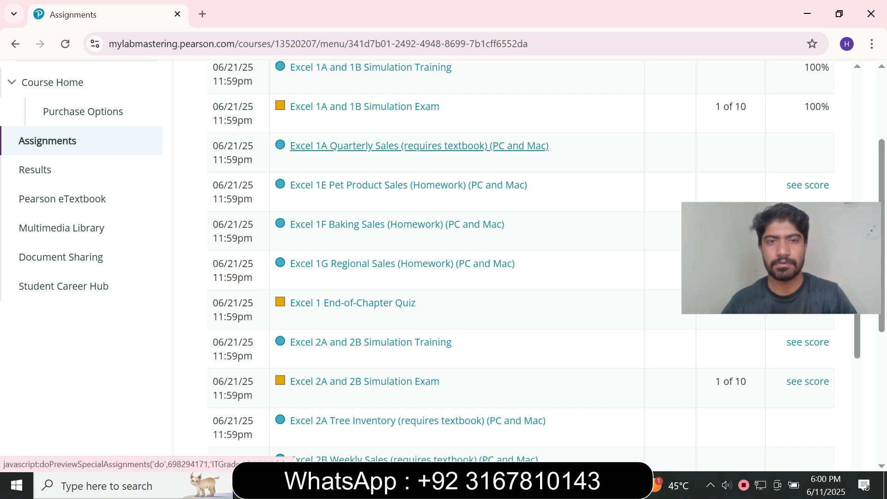
- Open the Excel 1A Quarterly Sales assignment, download all of its starting files, and close the Office Grader window
{"action": "left_click", "coordinate": [419, 146]}
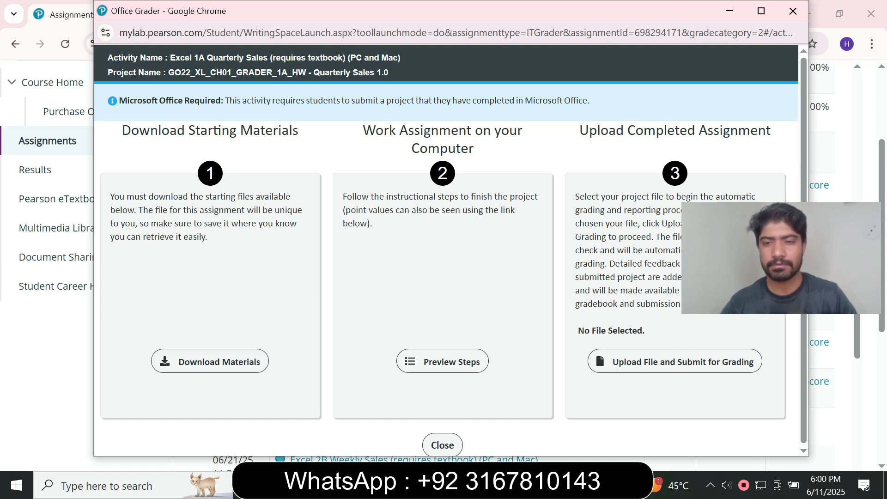
{"action": "left_click", "coordinate": [210, 362]}
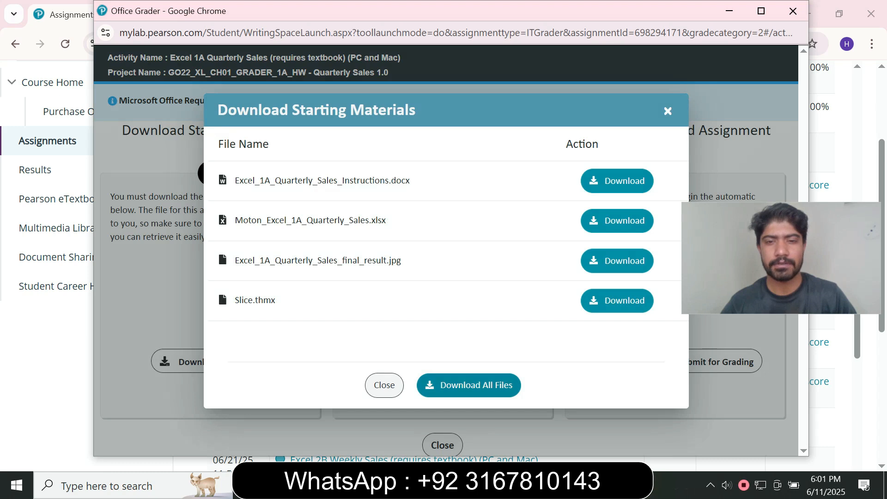
{"action": "left_click", "coordinate": [468, 385]}
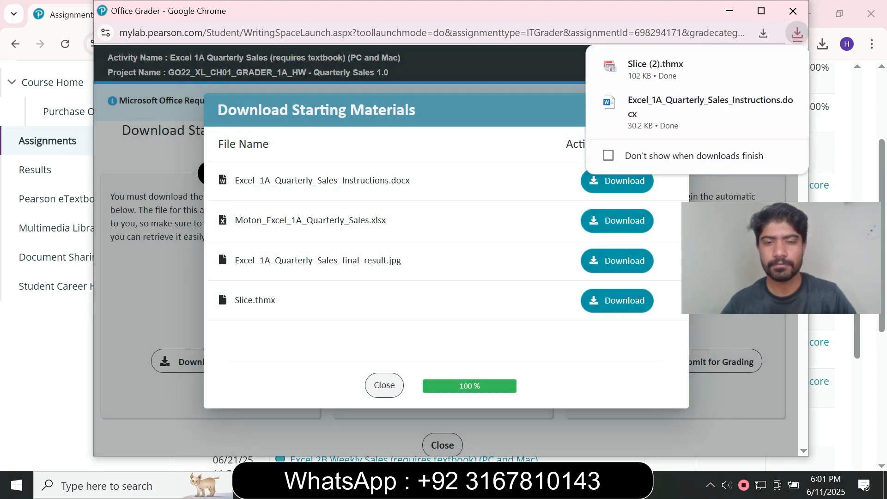
{"action": "left_click", "coordinate": [793, 11]}
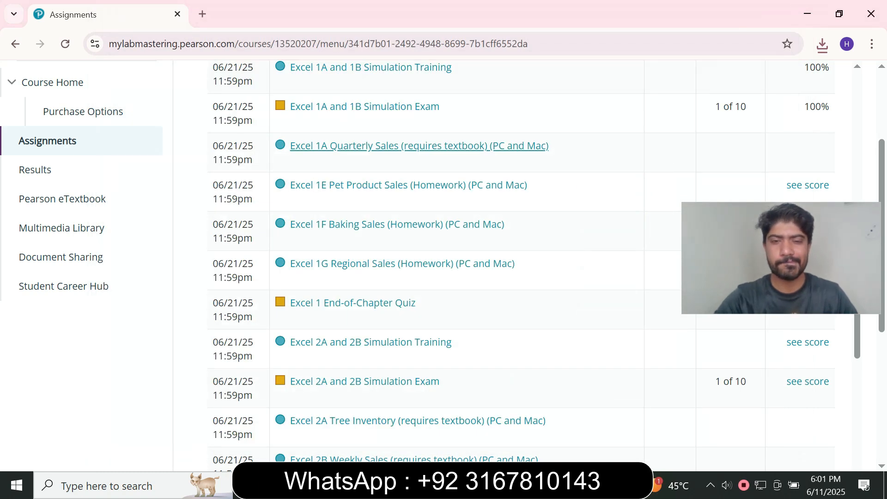
- Switch to the Downloads folder and open the downloaded Excel 1A Quarterly Sales workbook in Excel
{"action": "key", "text": "alt+Tab"}
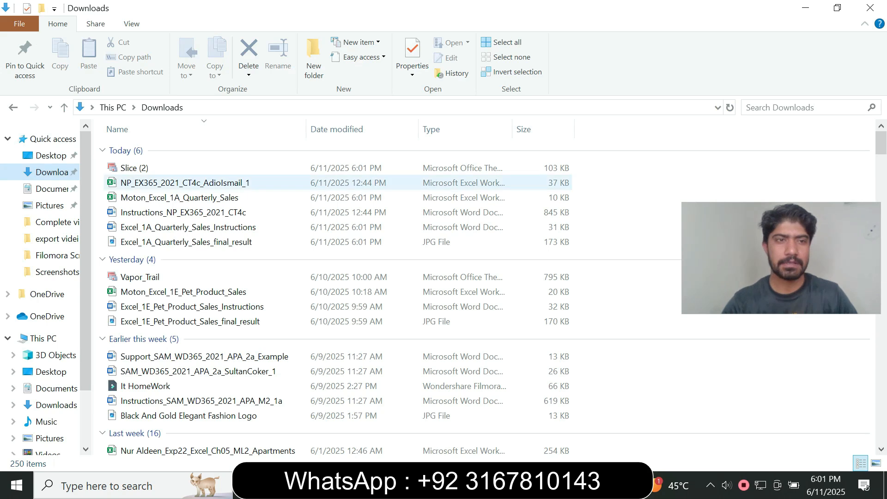
{"action": "left_click", "coordinate": [180, 197]}
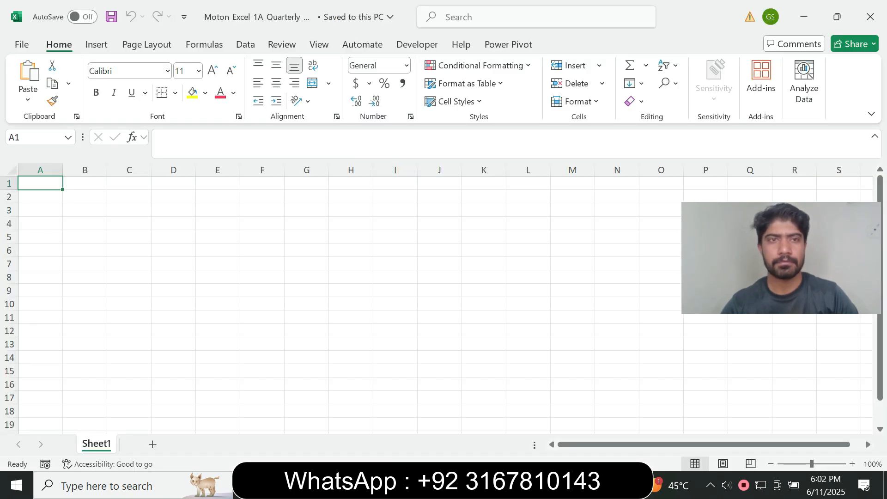
- Switch to the Pearson eTextbook, advance from the Excel Chapter 1 introduction to Project 1A, and close the AI Study Tool
{"action": "mouse_move", "coordinate": [564, 485]}
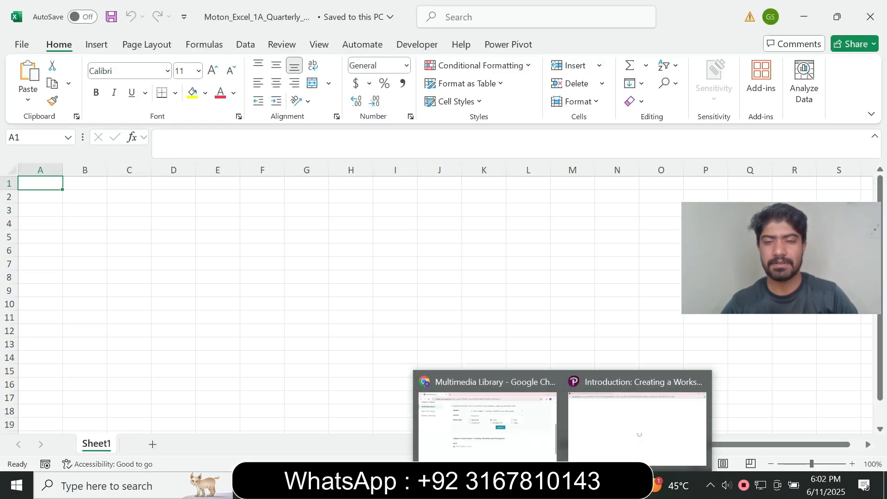
{"action": "left_click", "coordinate": [639, 428]}
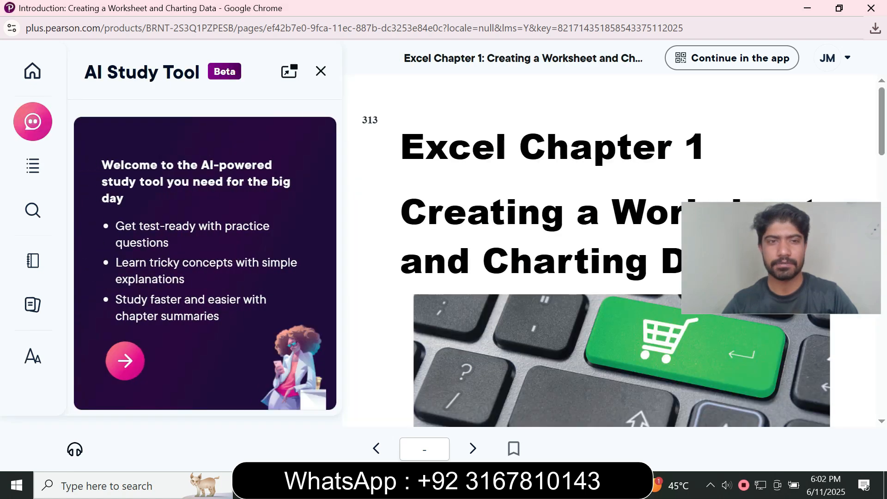
{"action": "left_click_drag", "start_coordinate": [882, 120], "coordinate": [882, 382]}
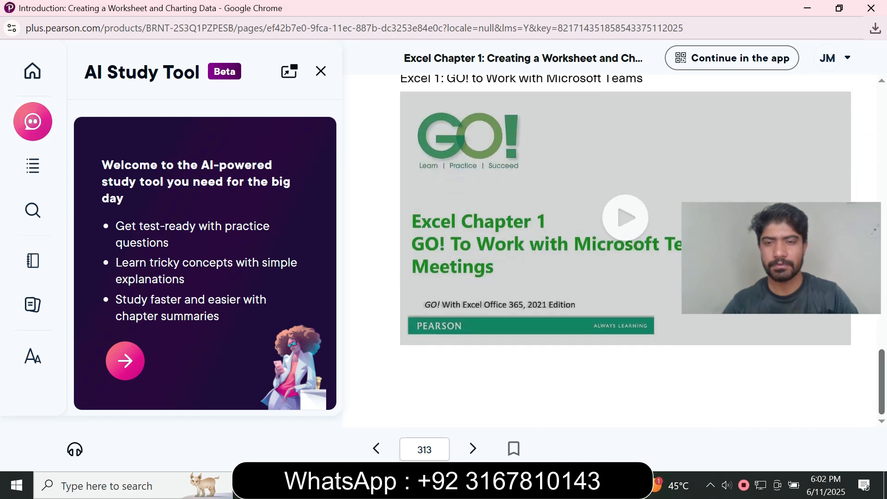
{"action": "left_click", "coordinate": [473, 448]}
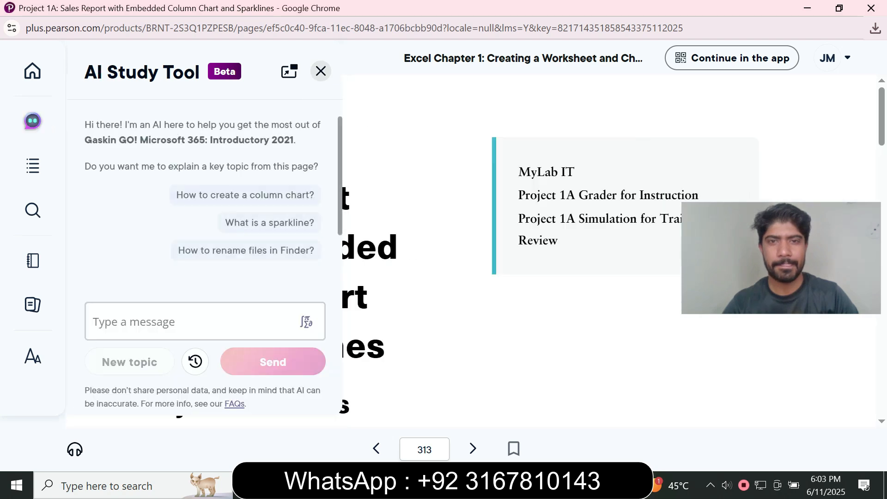
{"action": "left_click", "coordinate": [320, 71]}
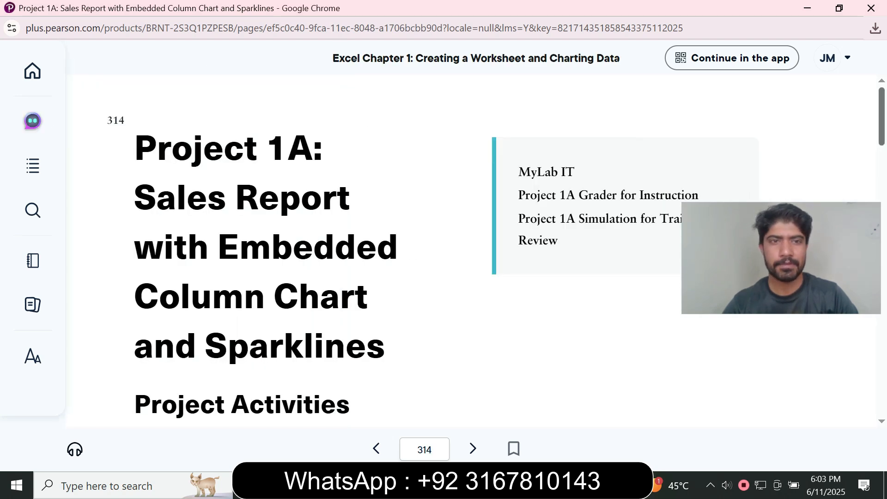
- Review Project 1A's activities, MyLab IT Grader file instructions, and the Figure 1.1 project results in the eTextbook
{"action": "scroll", "coordinate": [402, 263], "scroll_direction": "down", "scroll_amount": 5}
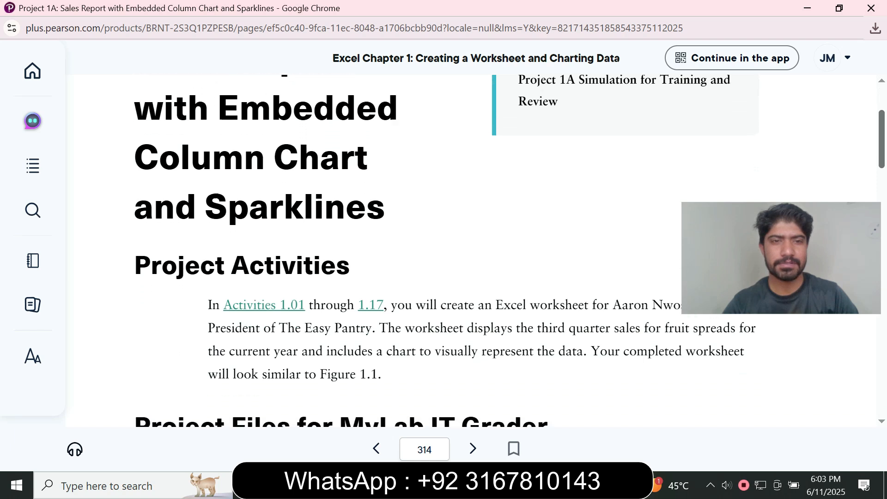
{"action": "scroll", "coordinate": [402, 264], "scroll_direction": "down", "scroll_amount": 3}
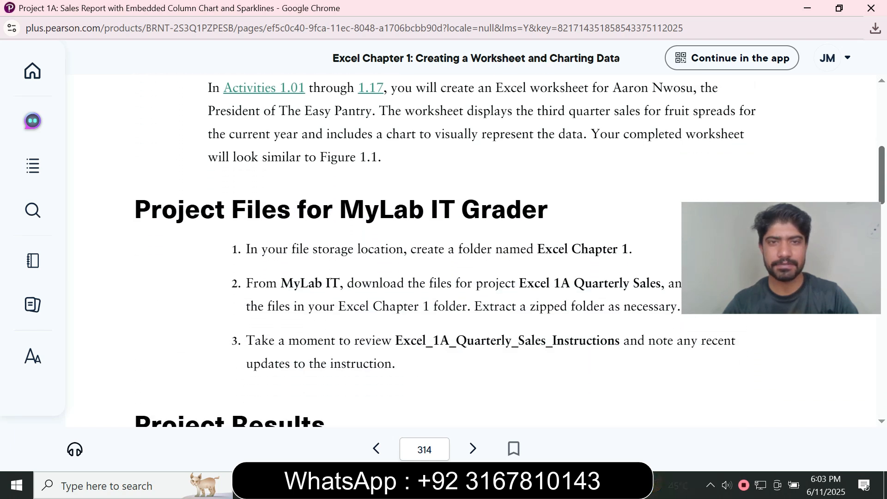
{"action": "scroll", "coordinate": [511, 252], "scroll_direction": "down", "scroll_amount": 3}
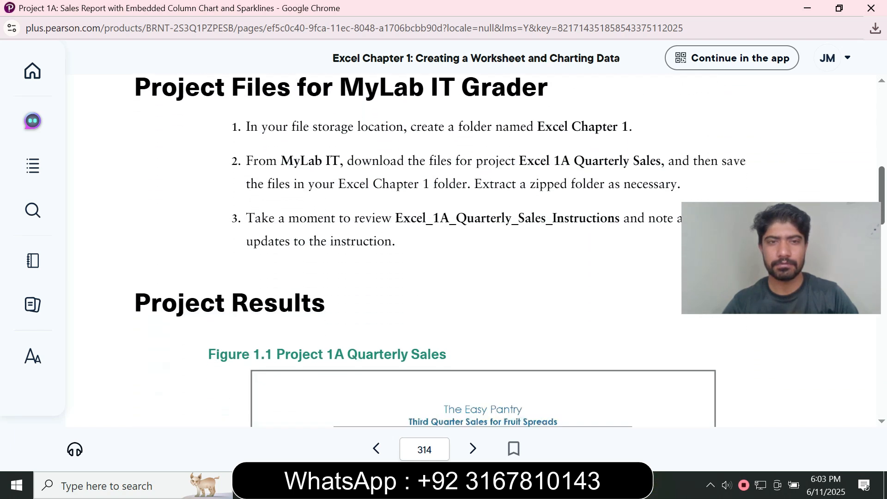
{"action": "scroll", "coordinate": [511, 250], "scroll_direction": "down", "scroll_amount": 1}
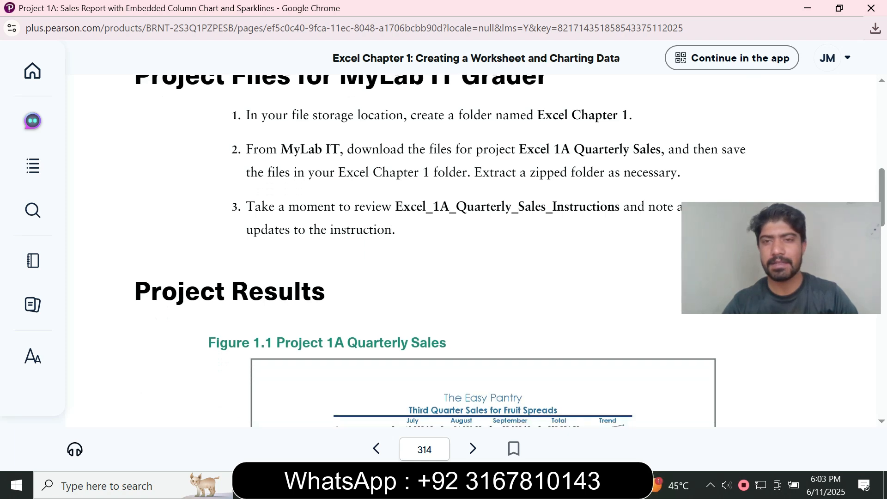
{"action": "key", "text": "alt+Tab"}
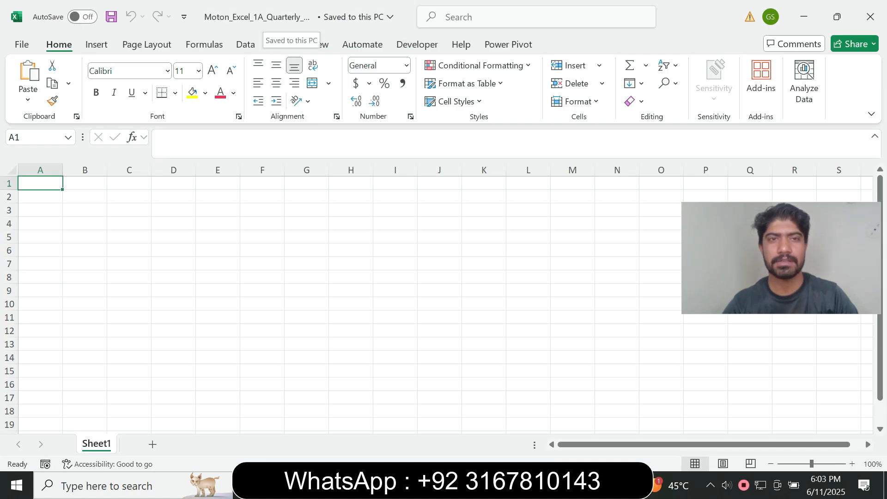
{"action": "mouse_move", "coordinate": [562, 485]}
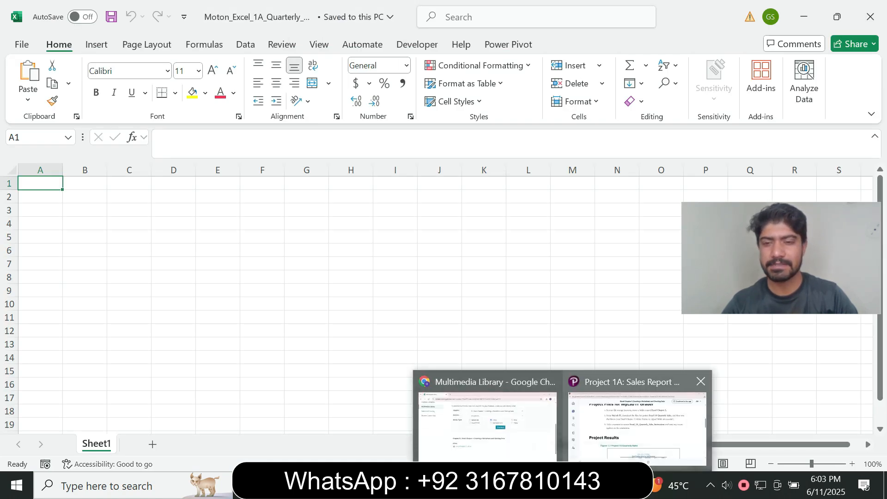
{"action": "left_click", "coordinate": [635, 423]}
{"action": "scroll", "coordinate": [471, 249], "scroll_direction": "down", "scroll_amount": 10}
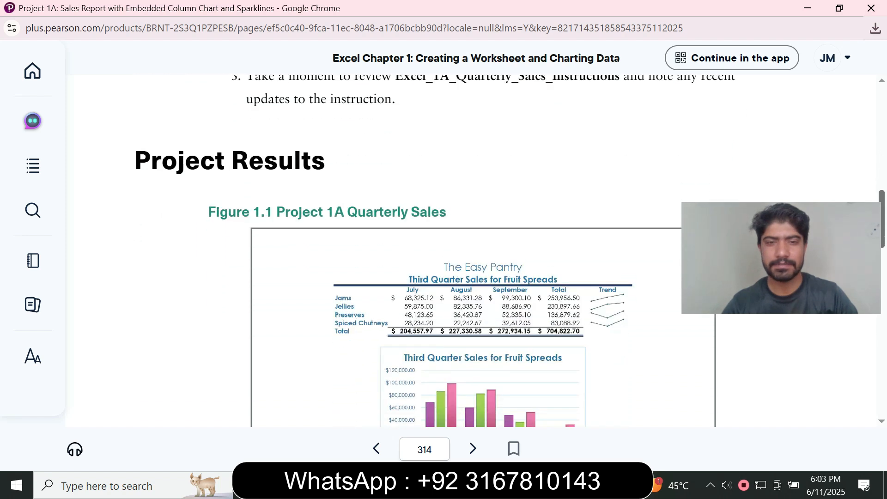
{"action": "scroll", "coordinate": [472, 249], "scroll_direction": "down", "scroll_amount": 10}
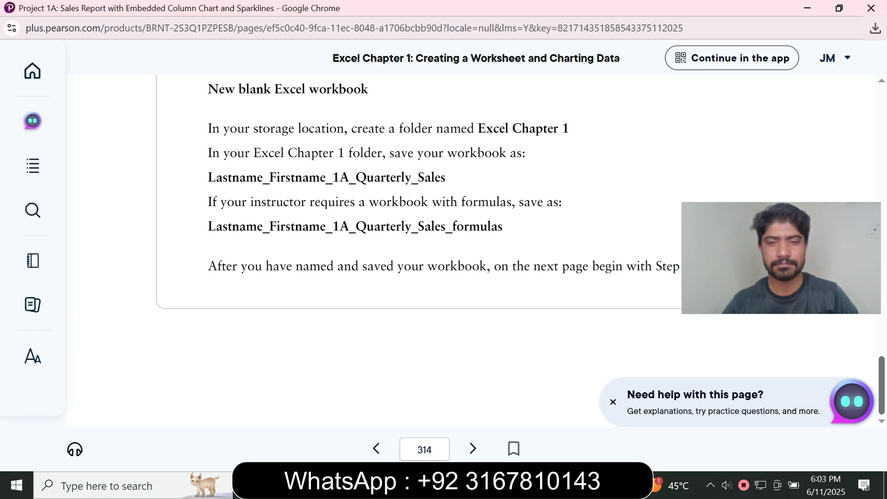
- Advance to Objective 1 in the eTextbook and examine its numbered steps on opening, viewing and navigating a workbook
{"action": "left_click", "coordinate": [473, 448]}
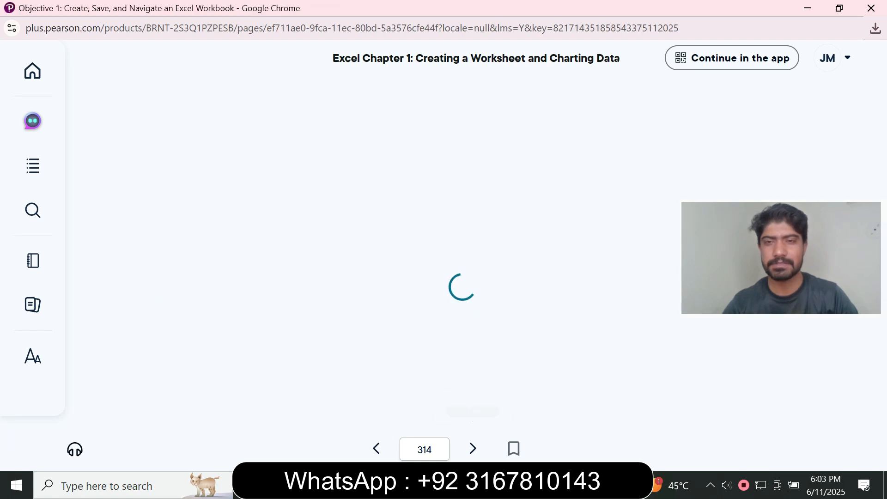
{"action": "scroll", "coordinate": [453, 249], "scroll_direction": "down", "scroll_amount": 15}
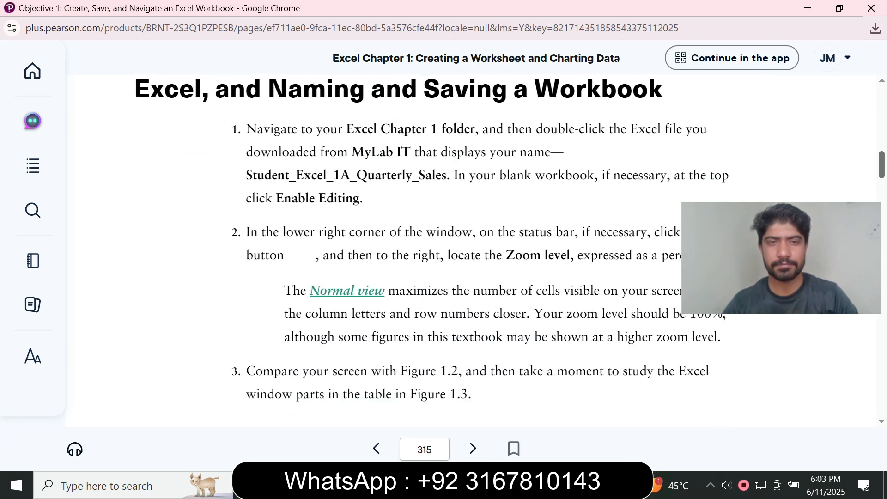
{"action": "left_click_drag", "start_coordinate": [781, 258], "coordinate": [788, 301]}
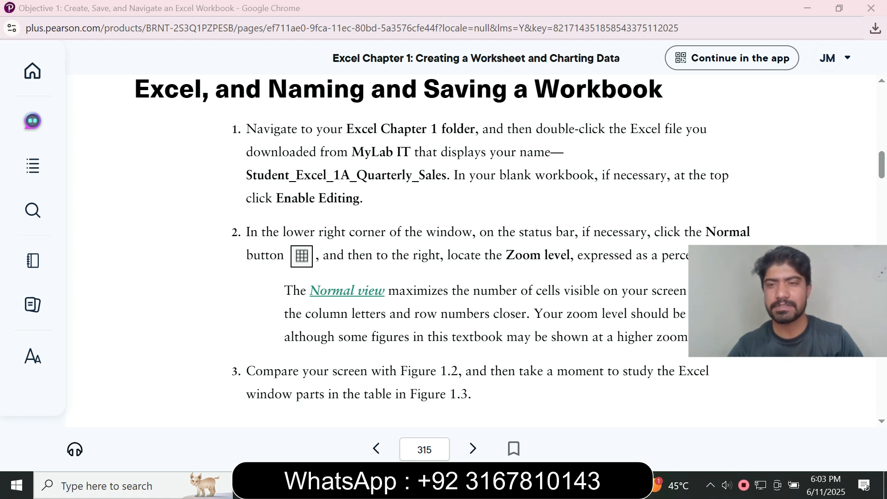
{"action": "scroll", "coordinate": [443, 250], "scroll_direction": "down", "scroll_amount": 7}
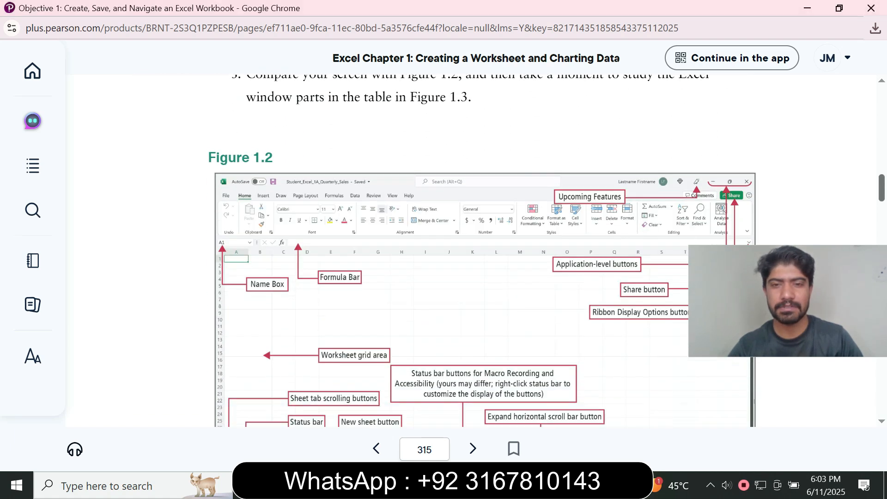
{"action": "scroll", "coordinate": [443, 250], "scroll_direction": "down", "scroll_amount": 15}
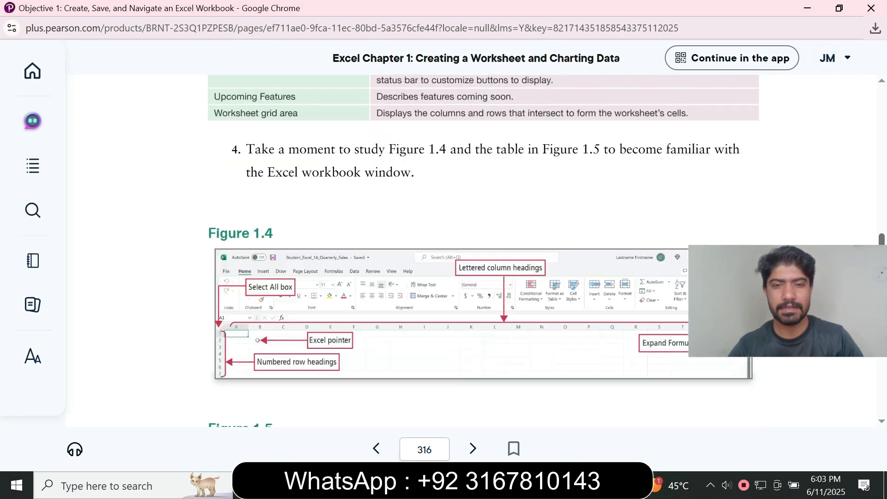
{"action": "scroll", "coordinate": [444, 250], "scroll_direction": "down", "scroll_amount": 15}
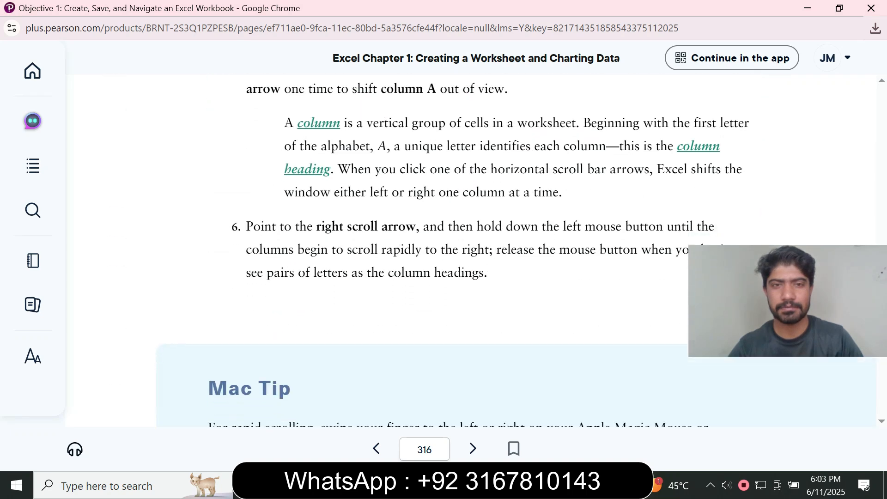
{"action": "scroll", "coordinate": [443, 250], "scroll_direction": "down", "scroll_amount": 15}
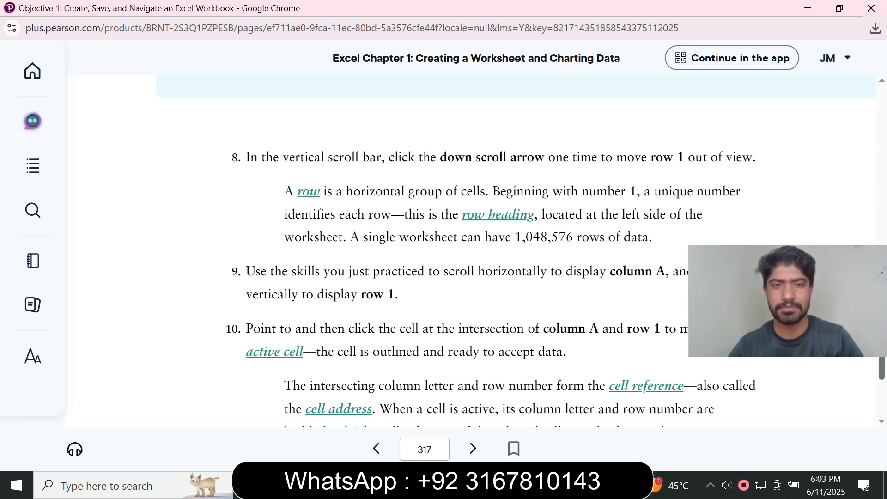
{"action": "scroll", "coordinate": [443, 250], "scroll_direction": "down", "scroll_amount": 4}
{"action": "scroll", "coordinate": [444, 250], "scroll_direction": "up", "scroll_amount": 20}
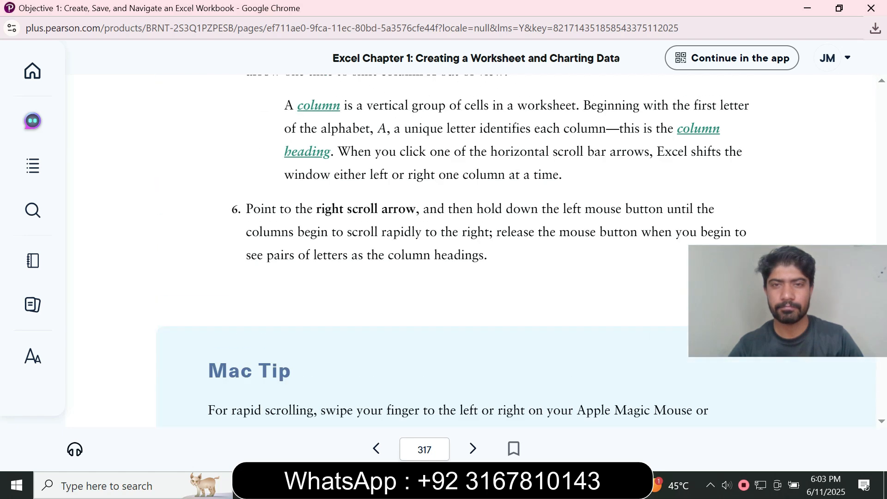
{"action": "scroll", "coordinate": [444, 250], "scroll_direction": "up", "scroll_amount": 20}
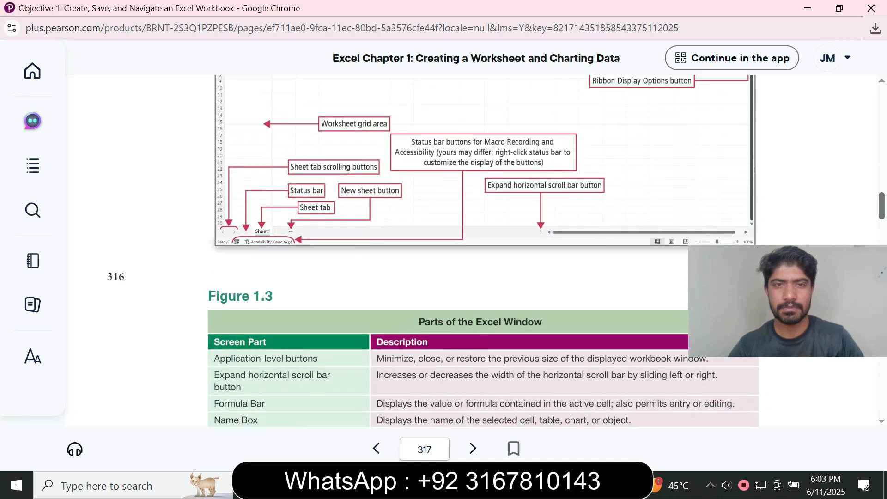
{"action": "scroll", "coordinate": [444, 249], "scroll_direction": "up", "scroll_amount": 6}
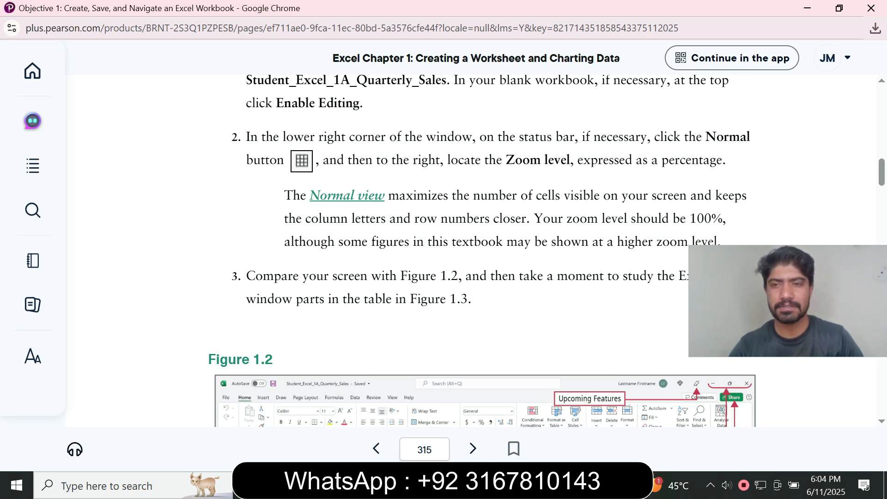
- Switch to the Excel workbook and try the worksheet zoom, raising it to 110% and returning it to 100%
{"action": "key", "text": "alt+Tab"}
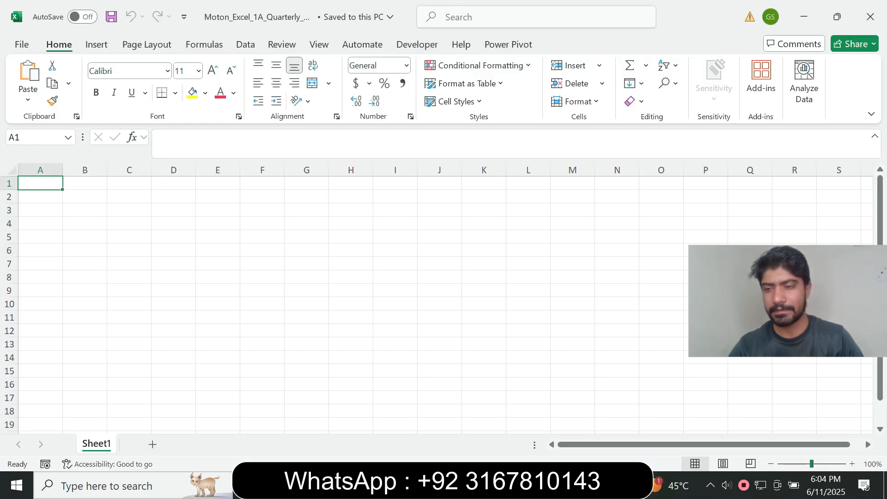
{"action": "left_click", "coordinate": [852, 464]}
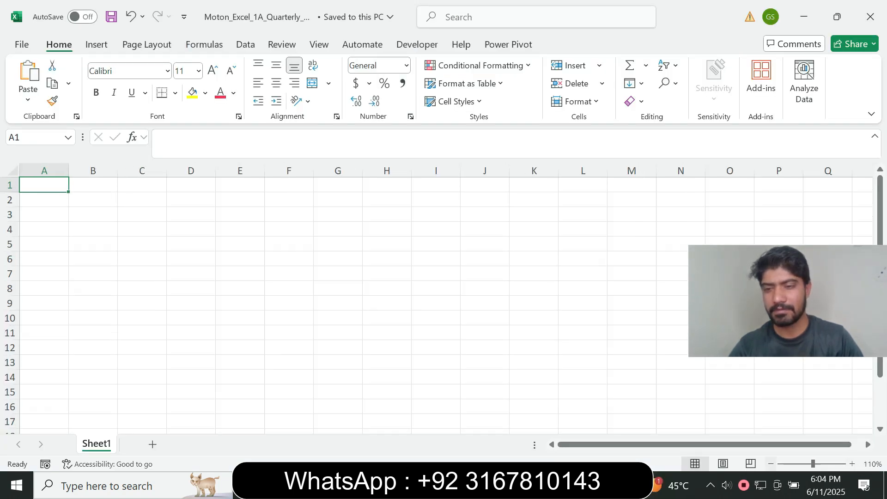
{"action": "left_click", "coordinate": [771, 464]}
- Return to the eTextbook and read past the Excel window parts tables to steps 5 and 6 on horizontal scrolling
{"action": "left_click", "coordinate": [560, 485]}
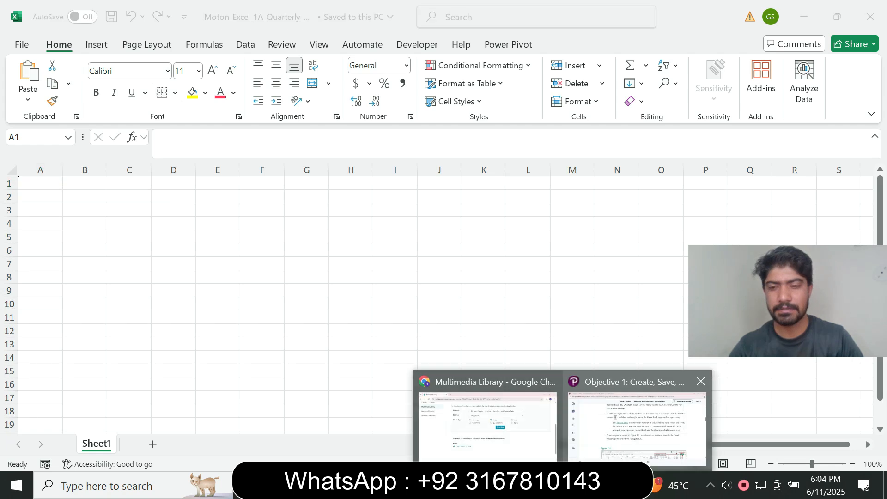
{"action": "left_click", "coordinate": [638, 416]}
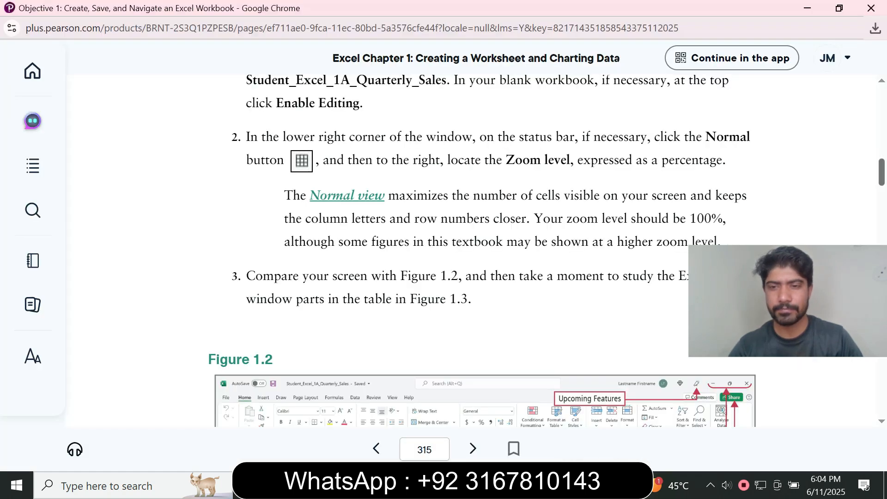
{"action": "scroll", "coordinate": [463, 250], "scroll_direction": "down", "scroll_amount": 8}
{"action": "scroll", "coordinate": [462, 249], "scroll_direction": "down", "scroll_amount": 10}
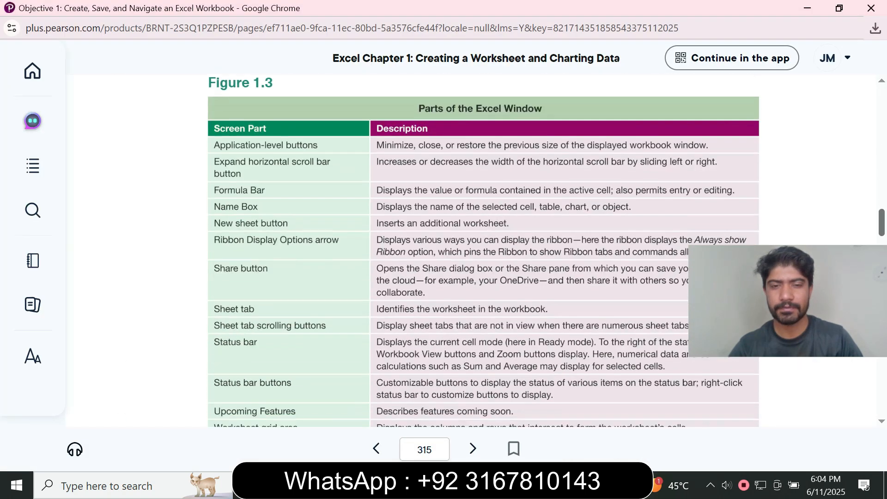
{"action": "scroll", "coordinate": [462, 250], "scroll_direction": "down", "scroll_amount": 3}
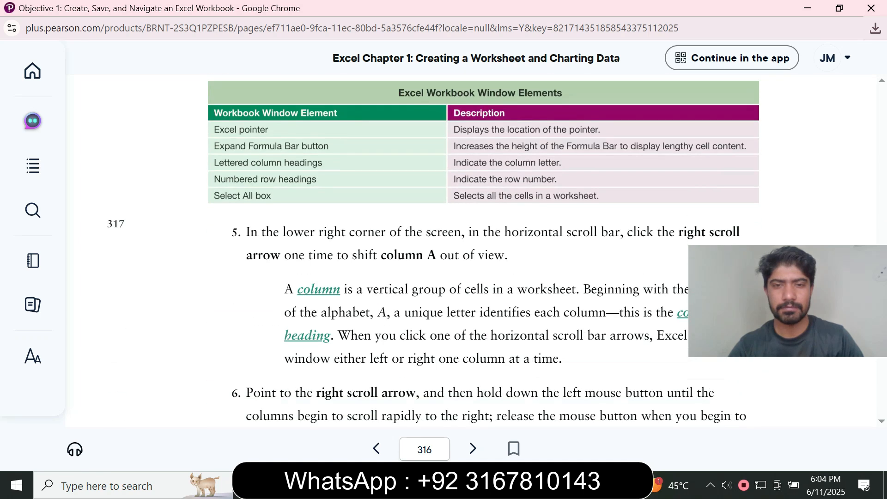
- Read steps 5 to 11 of Objective 1 in the eTextbook, covering scrolling, the active cell and the worksheet title
{"action": "left_click_drag", "start_coordinate": [788, 301], "coordinate": [790, 312]}
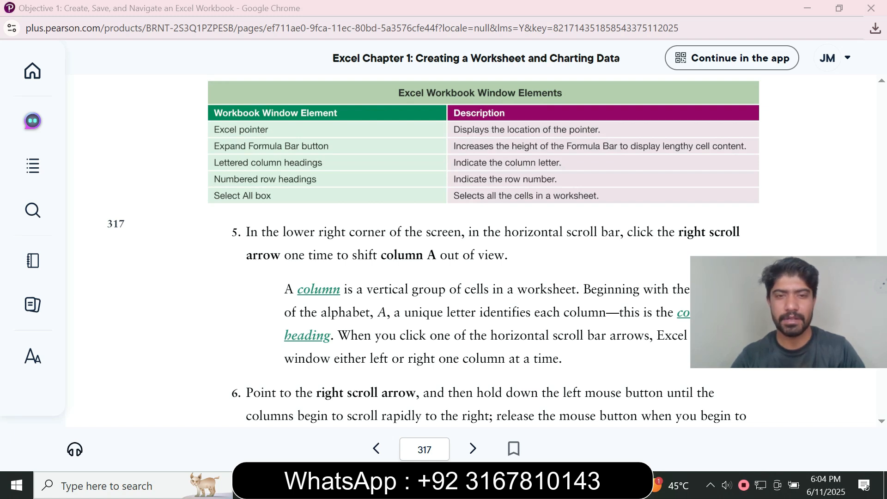
{"action": "left_click", "coordinate": [530, 485]}
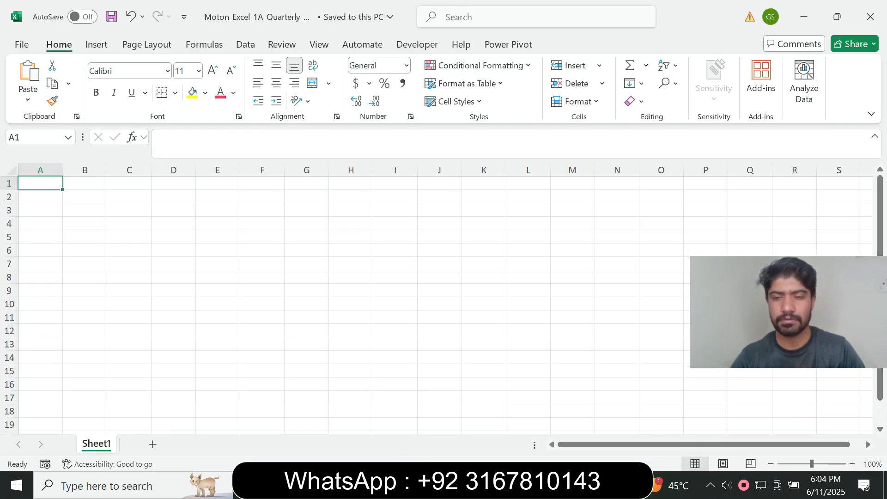
{"action": "left_click", "coordinate": [566, 486]}
{"action": "left_click", "coordinate": [634, 423]}
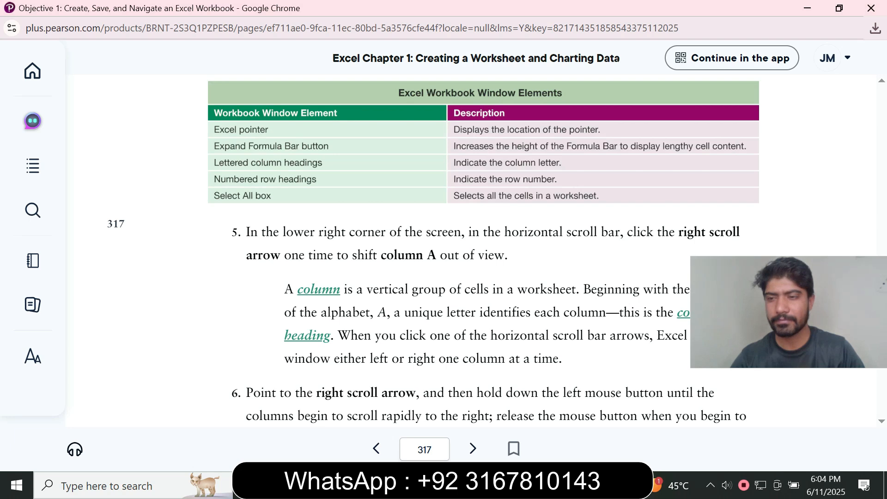
{"action": "scroll", "coordinate": [476, 249], "scroll_direction": "down", "scroll_amount": 5}
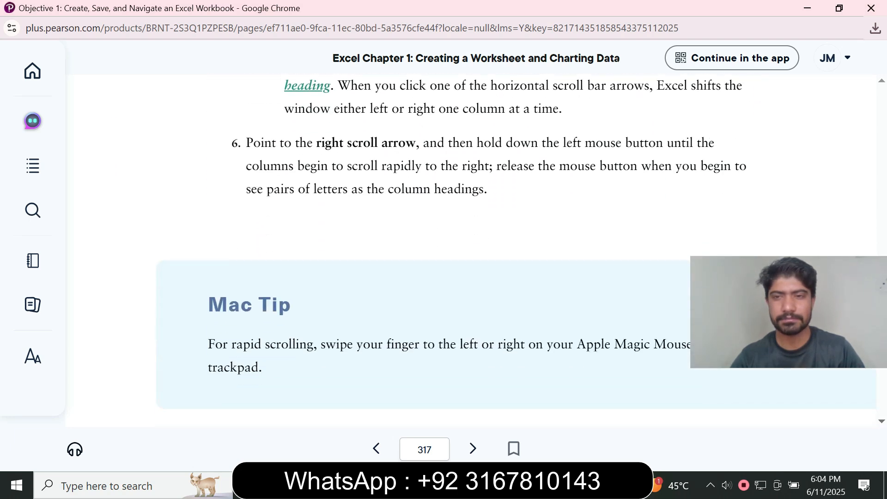
{"action": "scroll", "coordinate": [476, 250], "scroll_direction": "down", "scroll_amount": 9}
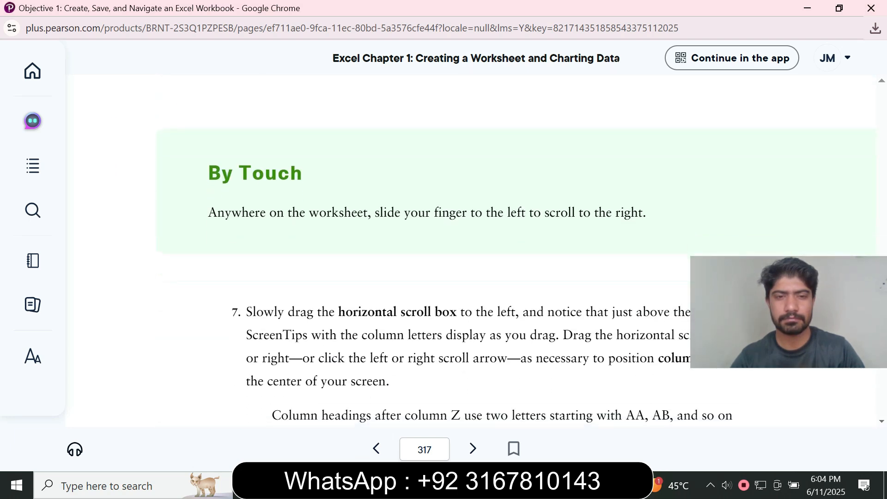
{"action": "scroll", "coordinate": [476, 250], "scroll_direction": "down", "scroll_amount": 2}
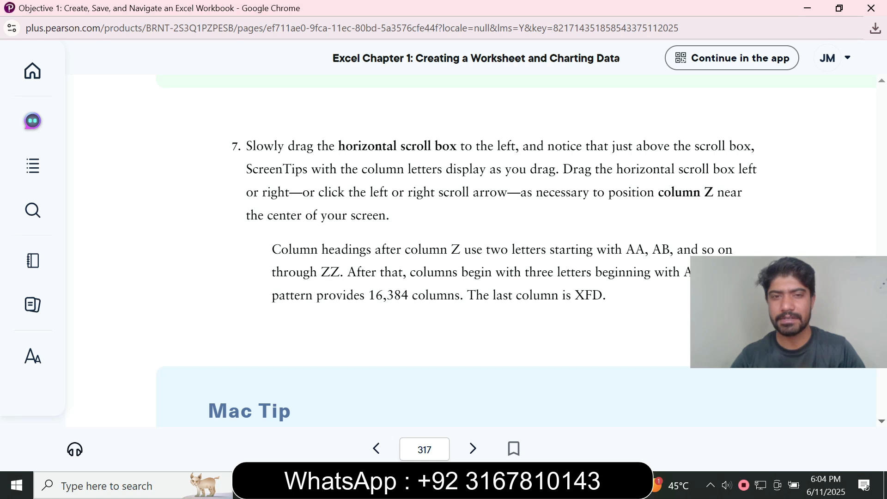
{"action": "scroll", "coordinate": [471, 249], "scroll_direction": "down", "scroll_amount": 7}
{"action": "scroll", "coordinate": [470, 250], "scroll_direction": "down", "scroll_amount": 2}
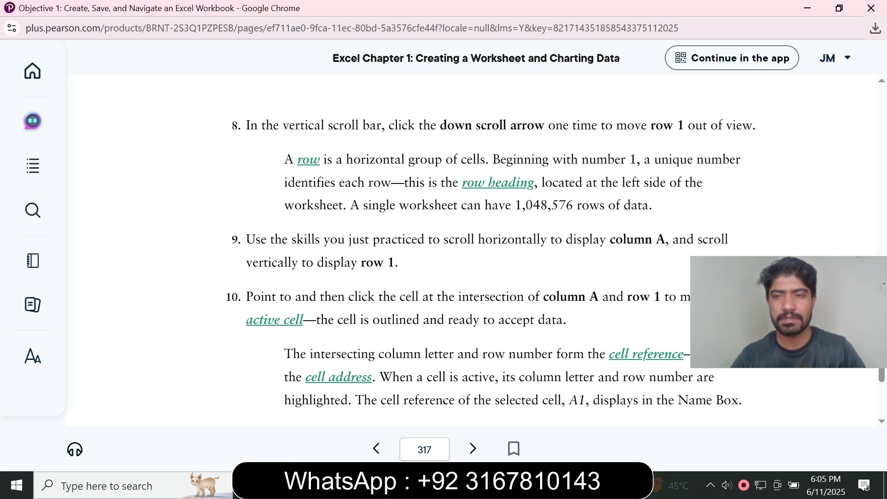
{"action": "scroll", "coordinate": [462, 250], "scroll_direction": "down", "scroll_amount": 10}
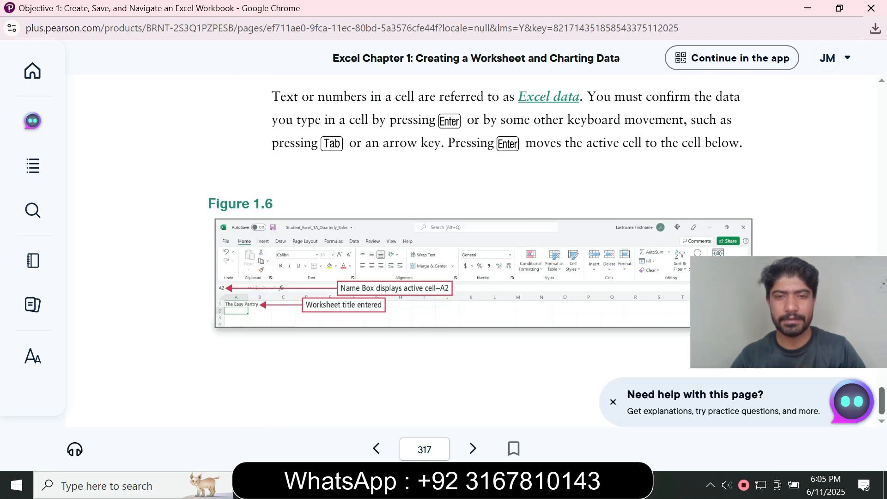
{"action": "scroll", "coordinate": [462, 250], "scroll_direction": "up", "scroll_amount": 5}
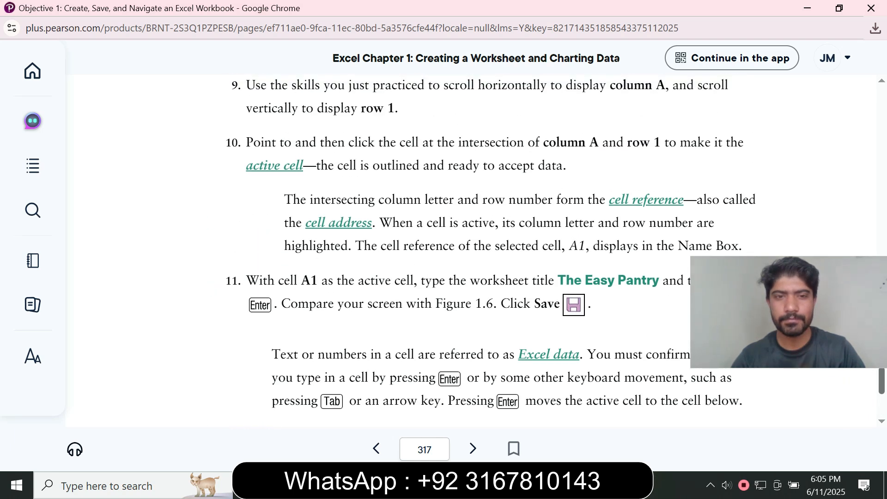
{"action": "scroll", "coordinate": [462, 249], "scroll_direction": "up", "scroll_amount": 1}
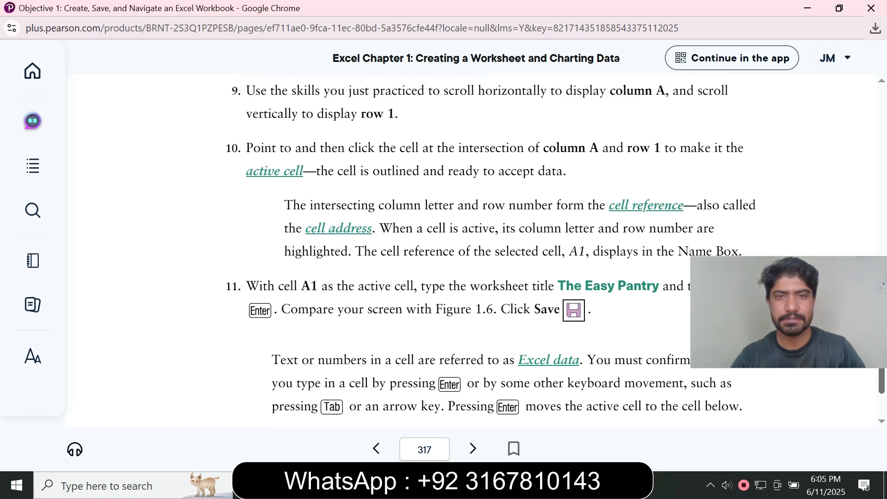
{"action": "scroll", "coordinate": [462, 250], "scroll_direction": "down", "scroll_amount": 2}
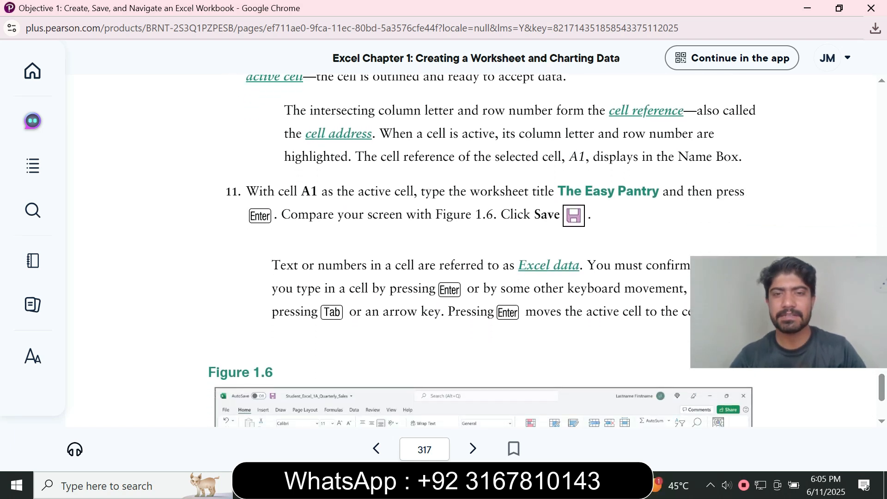
- Copy the worksheet title The Easy Pantry from step 11 of the eTextbook and enter it in cell A1 of the Excel workbook
{"action": "left_click_drag", "start_coordinate": [558, 191], "coordinate": [659, 191]}
{"action": "key", "text": "ctrl+c"}
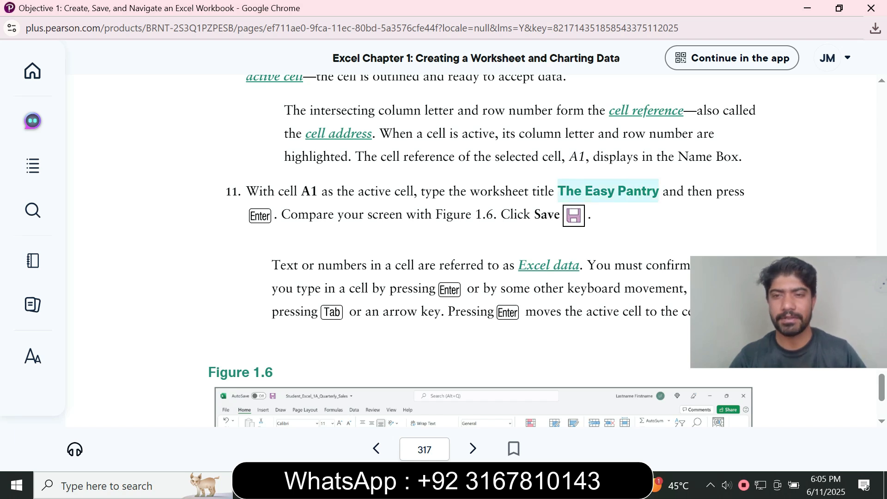
{"action": "left_click", "coordinate": [708, 269]}
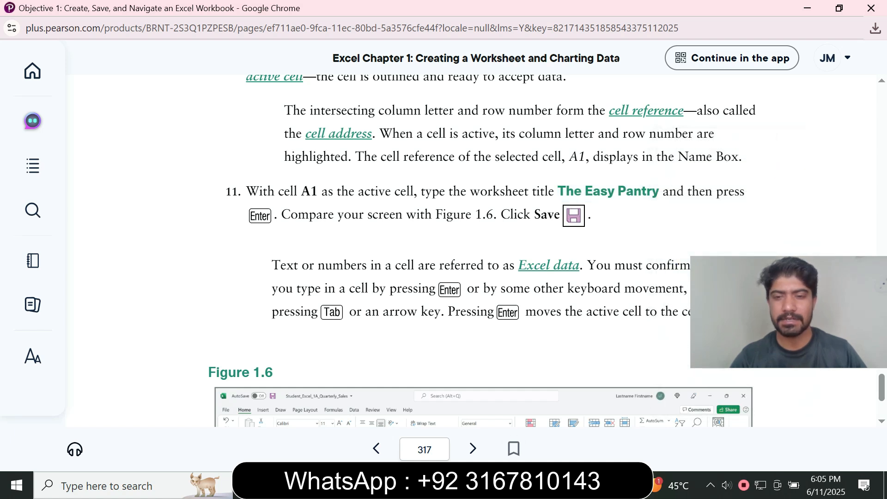
{"action": "key", "text": "alt+Tab"}
{"action": "left_click", "coordinate": [160, 137]}
{"action": "key", "text": "ctrl+v"}
{"action": "key", "text": "Return"}
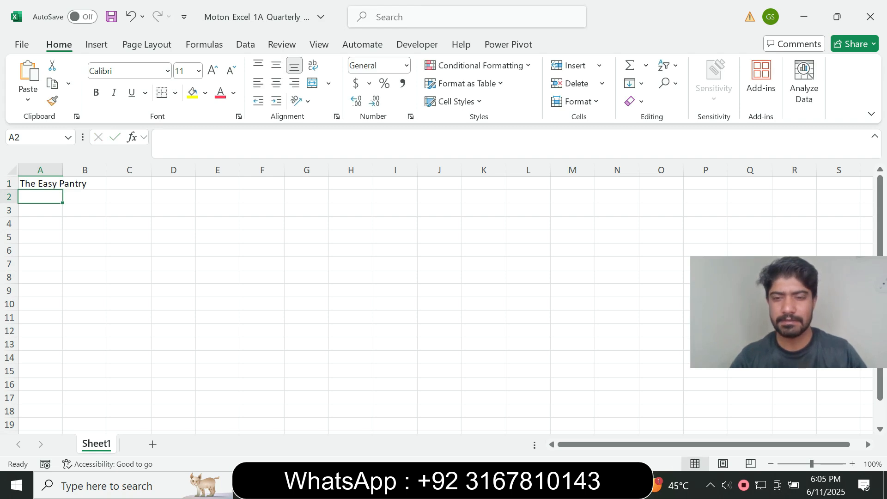
- Return to the eTextbook, advance to Objective 2: Enter Data in a Worksheet, and locate steps 1 and 2
{"action": "left_click", "coordinate": [563, 485]}
{"action": "left_click", "coordinate": [636, 423]}
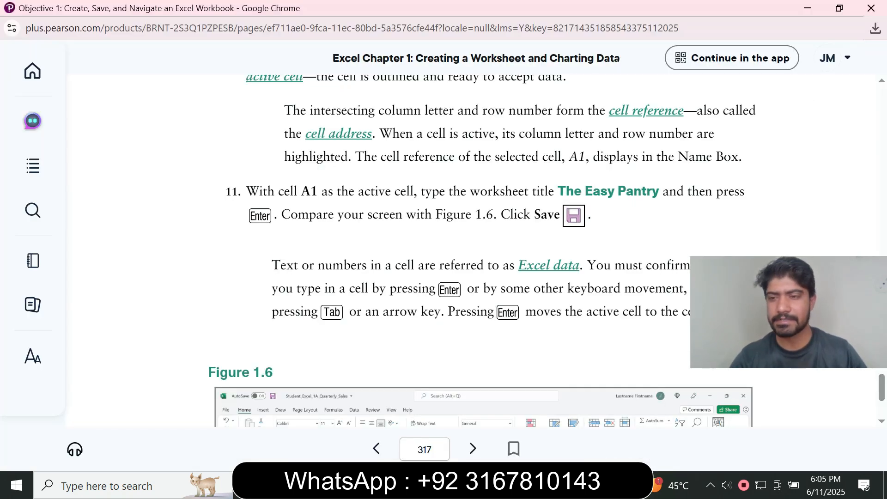
{"action": "scroll", "coordinate": [462, 250], "scroll_direction": "down", "scroll_amount": 3}
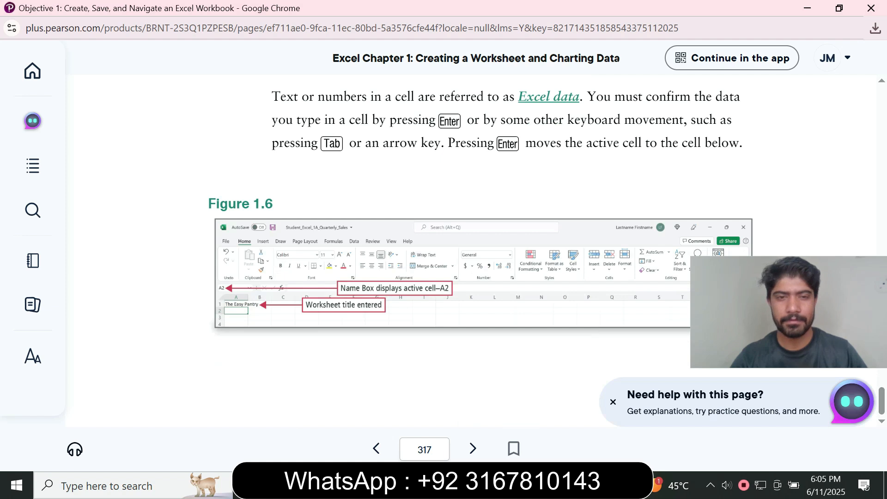
{"action": "left_click", "coordinate": [473, 449]}
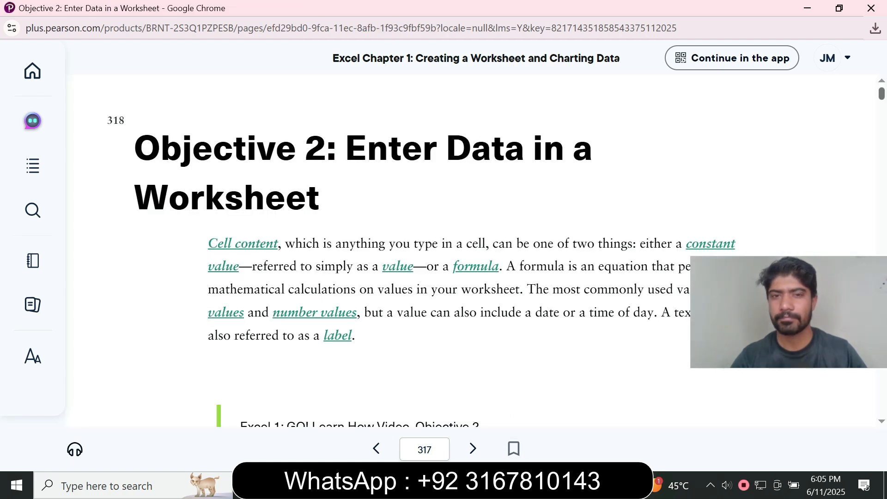
{"action": "scroll", "coordinate": [462, 250], "scroll_direction": "down", "scroll_amount": 15}
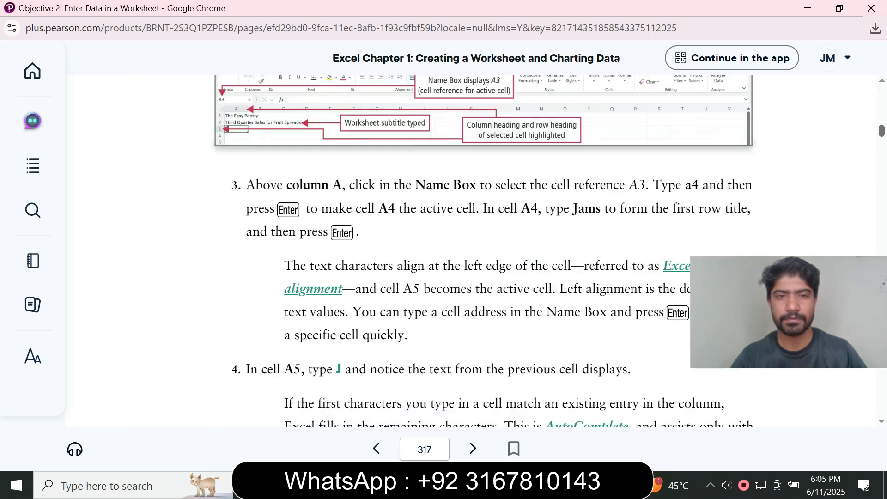
{"action": "scroll", "coordinate": [462, 250], "scroll_direction": "up", "scroll_amount": 8}
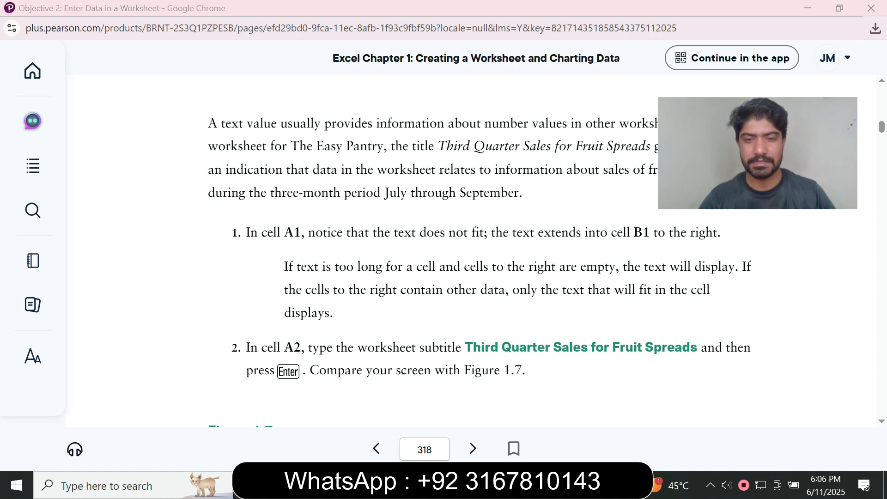
- Copy the subtitle Third Quarter Sales for Fruit Spreads from step 2 and enter it in cell A2 of the Excel workbook
{"action": "left_click_drag", "start_coordinate": [465, 347], "coordinate": [698, 348]}
{"action": "key", "text": "ctrl+c"}
{"action": "left_click", "coordinate": [736, 328]}
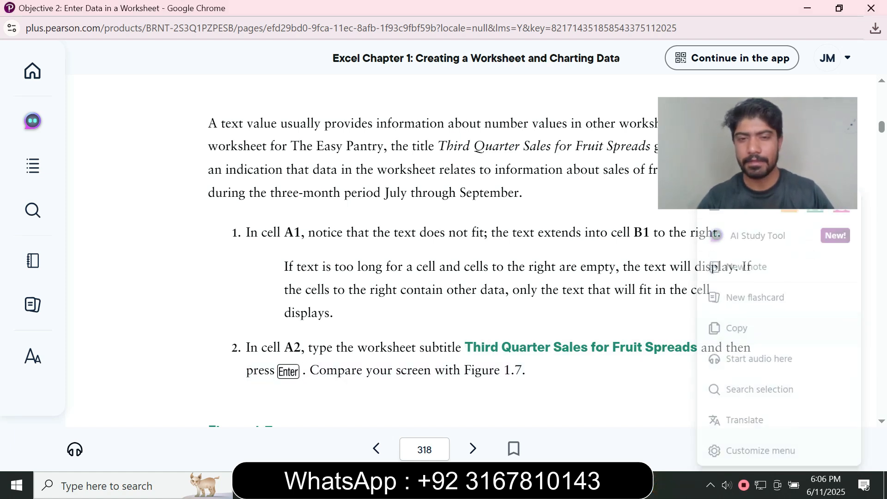
{"action": "key", "text": "alt+Tab"}
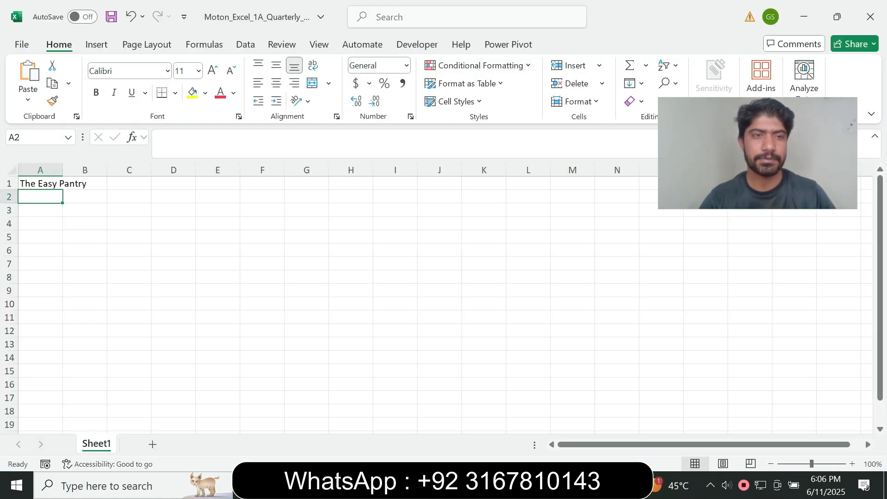
{"action": "key", "text": "F2"}
{"action": "key", "text": "ctrl+v"}
{"action": "key", "text": "Return"}
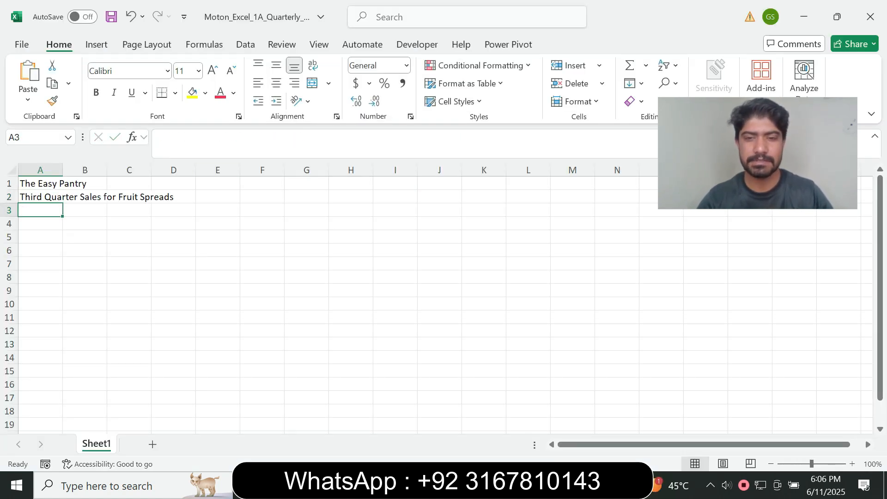
- Check step 3 in the eTextbook, then make A4 the active cell in the Excel workbook and enter the row title Jams
{"action": "left_click", "coordinate": [563, 485]}
{"action": "left_click", "coordinate": [636, 428]}
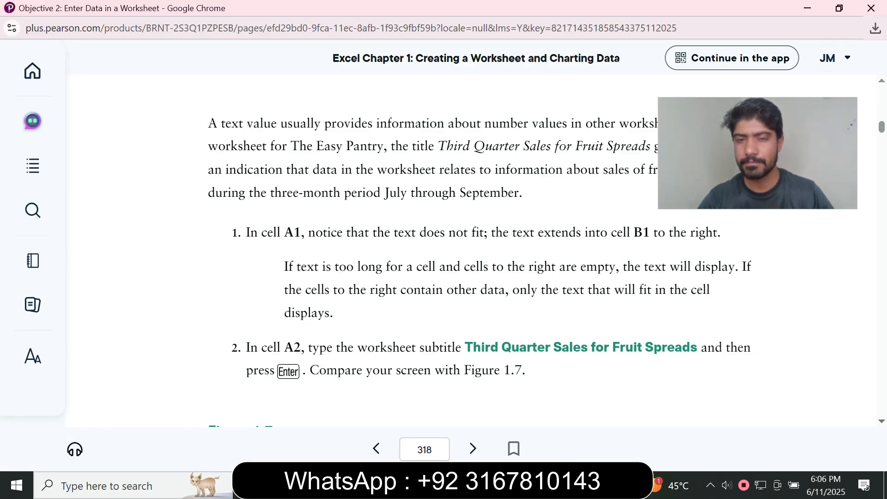
{"action": "scroll", "coordinate": [477, 257], "scroll_direction": "down", "scroll_amount": 6}
{"action": "scroll", "coordinate": [478, 257], "scroll_direction": "down", "scroll_amount": 3}
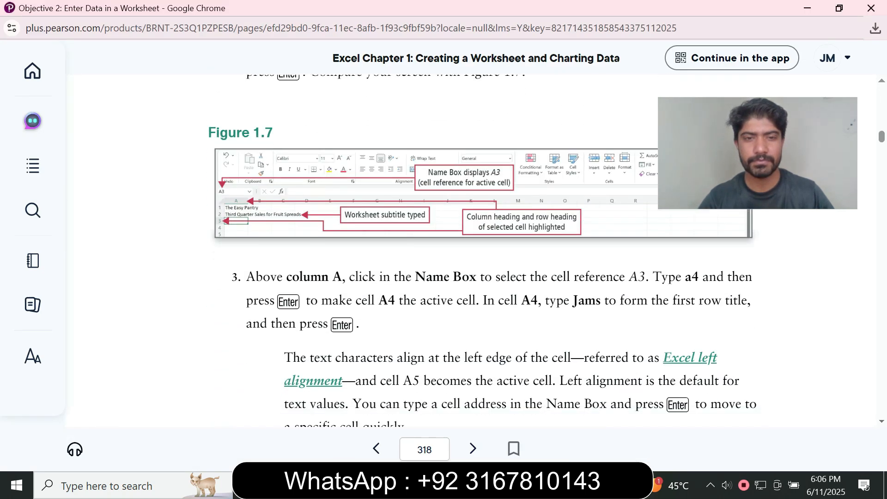
{"action": "left_click_drag", "start_coordinate": [758, 153], "coordinate": [791, 243]}
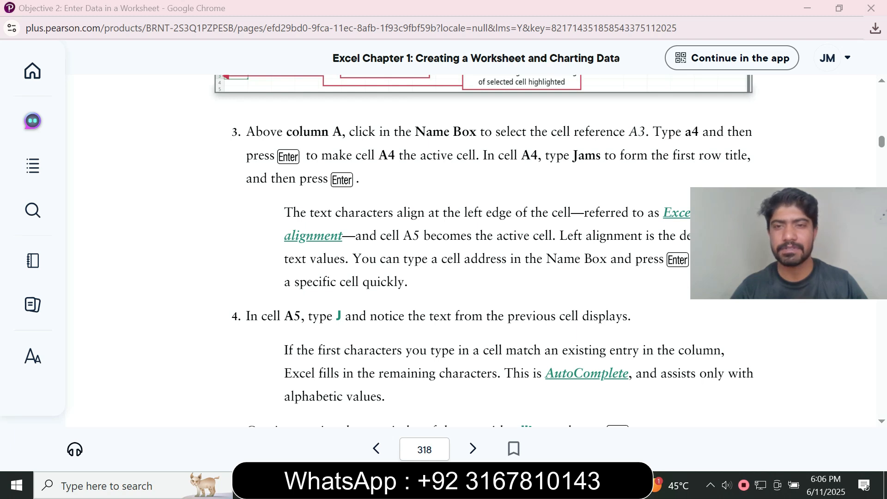
{"action": "key", "text": "alt+Tab"}
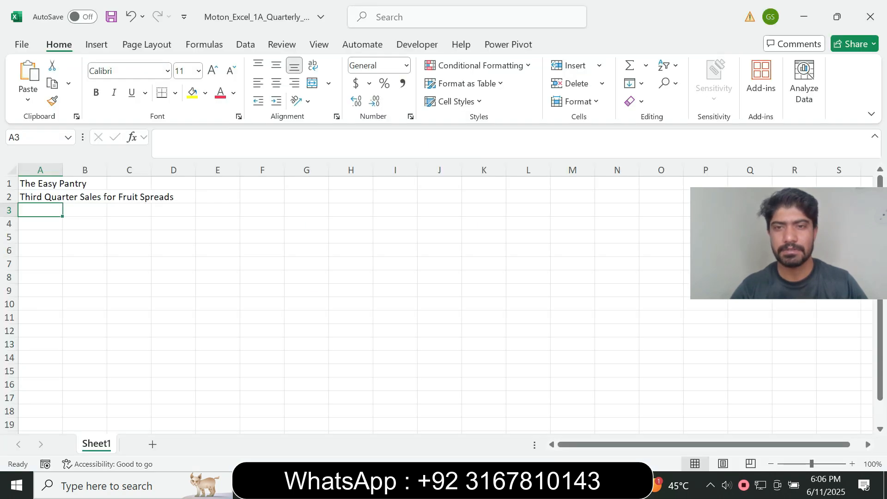
{"action": "left_click", "coordinate": [37, 137]}
{"action": "type", "text": "A4"}
{"action": "key", "text": "Return"}
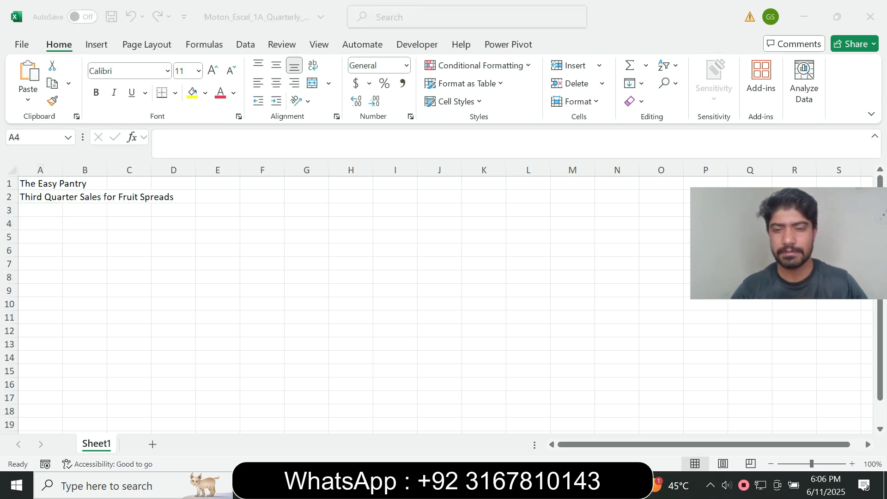
{"action": "key", "text": "alt+Tab"}
{"action": "key", "text": "alt+Tab"}
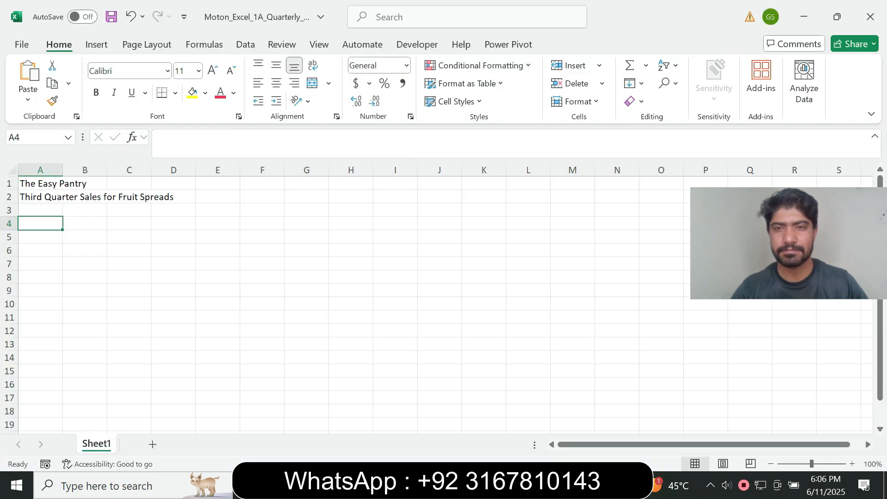
{"action": "type", "text": "Jams"}
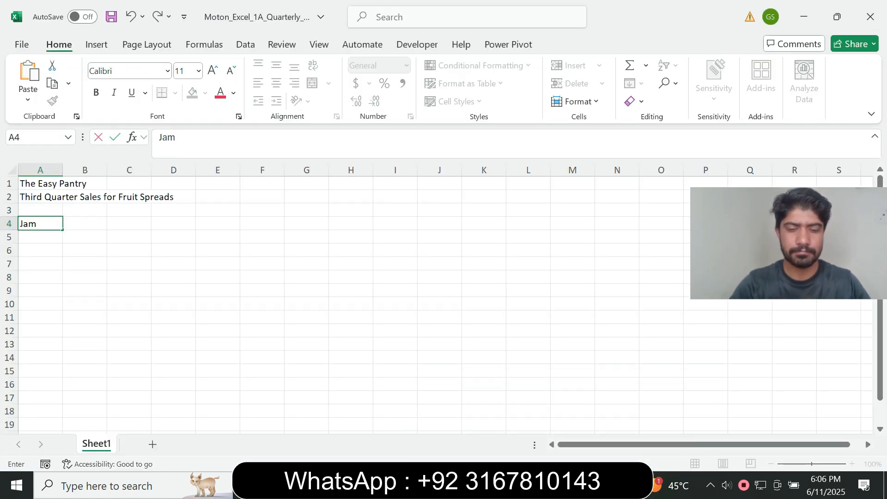
{"action": "key", "text": "Return"}
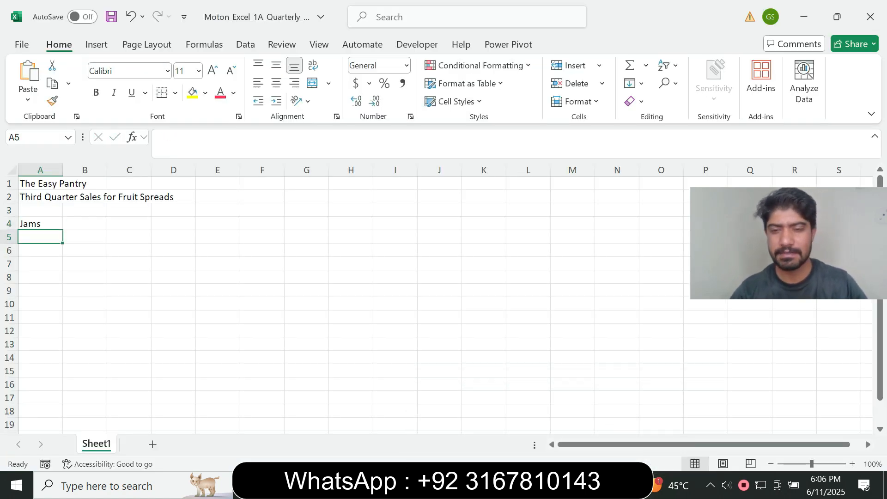
- Switch to the eTextbook, read steps 4 to 6, and return to the Excel workbook to begin the cell A5 entry with J
{"action": "left_click", "coordinate": [559, 484]}
{"action": "left_click", "coordinate": [615, 448]}
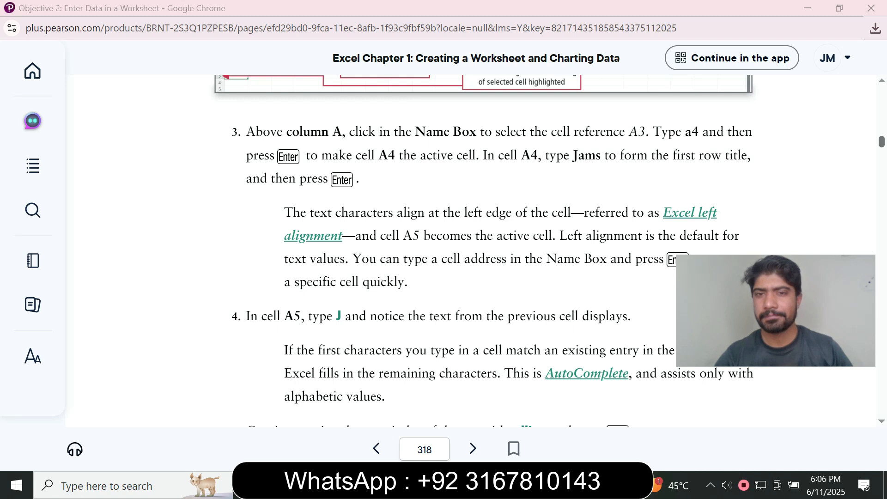
{"action": "scroll", "coordinate": [484, 251], "scroll_direction": "down", "scroll_amount": 5}
{"action": "scroll", "coordinate": [484, 251], "scroll_direction": "up", "scroll_amount": 2}
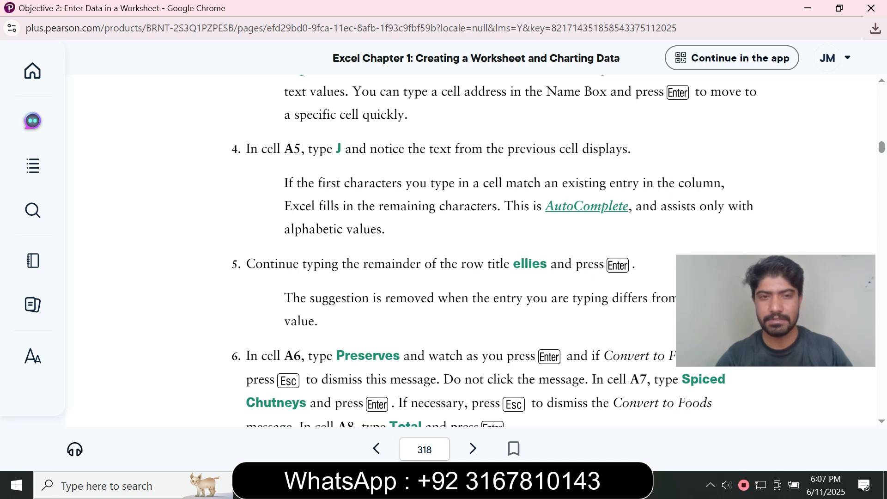
{"action": "left_click", "coordinate": [597, 485]}
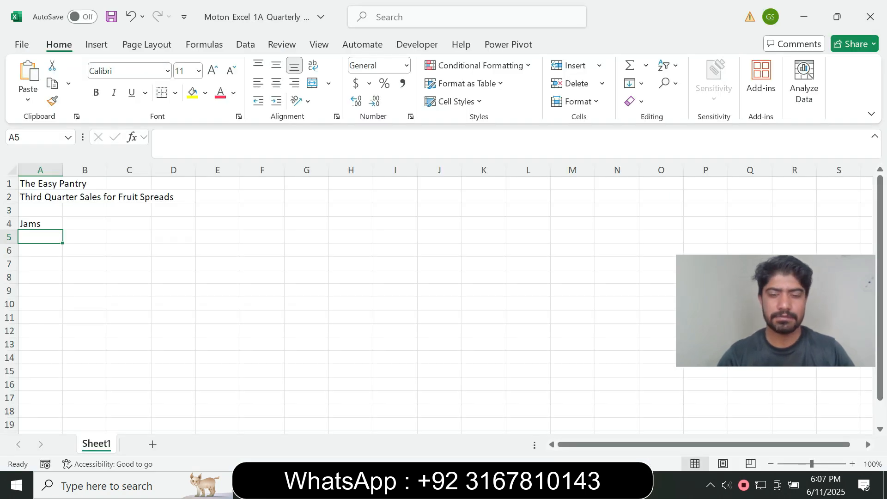
{"action": "type", "text": "Jams"}
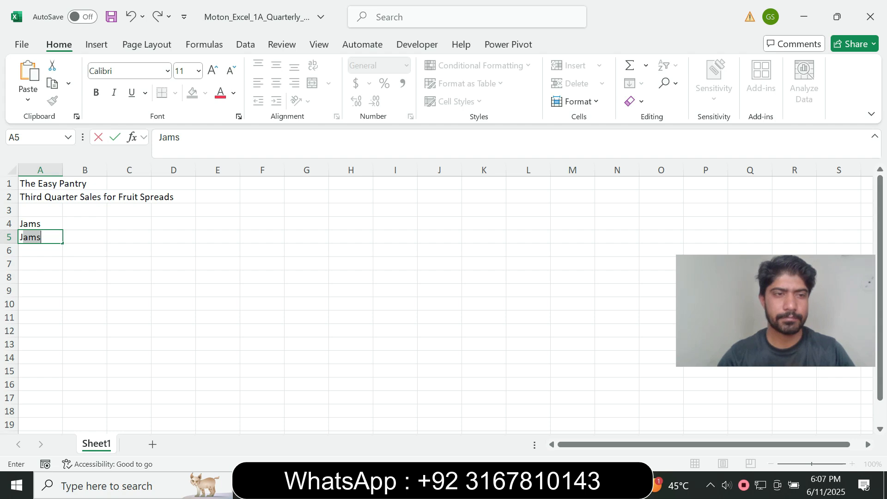
- Check step 5 in the eTextbook, then complete the row title Jellies in cell A5 of the Excel workbook
{"action": "left_click", "coordinate": [563, 485]}
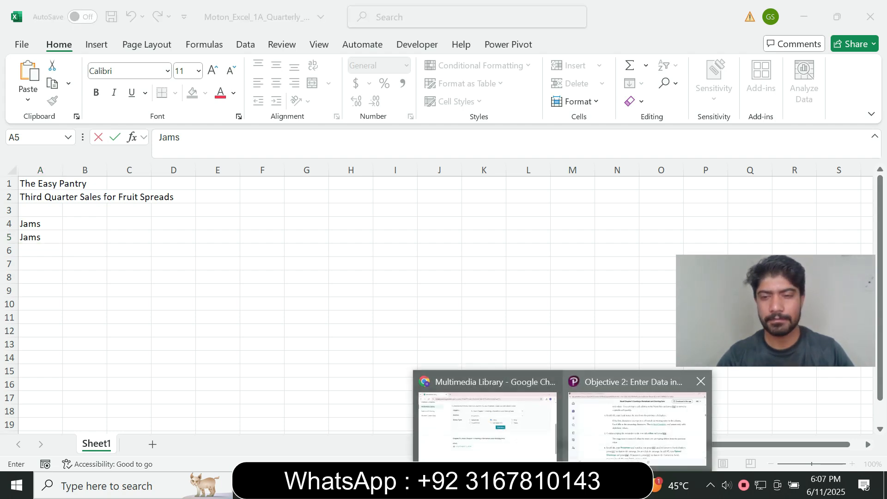
{"action": "left_click", "coordinate": [633, 419]}
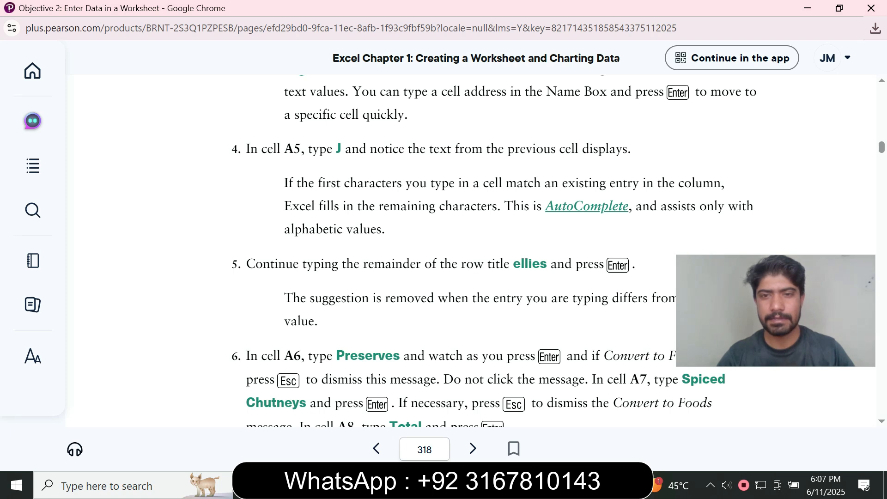
{"action": "key", "text": "alt+Tab"}
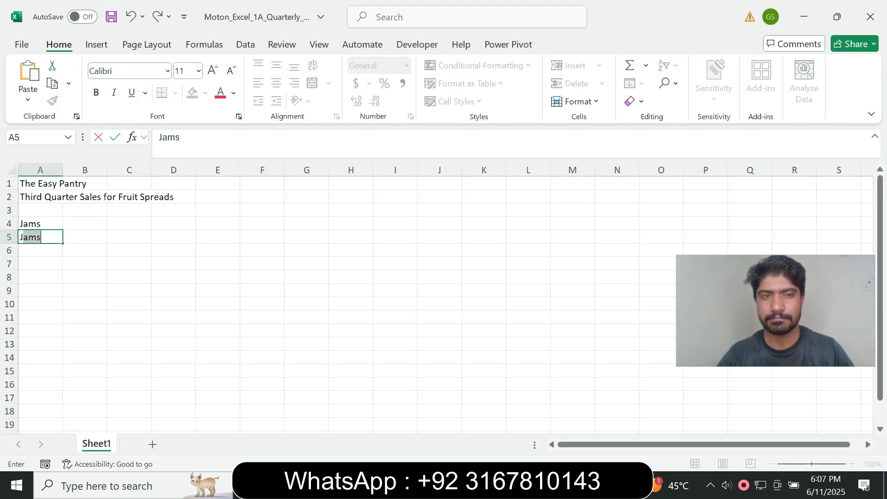
{"action": "type", "text": "ellies"}
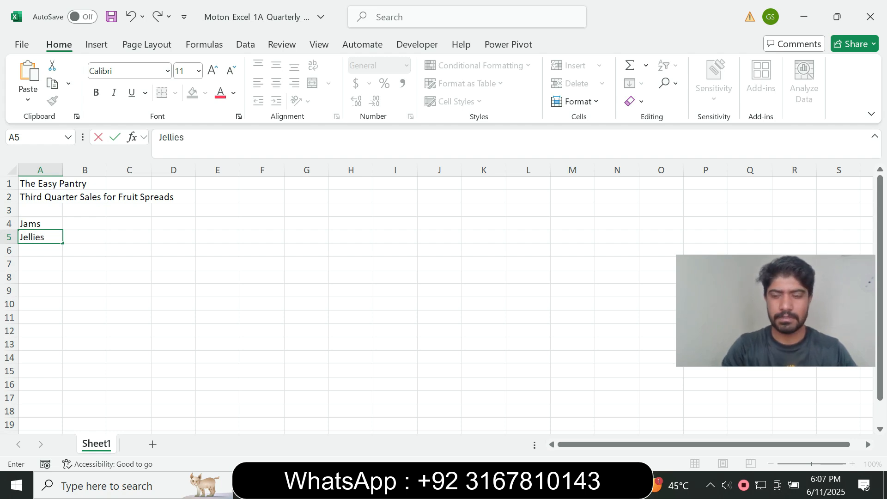
{"action": "key", "text": "Return"}
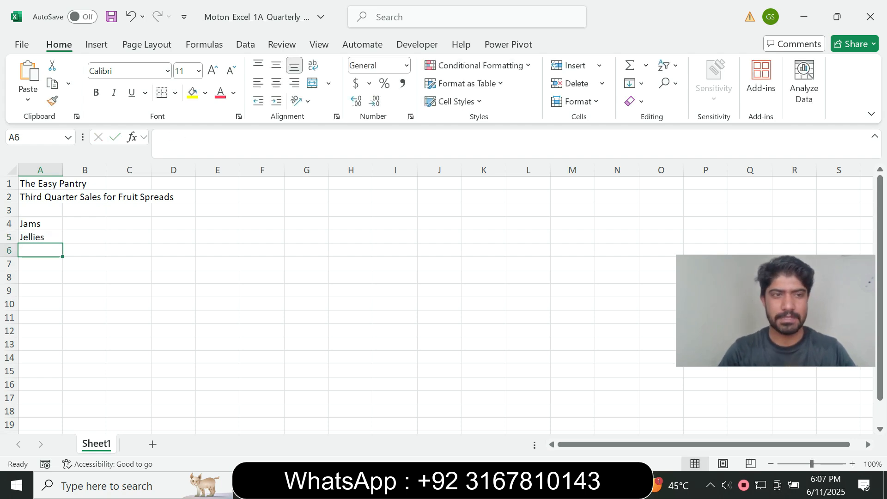
- Switch to the eTextbook and review steps 3 to 6 against the row titles already entered in the Excel worksheet
{"action": "left_click", "coordinate": [562, 486]}
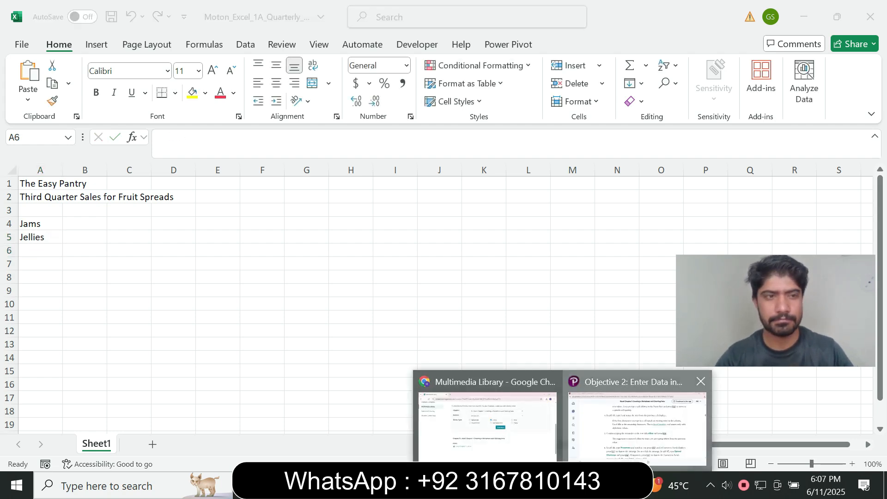
{"action": "left_click", "coordinate": [638, 430]}
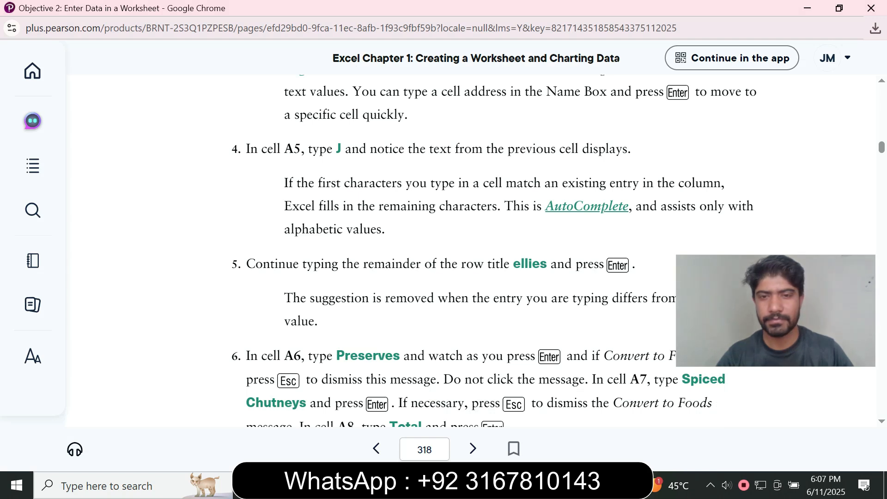
{"action": "scroll", "coordinate": [462, 250], "scroll_direction": "up", "scroll_amount": 6}
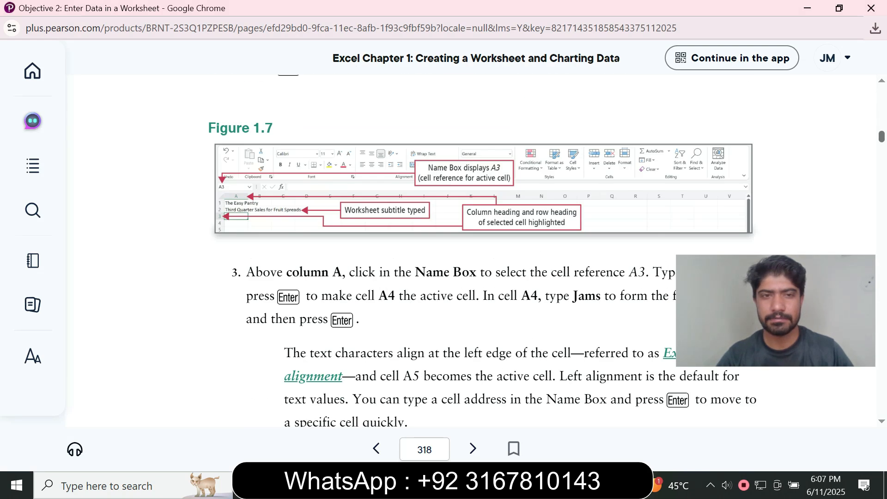
{"action": "scroll", "coordinate": [462, 250], "scroll_direction": "down", "scroll_amount": 4}
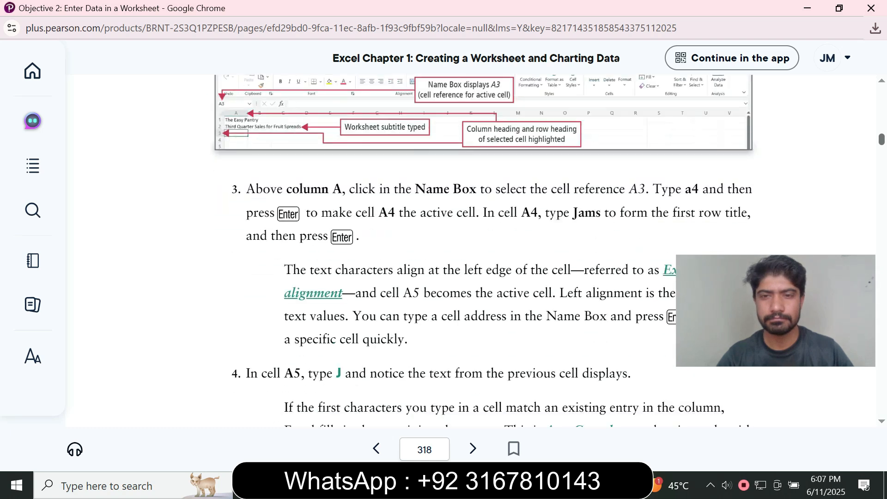
{"action": "scroll", "coordinate": [463, 249], "scroll_direction": "up", "scroll_amount": 6}
{"action": "scroll", "coordinate": [463, 249], "scroll_direction": "down", "scroll_amount": 2}
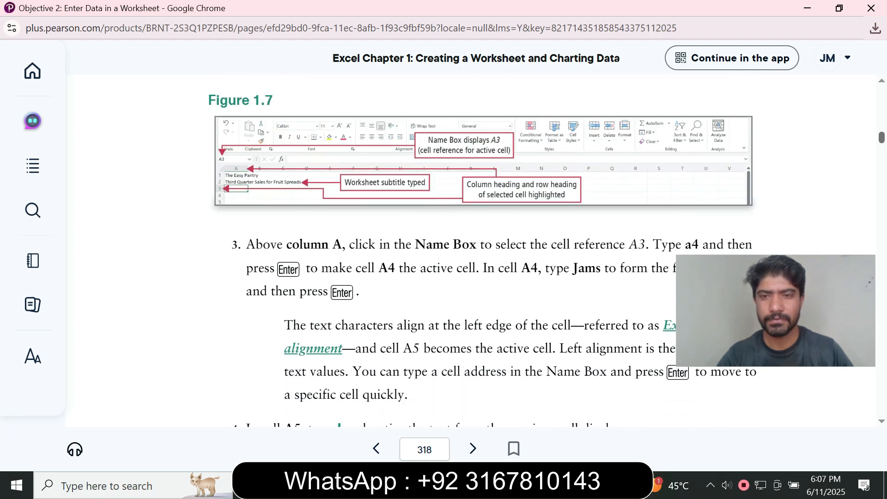
{"action": "scroll", "coordinate": [462, 250], "scroll_direction": "down", "scroll_amount": 11}
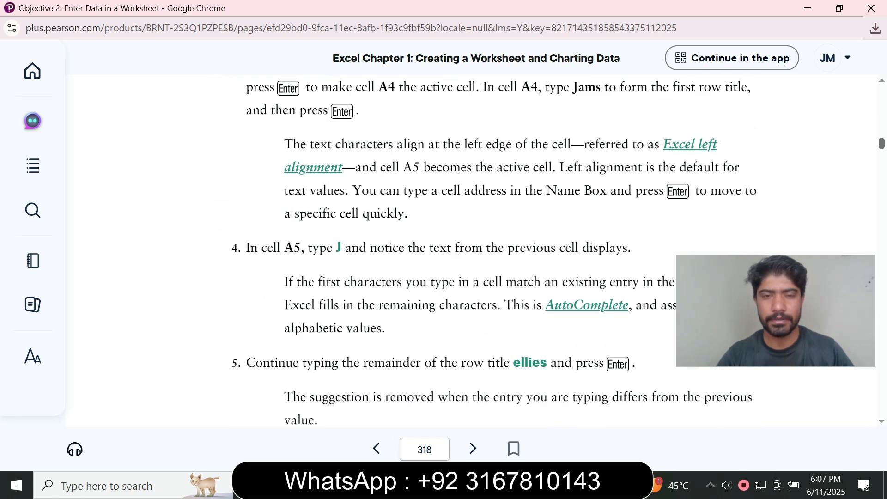
{"action": "scroll", "coordinate": [462, 249], "scroll_direction": "down", "scroll_amount": 1}
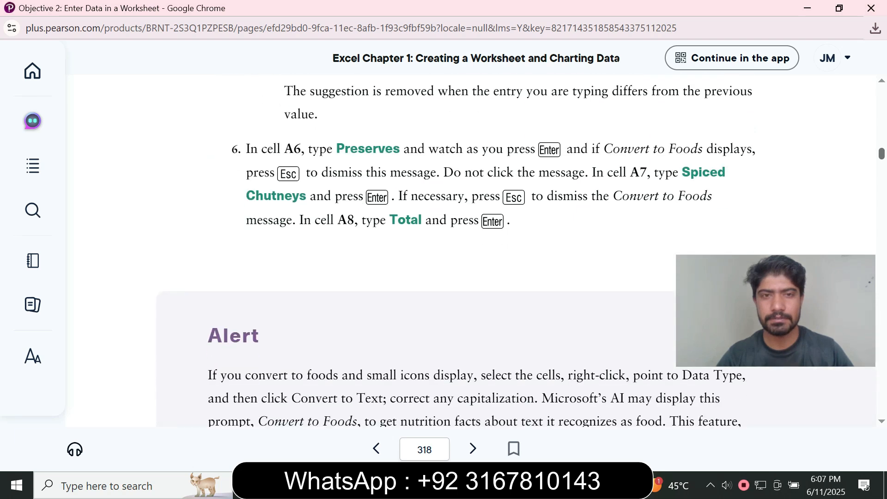
{"action": "scroll", "coordinate": [462, 250], "scroll_direction": "up", "scroll_amount": 8}
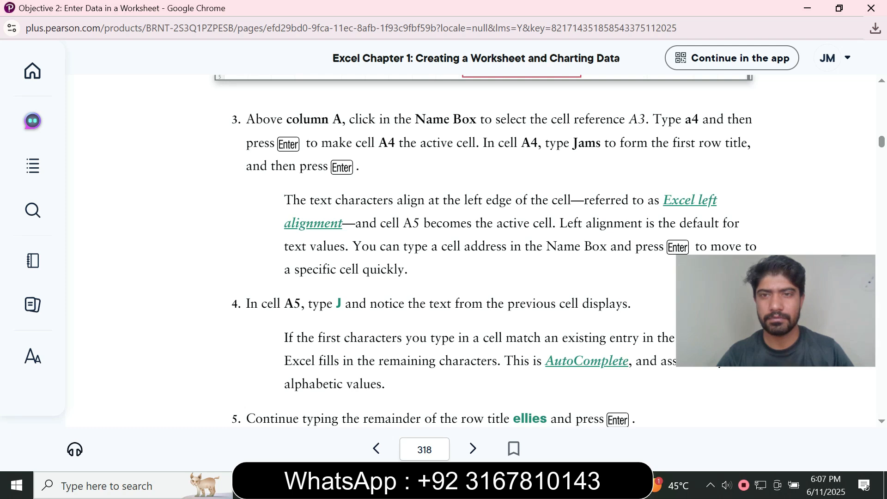
{"action": "key", "text": "alt+Tab"}
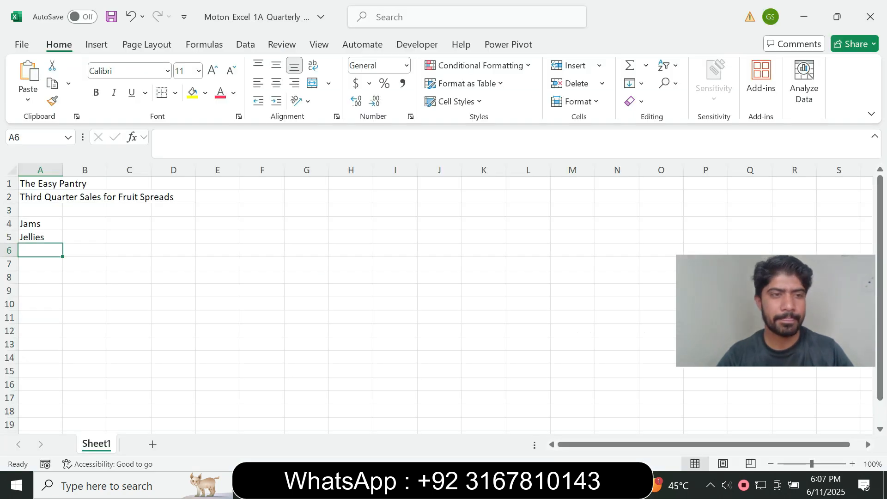
{"action": "key", "text": "alt+Tab"}
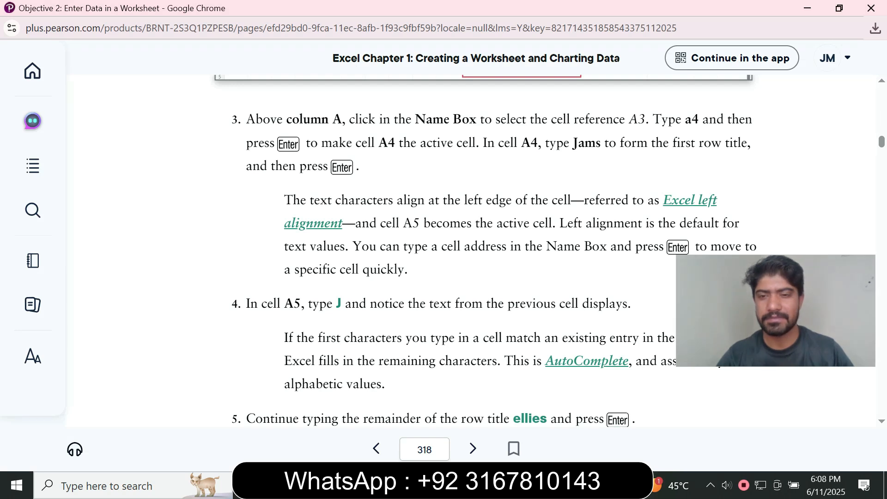
- Copy the row title Preserves from step 6 of the eTextbook and enter it in cell A6 of the Excel workbook
{"action": "scroll", "coordinate": [516, 246], "scroll_direction": "down", "scroll_amount": 6}
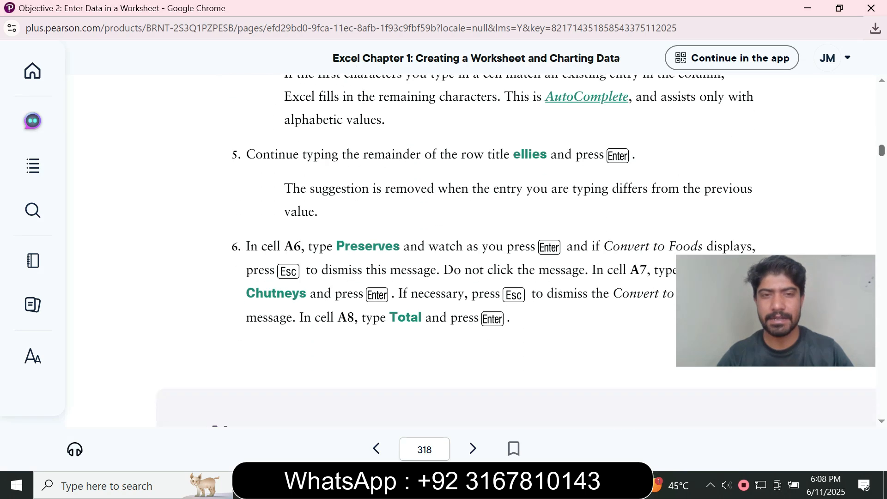
{"action": "scroll", "coordinate": [470, 250], "scroll_direction": "down", "scroll_amount": 3}
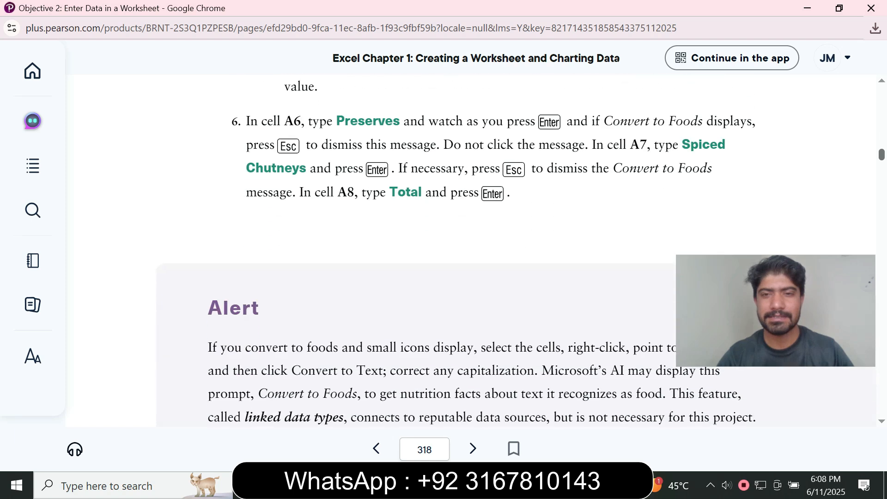
{"action": "left_click_drag", "start_coordinate": [337, 121], "coordinate": [400, 121]}
{"action": "left_click", "coordinate": [439, 199]}
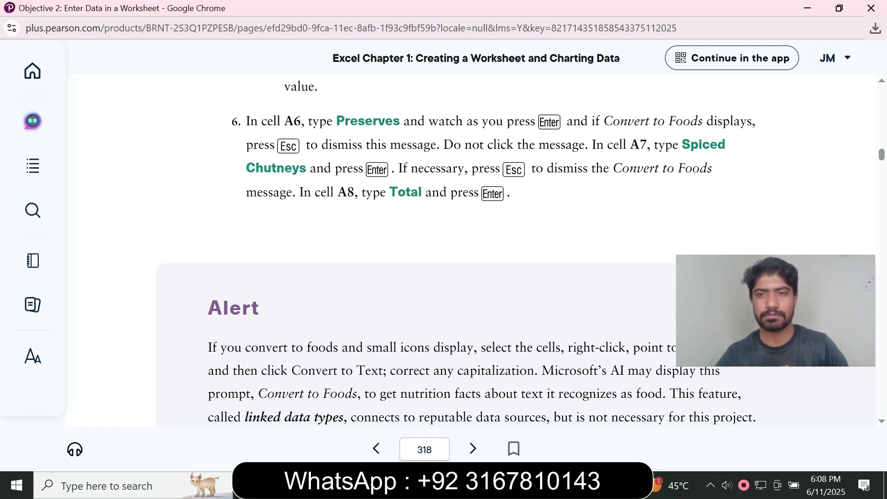
{"action": "key", "text": "alt+Tab"}
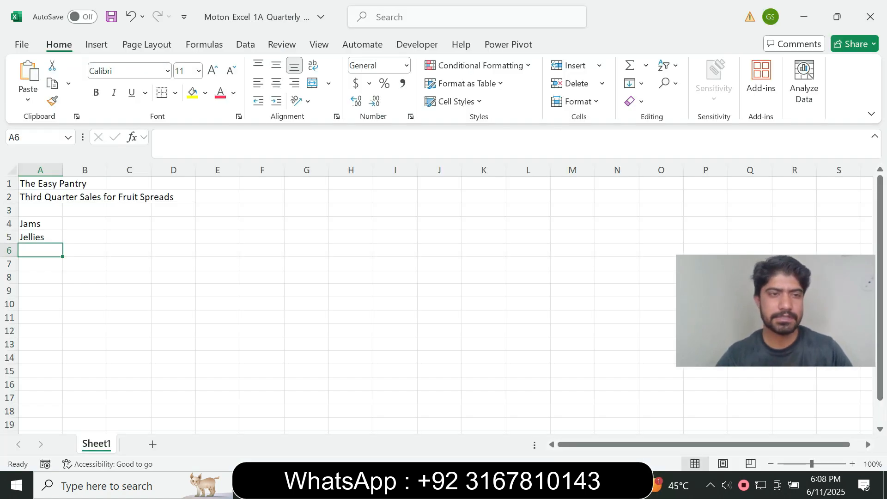
{"action": "left_click", "coordinate": [159, 138]}
{"action": "type", "text": "Preserves"}
{"action": "key", "text": "Return"}
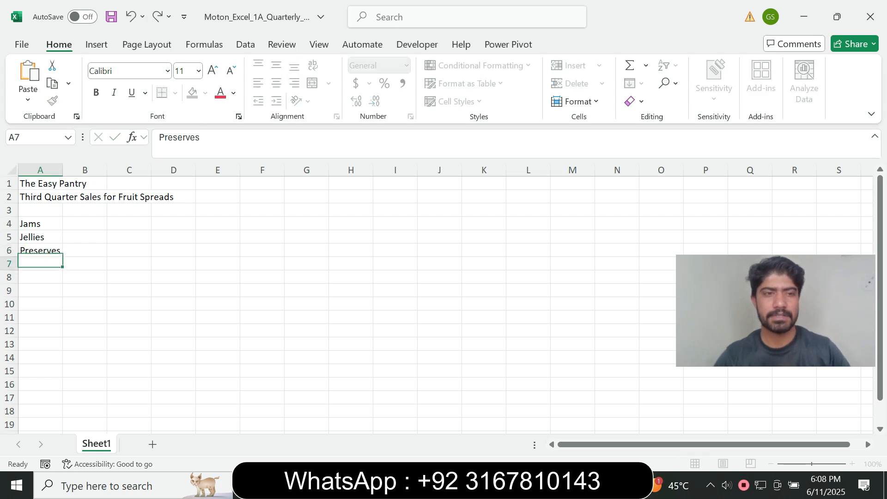
- Copy the text piced Chutneys from step 6 of the eTextbook and enter it in cell A7 of the Excel workbook
{"action": "left_click", "coordinate": [564, 485]}
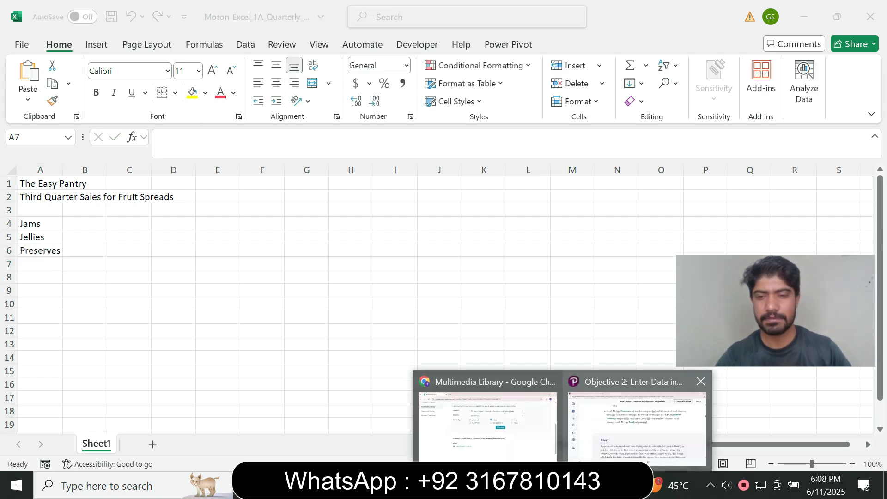
{"action": "left_click", "coordinate": [636, 424]}
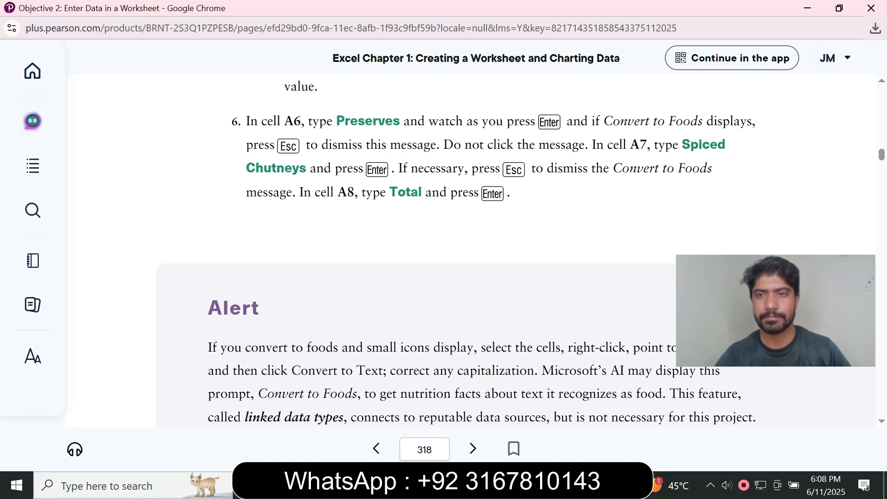
{"action": "left_click_drag", "start_coordinate": [679, 145], "coordinate": [306, 168]}
{"action": "key", "text": "ctrl+c"}
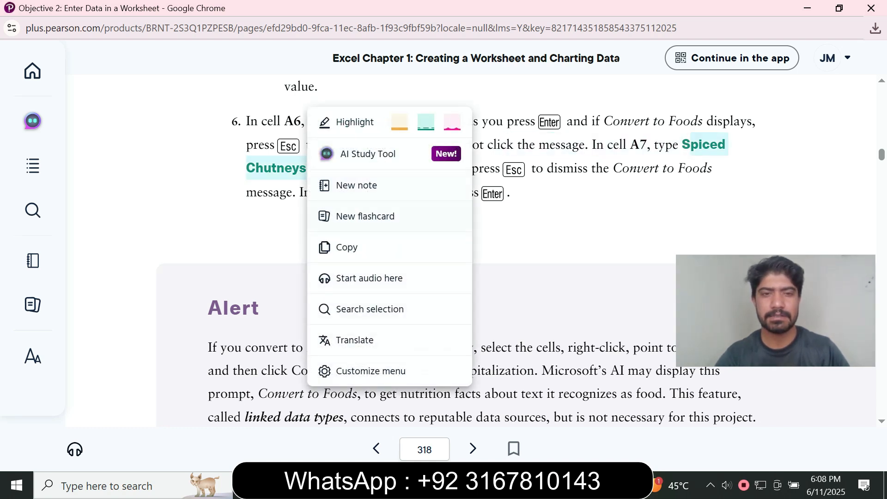
{"action": "left_click", "coordinate": [347, 248]}
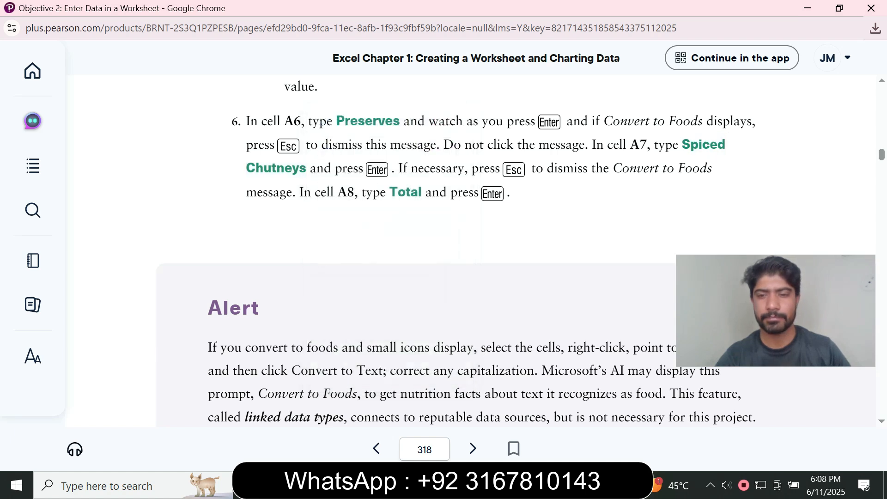
{"action": "key", "text": "alt+Tab"}
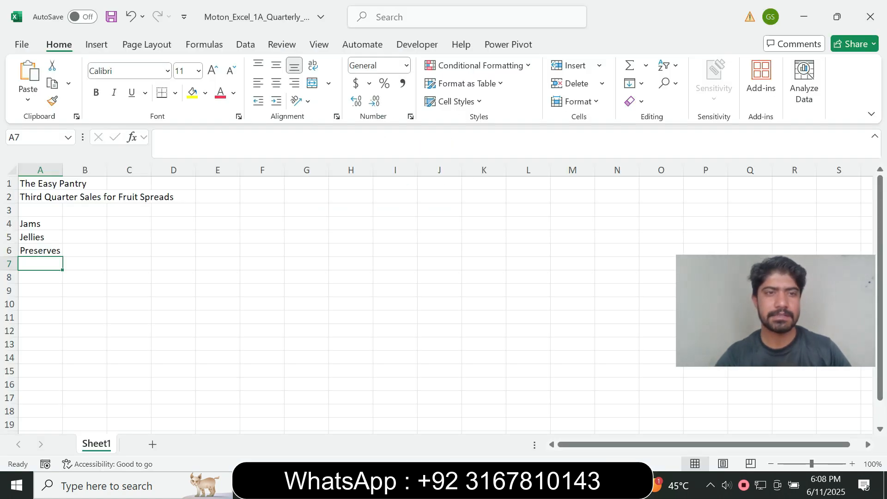
{"action": "key", "text": "F2"}
{"action": "key", "text": "ctrl+v"}
{"action": "key", "text": "Return"}
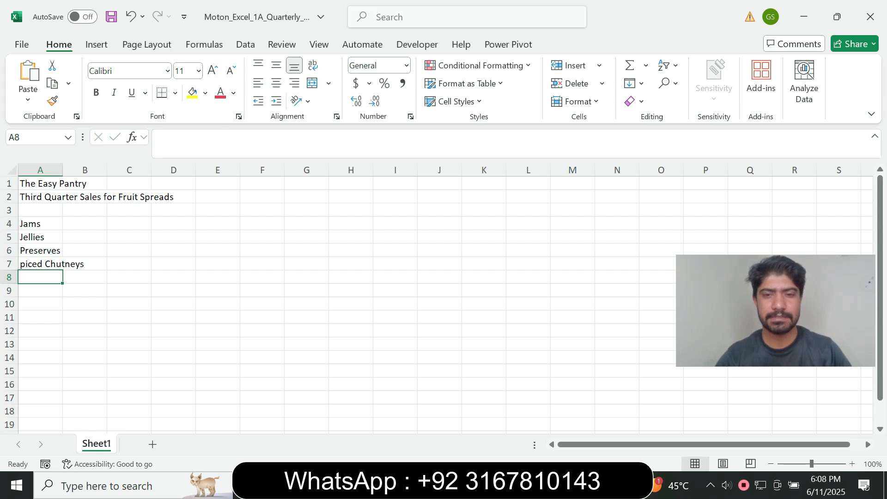
- Copy the row title Total from step 6 of the eTextbook and enter it in cell A8 of the Excel workbook
{"action": "left_click", "coordinate": [562, 485]}
{"action": "left_click", "coordinate": [638, 418]}
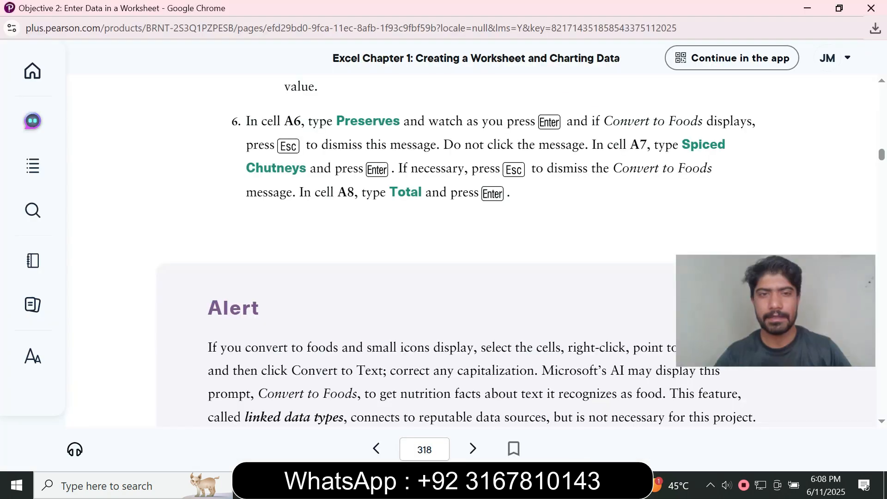
{"action": "left_click_drag", "start_coordinate": [390, 193], "coordinate": [425, 193]}
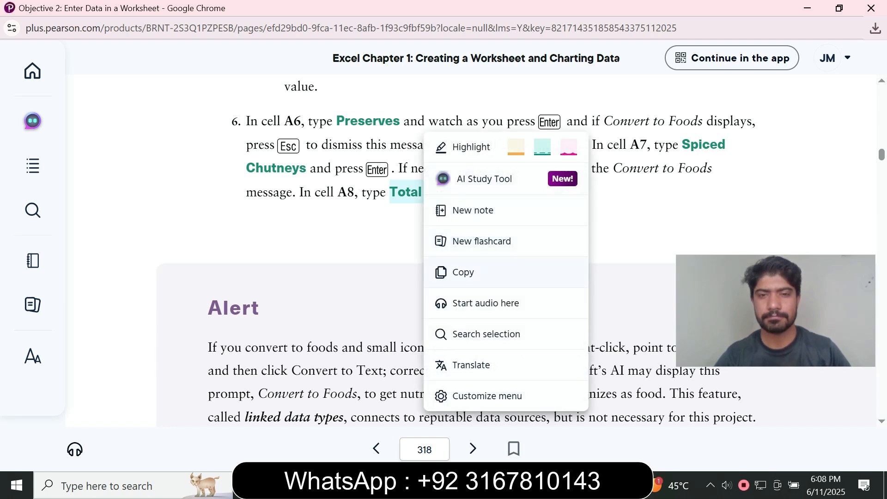
{"action": "left_click", "coordinate": [464, 272]}
{"action": "key", "text": "alt+Tab"}
{"action": "type", "text": "Total"}
{"action": "key", "text": "Return"}
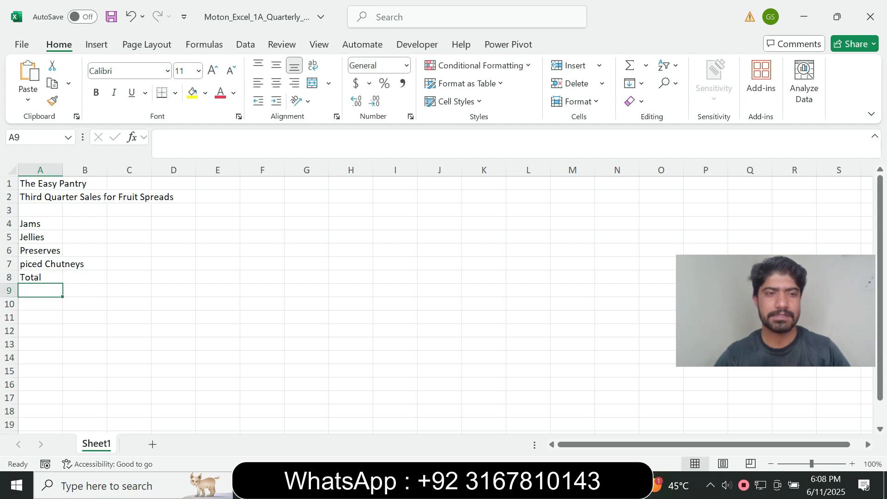
- Read steps 1 and 2 of the eTextbook's next activity and begin the entry in cell B3 of the Excel workbook with J
{"action": "left_click", "coordinate": [560, 485]}
{"action": "left_click", "coordinate": [636, 418]}
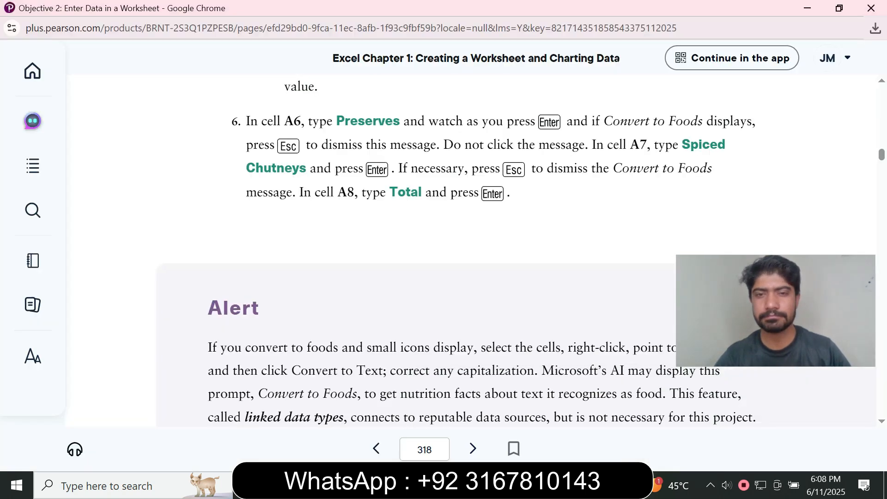
{"action": "scroll", "coordinate": [470, 250], "scroll_direction": "down", "scroll_amount": 14}
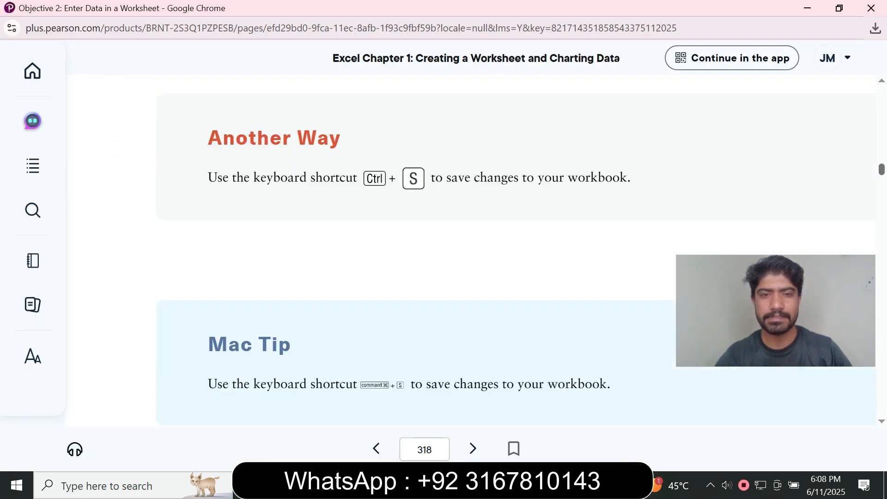
{"action": "scroll", "coordinate": [471, 250], "scroll_direction": "down", "scroll_amount": 7}
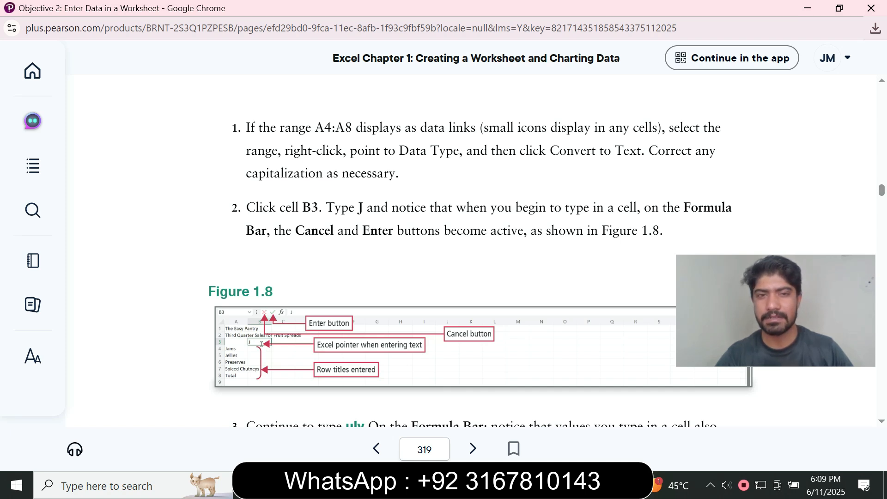
{"action": "key", "text": "alt+Tab"}
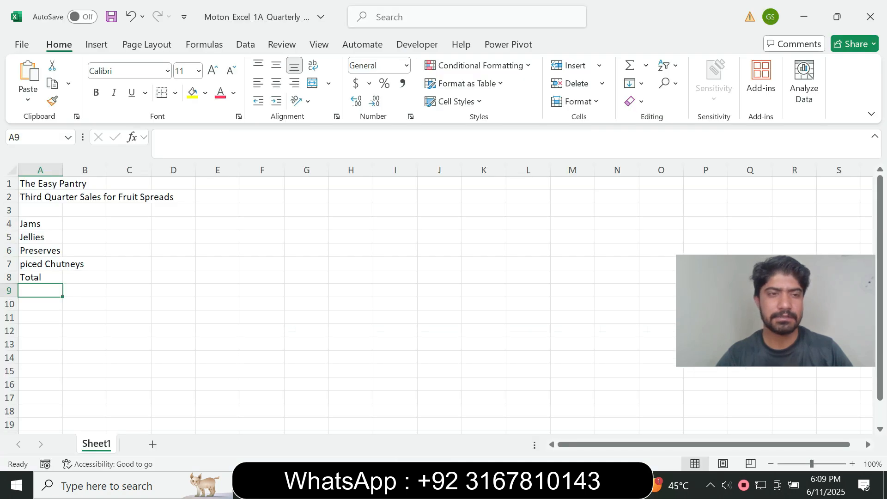
{"action": "left_click", "coordinate": [129, 224]}
{"action": "left_click", "coordinate": [85, 224]}
{"action": "left_click", "coordinate": [84, 211]}
{"action": "type", "text": "J"}
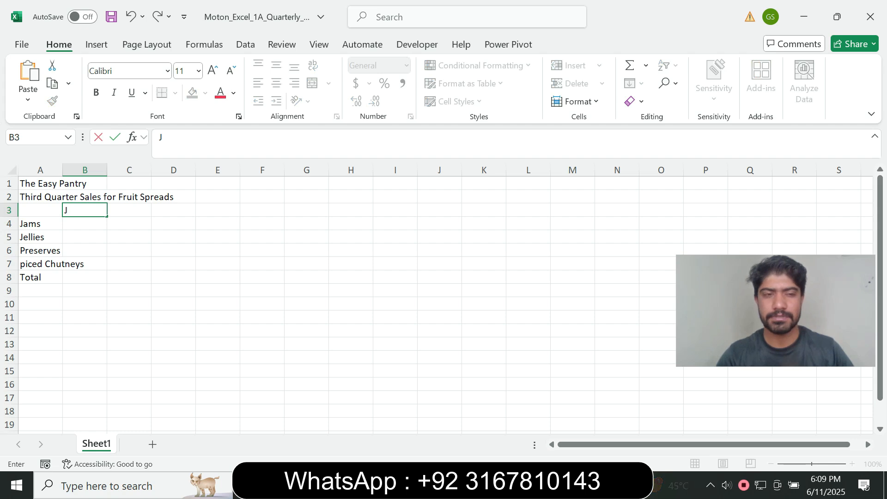
- Check step 3 in the eTextbook and complete the column title in cell B3 of the workbook as July
{"action": "key", "text": "alt+Tab"}
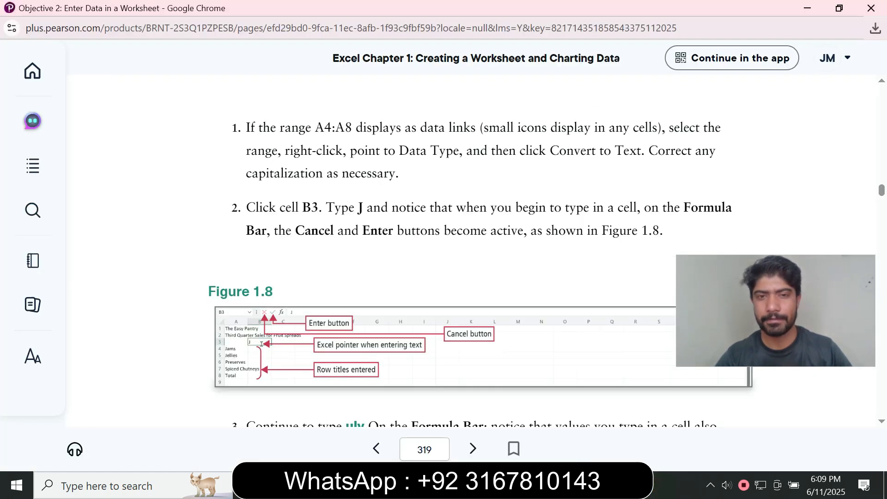
{"action": "scroll", "coordinate": [481, 250], "scroll_direction": "down", "scroll_amount": 5}
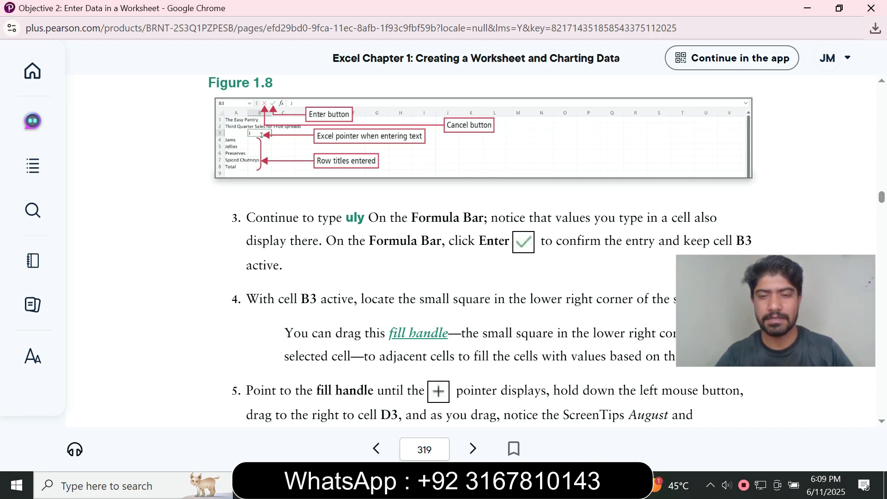
{"action": "key", "text": "alt+Tab"}
{"action": "type", "text": "uly"}
{"action": "key", "text": "Return"}
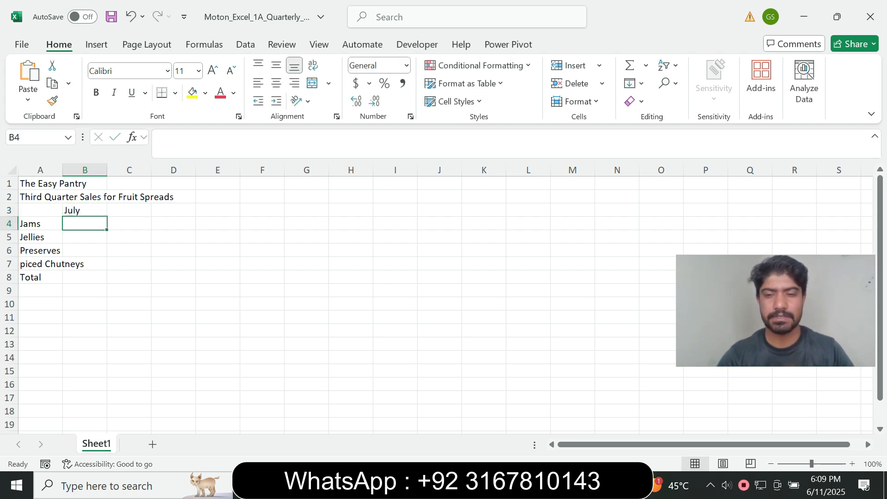
- Read steps 4 to 6 in the eTextbook and auto fill the month series from cell B3 across to F3 in the workbook
{"action": "left_click", "coordinate": [562, 485]}
{"action": "left_click", "coordinate": [638, 426]}
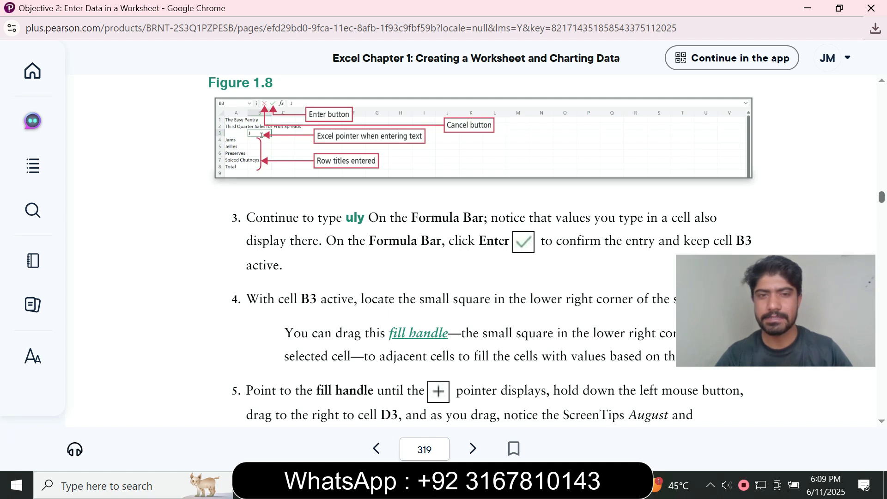
{"action": "scroll", "coordinate": [491, 251], "scroll_direction": "down", "scroll_amount": 4}
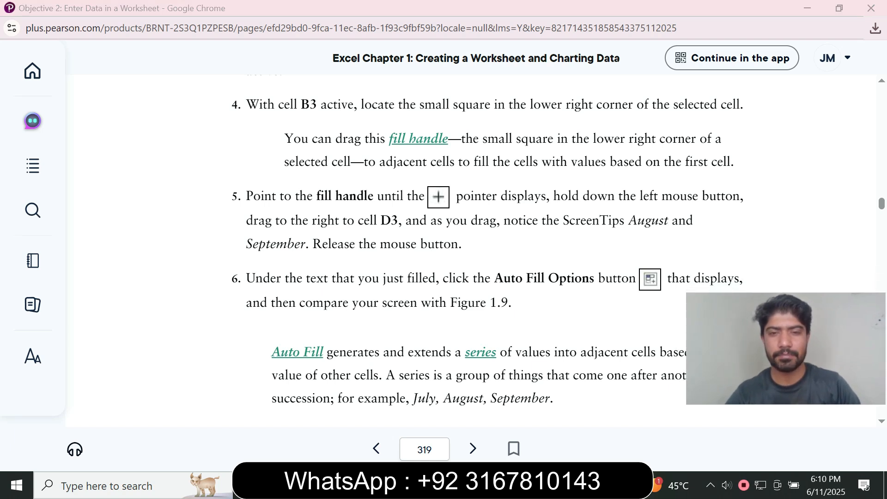
{"action": "key", "text": "alt+Tab"}
{"action": "key", "text": "Up"}
{"action": "left_click_drag", "start_coordinate": [107, 216], "coordinate": [253, 215]}
- Compare the worksheet with the eTextbook's Figure 1.9 and shorten the filled month series to B3:D3, ending at September
{"action": "mouse_move", "coordinate": [555, 486]}
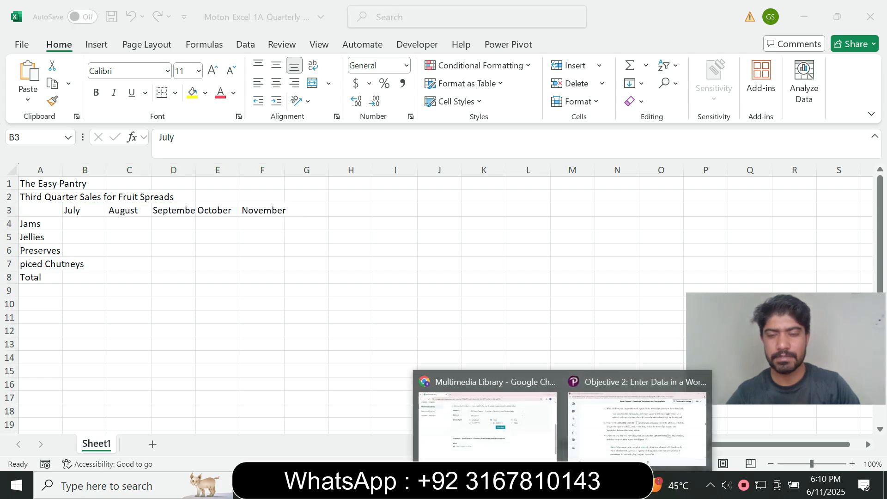
{"action": "left_click", "coordinate": [629, 416]}
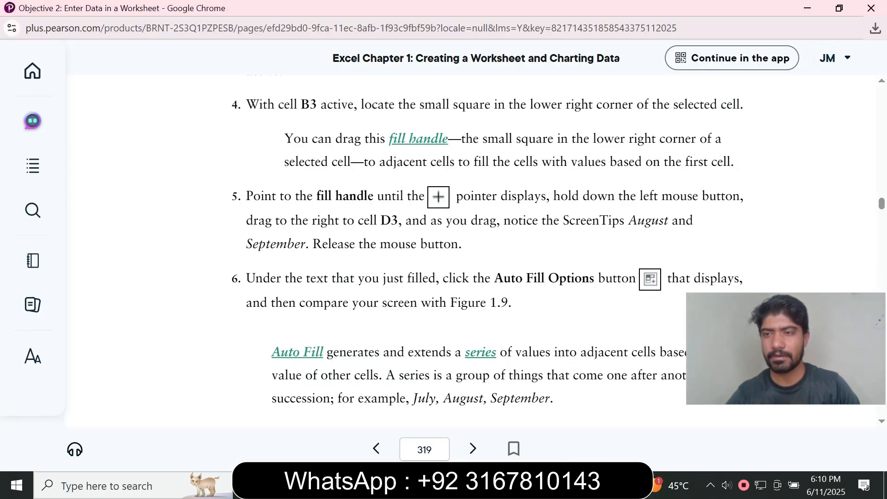
{"action": "scroll", "coordinate": [462, 250], "scroll_direction": "down", "scroll_amount": 5}
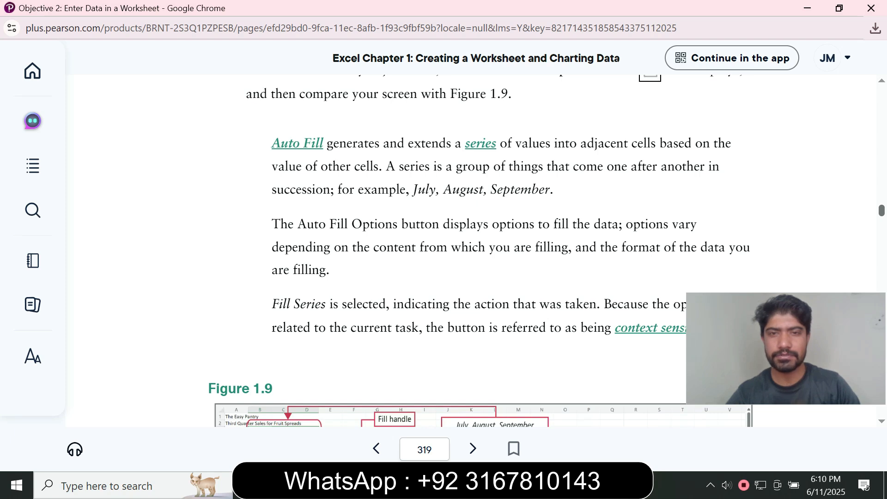
{"action": "scroll", "coordinate": [462, 249], "scroll_direction": "down", "scroll_amount": 3}
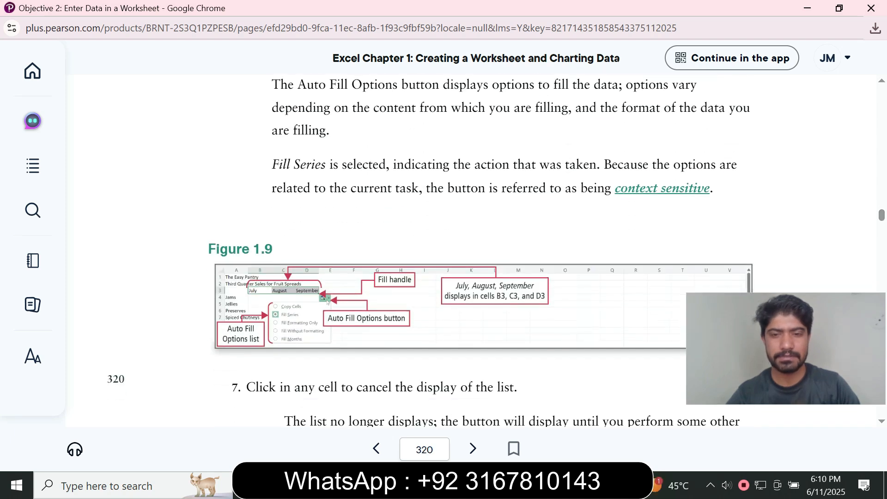
{"action": "left_click", "coordinate": [596, 485]}
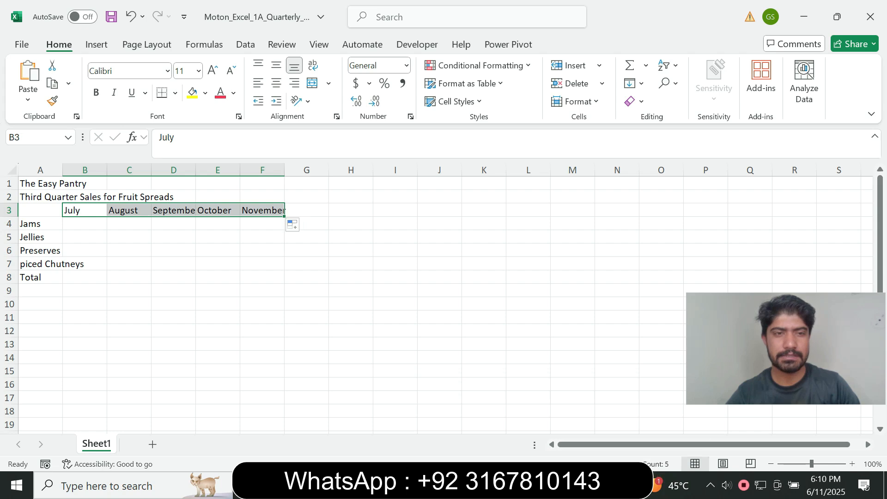
{"action": "left_click_drag", "start_coordinate": [286, 216], "coordinate": [196, 217]}
- Follow the eTextbook's steps 7 to 9 by moving the selection off the filled months to cell D5 and saving the workbook
{"action": "left_click", "coordinate": [563, 485]}
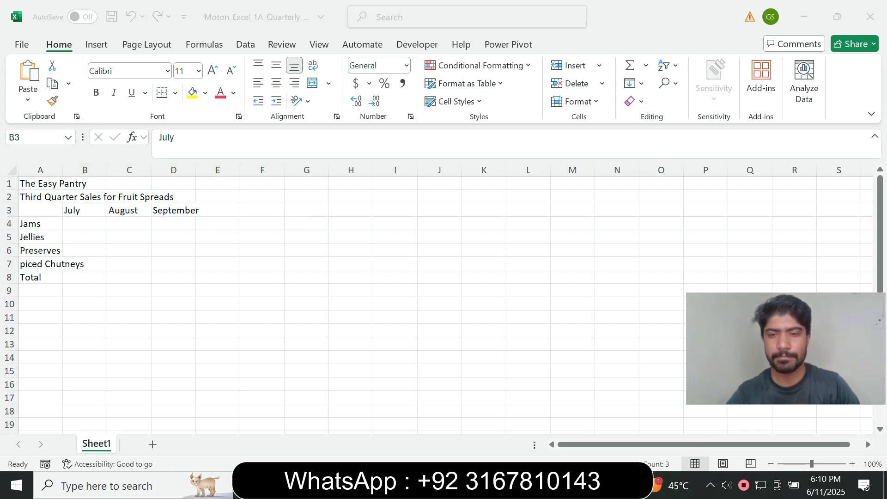
{"action": "left_click", "coordinate": [641, 425]}
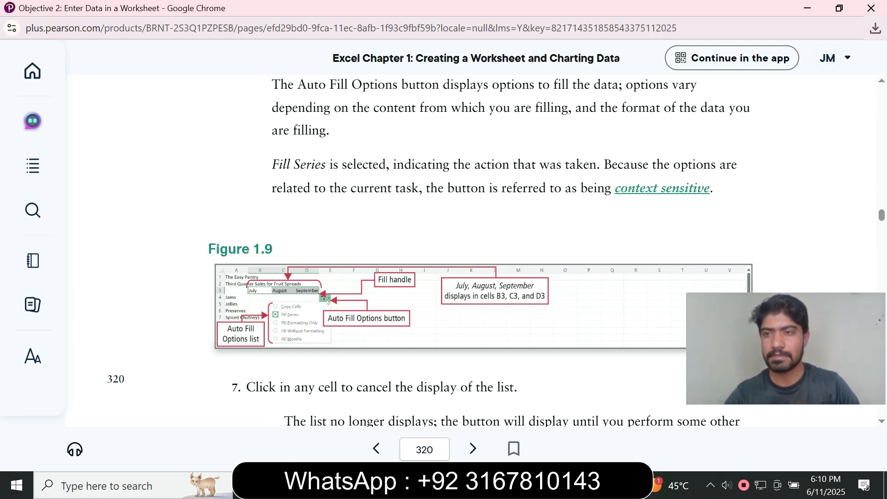
{"action": "scroll", "coordinate": [463, 250], "scroll_direction": "down", "scroll_amount": 4}
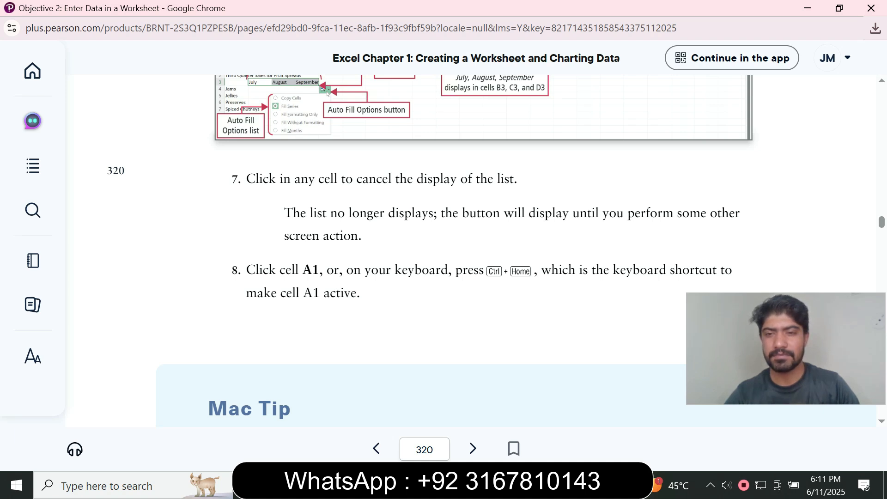
{"action": "scroll", "coordinate": [462, 250], "scroll_direction": "down", "scroll_amount": 7}
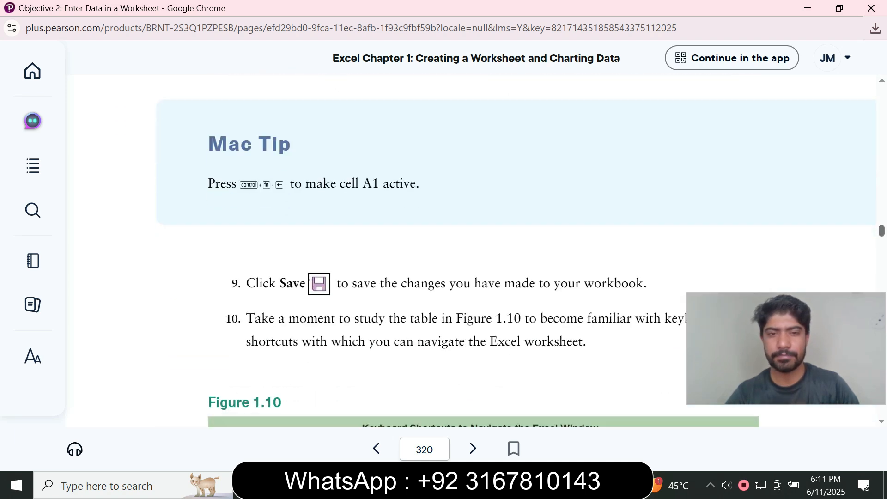
{"action": "scroll", "coordinate": [462, 249], "scroll_direction": "down", "scroll_amount": 8}
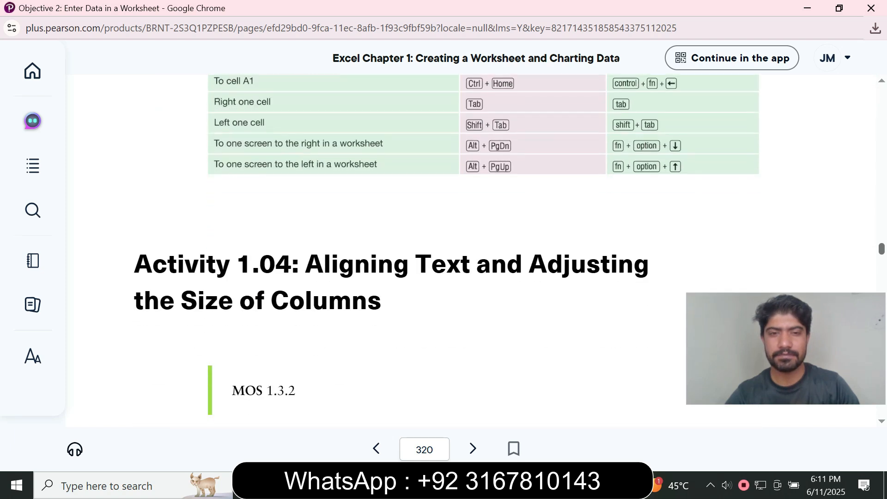
{"action": "scroll", "coordinate": [463, 250], "scroll_direction": "up", "scroll_amount": 2}
{"action": "scroll", "coordinate": [462, 250], "scroll_direction": "down", "scroll_amount": 6}
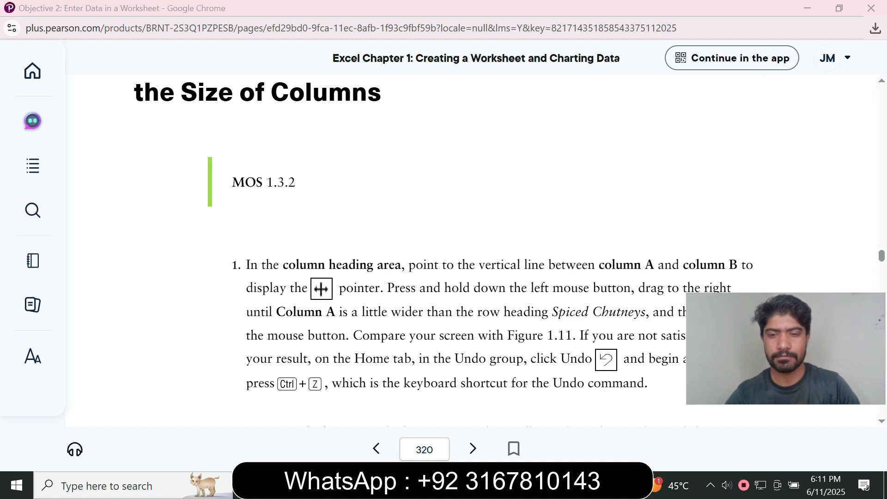
{"action": "key", "text": "alt+Tab"}
{"action": "left_click", "coordinate": [204, 225]}
{"action": "left_click", "coordinate": [173, 235]}
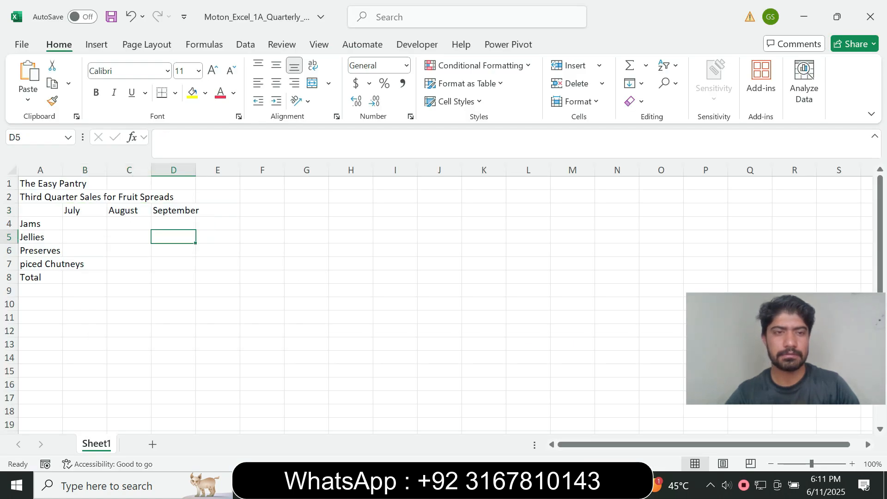
{"action": "left_click", "coordinate": [111, 17]}
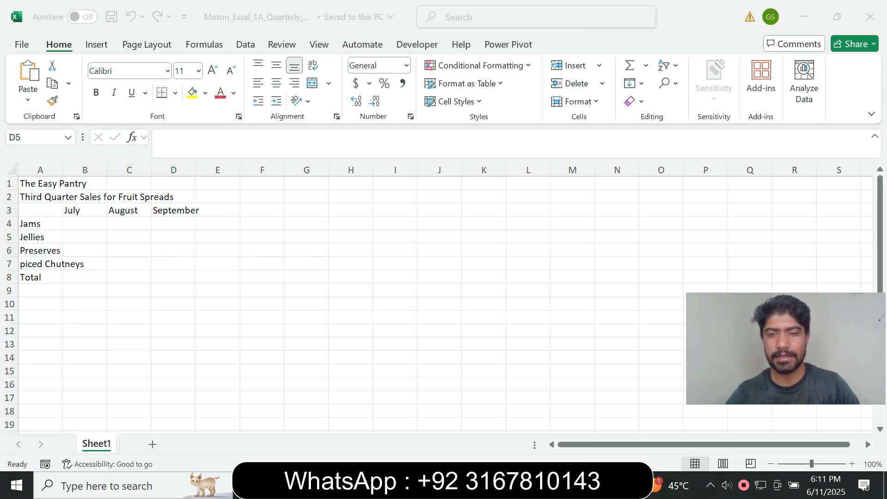
- Read step 1 of Activity 1.04 in the eTextbook and widen column A of the worksheet to fit its longest row title
{"action": "key", "text": "alt+Tab"}
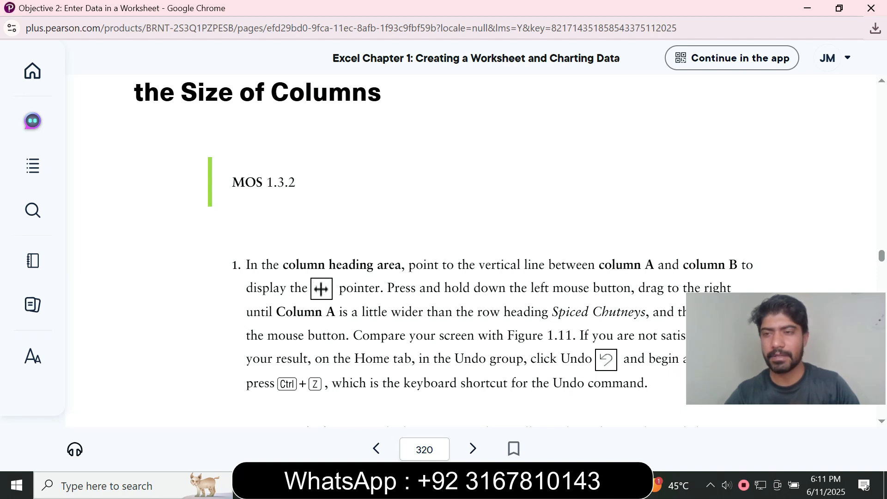
{"action": "scroll", "coordinate": [443, 254], "scroll_direction": "down", "scroll_amount": 1}
{"action": "scroll", "coordinate": [481, 251], "scroll_direction": "down", "scroll_amount": 1}
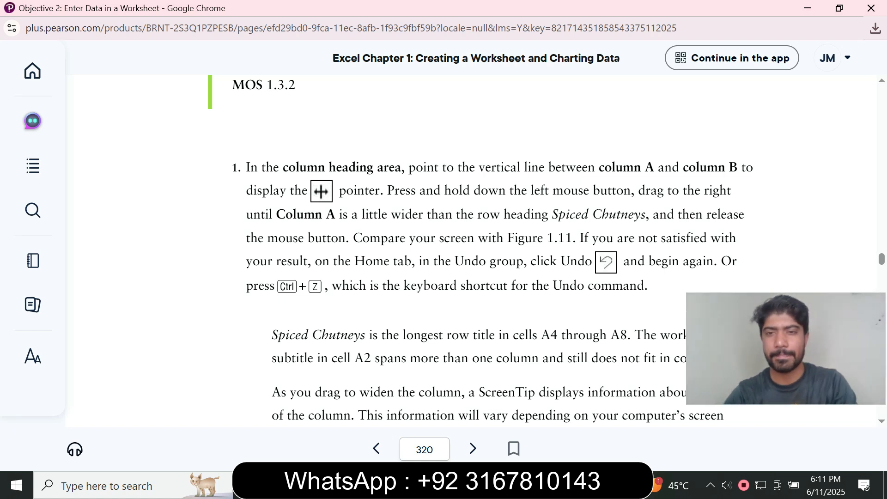
{"action": "scroll", "coordinate": [481, 251], "scroll_direction": "down", "scroll_amount": 4}
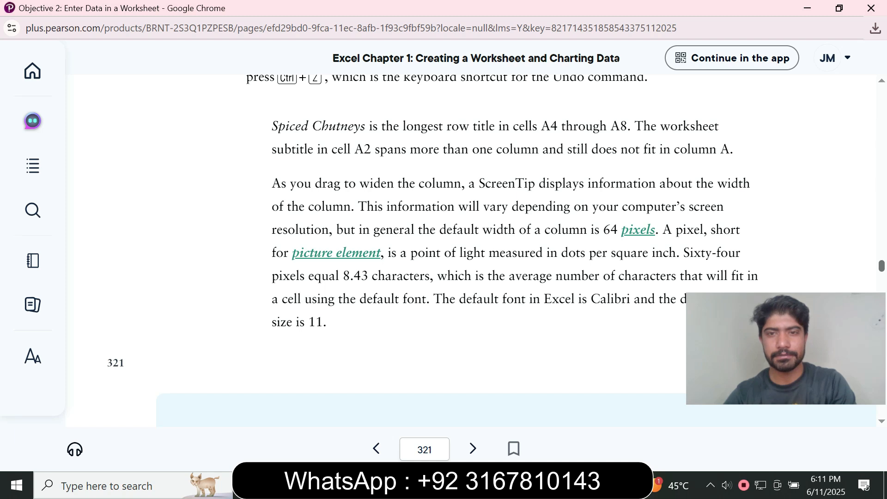
{"action": "scroll", "coordinate": [480, 251], "scroll_direction": "down", "scroll_amount": 8}
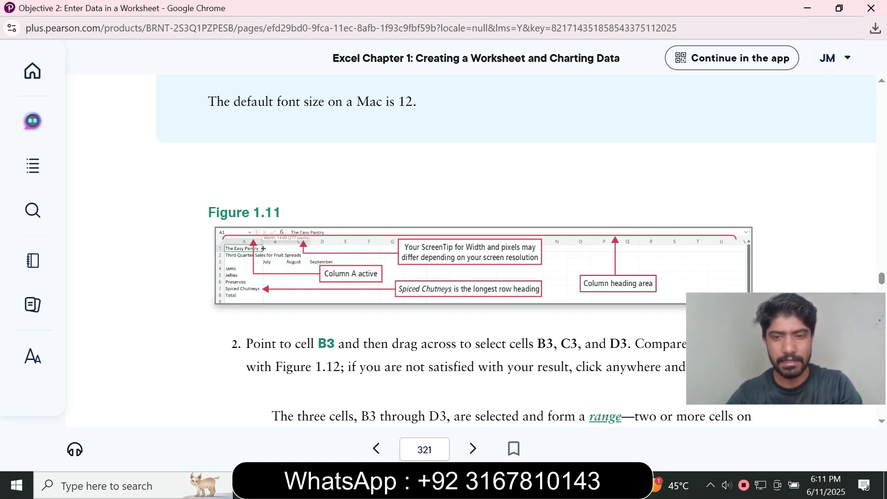
{"action": "left_click", "coordinate": [596, 486]}
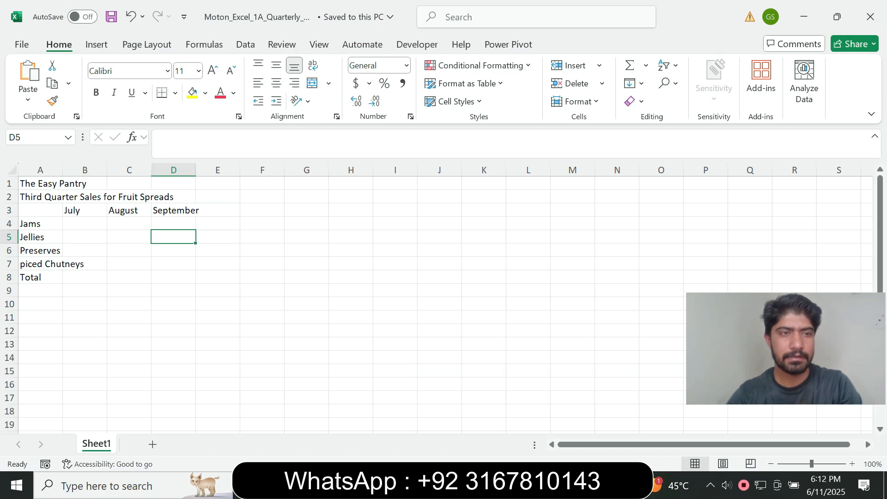
{"action": "left_click", "coordinate": [40, 170]}
{"action": "left_click_drag", "start_coordinate": [63, 170], "coordinate": [93, 170]}
- Switch to the eTextbook and read steps 2 and 3 of Activity 1.04 about selecting and centering the month titles
{"action": "left_click", "coordinate": [563, 485]}
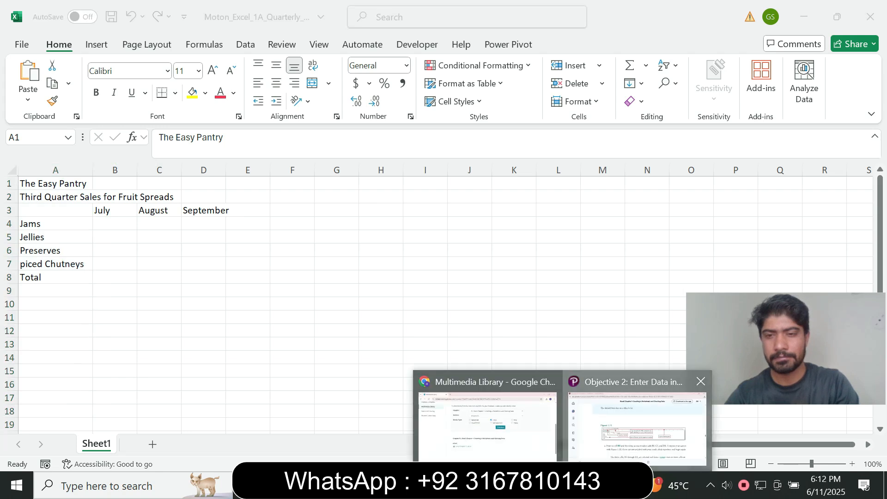
{"action": "left_click", "coordinate": [634, 420]}
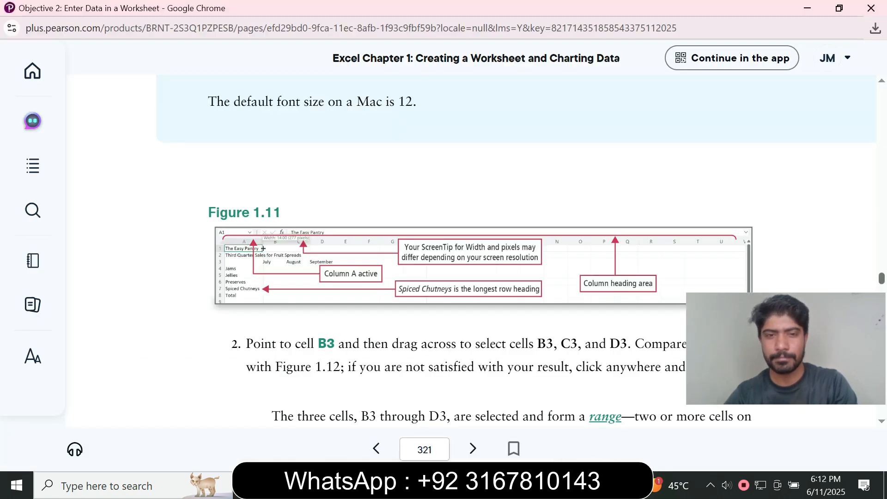
{"action": "scroll", "coordinate": [517, 249], "scroll_direction": "down", "scroll_amount": 2}
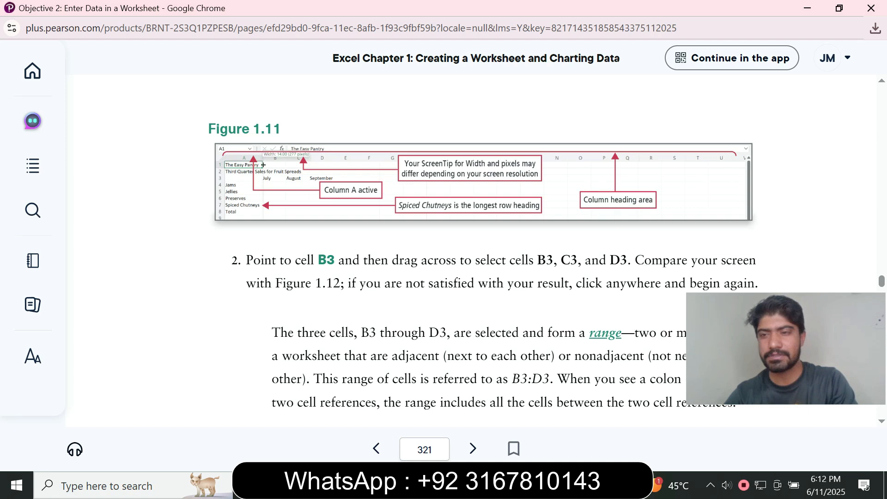
{"action": "scroll", "coordinate": [517, 250], "scroll_direction": "down", "scroll_amount": 3}
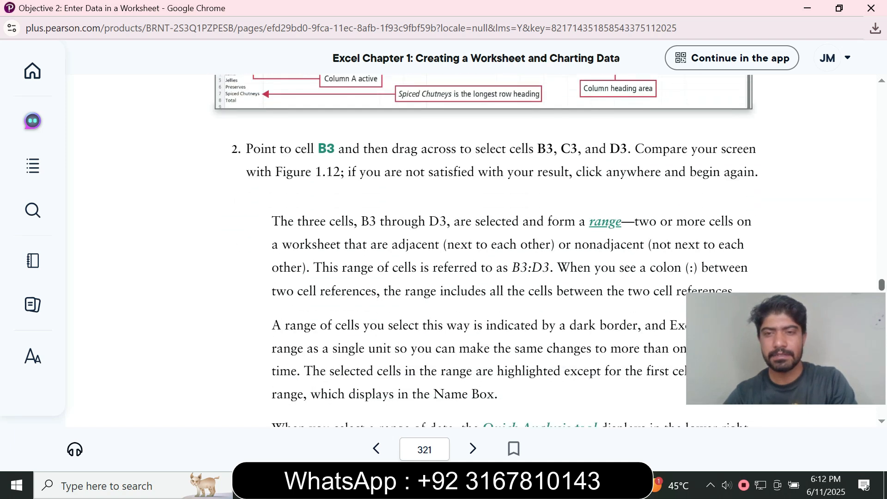
{"action": "scroll", "coordinate": [517, 249], "scroll_direction": "down", "scroll_amount": 3}
{"action": "scroll", "coordinate": [517, 249], "scroll_direction": "down", "scroll_amount": 2}
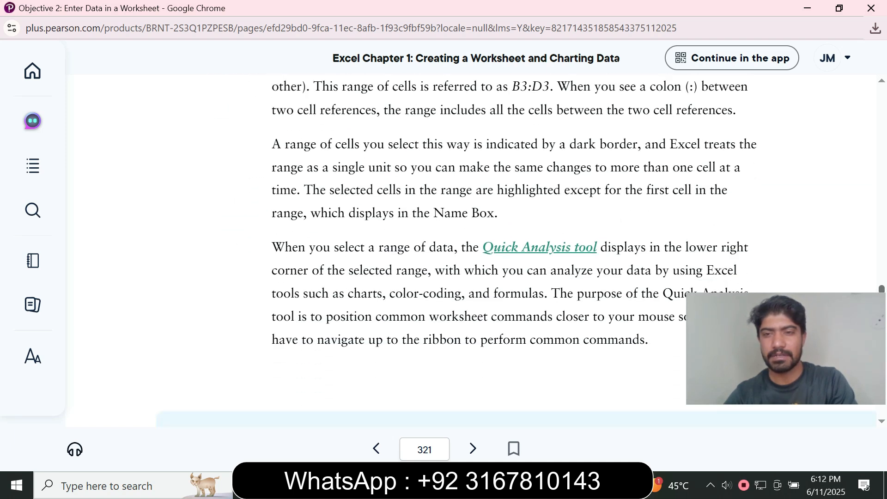
{"action": "scroll", "coordinate": [516, 249], "scroll_direction": "down", "scroll_amount": 15}
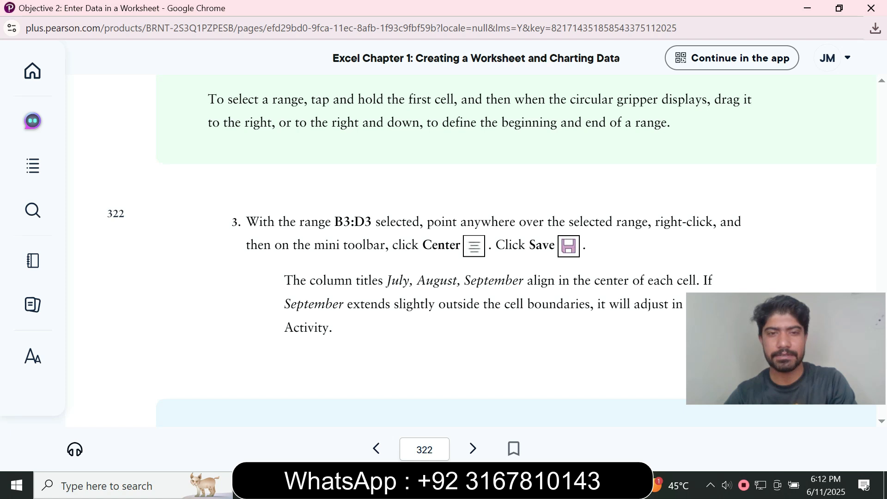
- Copy the range reference B3:D3 from step 3 in the eTextbook and use it to select that range in the worksheet
{"action": "left_click_drag", "start_coordinate": [335, 222], "coordinate": [372, 223]}
{"action": "key", "text": "ctrl+c"}
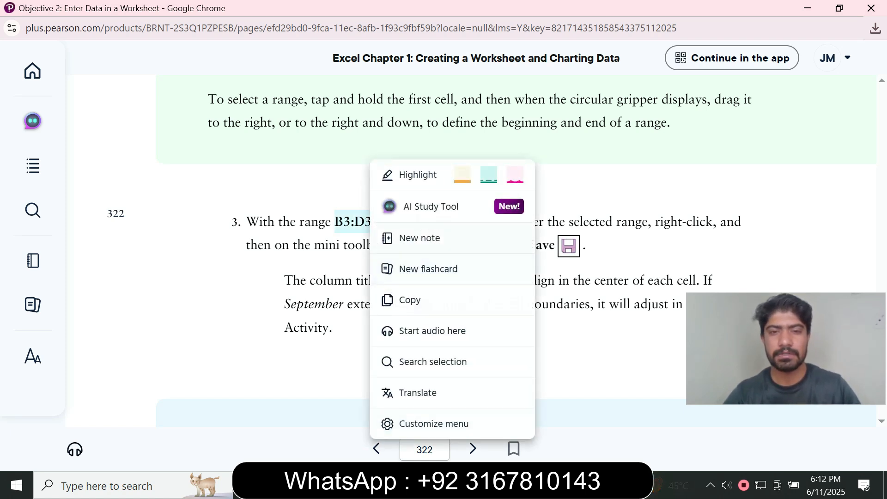
{"action": "left_click", "coordinate": [591, 347]}
{"action": "left_click", "coordinate": [596, 485]}
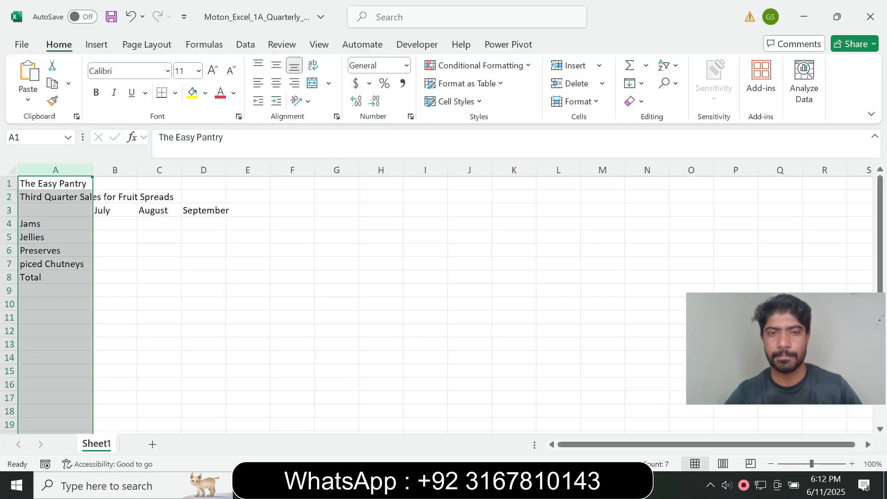
{"action": "left_click", "coordinate": [36, 137]}
{"action": "key", "text": "ctrl+v"}
{"action": "key", "text": "Return"}
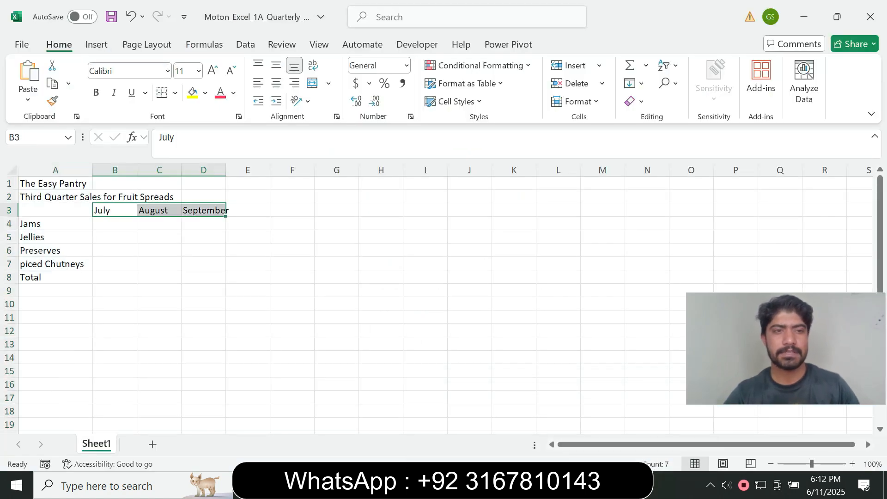
- Recheck step 3 in the eTextbook, center the month titles in B3:D3 and save the workbook
{"action": "left_click", "coordinate": [563, 486]}
{"action": "left_click", "coordinate": [640, 420]}
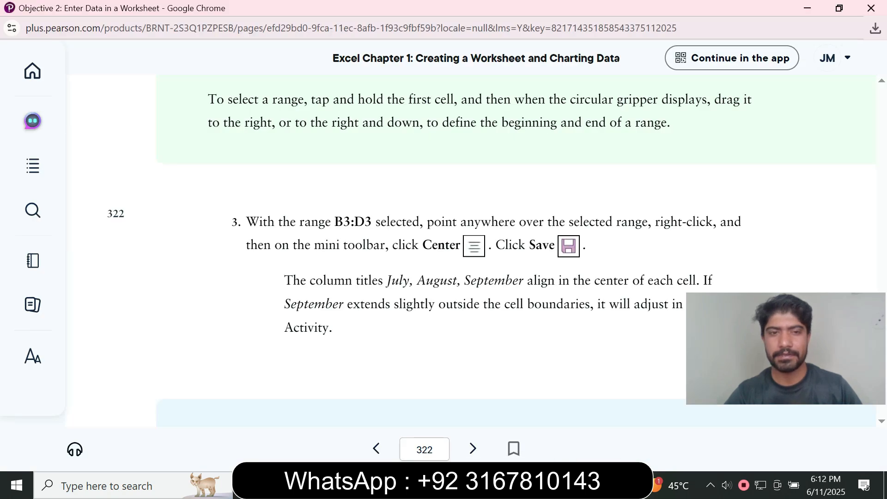
{"action": "key", "text": "alt+Tab"}
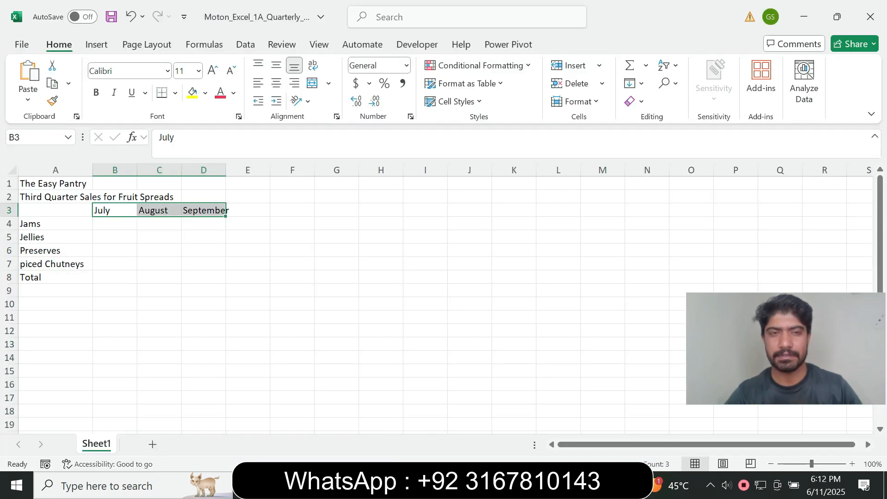
{"action": "left_click", "coordinate": [276, 83]}
{"action": "key", "text": "ctrl+s"}
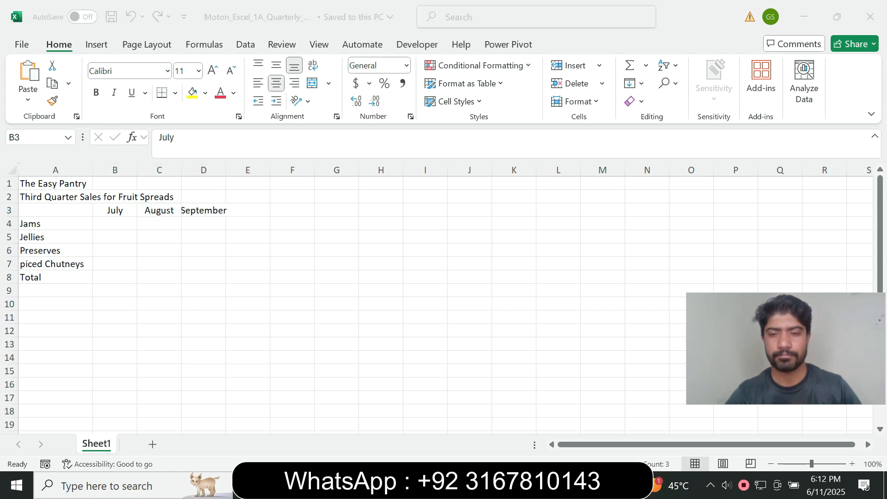
- Continue in the eTextbook to step 1 of the next activity and copy the July sales value 168325.17
{"action": "key", "text": "alt+Tab"}
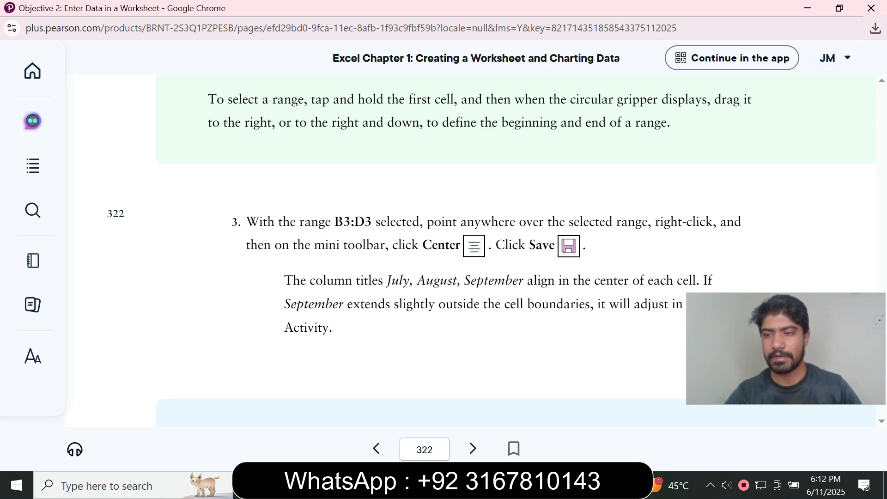
{"action": "scroll", "coordinate": [471, 250], "scroll_direction": "down", "scroll_amount": 6}
{"action": "scroll", "coordinate": [471, 250], "scroll_direction": "down", "scroll_amount": 8}
{"action": "scroll", "coordinate": [472, 249], "scroll_direction": "down", "scroll_amount": 2}
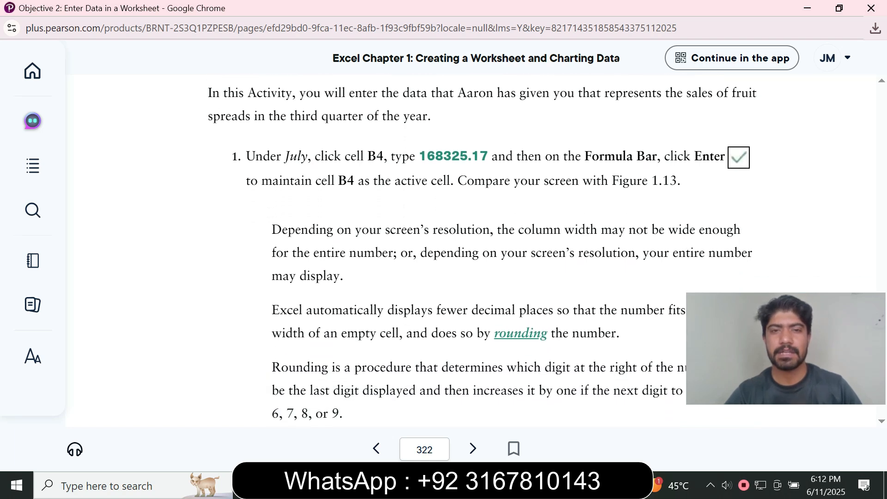
{"action": "left_click_drag", "start_coordinate": [419, 157], "coordinate": [488, 157]}
{"action": "key", "text": "ctrl+c"}
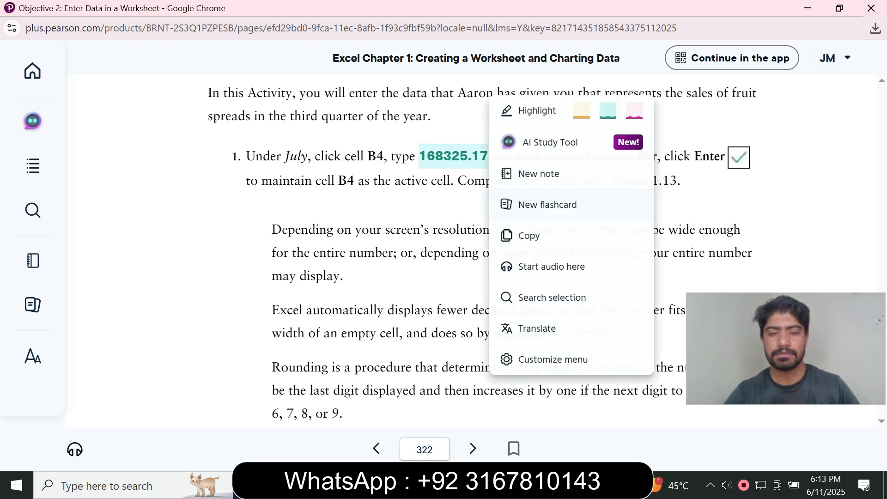
{"action": "left_click", "coordinate": [529, 235]}
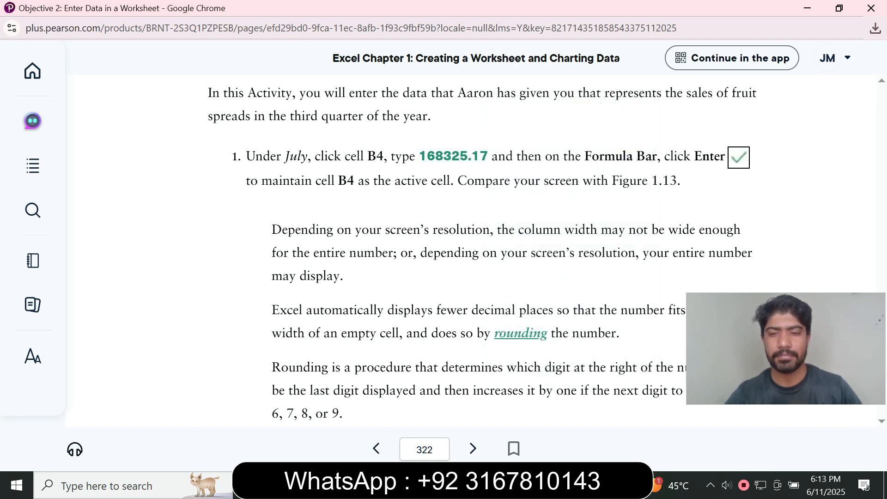
- Switch to the workbook and enter the copied value 168325.17 in cell B4, the July sales for Jams
{"action": "key", "text": "alt+Tab"}
{"action": "left_click", "coordinate": [115, 223]}
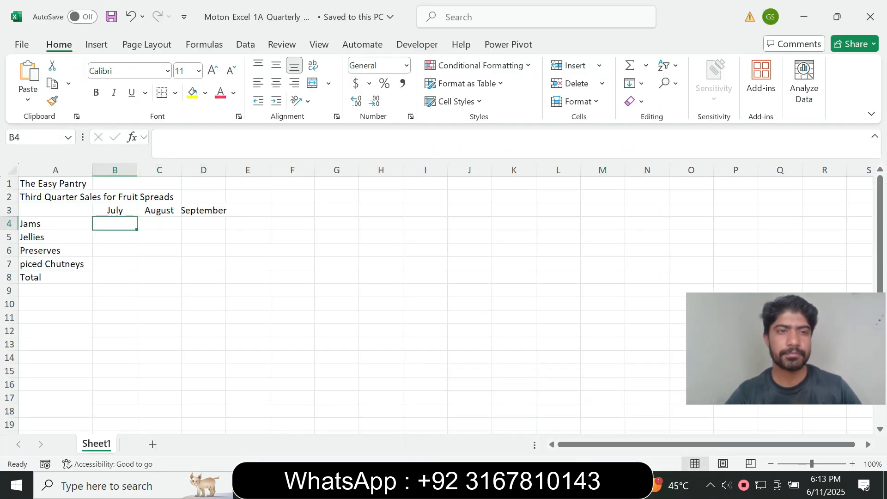
{"action": "key", "text": "ctrl+v"}
{"action": "key", "text": "Return"}
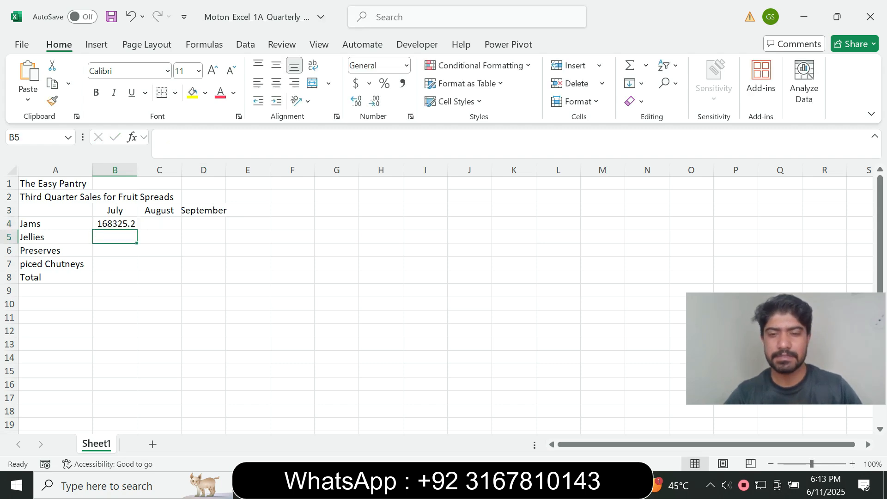
- Read on in the eTextbook past Figure 1.13 to step 2 about column widths, checking the workbook alongside it
{"action": "mouse_move", "coordinate": [564, 485]}
{"action": "left_click", "coordinate": [636, 420]}
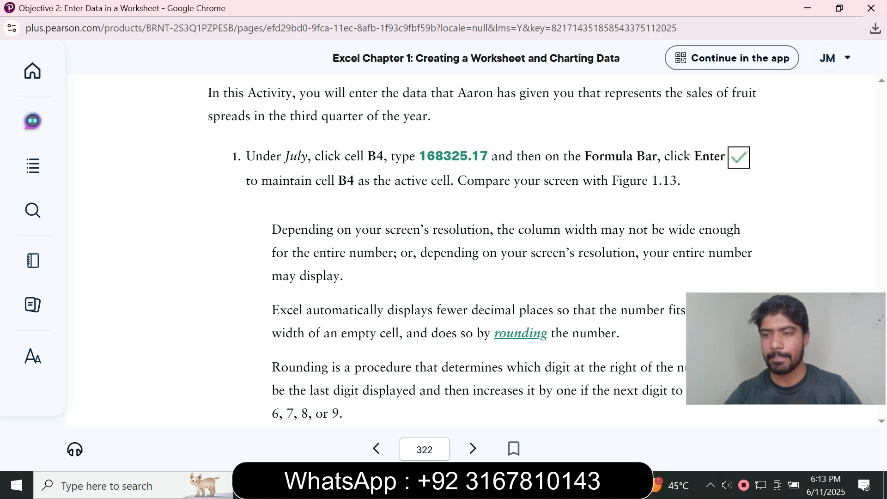
{"action": "scroll", "coordinate": [462, 249], "scroll_direction": "down", "scroll_amount": 5}
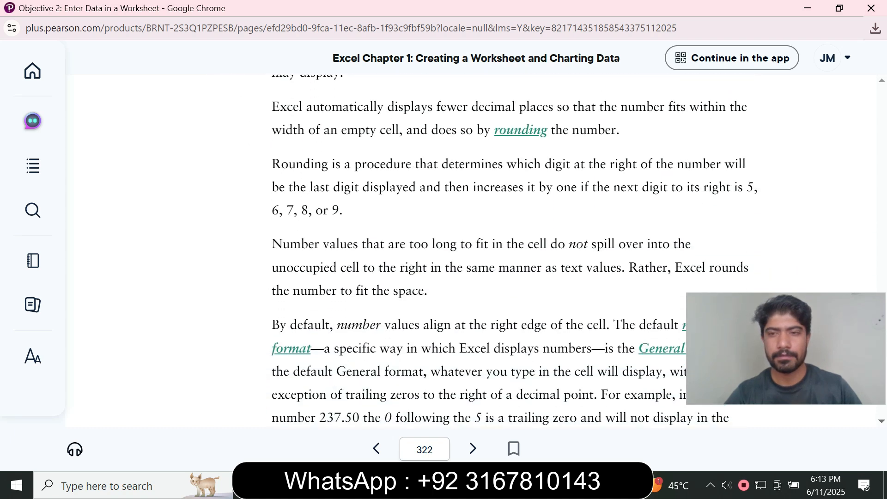
{"action": "scroll", "coordinate": [462, 250], "scroll_direction": "down", "scroll_amount": 7}
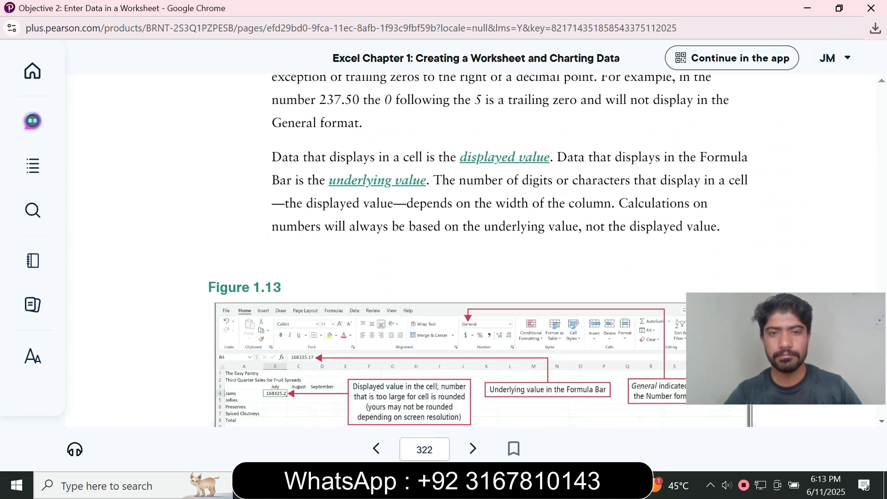
{"action": "scroll", "coordinate": [462, 250], "scroll_direction": "down", "scroll_amount": 5}
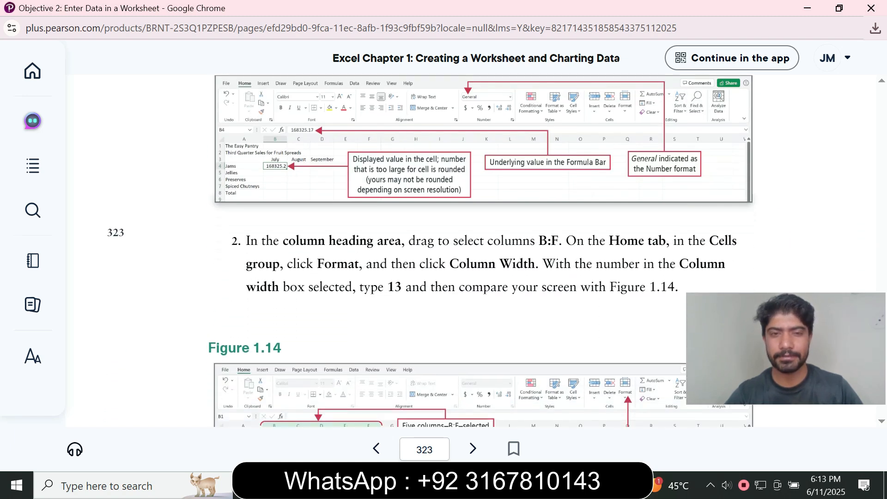
{"action": "left_click", "coordinate": [597, 485]}
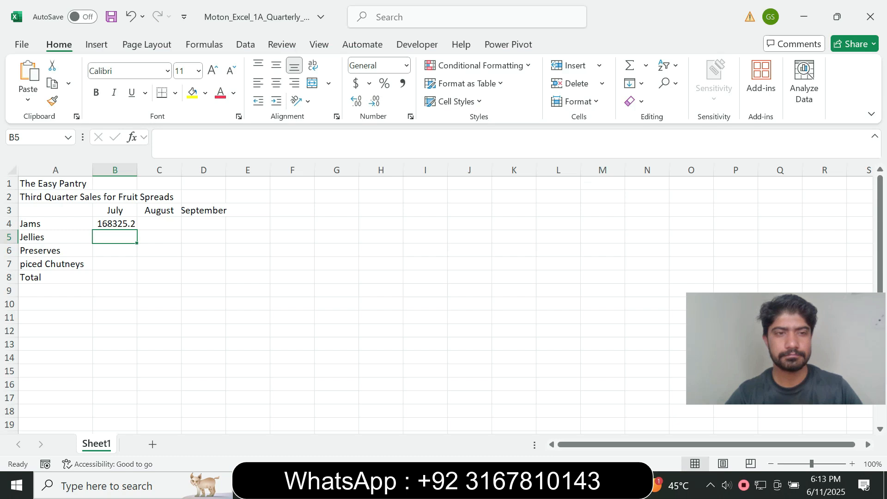
{"action": "left_click", "coordinate": [562, 485]}
{"action": "left_click", "coordinate": [637, 409]}
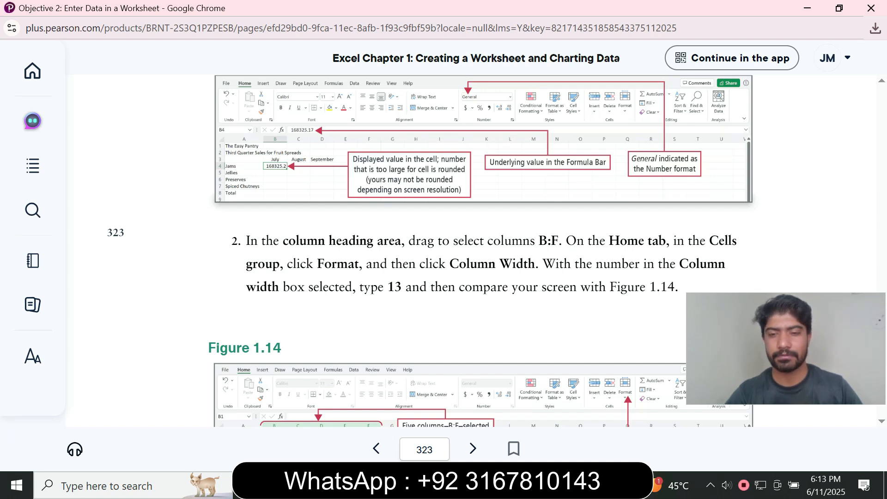
- Set the width of worksheet columns B through F to 13, as step 2 of the eTextbook instructs
{"action": "key", "text": "alt+Tab"}
{"action": "left_click_drag", "start_coordinate": [115, 170], "coordinate": [313, 170]}
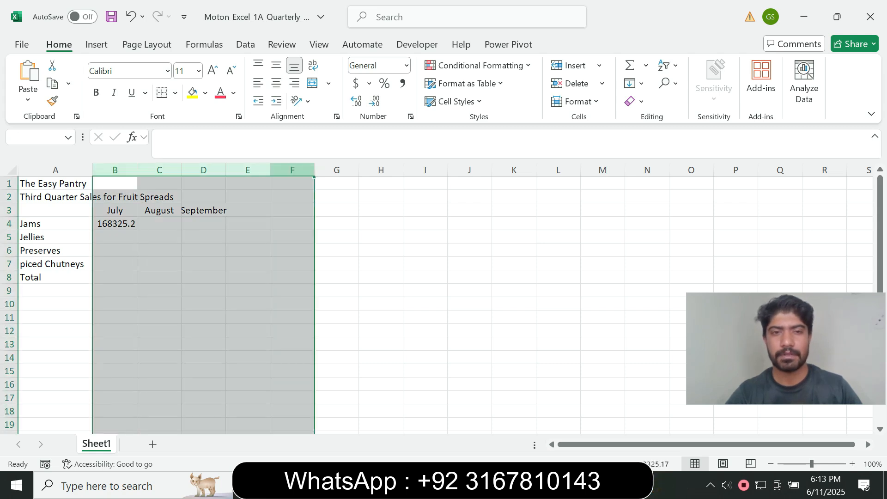
{"action": "right_click", "coordinate": [307, 171]}
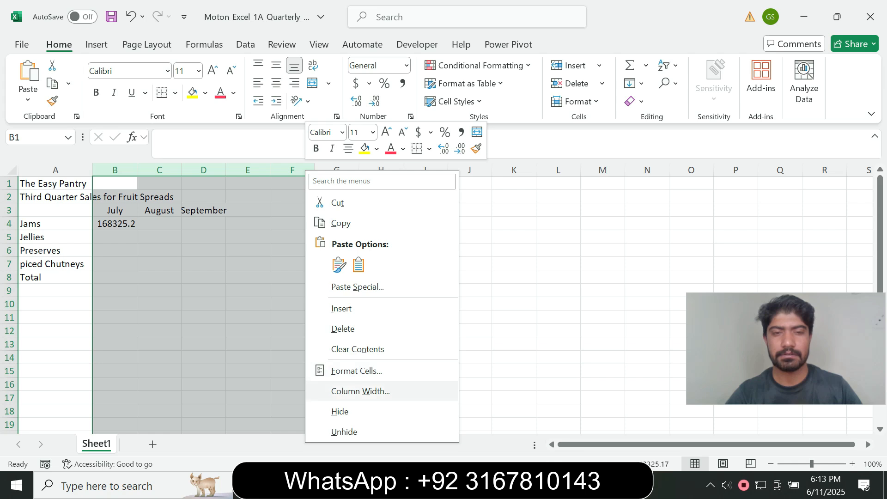
{"action": "left_click", "coordinate": [356, 391]}
{"action": "left_click", "coordinate": [563, 485]}
{"action": "left_click", "coordinate": [617, 443]}
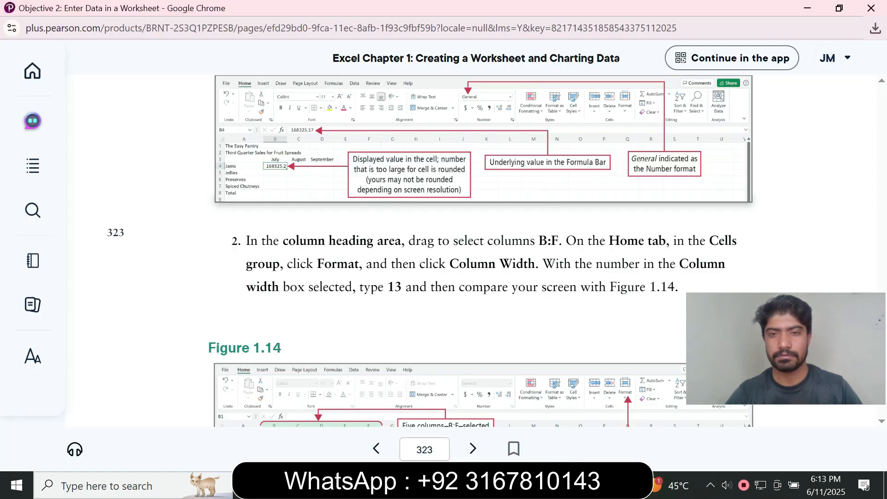
{"action": "key", "text": "alt+Tab"}
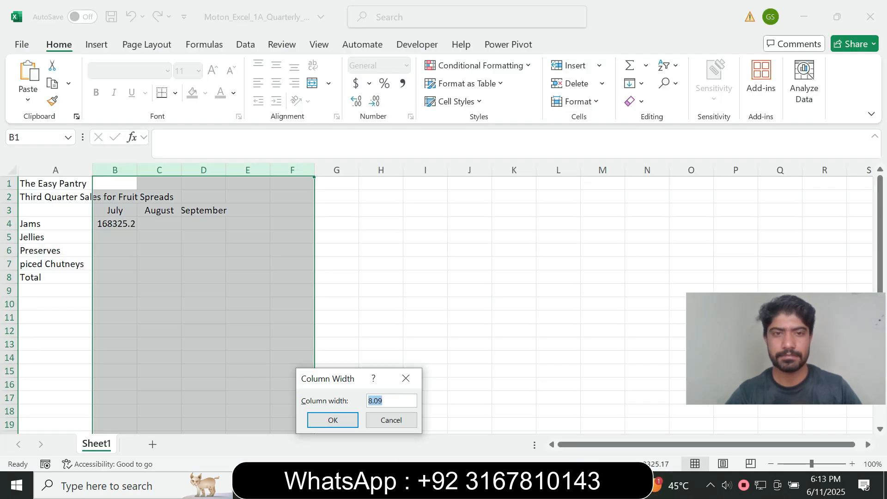
{"action": "type", "text": "13"}
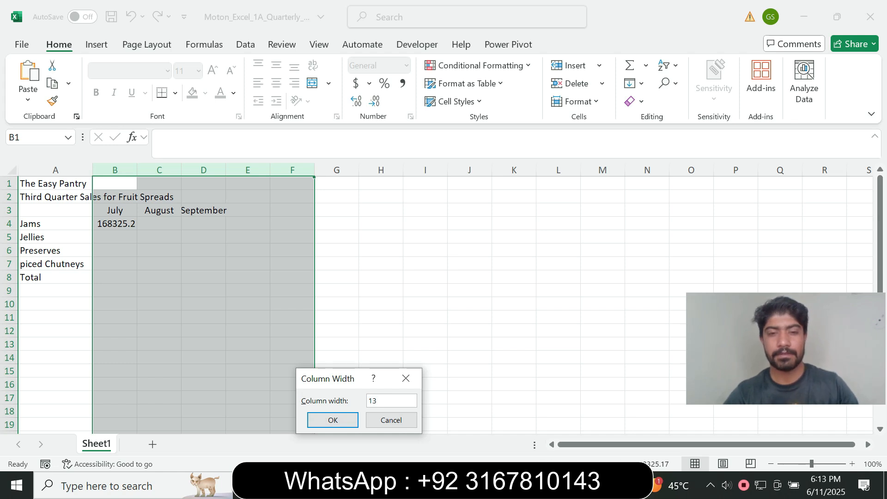
{"action": "key", "text": "Return"}
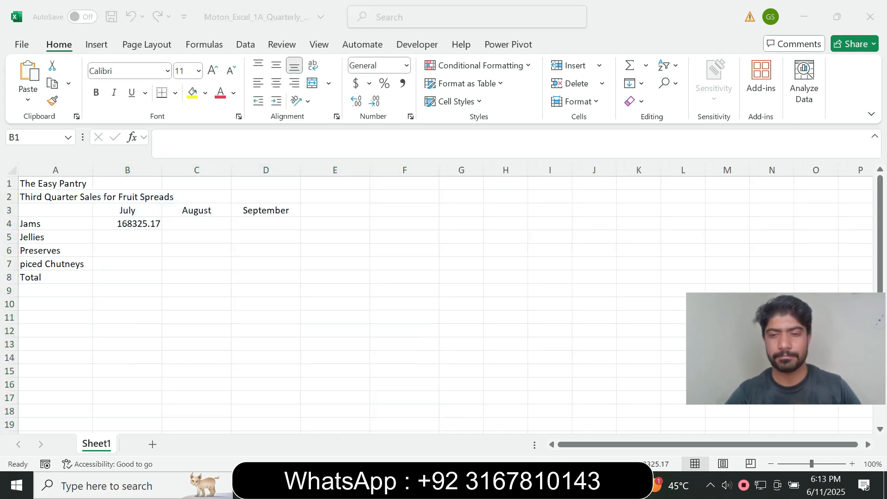
- Read steps 3 to 5 in the eTextbook about cell B4 and the remaining sales numbers, checking the workbook in between
{"action": "key", "text": "alt+Tab"}
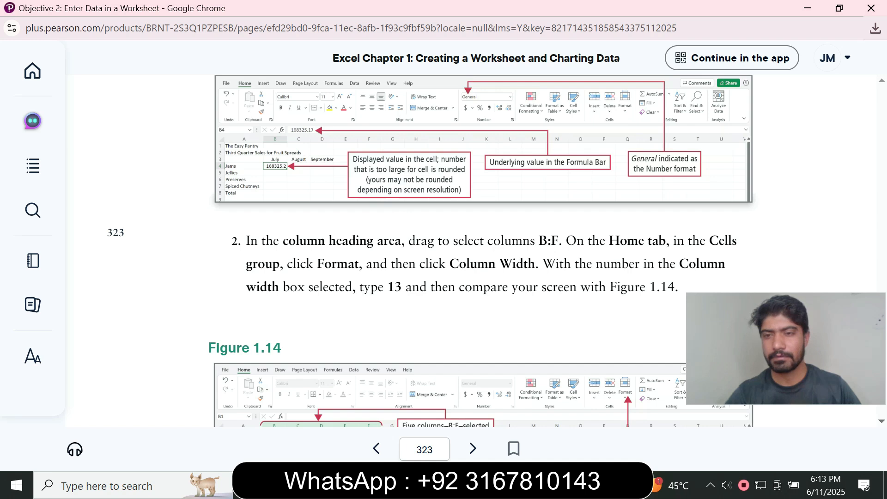
{"action": "scroll", "coordinate": [431, 251], "scroll_direction": "down", "scroll_amount": 10}
{"action": "scroll", "coordinate": [432, 251], "scroll_direction": "down", "scroll_amount": 4}
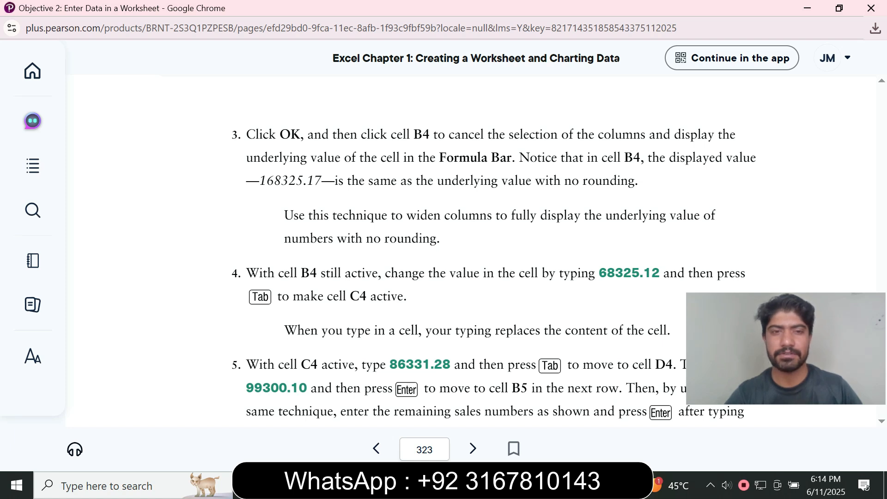
{"action": "key", "text": "alt+Tab"}
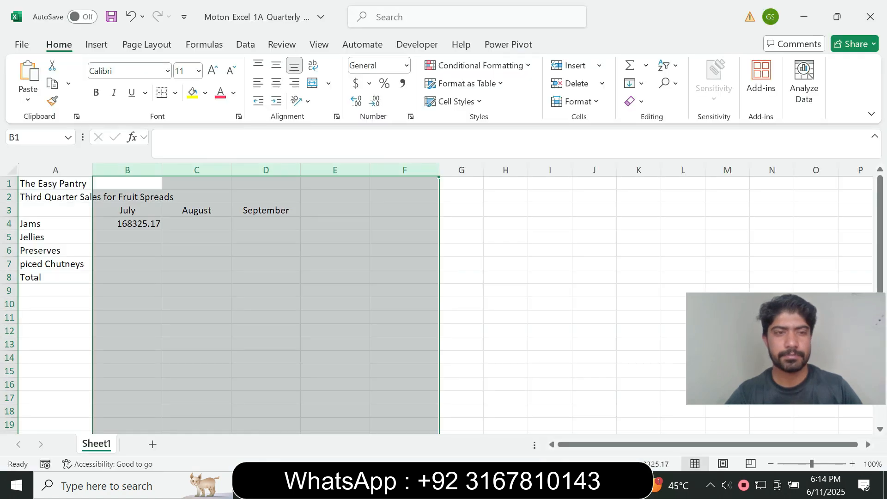
{"action": "left_click", "coordinate": [562, 485]}
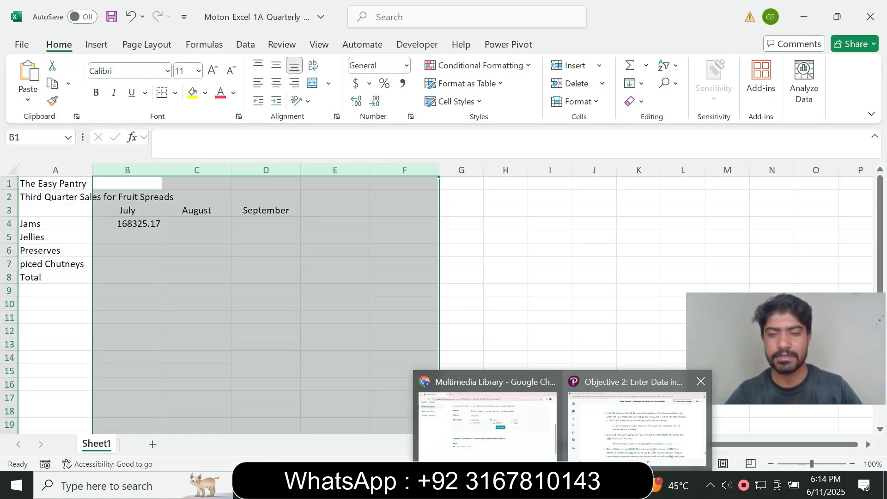
{"action": "left_click", "coordinate": [637, 425]}
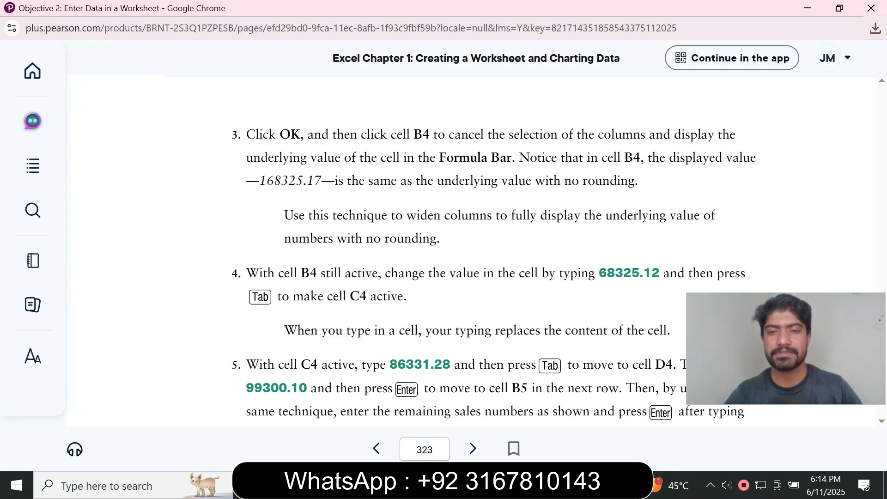
- Copy 68325.12 from step 4 of the eTextbook and check it against the content of cell B4 in the workbook
{"action": "left_click_drag", "start_coordinate": [599, 273], "coordinate": [660, 272]}
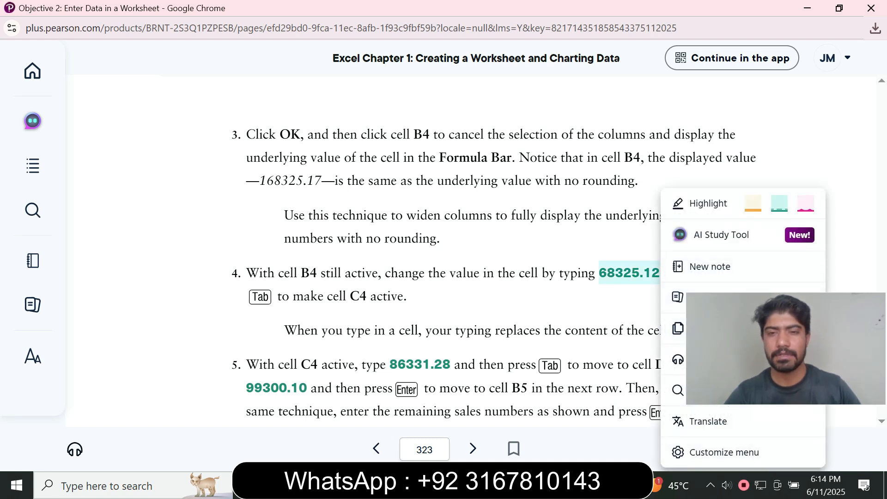
{"action": "left_click", "coordinate": [703, 328]}
{"action": "key", "text": "alt+Tab"}
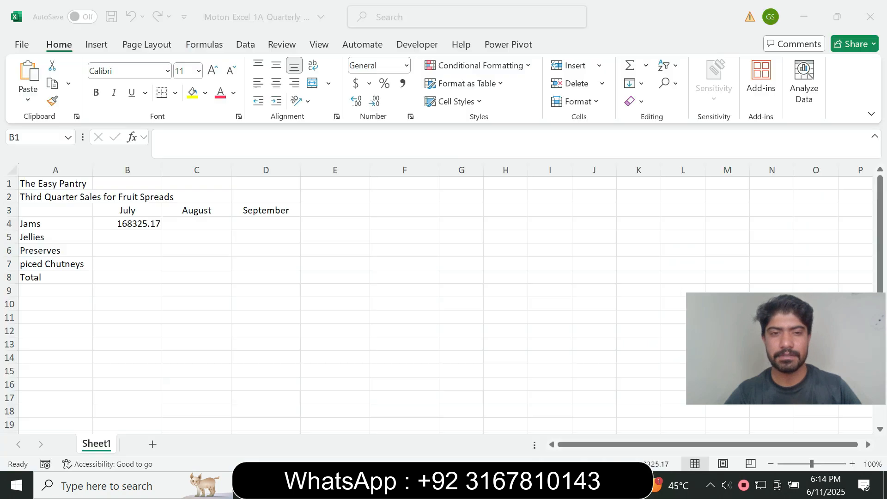
{"action": "left_click", "coordinate": [127, 237]}
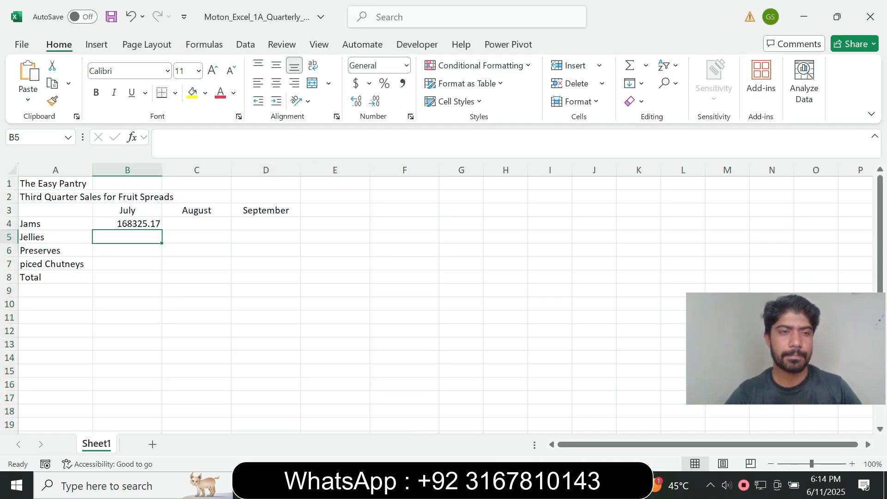
{"action": "key", "text": "Up"}
{"action": "left_click", "coordinate": [562, 485]}
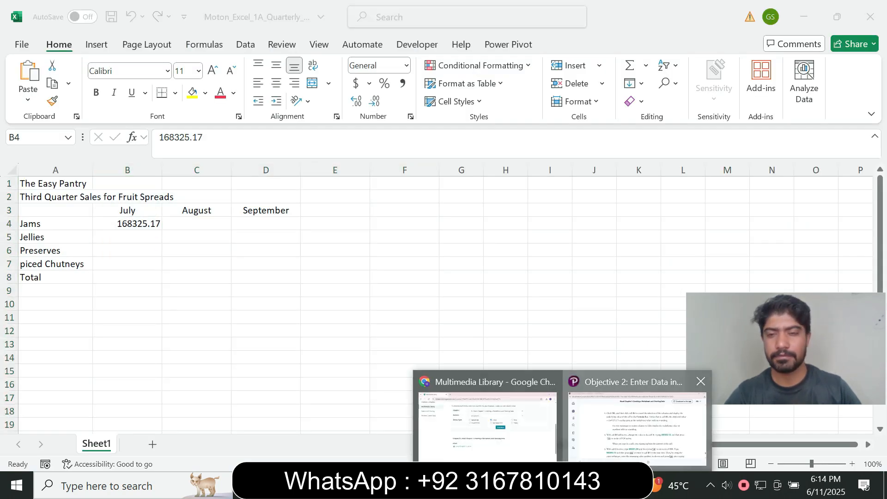
{"action": "left_click", "coordinate": [619, 425]}
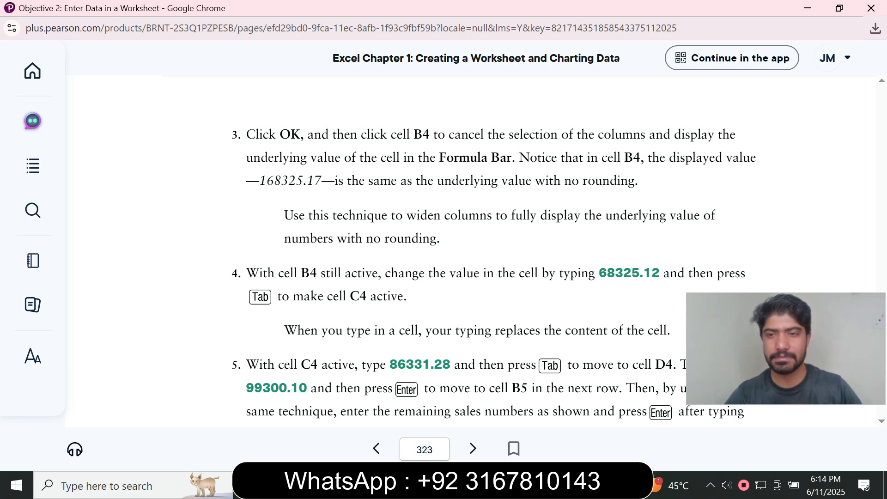
{"action": "key", "text": "alt+Tab"}
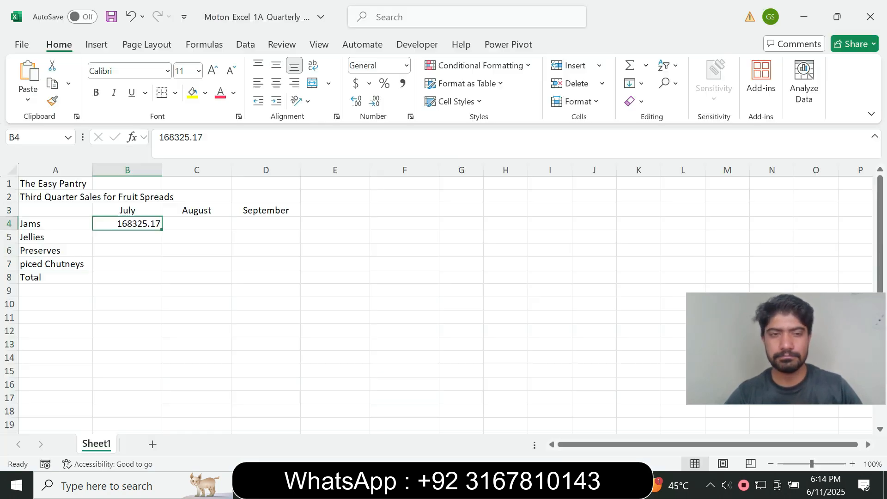
{"action": "double_click", "coordinate": [180, 137]}
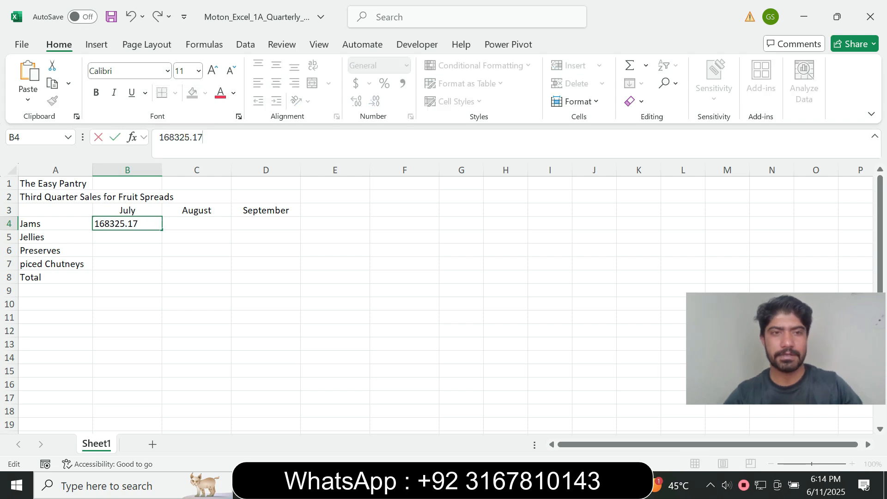
{"action": "key", "text": "Return"}
- Copy 86331.28 from step 5 of the eTextbook and enter it in cell C4 of the workbook, the August sales for Jams
{"action": "left_click", "coordinate": [564, 485]}
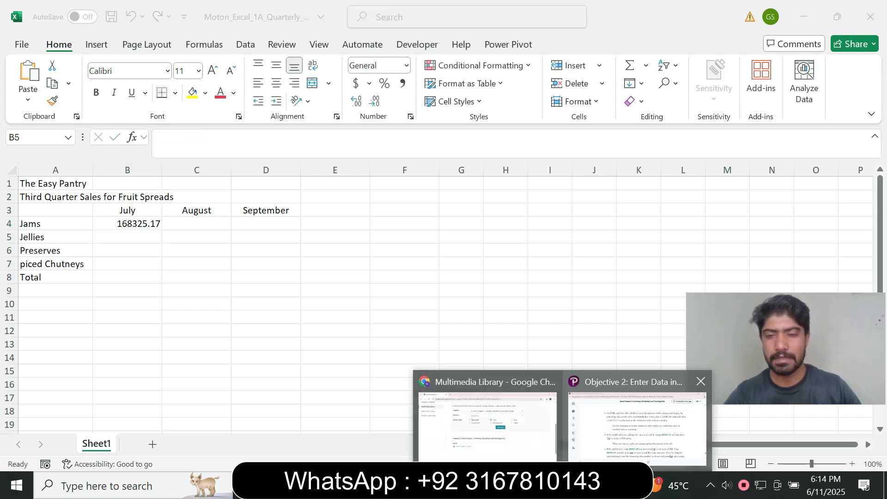
{"action": "left_click", "coordinate": [634, 419]}
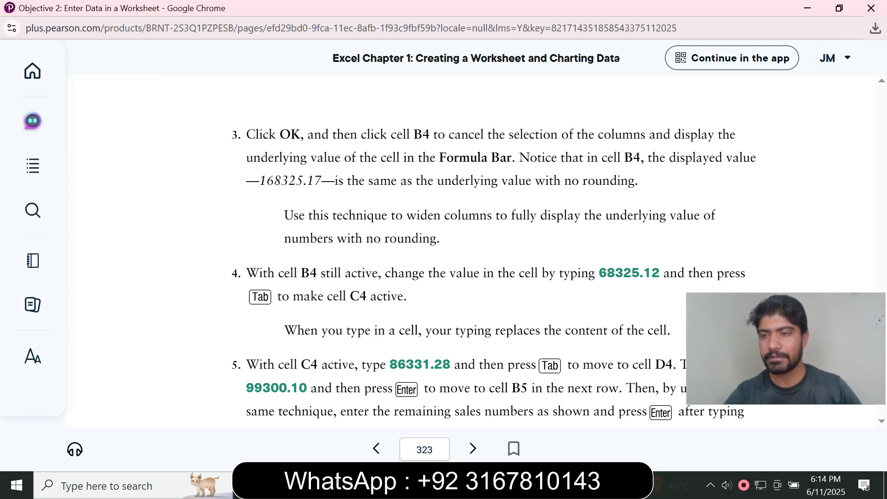
{"action": "scroll", "coordinate": [463, 250], "scroll_direction": "down", "scroll_amount": 3}
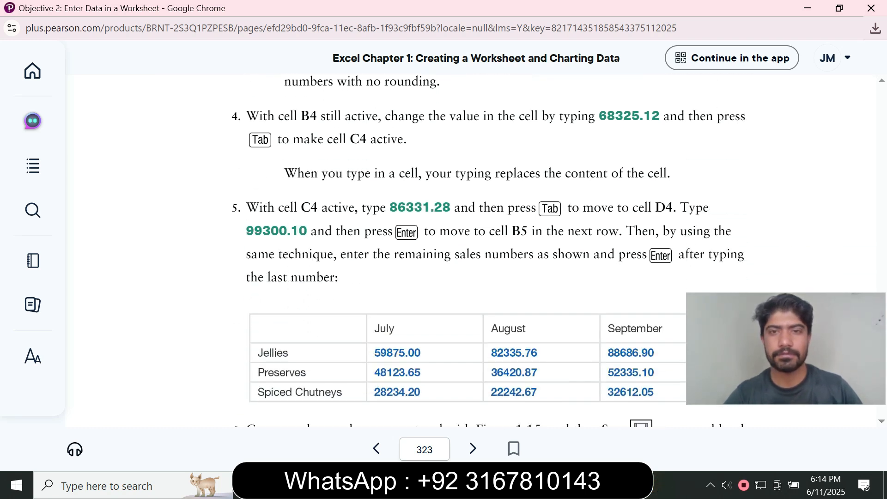
{"action": "left_click_drag", "start_coordinate": [391, 207], "coordinate": [451, 207]}
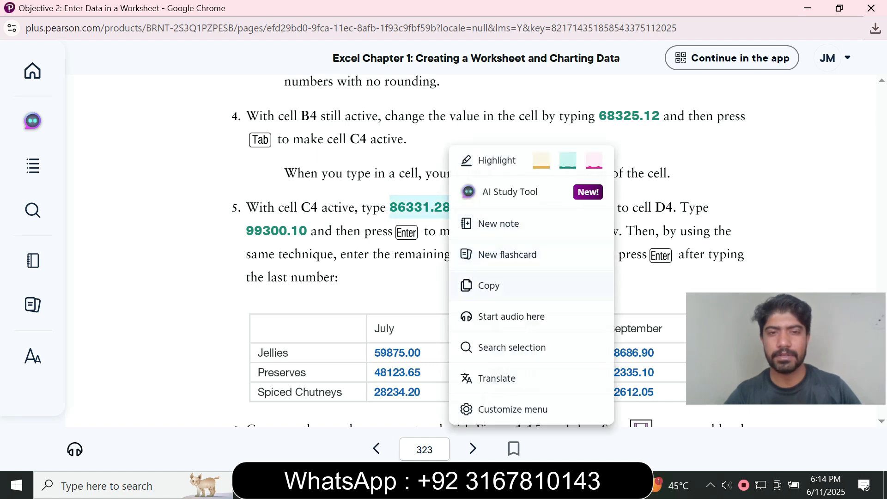
{"action": "left_click", "coordinate": [489, 286]}
{"action": "key", "text": "alt+Tab"}
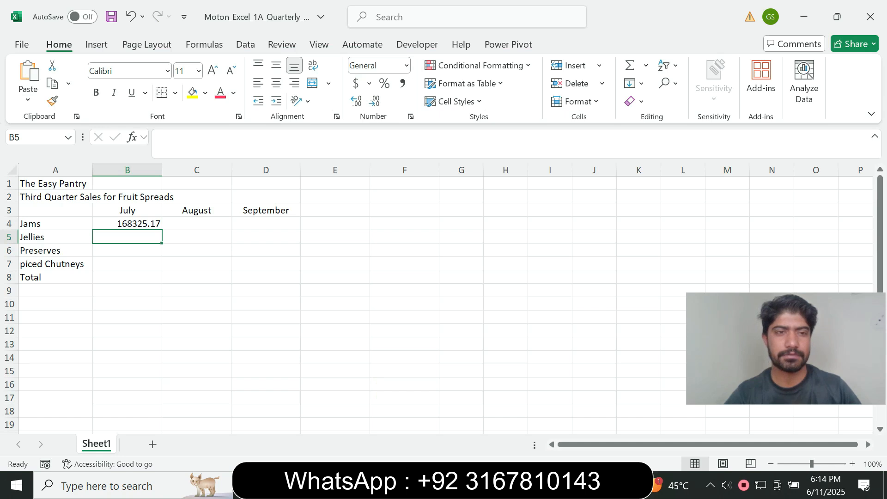
{"action": "left_click", "coordinate": [197, 224]}
{"action": "left_click", "coordinate": [159, 137]}
{"action": "key", "text": "ctrl+v"}
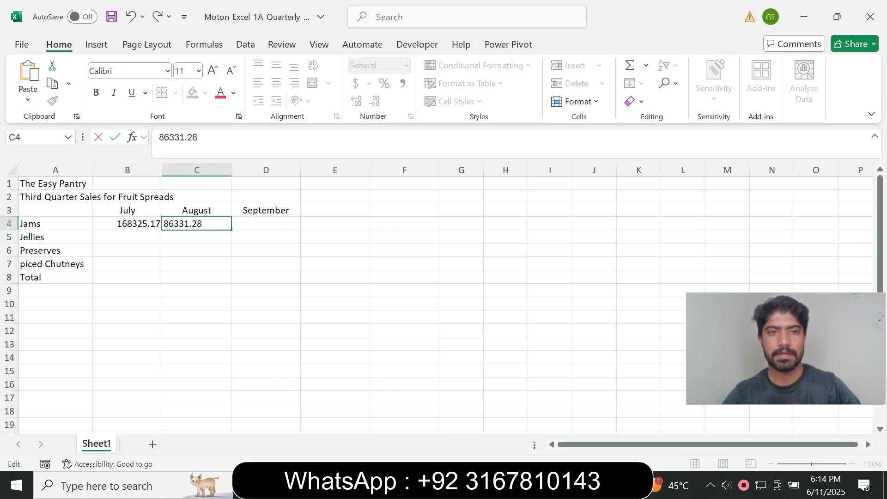
{"action": "key", "text": "Return"}
- Copy 99300.10 from step 5 of the eTextbook and enter it in cell D4 of the workbook, the September sales for Jams
{"action": "key", "text": "alt+Tab"}
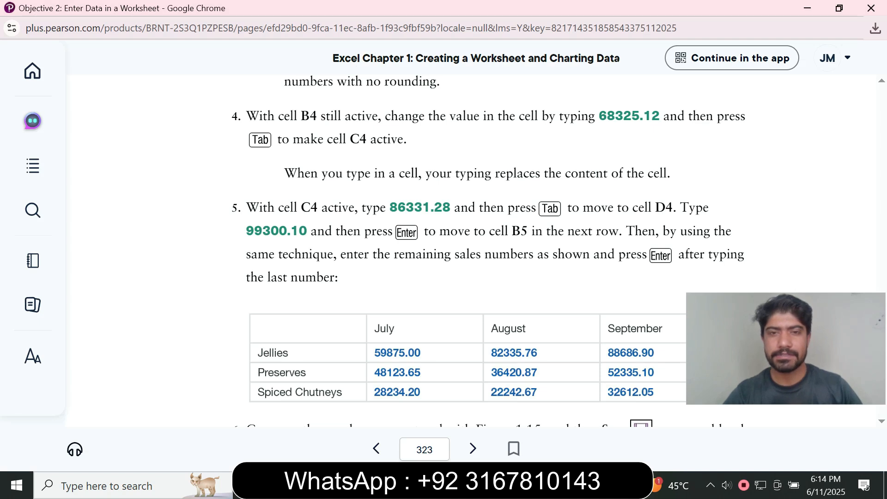
{"action": "left_click_drag", "start_coordinate": [247, 231], "coordinate": [308, 231]}
{"action": "left_click", "coordinate": [348, 309]}
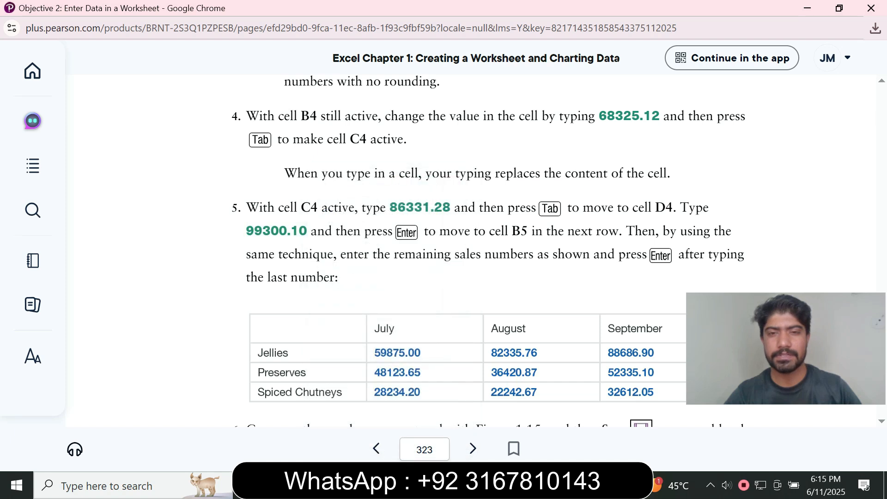
{"action": "key", "text": "alt+Tab"}
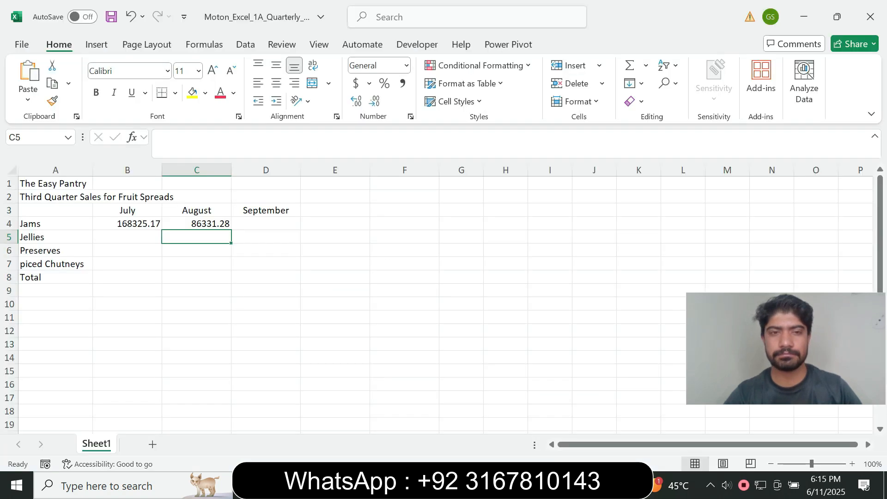
{"action": "left_click", "coordinate": [266, 224]}
{"action": "left_click", "coordinate": [259, 138]}
{"action": "key", "text": "ctrl+v"}
{"action": "key", "text": "Return"}
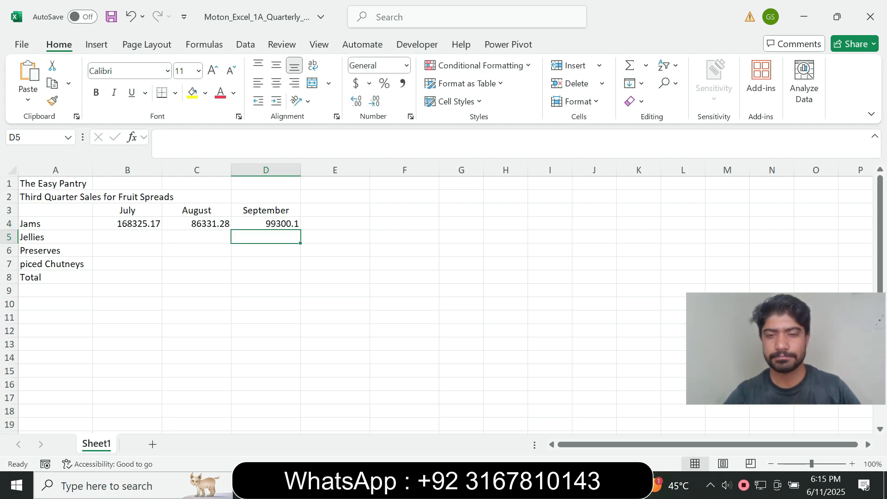
- Examine the remaining sales table in the eTextbook, including its enlarged view, along with step 6 and Figure 1.15
{"action": "left_click", "coordinate": [563, 485]}
{"action": "left_click", "coordinate": [637, 421]}
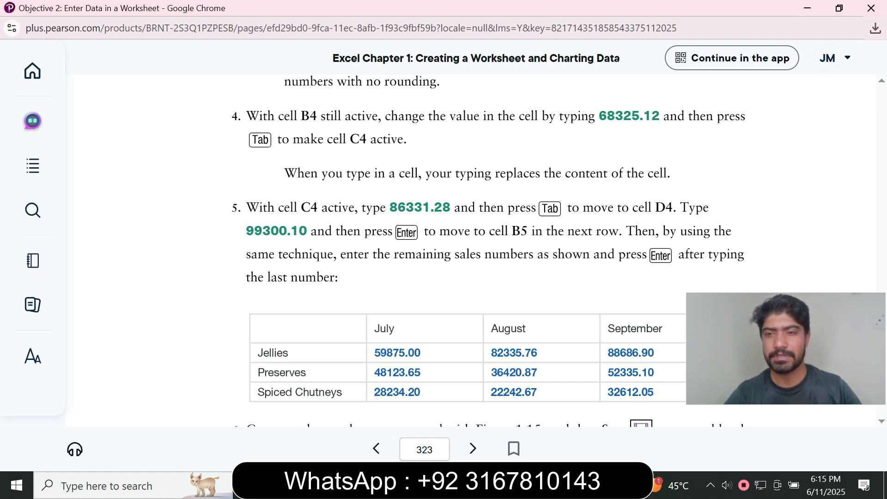
{"action": "scroll", "coordinate": [462, 250], "scroll_direction": "down", "scroll_amount": 3}
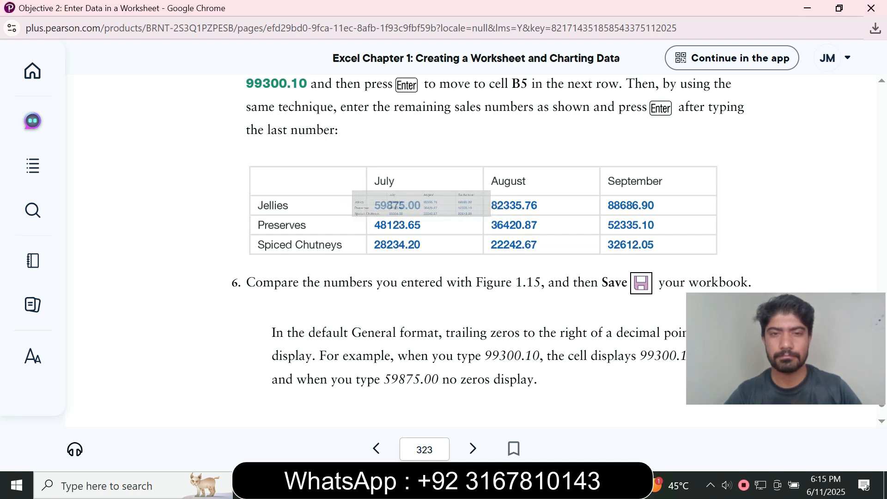
{"action": "left_click", "coordinate": [356, 185]}
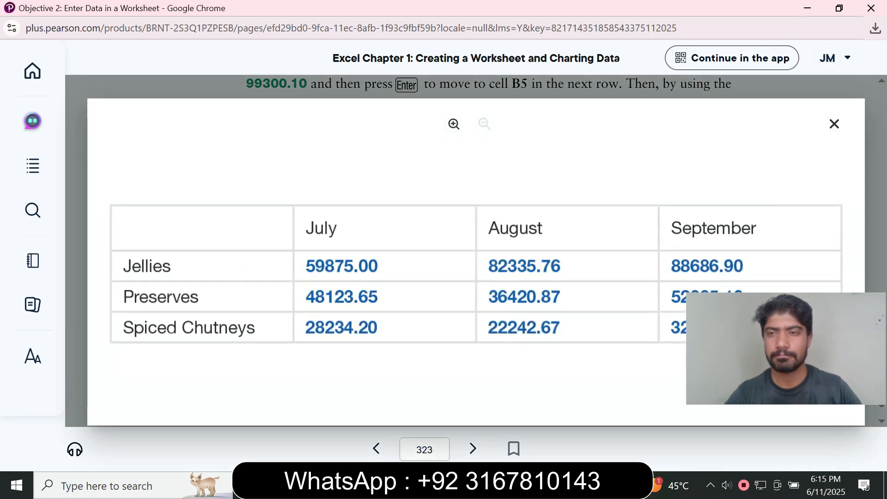
{"action": "key", "text": "Escape"}
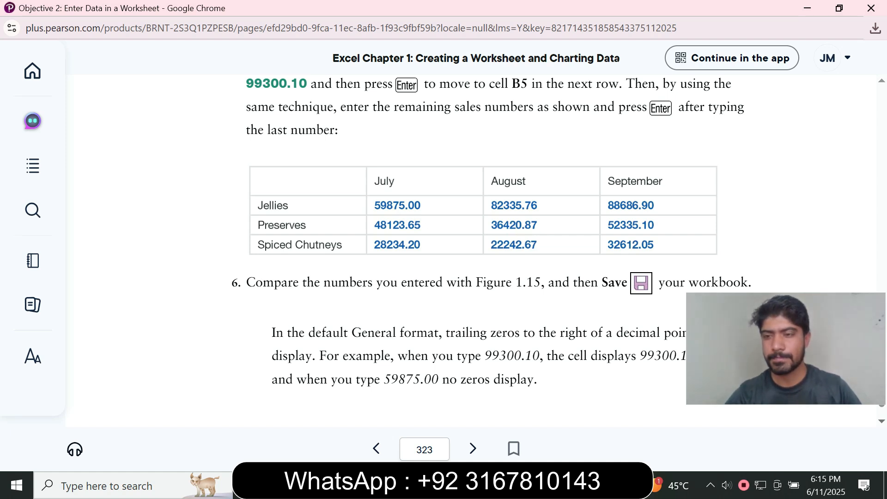
{"action": "scroll", "coordinate": [487, 316], "scroll_direction": "down", "scroll_amount": 4}
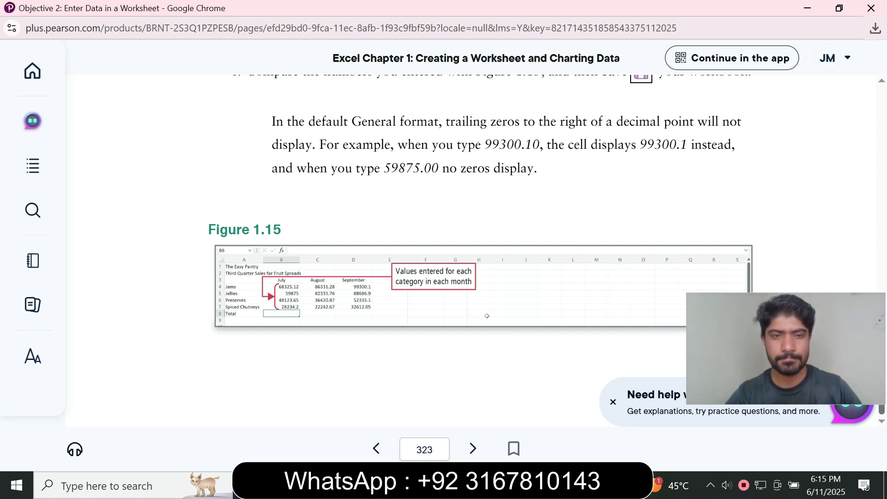
{"action": "scroll", "coordinate": [487, 316], "scroll_direction": "up", "scroll_amount": 3}
{"action": "scroll", "coordinate": [487, 316], "scroll_direction": "down", "scroll_amount": 3}
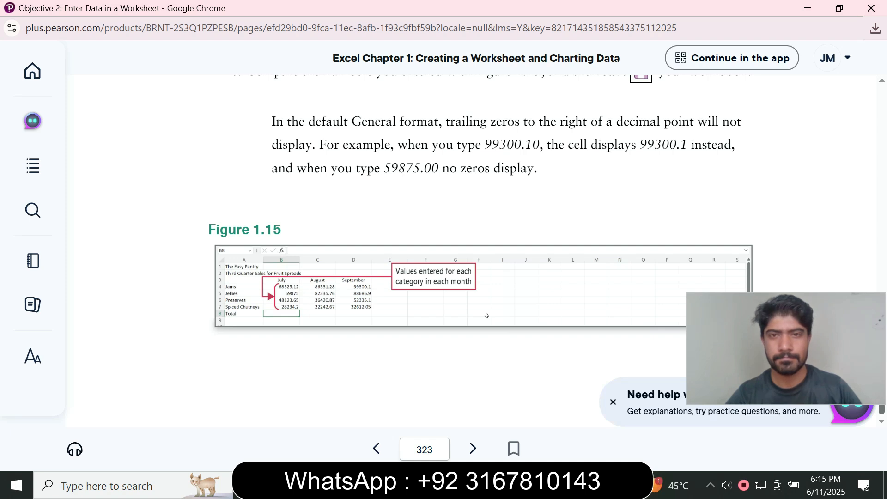
{"action": "scroll", "coordinate": [471, 250], "scroll_direction": "up", "scroll_amount": 2}
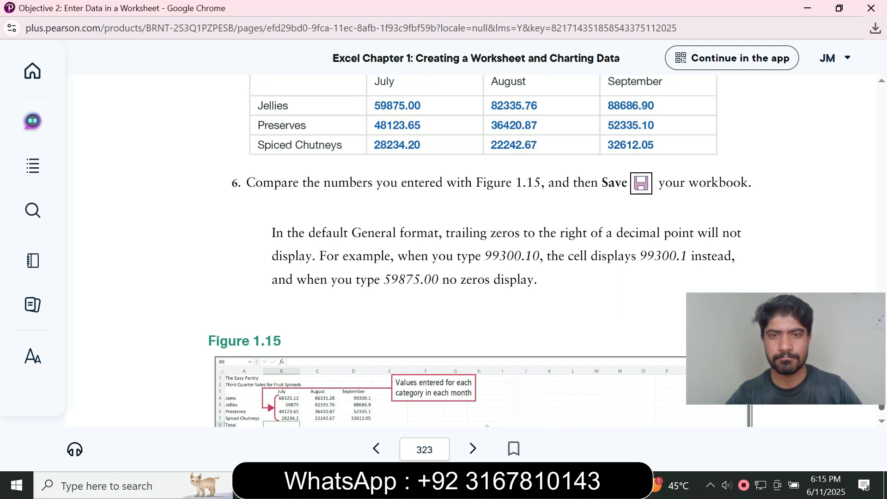
{"action": "scroll", "coordinate": [487, 414], "scroll_direction": "down", "scroll_amount": 1}
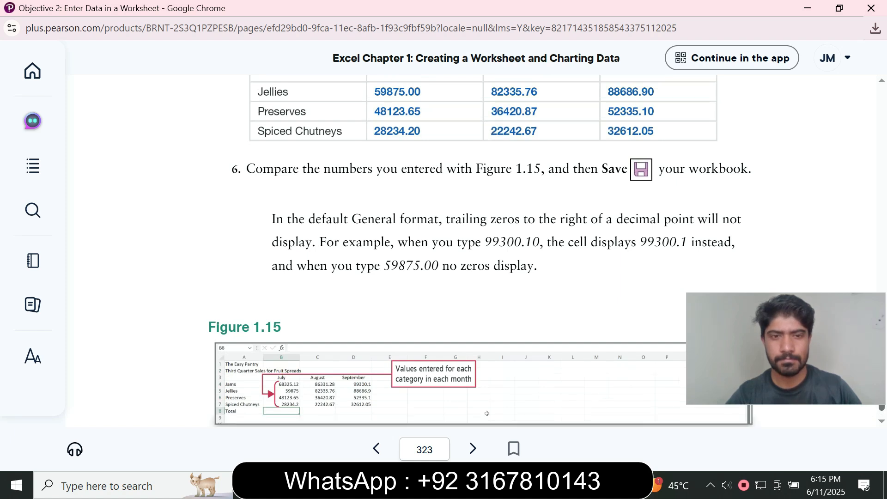
{"action": "scroll", "coordinate": [487, 414], "scroll_direction": "up", "scroll_amount": 2}
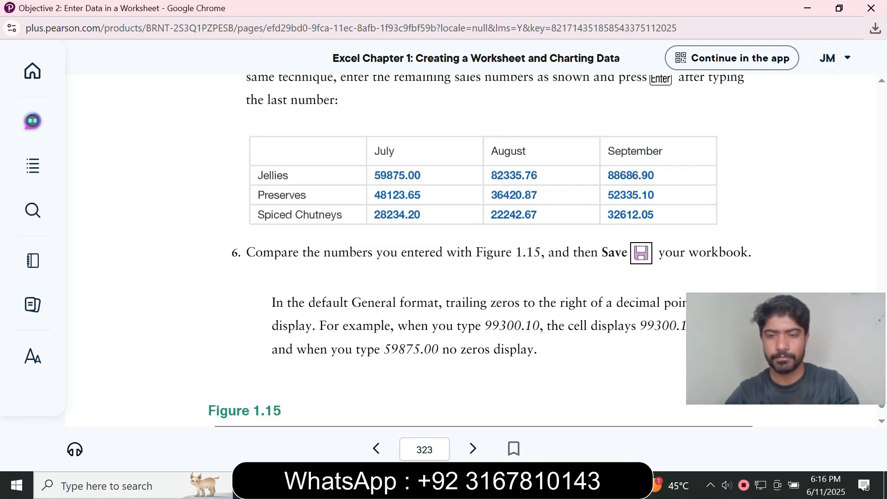
- Switch to the Excel workbook and enter 59875.00 in cell B5, the July sales for Jellies
{"action": "key", "text": "alt+Tab"}
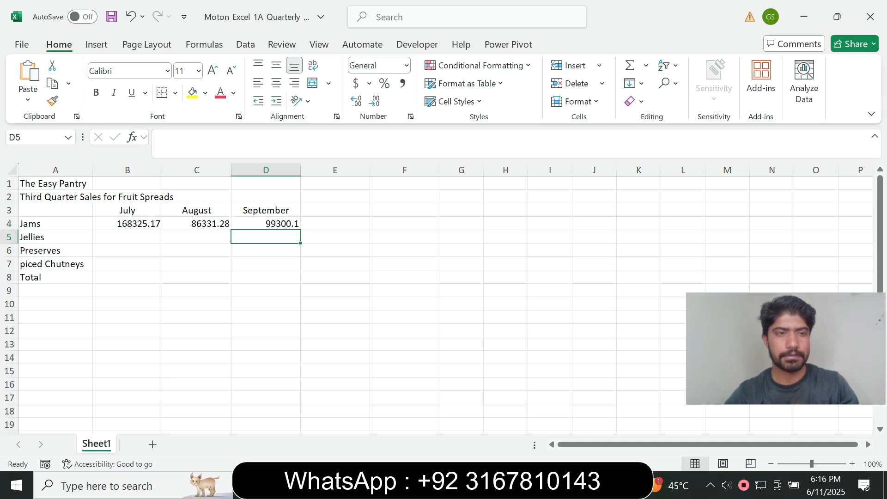
{"action": "left_click", "coordinate": [128, 237]}
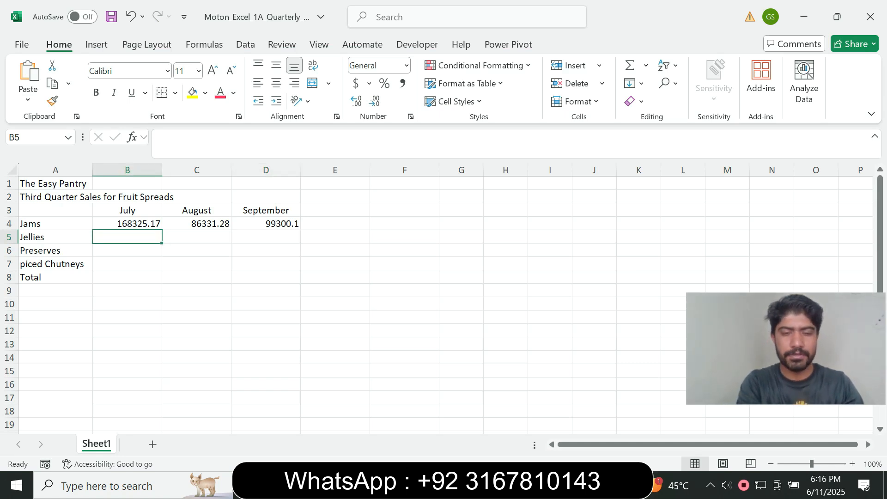
{"action": "type", "text": "598"}
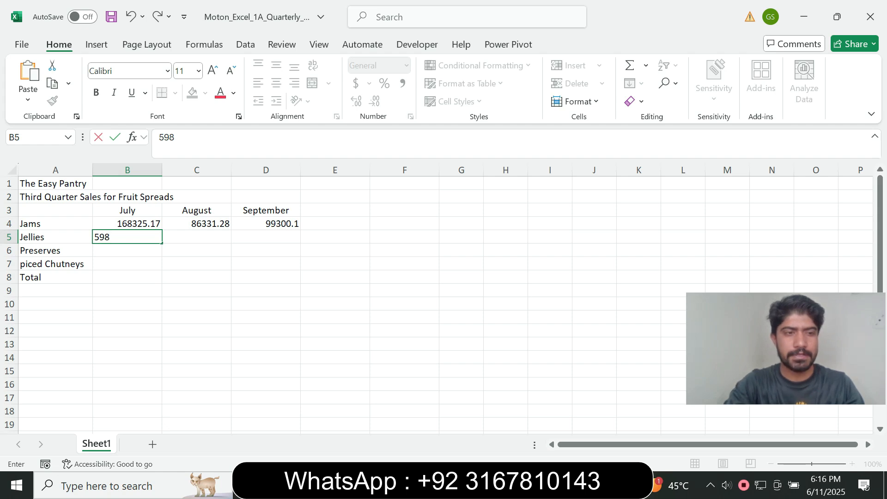
{"action": "type", "text": "75"}
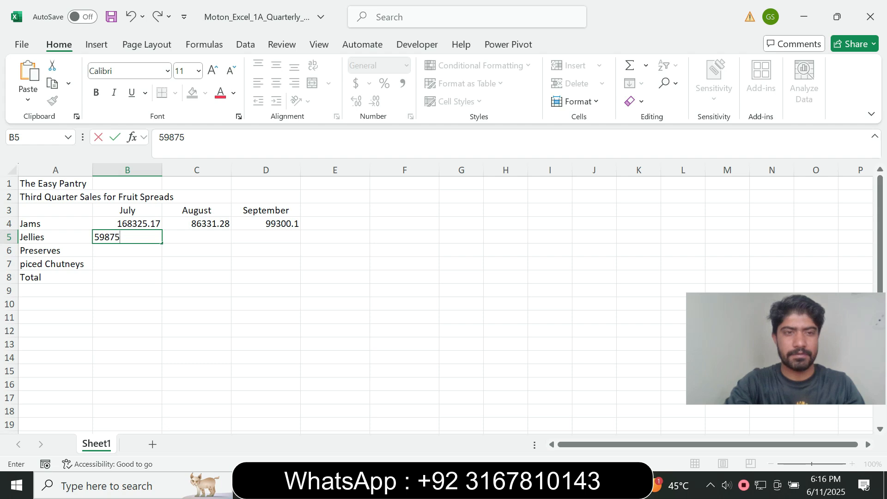
{"action": "type", "text": ".00"}
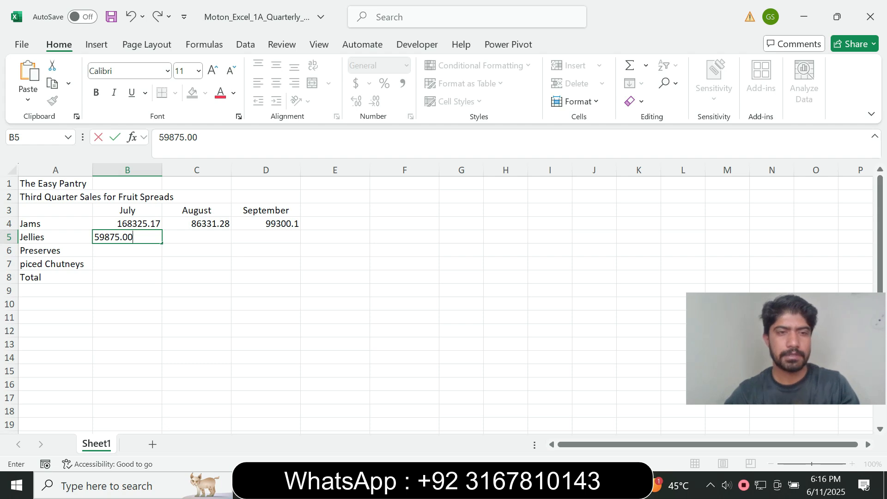
{"action": "key", "text": "Tab"}
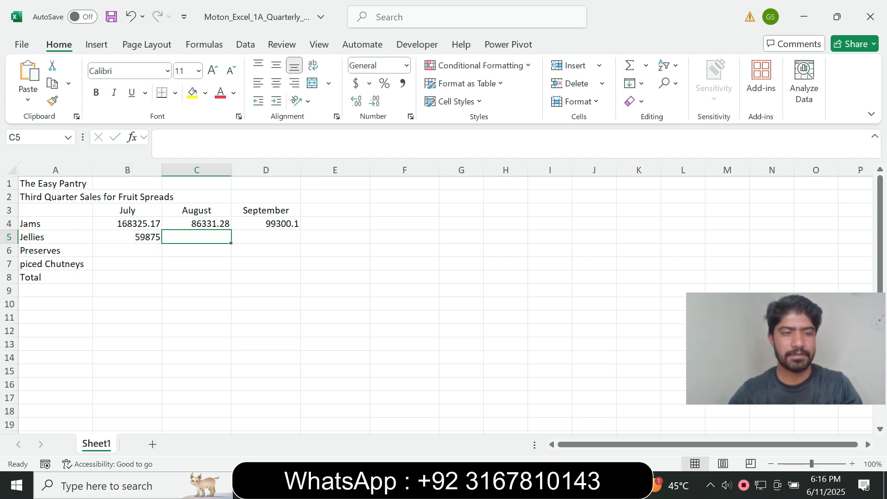
- Complete the Jellies row with August sales of 82335.76 in cell C5 and September sales of 88686.90 in cell D5
{"action": "type", "text": "8"}
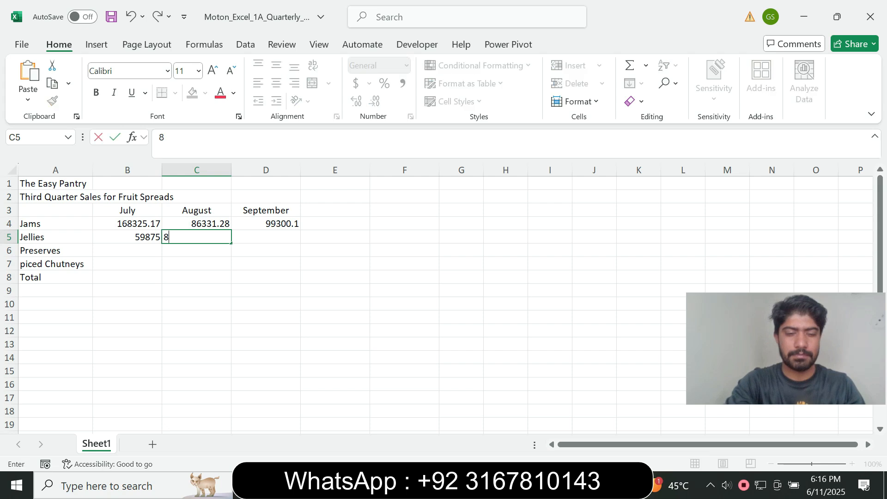
{"action": "type", "text": "2335.76"}
{"action": "key", "text": "Return"}
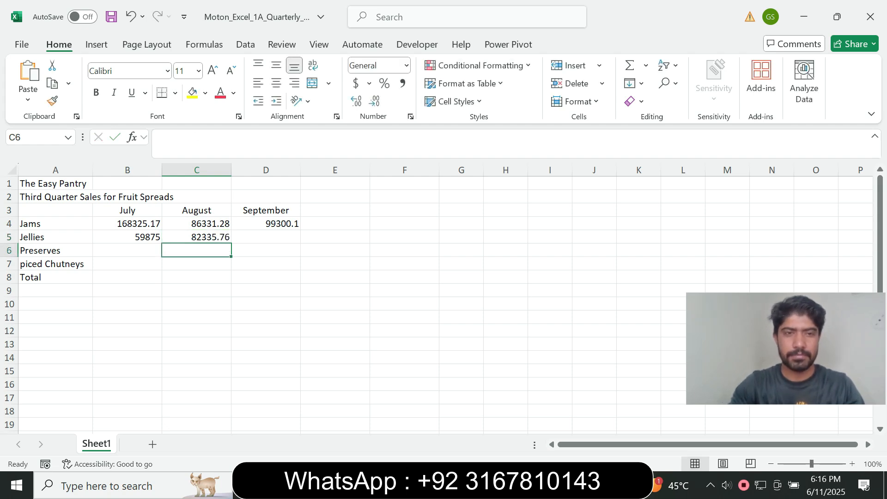
{"action": "left_click", "coordinate": [266, 237]}
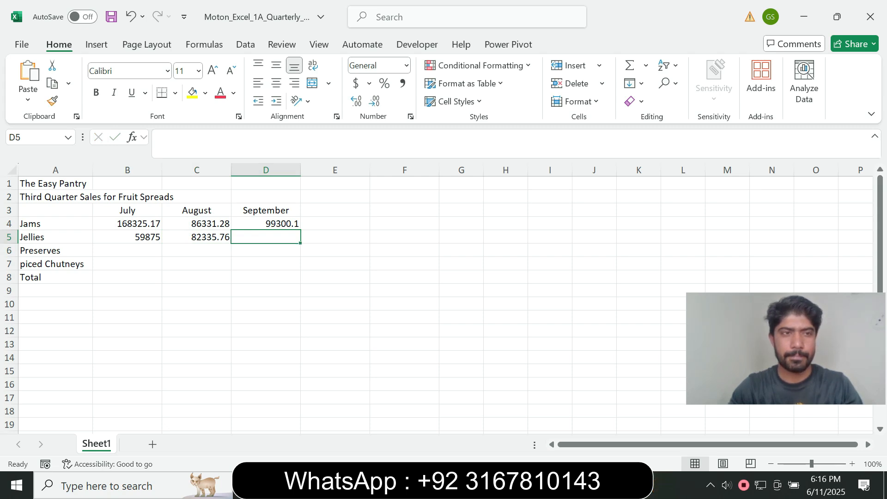
{"action": "type", "text": "88"}
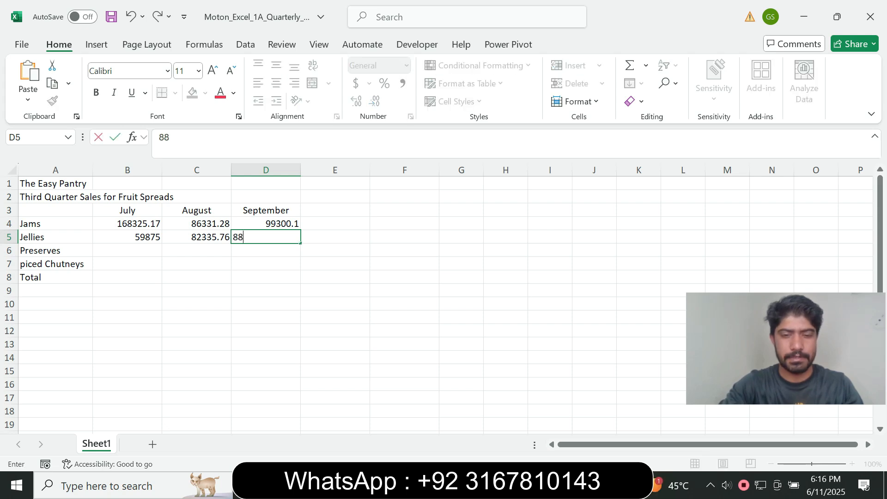
{"action": "type", "text": "686"}
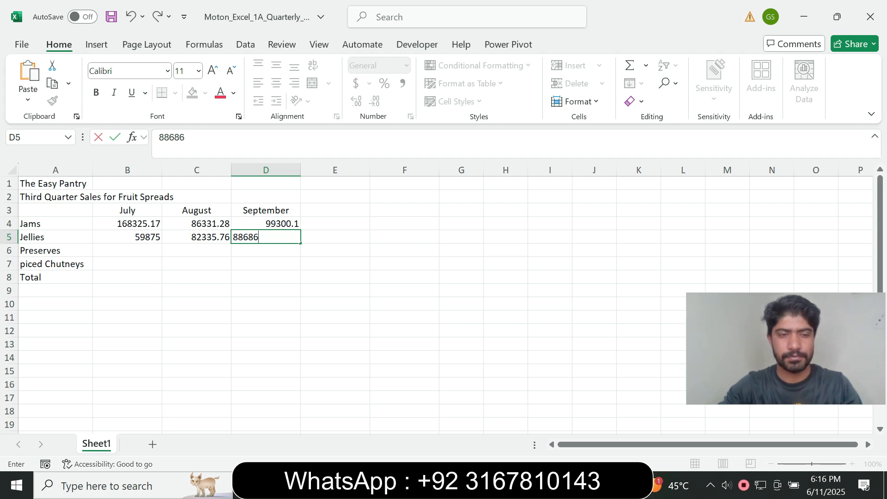
{"action": "type", "text": ".90"}
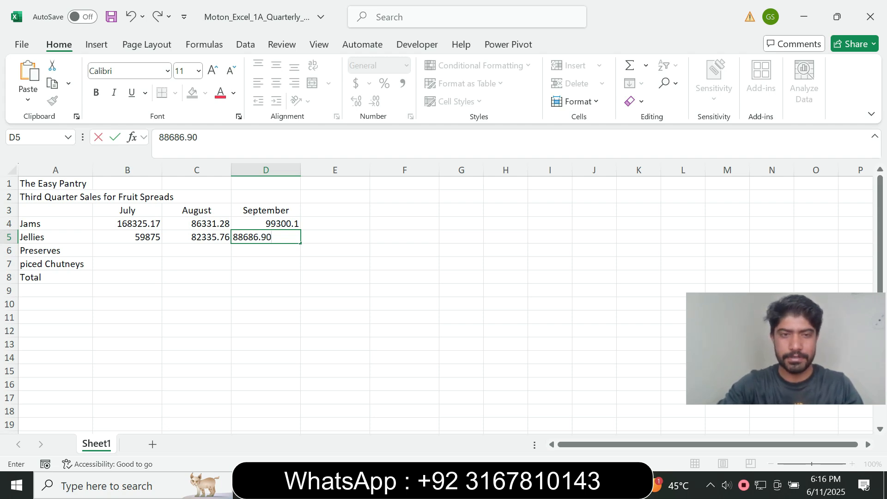
{"action": "key", "text": "Return"}
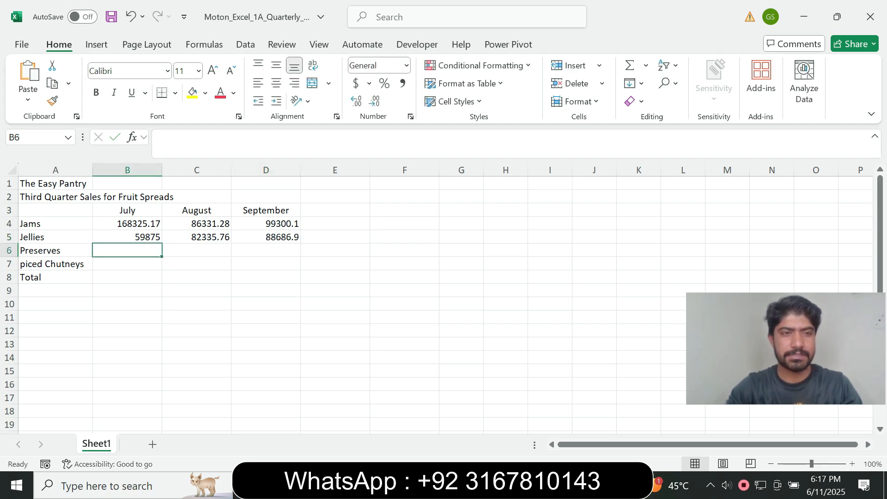
- Enter 48123.65 in cell B6 as the July sales for Preserves
{"action": "type", "text": "4"}
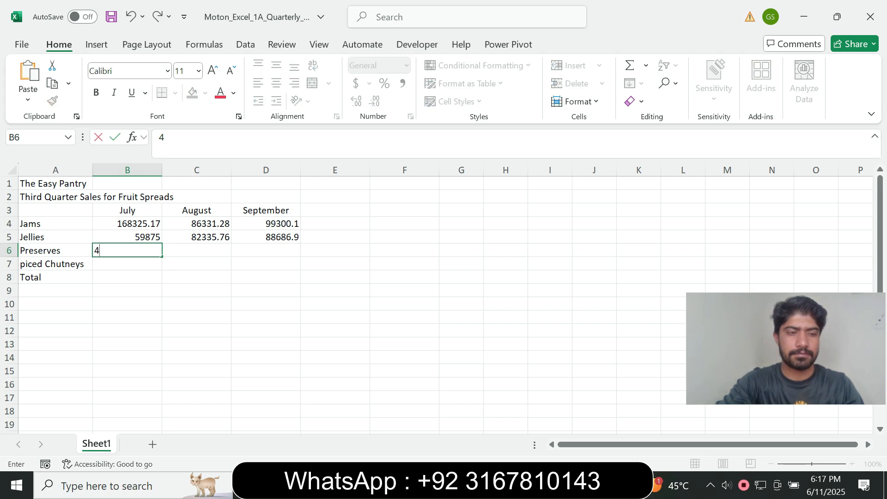
{"action": "type", "text": "81"}
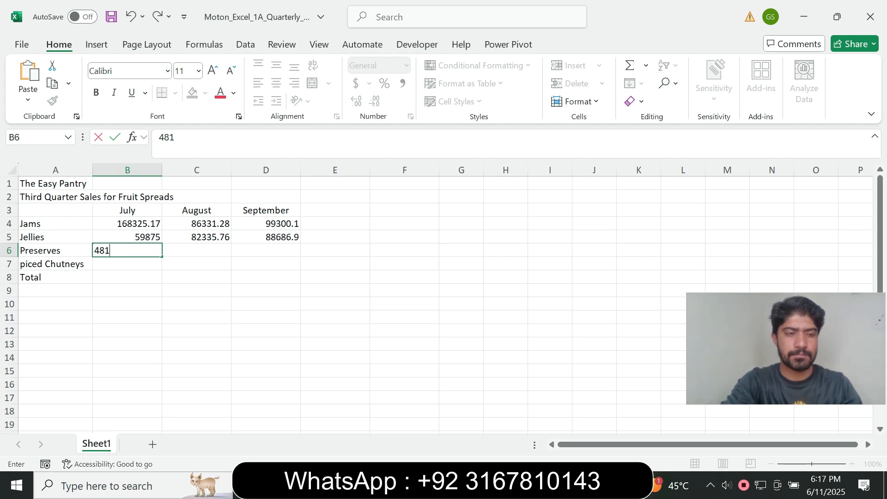
{"action": "type", "text": "23"}
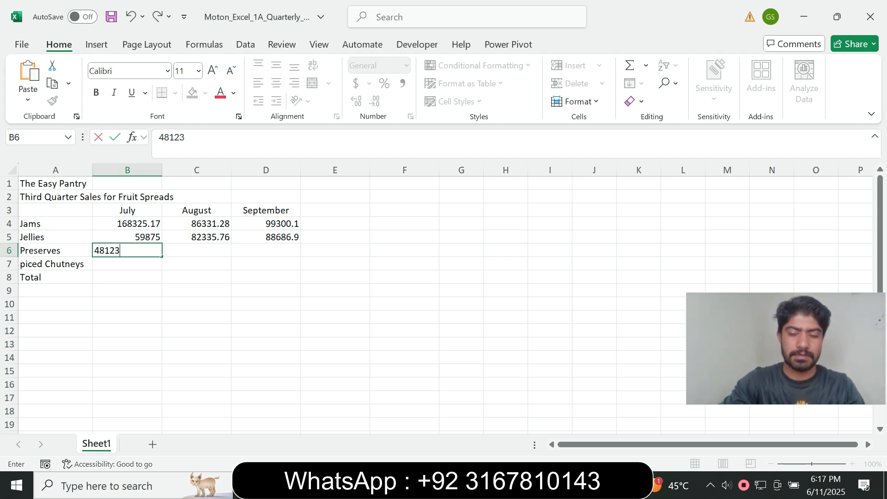
{"action": "type", "text": ".65"}
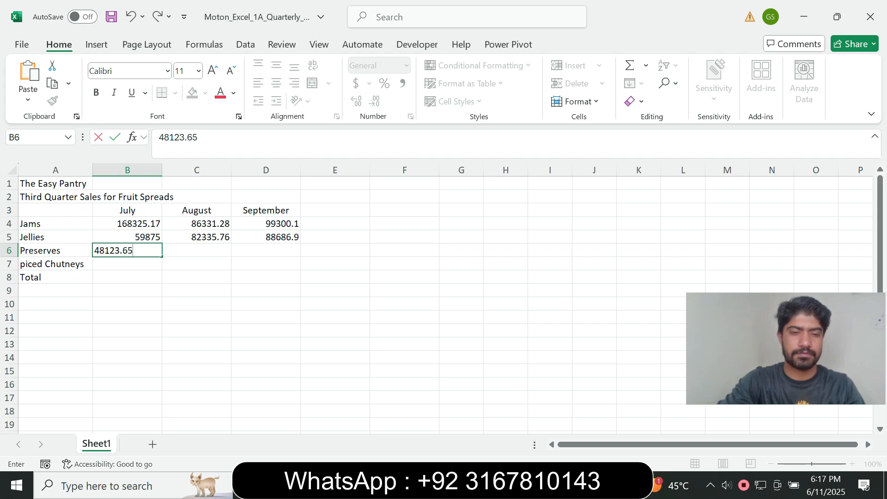
{"action": "key", "text": "Tab"}
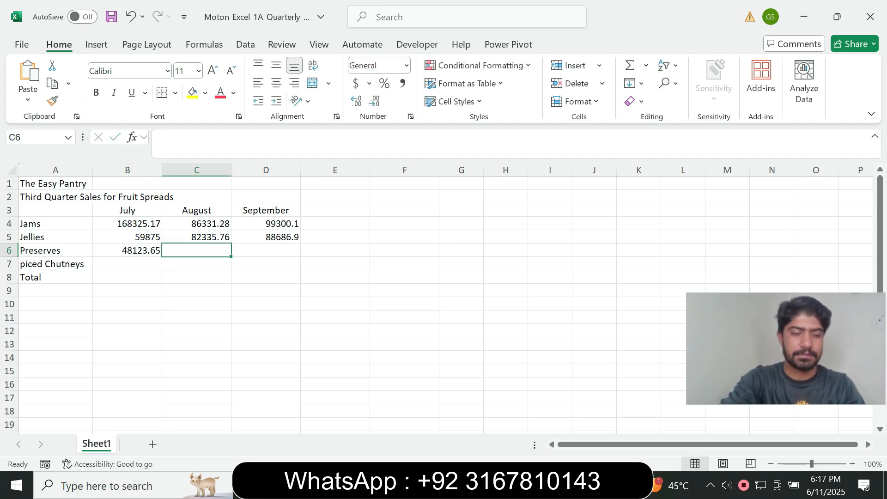
- Complete the Preserves row with August sales of 36420.87 in cell C6 and September sales of 52335.10 in cell D6
{"action": "type", "text": "364"}
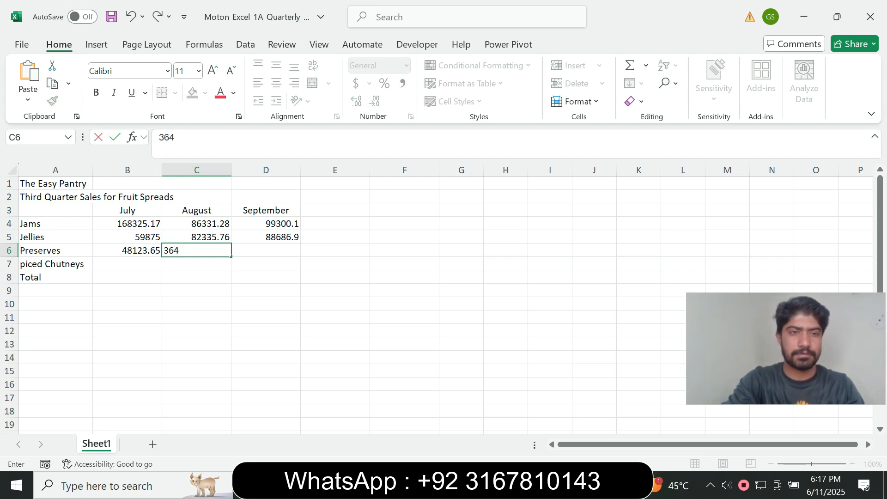
{"action": "type", "text": "20"}
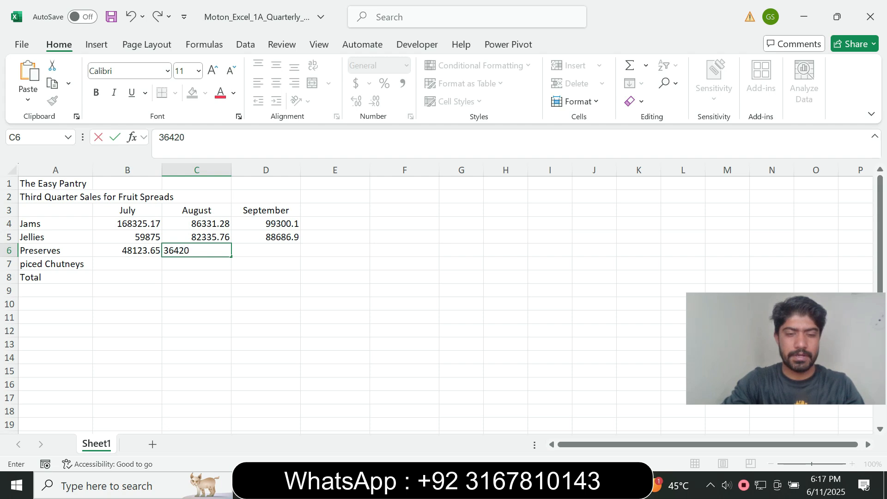
{"action": "type", "text": ".87"}
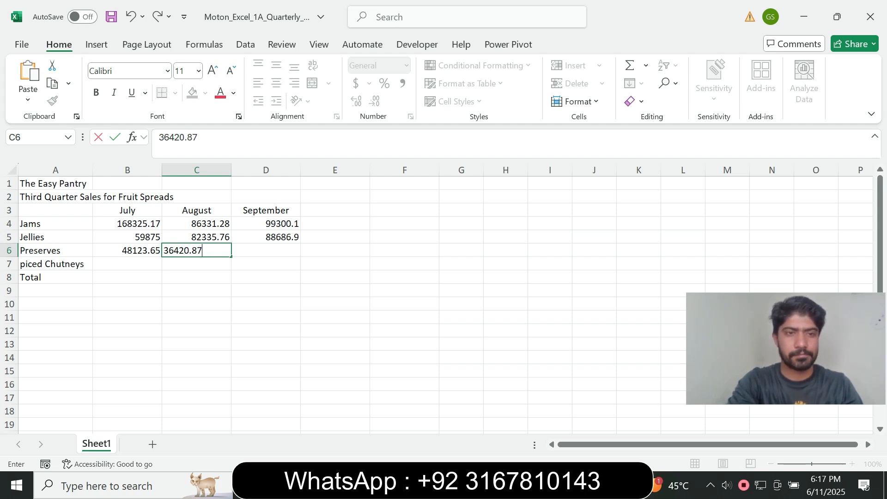
{"action": "key", "text": "Tab"}
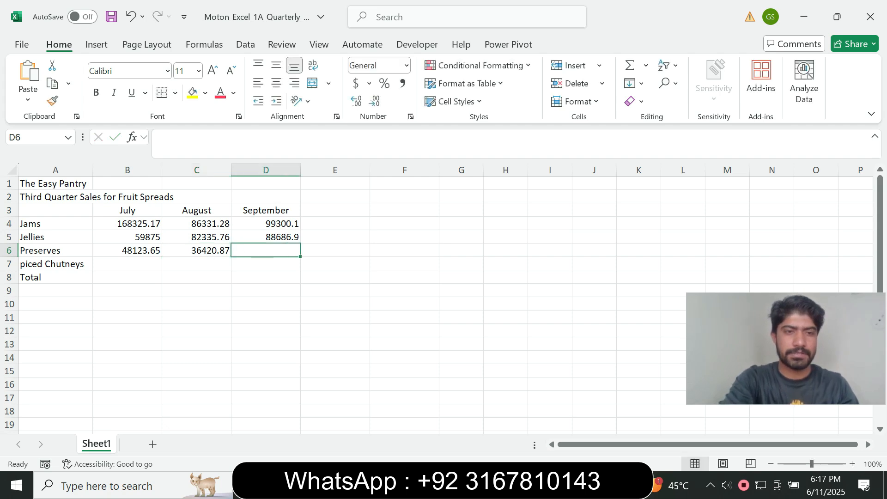
{"action": "type", "text": "5"}
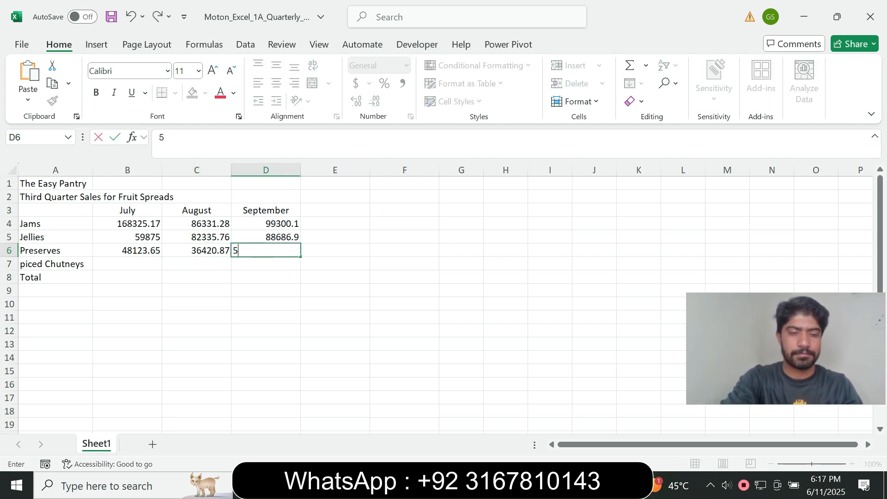
{"action": "type", "text": "2"}
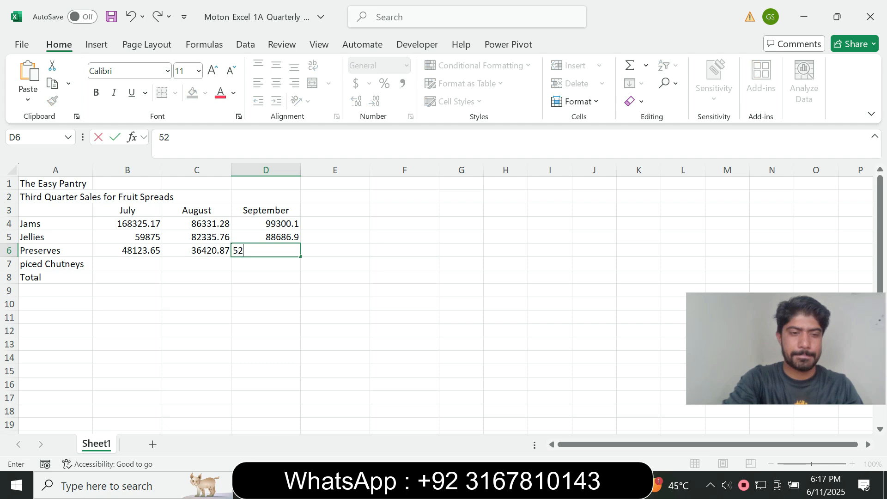
{"action": "type", "text": "33"}
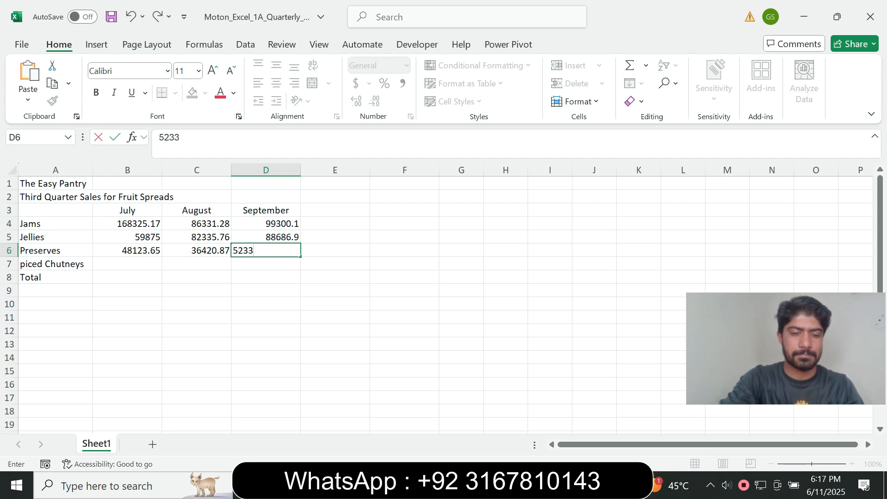
{"action": "type", "text": "5.10"}
{"action": "key", "text": "Return"}
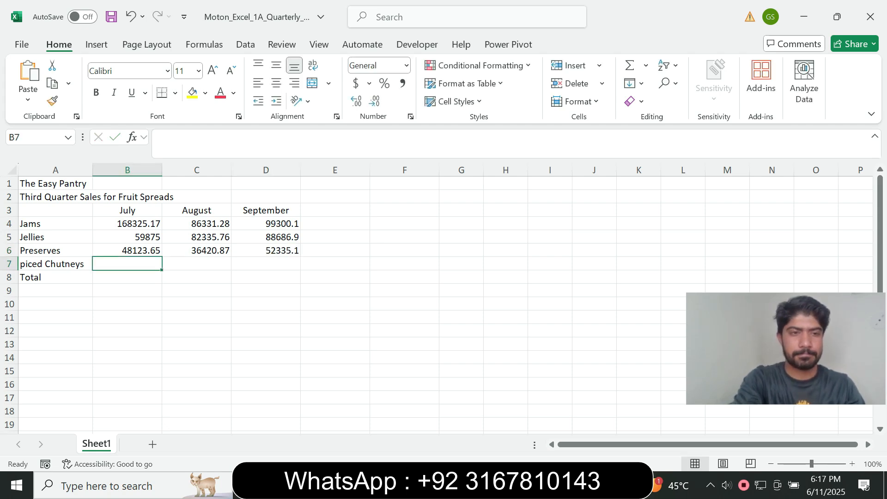
- Enter 28234.20 in cell B7 as the July sales for Spiced Chutneys
{"action": "type", "text": "28"}
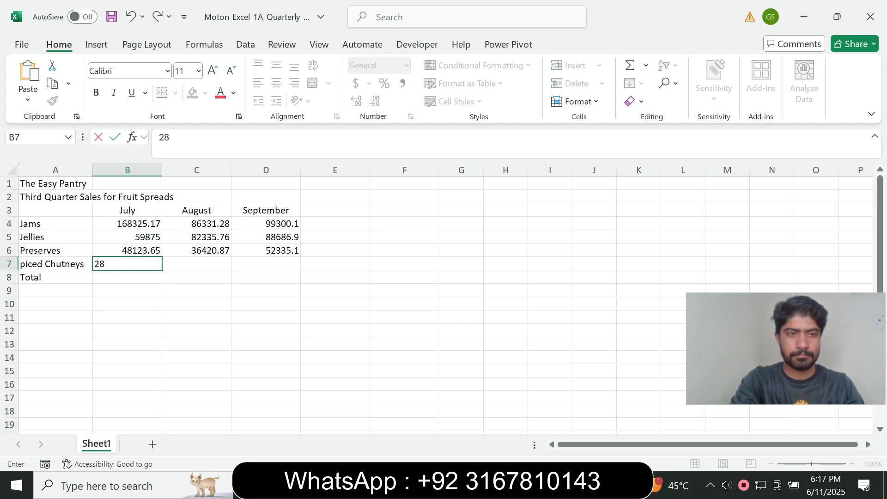
{"action": "type", "text": "2"}
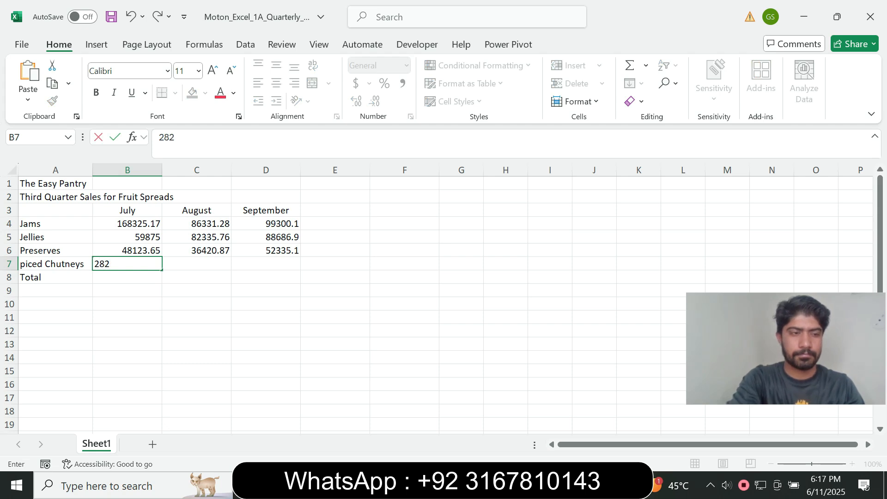
{"action": "type", "text": "34.20"}
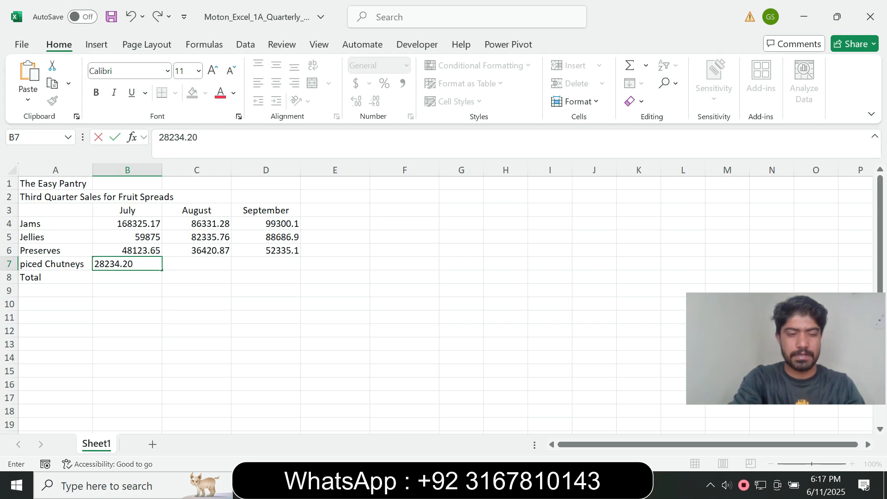
{"action": "key", "text": "Tab"}
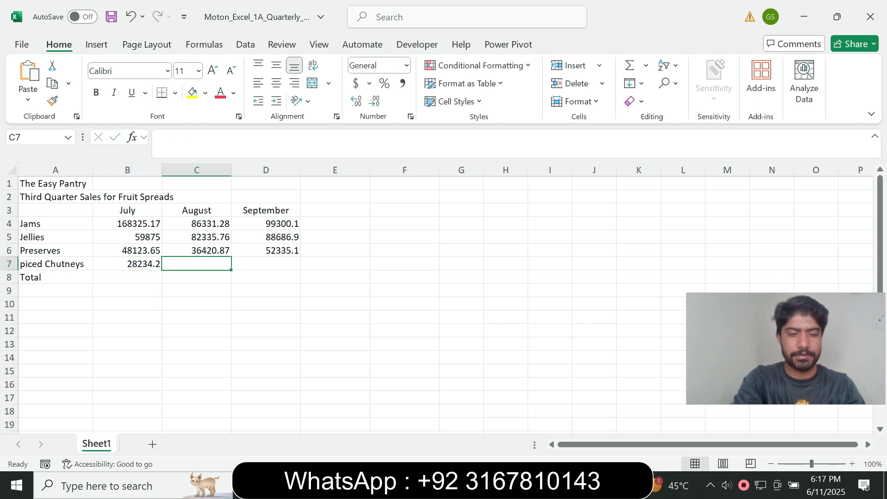
- Complete the Spiced Chutneys row with August sales of 22242.67 in cell C7 and September sales of 32612.05 in cell D7
{"action": "type", "text": "222"}
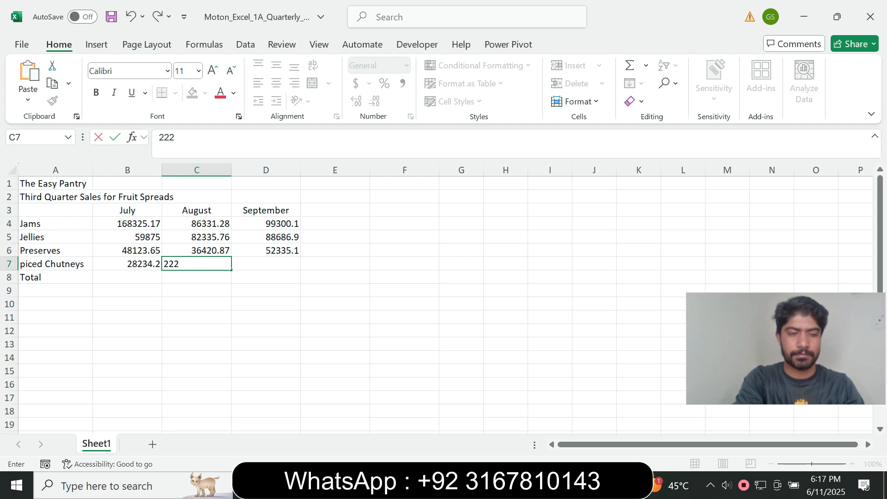
{"action": "type", "text": "42"}
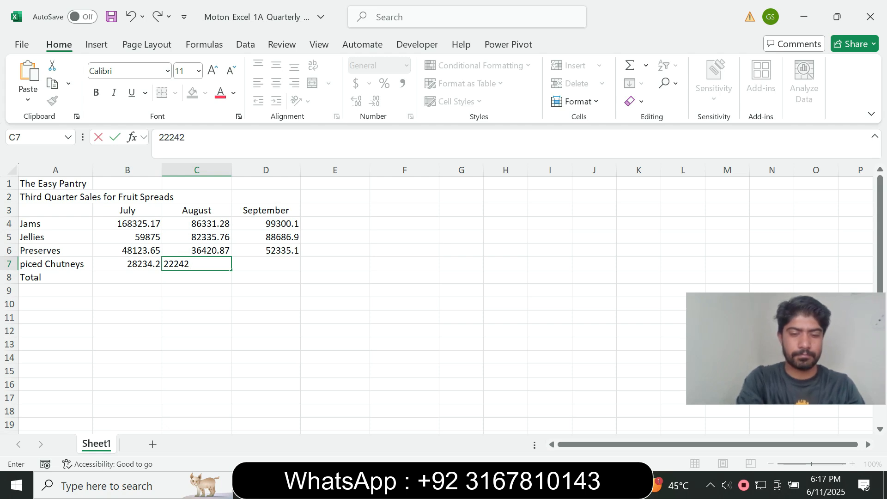
{"action": "type", "text": ".67"}
{"action": "key", "text": "Tab"}
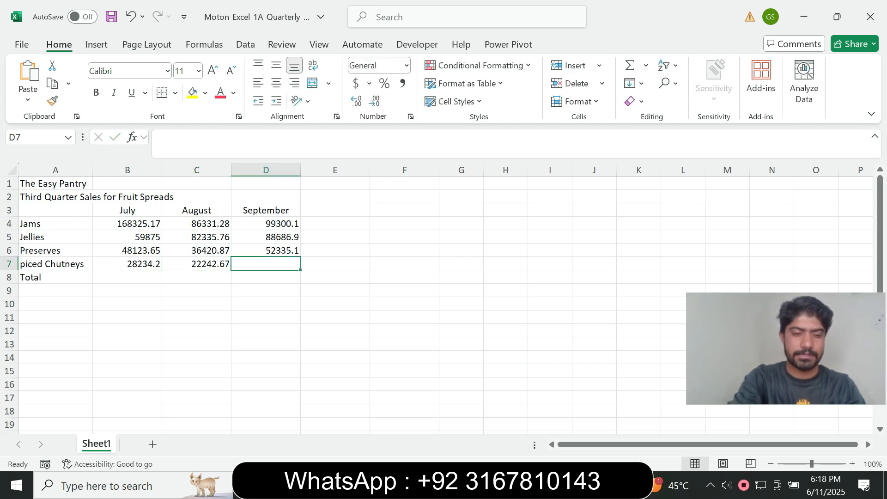
{"action": "type", "text": "326"}
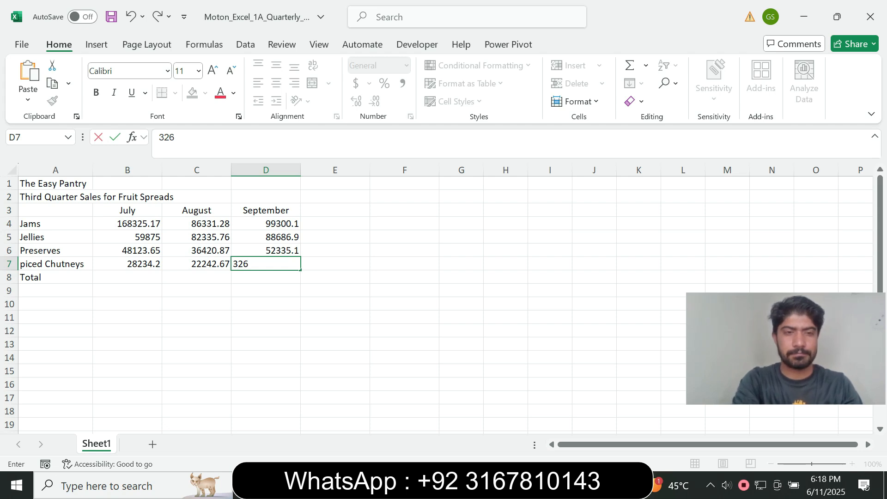
{"action": "type", "text": "12.05"}
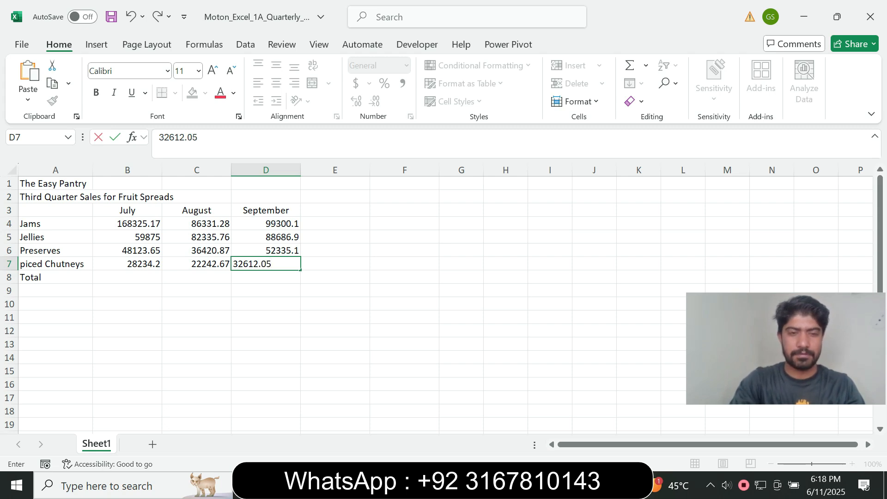
{"action": "key", "text": "Return"}
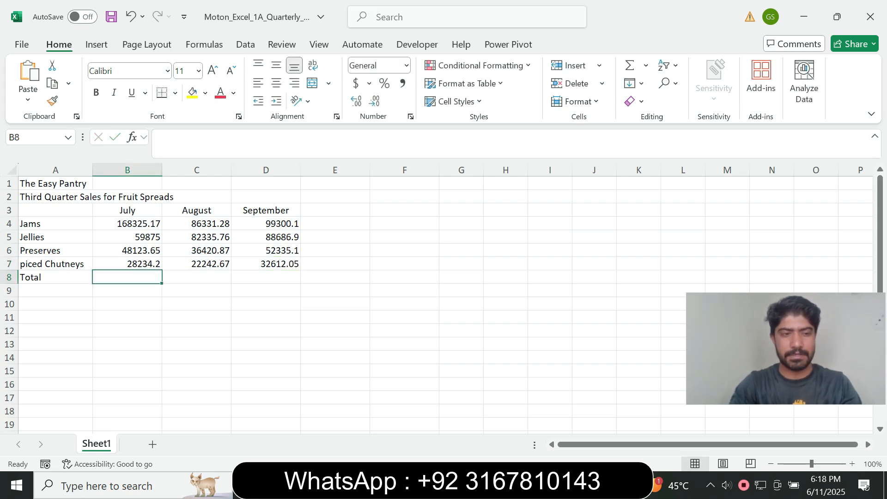
- Switch to the eTextbook in Chrome and compare the entered sales numbers in the Excel worksheet with Figure 1.15
{"action": "left_click", "coordinate": [638, 416]}
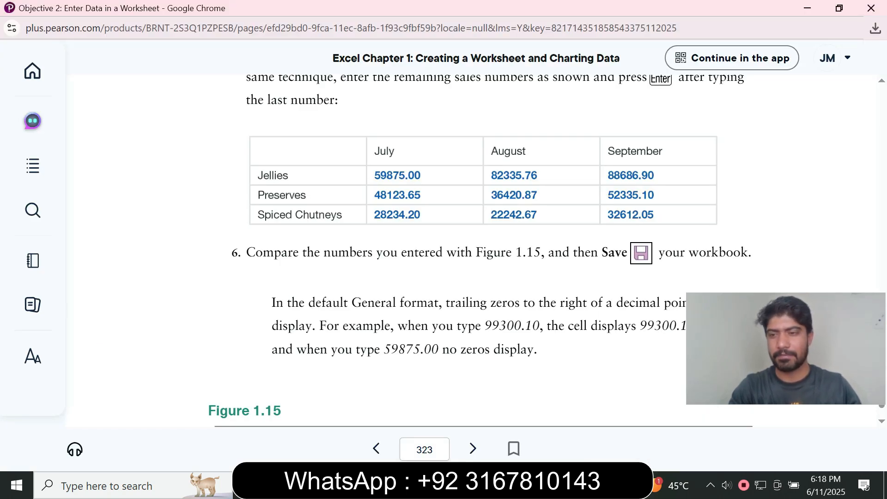
{"action": "scroll", "coordinate": [487, 387], "scroll_direction": "down", "scroll_amount": 2}
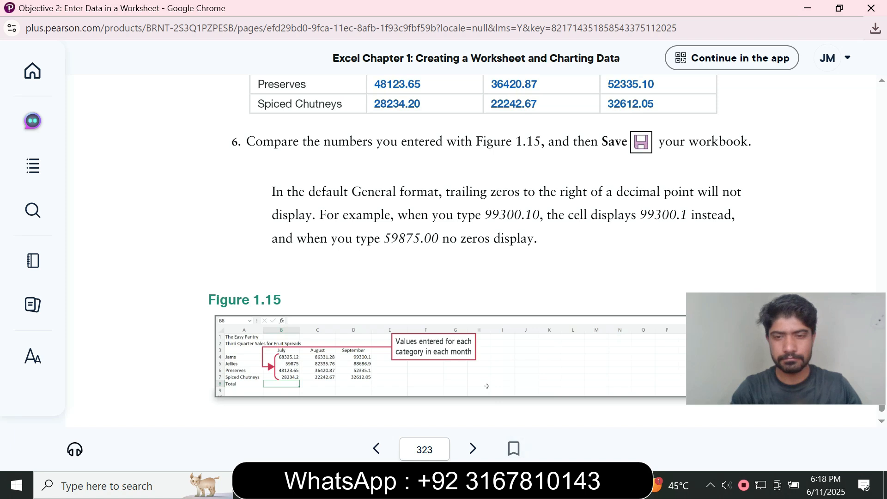
{"action": "key", "text": "alt+Tab"}
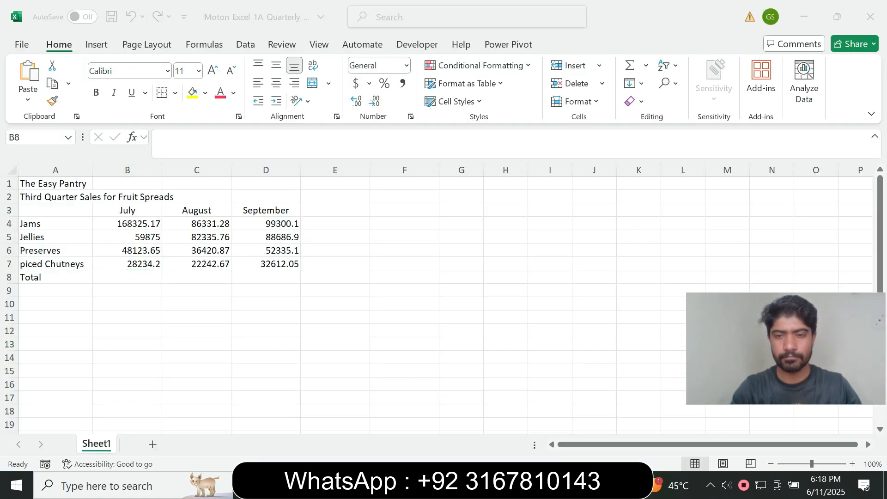
{"action": "key", "text": "alt+Tab"}
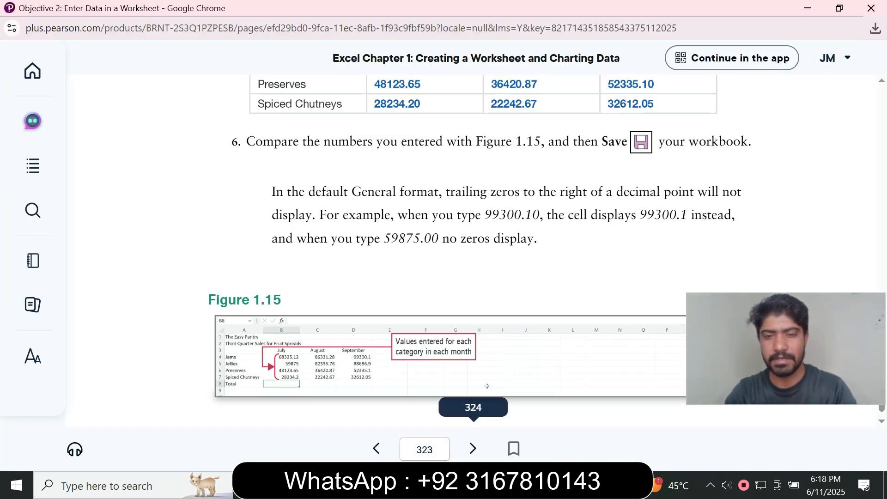
- Go to page 324 of the eTextbook, Objective 3, and read the instructions for building the July total formula in cell B8
{"action": "left_click", "coordinate": [473, 448]}
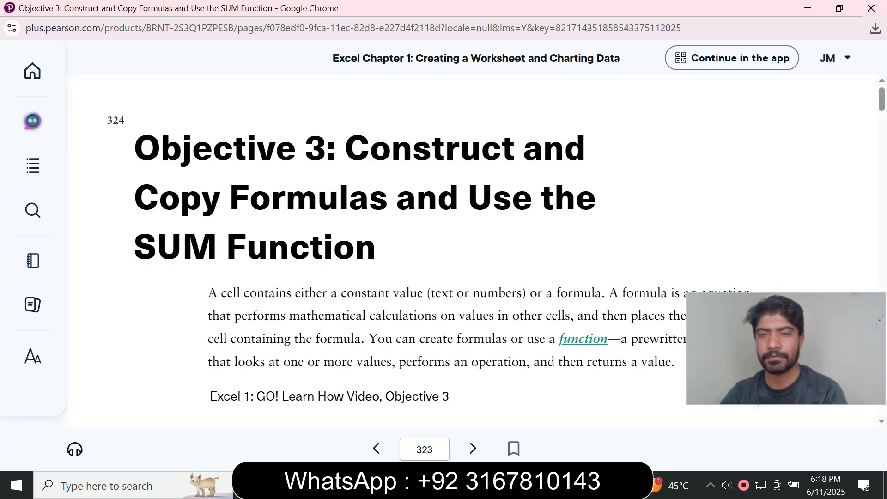
{"action": "scroll", "coordinate": [471, 250], "scroll_direction": "down", "scroll_amount": 1}
{"action": "scroll", "coordinate": [471, 251], "scroll_direction": "down", "scroll_amount": 8}
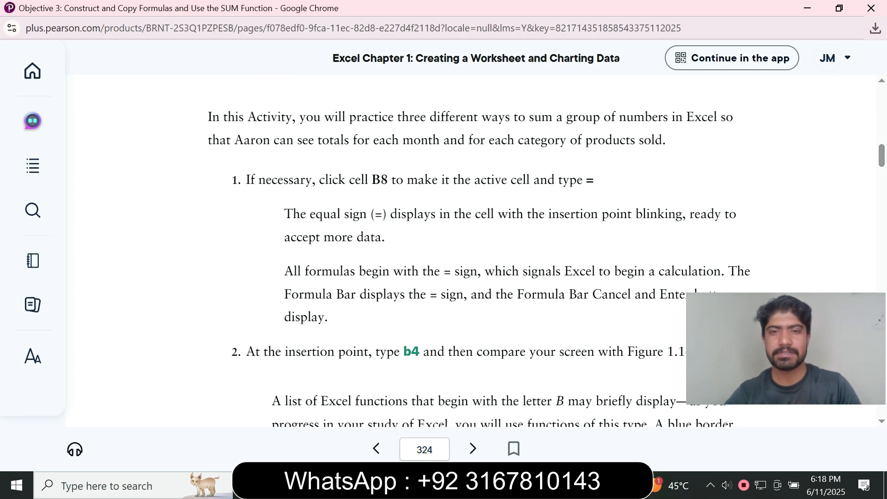
{"action": "key", "text": "alt+Tab"}
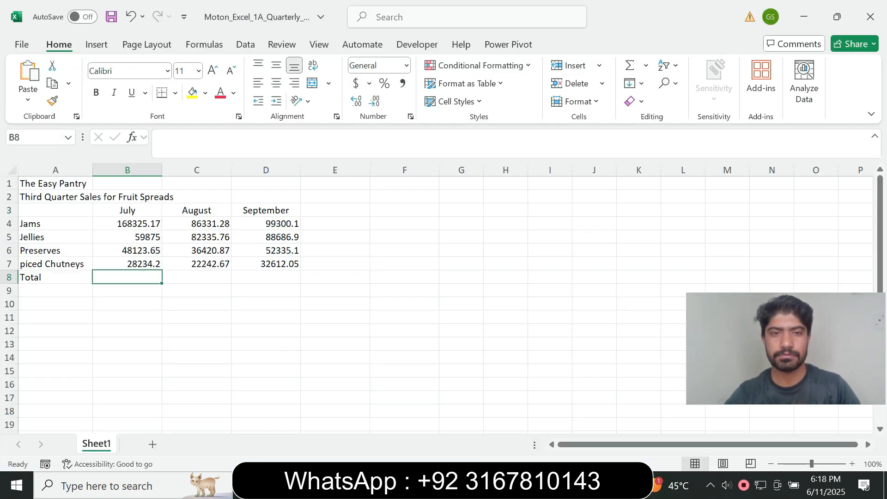
{"action": "key", "text": "alt+Tab"}
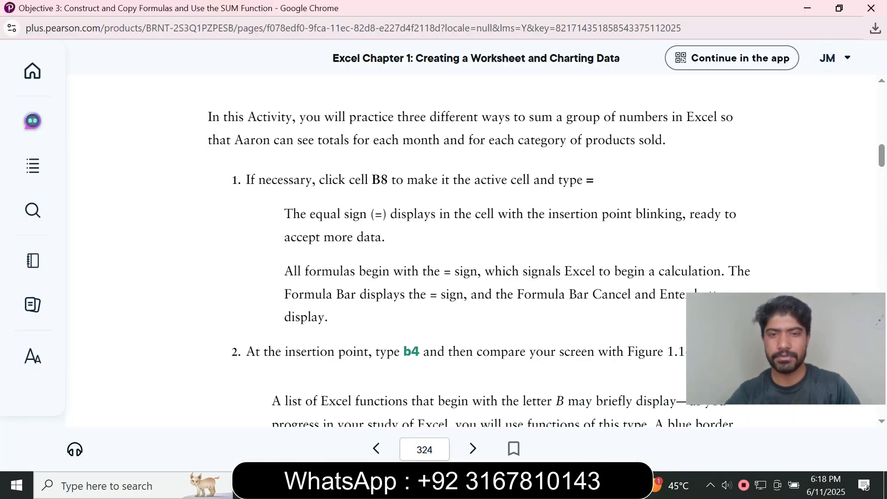
{"action": "scroll", "coordinate": [462, 254], "scroll_direction": "down", "scroll_amount": 2}
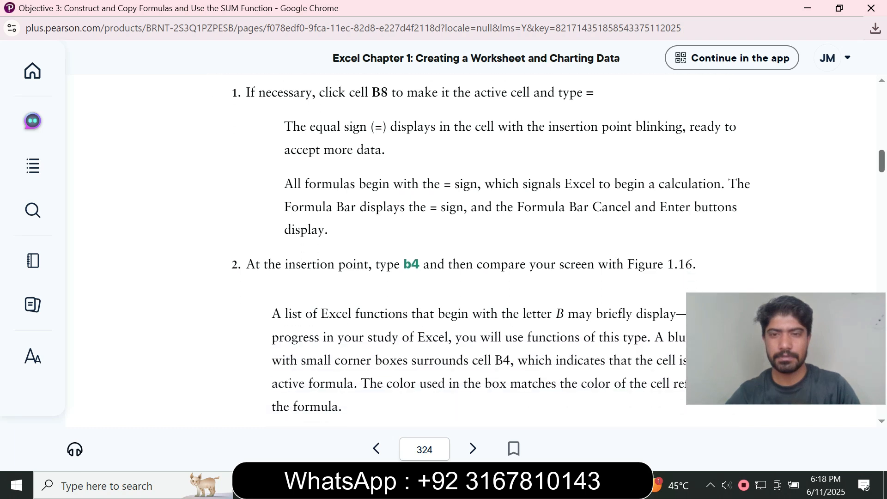
{"action": "scroll", "coordinate": [462, 254], "scroll_direction": "down", "scroll_amount": 4}
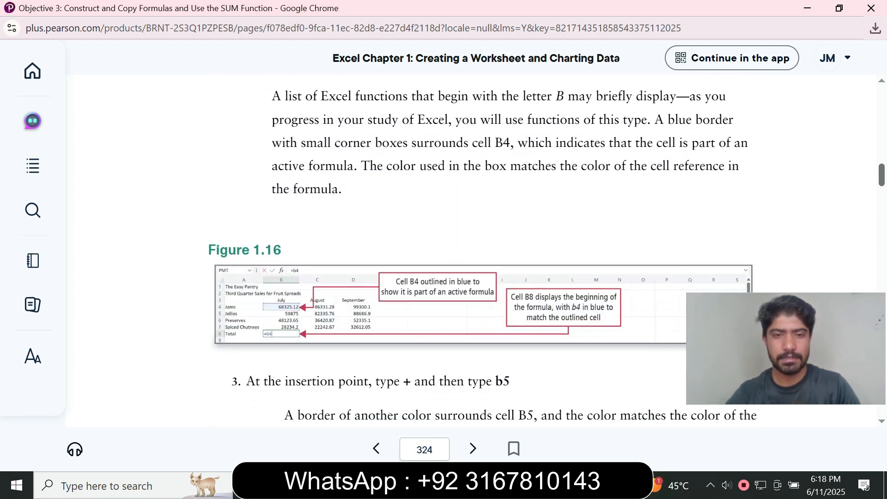
{"action": "scroll", "coordinate": [481, 249], "scroll_direction": "down", "scroll_amount": 2}
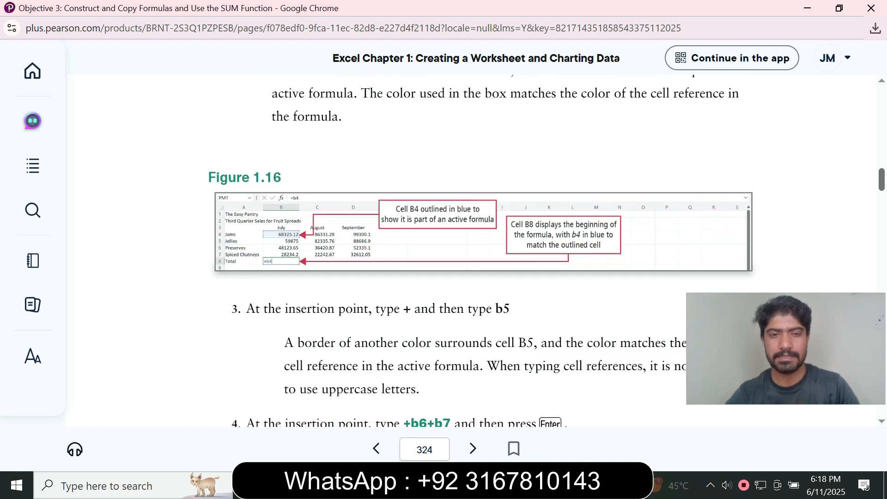
{"action": "scroll", "coordinate": [480, 254], "scroll_direction": "down", "scroll_amount": 1}
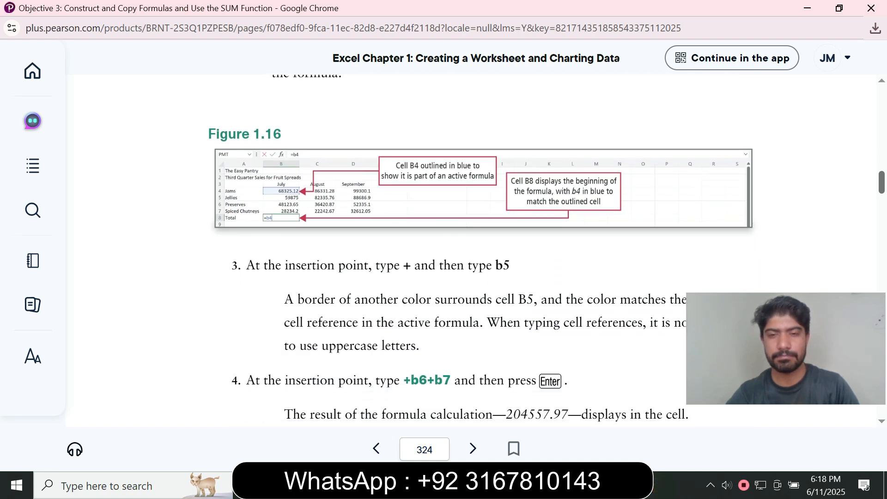
{"action": "scroll", "coordinate": [481, 250], "scroll_direction": "down", "scroll_amount": 1}
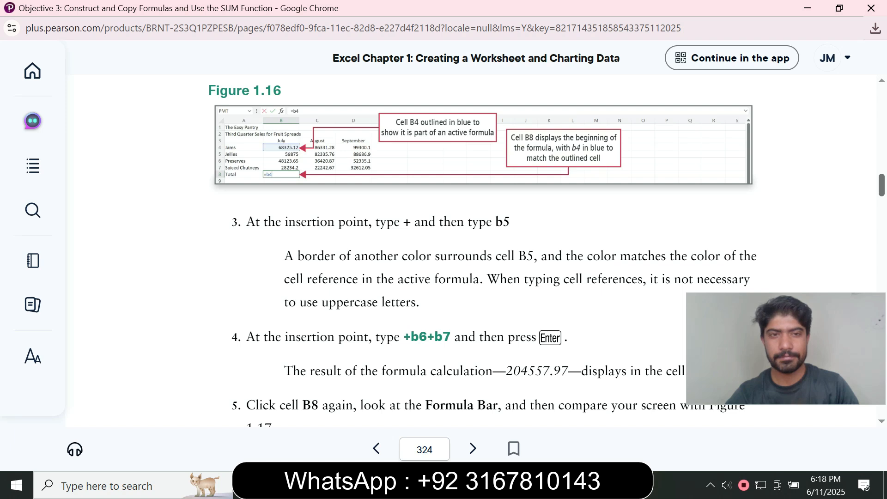
{"action": "scroll", "coordinate": [481, 249], "scroll_direction": "down", "scroll_amount": 3}
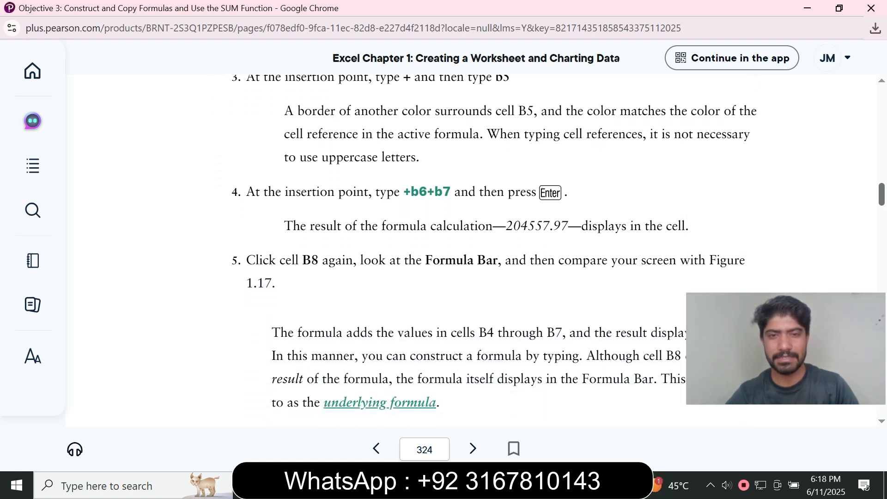
{"action": "scroll", "coordinate": [481, 250], "scroll_direction": "down", "scroll_amount": 4}
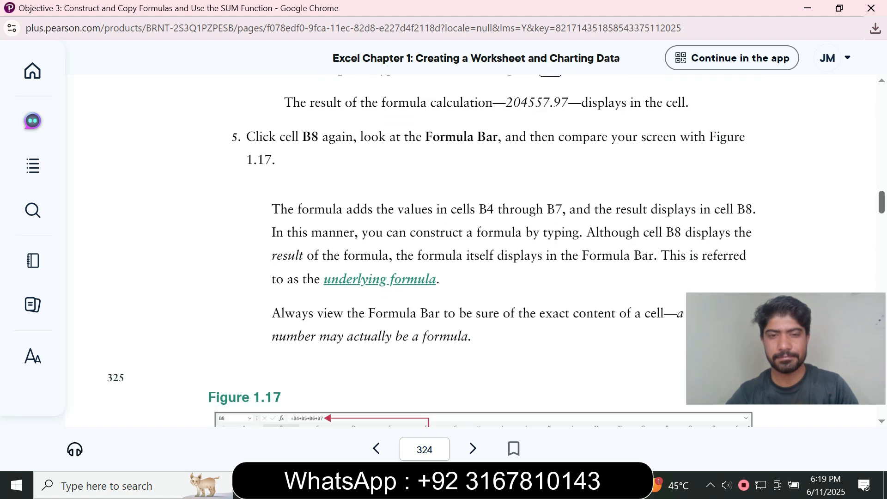
{"action": "scroll", "coordinate": [481, 249], "scroll_direction": "down", "scroll_amount": 2}
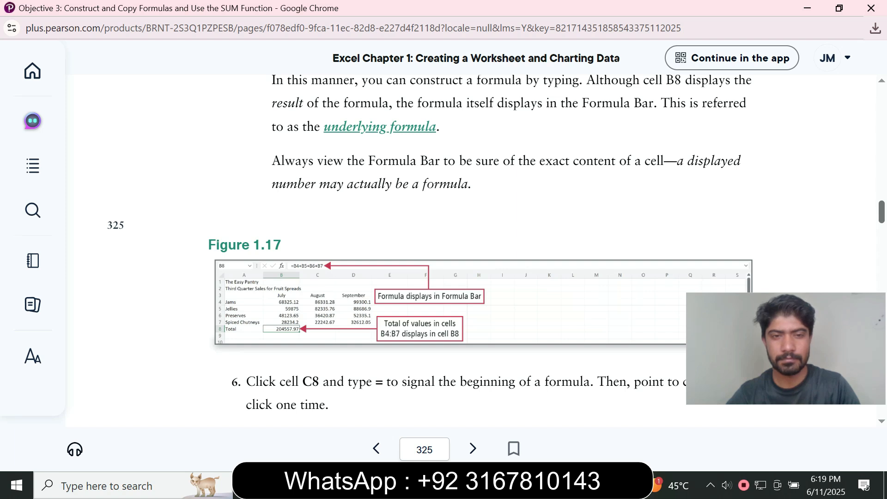
{"action": "scroll", "coordinate": [480, 250], "scroll_direction": "up", "scroll_amount": 9}
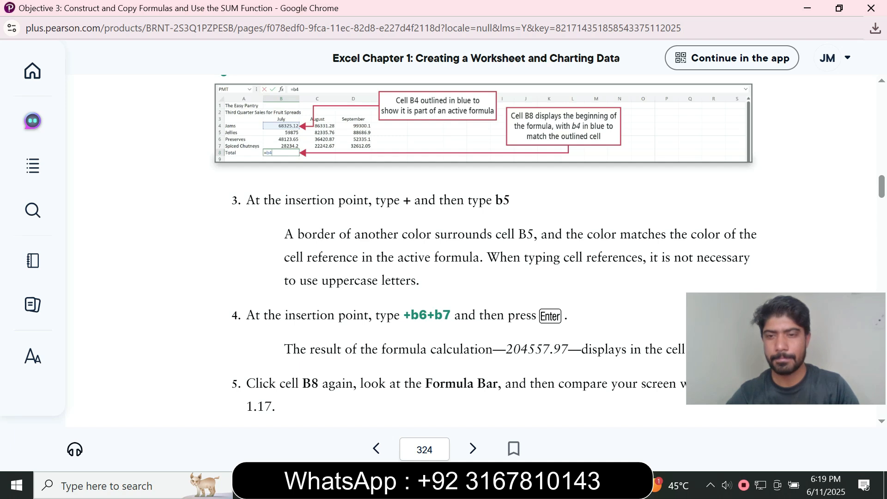
- Switch to the Excel workbook and total the July sales in cell B8 with the formula =B4+B5+B6+B7
{"action": "key", "text": "alt+Tab"}
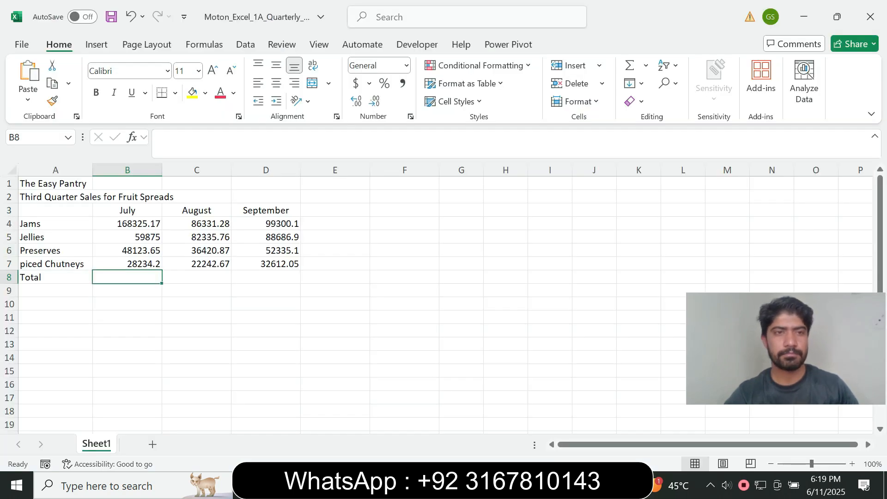
{"action": "type", "text": "="}
{"action": "left_click", "coordinate": [127, 224]}
{"action": "type", "text": "+"}
{"action": "left_click", "coordinate": [127, 238]}
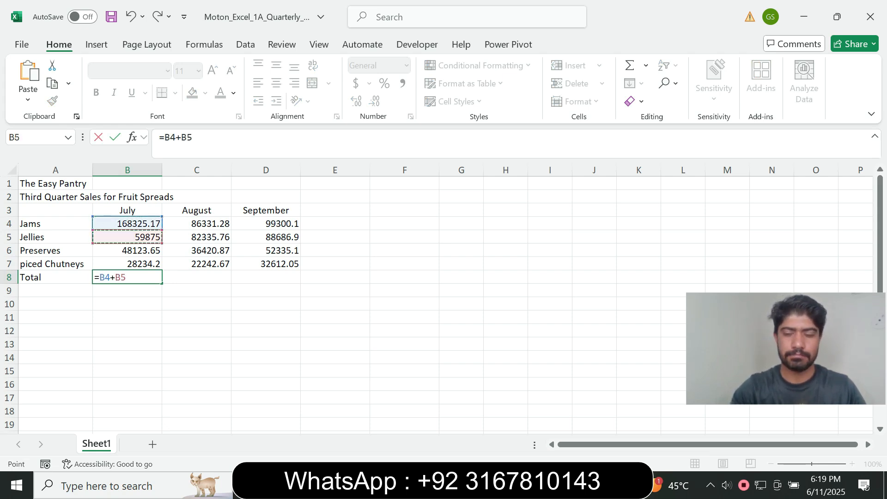
{"action": "type", "text": "+"}
{"action": "left_click", "coordinate": [127, 251]}
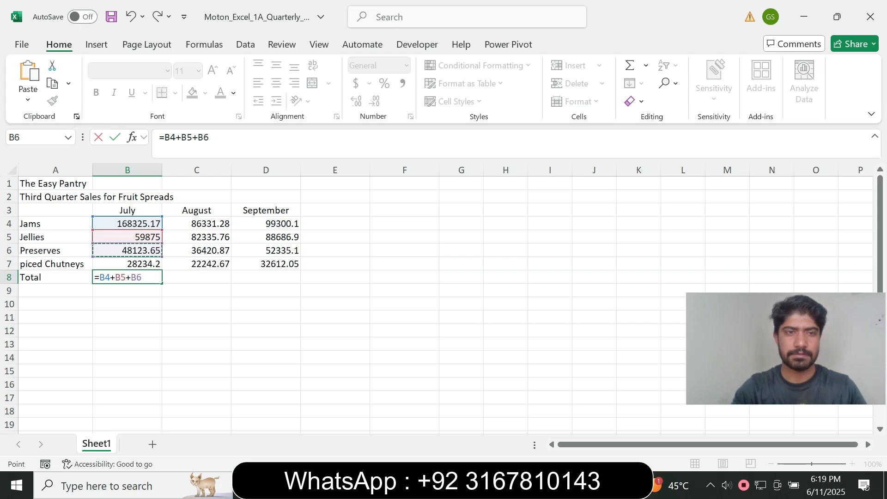
{"action": "type", "text": "+"}
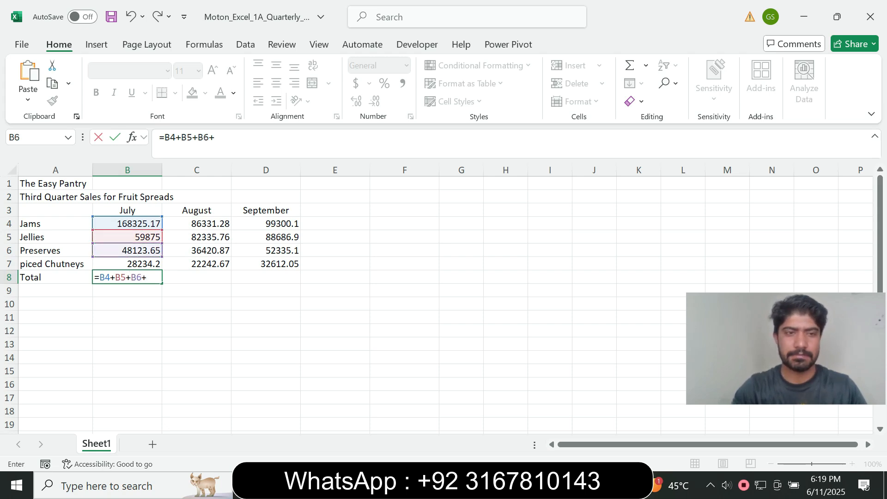
{"action": "left_click", "coordinate": [127, 264]}
{"action": "key", "text": "Return"}
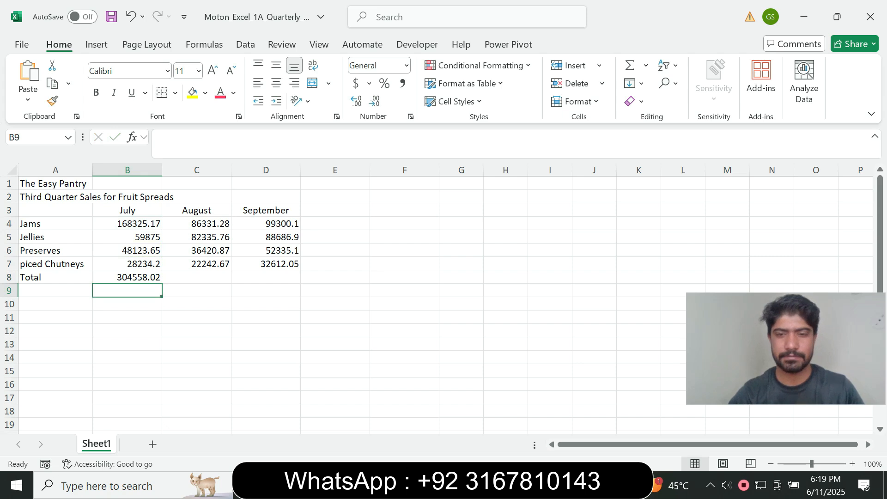
- Compare the July values and total in the Excel worksheet with Figure 1.17 in the eTextbook in Chrome
{"action": "left_click", "coordinate": [565, 486]}
{"action": "left_click", "coordinate": [619, 428]}
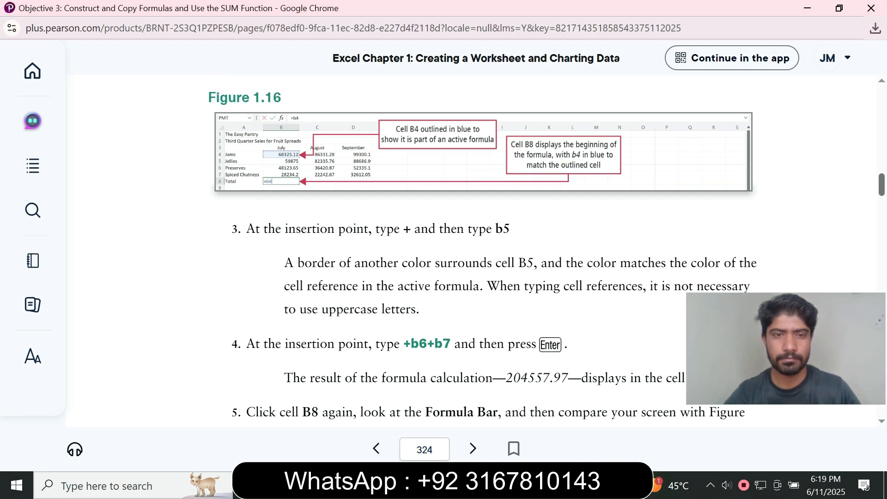
{"action": "scroll", "coordinate": [483, 251], "scroll_direction": "down", "scroll_amount": 10}
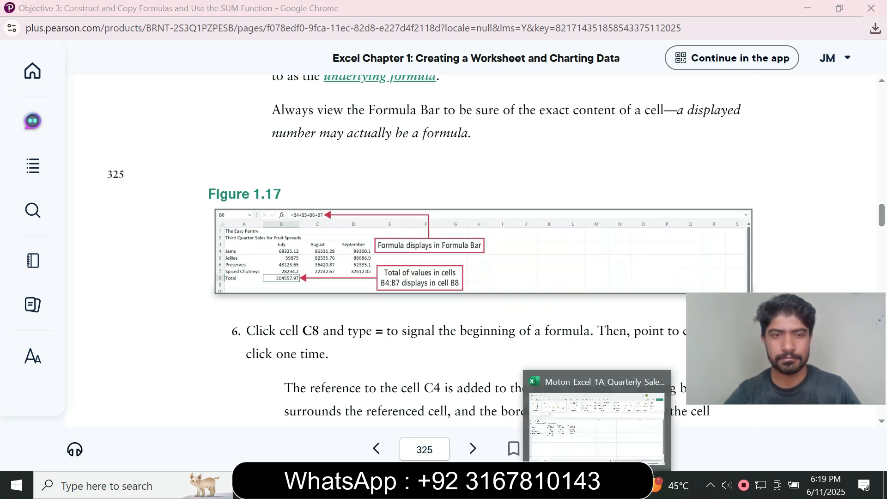
{"action": "left_click", "coordinate": [598, 485]}
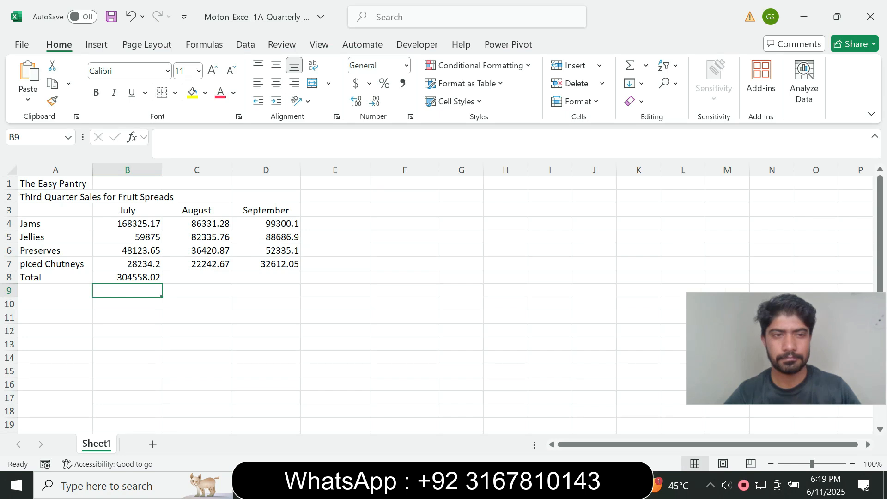
{"action": "left_click", "coordinate": [563, 486]}
{"action": "left_click", "coordinate": [633, 418]}
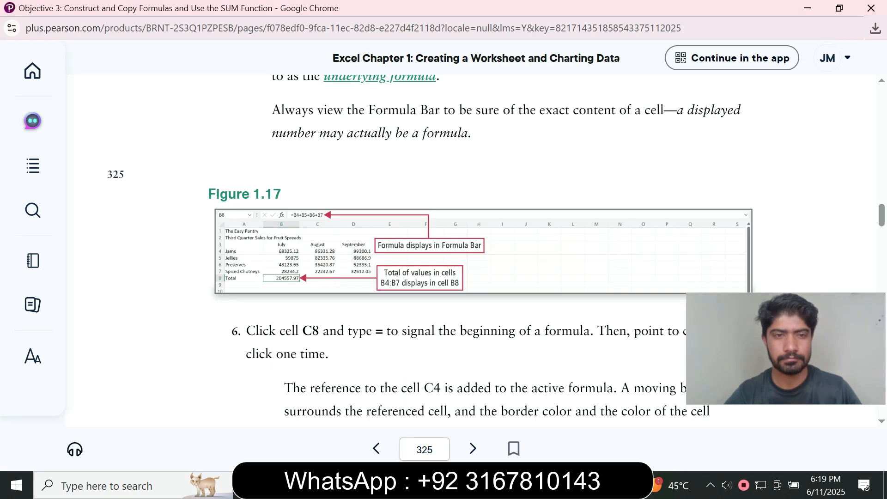
{"action": "key", "text": "alt+Tab"}
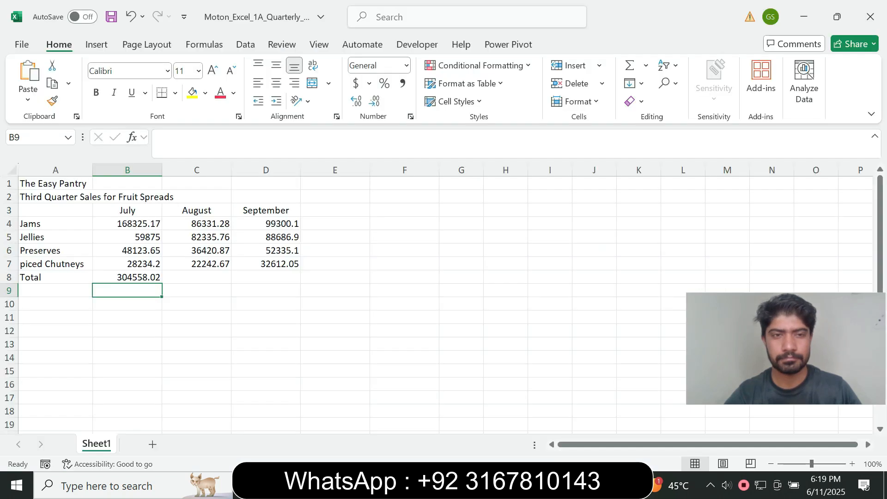
{"action": "left_click", "coordinate": [563, 485]}
{"action": "left_click", "coordinate": [634, 420]}
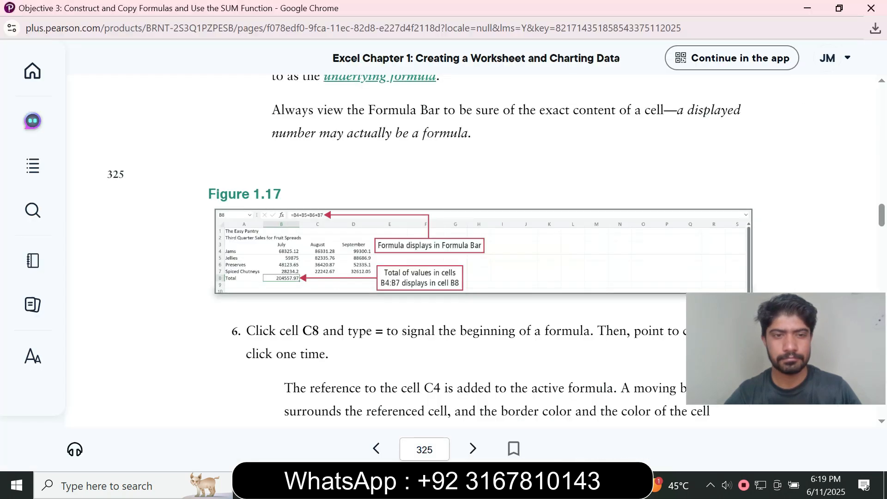
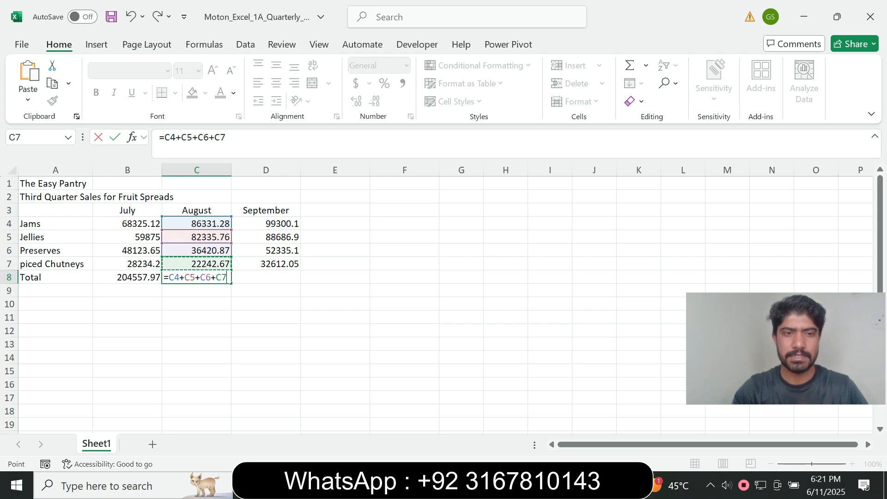
- Switch to the eTextbook in Chrome and read step 8 on totaling September sales in cell D8
{"action": "left_click", "coordinate": [561, 485]}
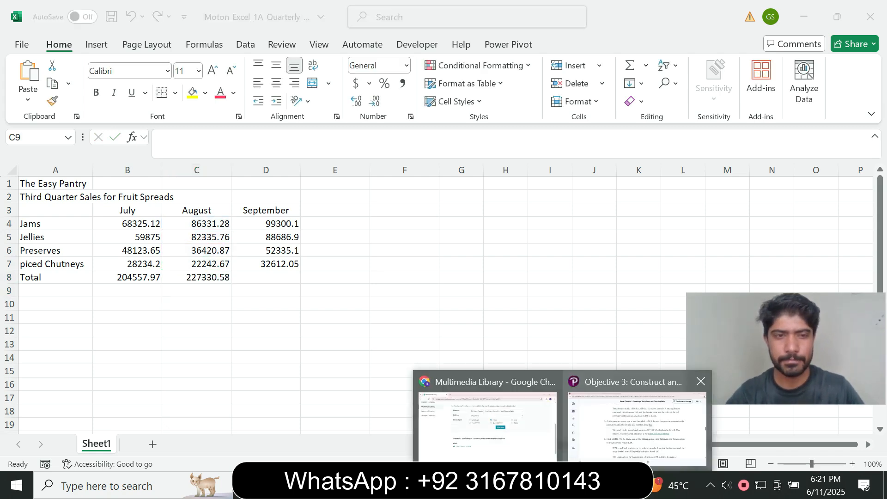
{"action": "left_click", "coordinate": [637, 416]}
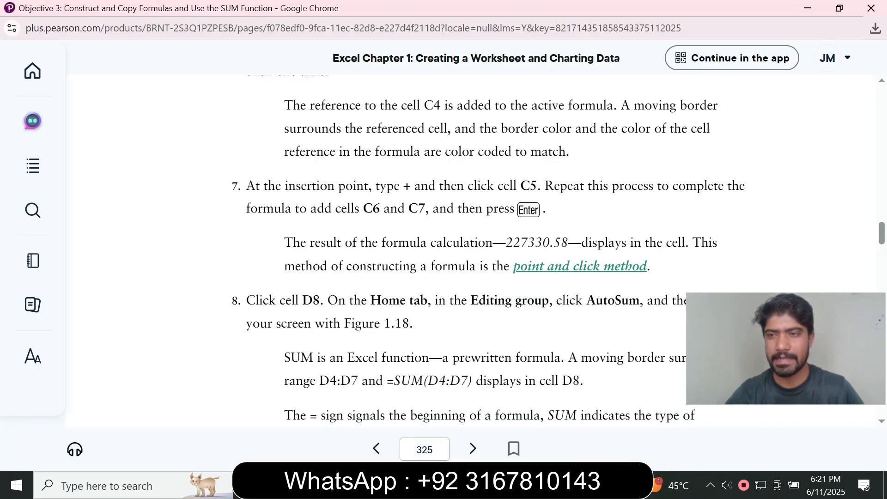
{"action": "scroll", "coordinate": [462, 240], "scroll_direction": "down", "scroll_amount": 3}
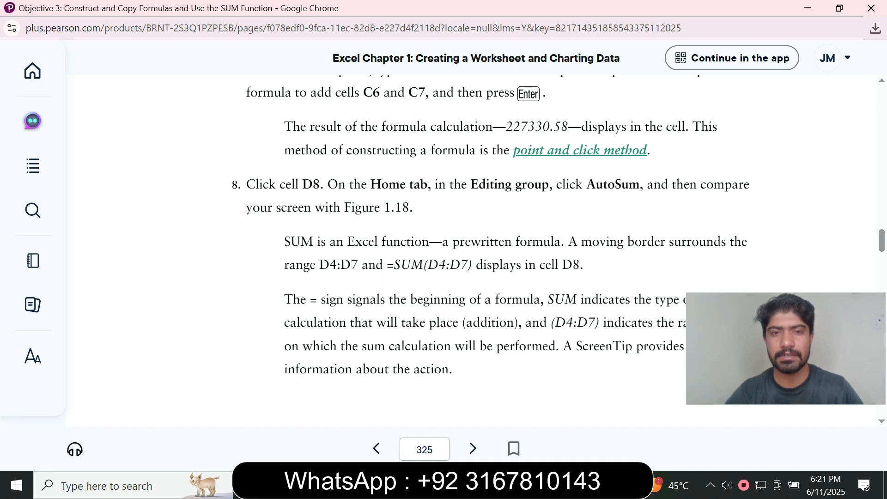
- Switch to the Excel workbook and total the September sales in cell D8 with the AutoSum Sum function
{"action": "key", "text": "alt+Tab"}
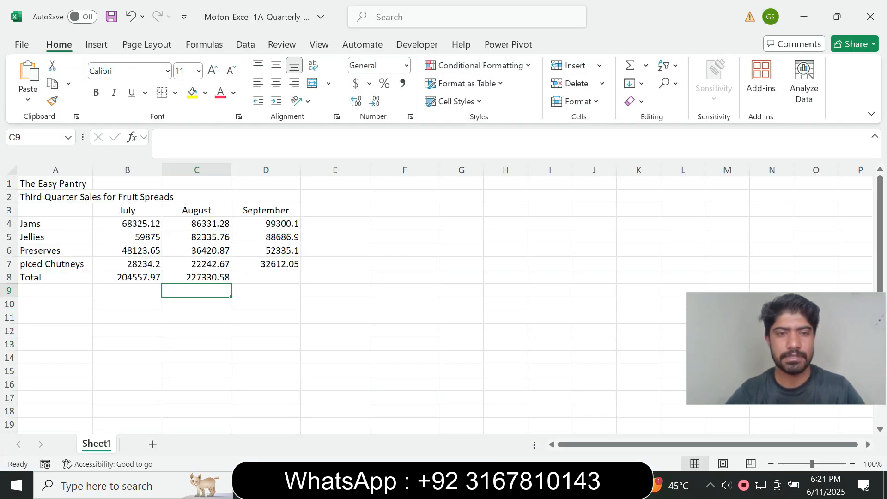
{"action": "left_click", "coordinate": [266, 277]}
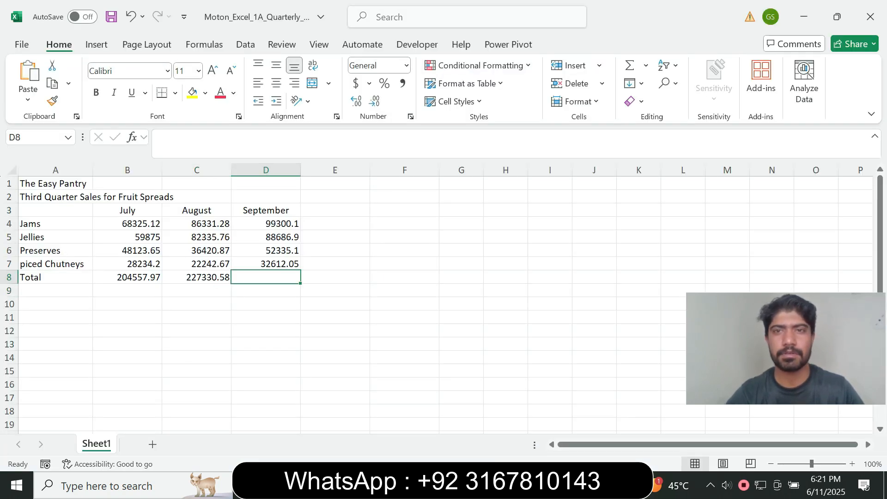
{"action": "left_click", "coordinate": [646, 65]}
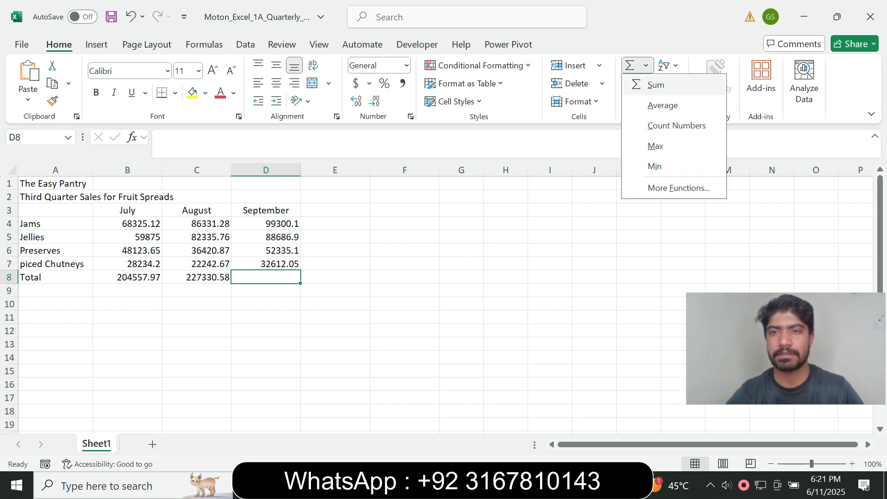
{"action": "left_click", "coordinate": [654, 85]}
{"action": "key", "text": "Return"}
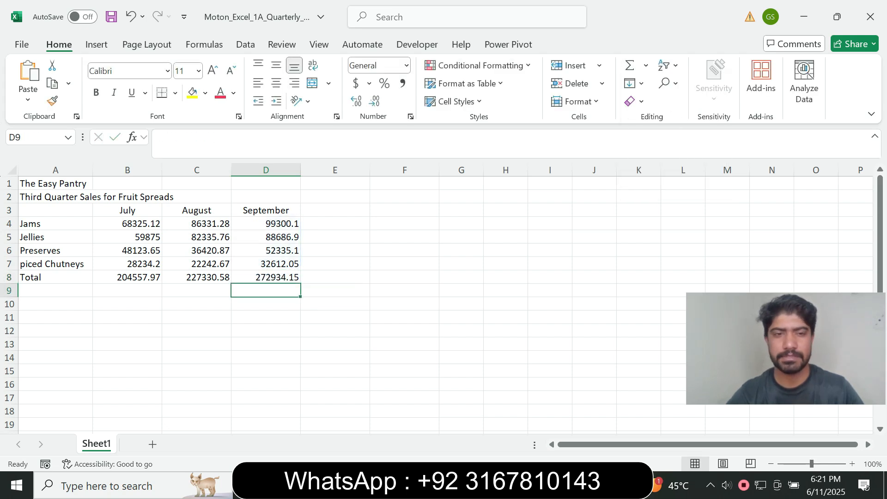
- Compare the September total in Excel with Figure 1.18 and steps 9 and 10 in the eTextbook
{"action": "left_click", "coordinate": [562, 485]}
{"action": "left_click", "coordinate": [617, 462]}
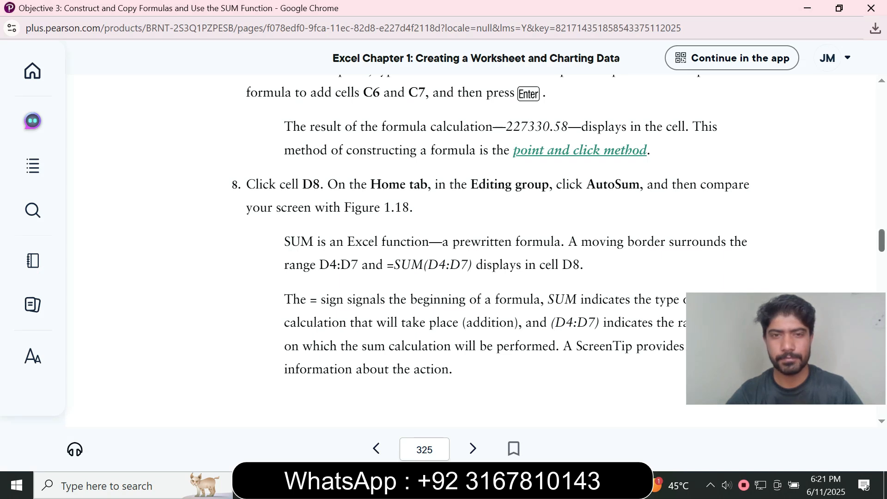
{"action": "scroll", "coordinate": [516, 251], "scroll_direction": "down", "scroll_amount": 8}
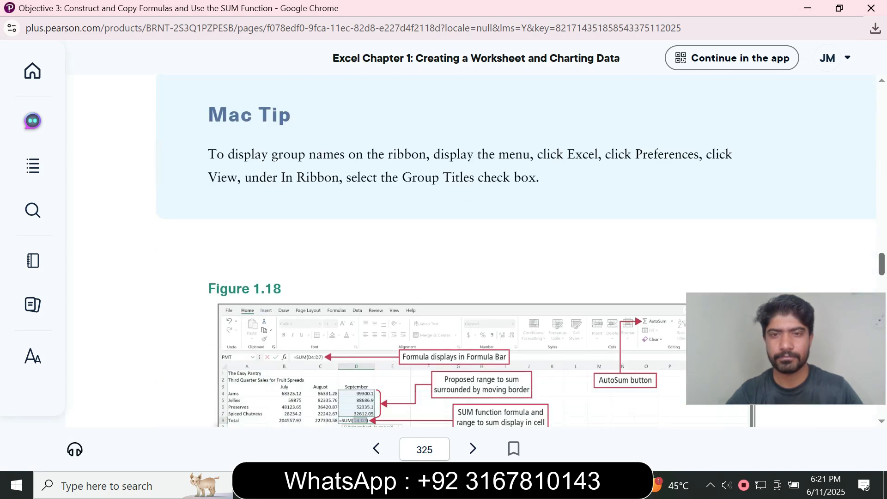
{"action": "scroll", "coordinate": [516, 251], "scroll_direction": "down", "scroll_amount": 2}
{"action": "scroll", "coordinate": [476, 251], "scroll_direction": "down", "scroll_amount": 5}
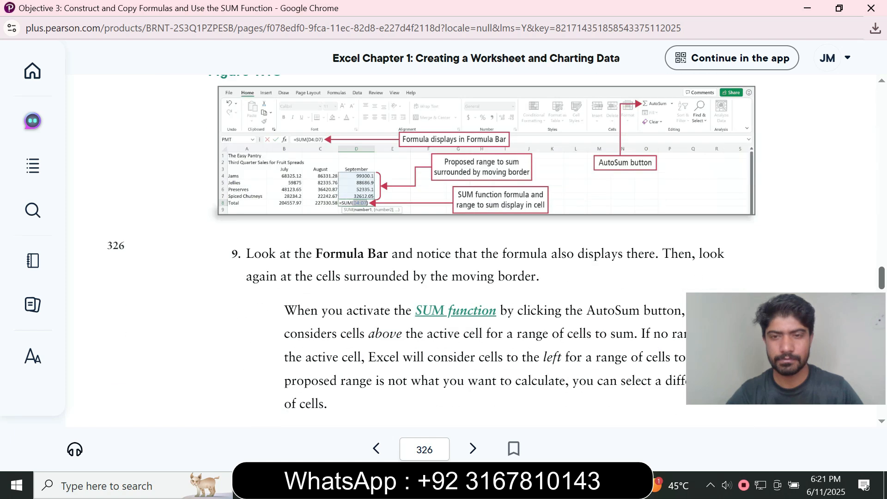
{"action": "scroll", "coordinate": [476, 251], "scroll_direction": "down", "scroll_amount": 1}
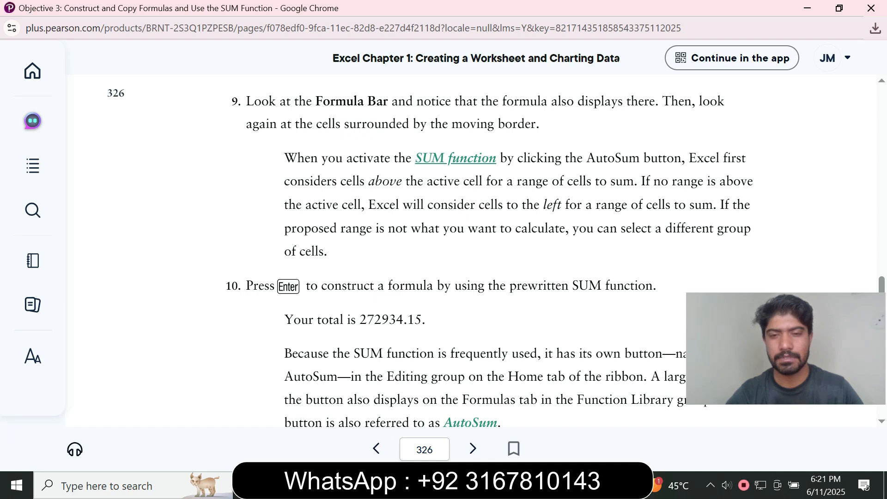
{"action": "key", "text": "alt+Tab"}
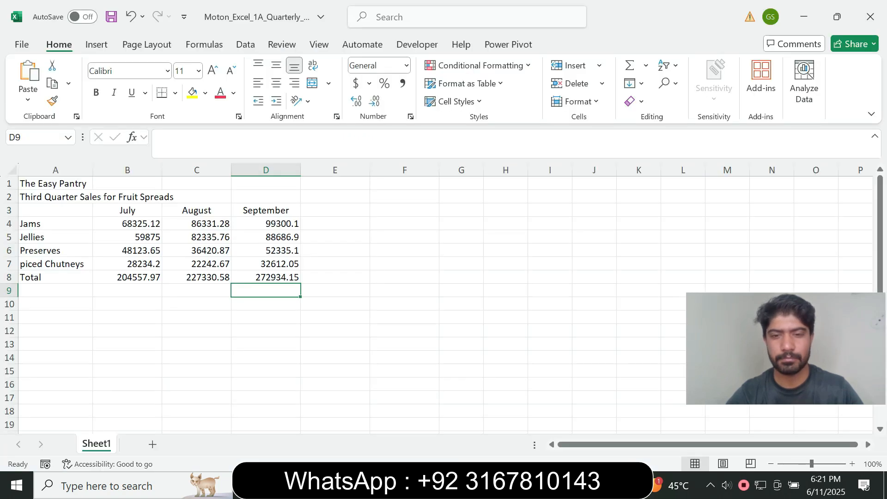
{"action": "key", "text": "alt+Tab"}
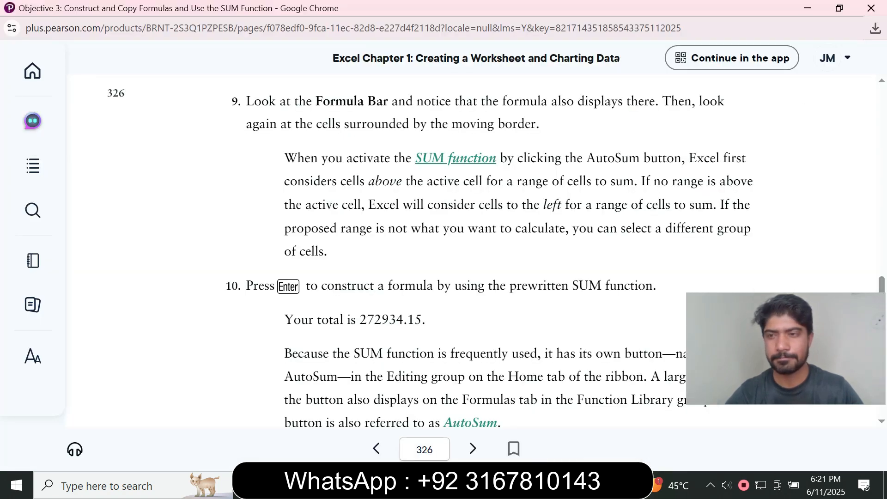
- Read step 11 and the start of Activity 1.07 in the eTextbook, and save the workbook in Excel
{"action": "scroll", "coordinate": [476, 251], "scroll_direction": "down", "scroll_amount": 4}
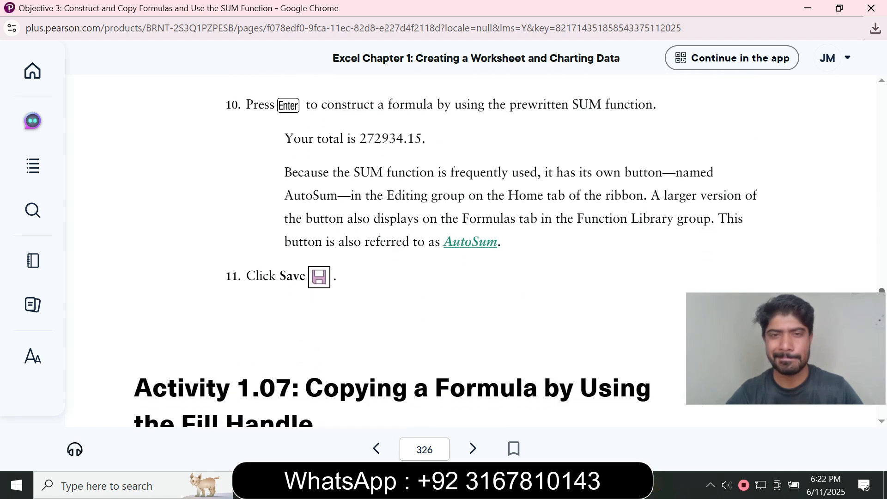
{"action": "scroll", "coordinate": [476, 251], "scroll_direction": "down", "scroll_amount": 12}
{"action": "scroll", "coordinate": [476, 251], "scroll_direction": "up", "scroll_amount": 3}
{"action": "key", "text": "alt+Tab"}
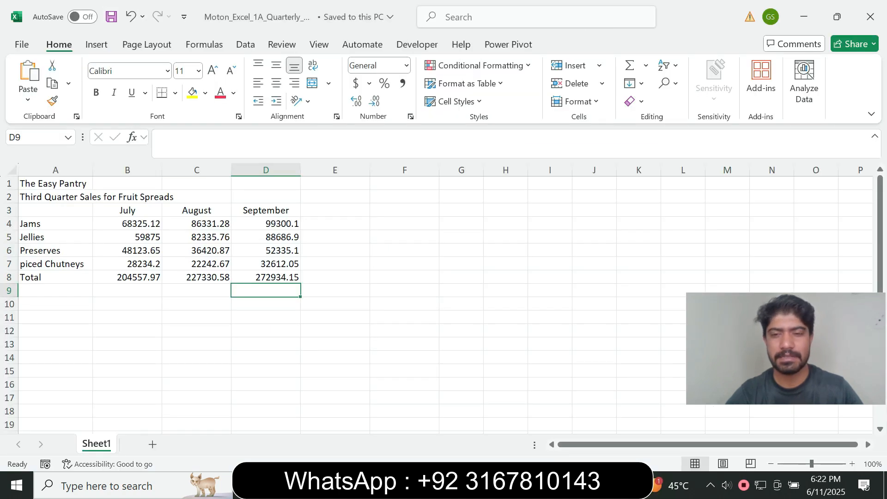
- Copy the word Total from step 1 of Activity 1.07 in the eTextbook and enter it in cell E3 of the workbook
{"action": "left_click", "coordinate": [563, 485]}
{"action": "left_click", "coordinate": [637, 419]}
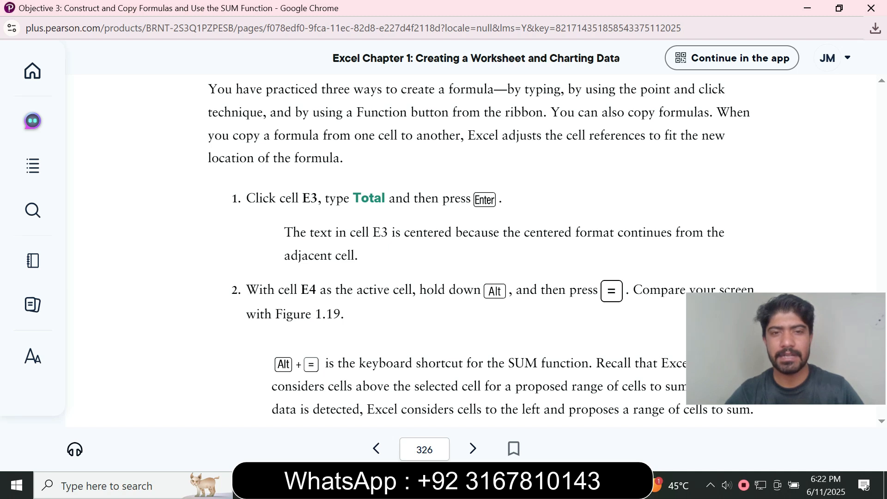
{"action": "left_click_drag", "start_coordinate": [354, 198], "coordinate": [386, 198]}
{"action": "key", "text": "ctrl+c"}
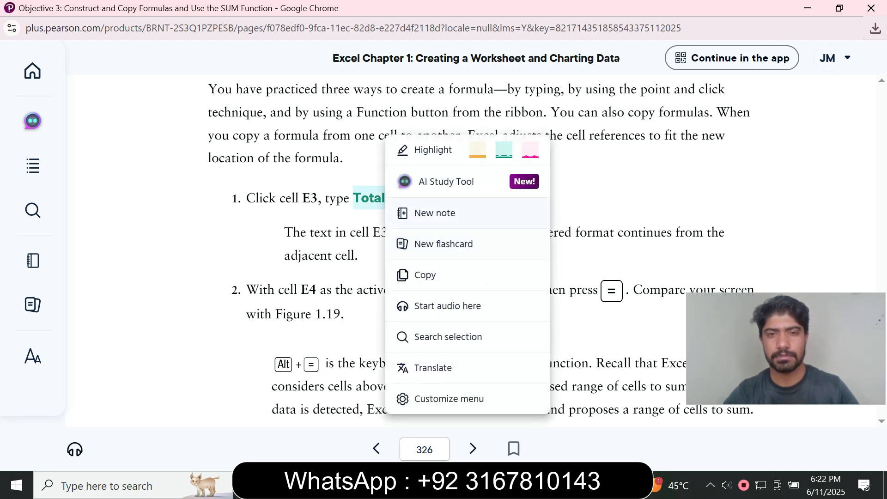
{"action": "left_click", "coordinate": [425, 275]}
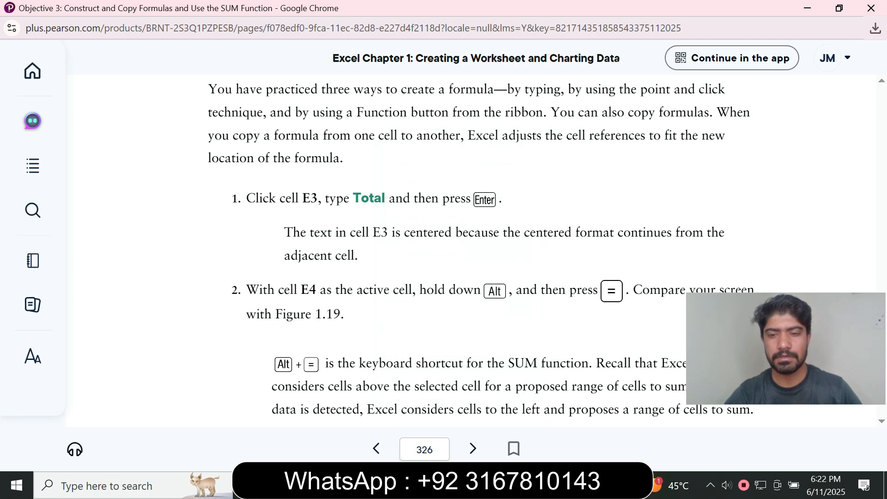
{"action": "left_click", "coordinate": [598, 485]}
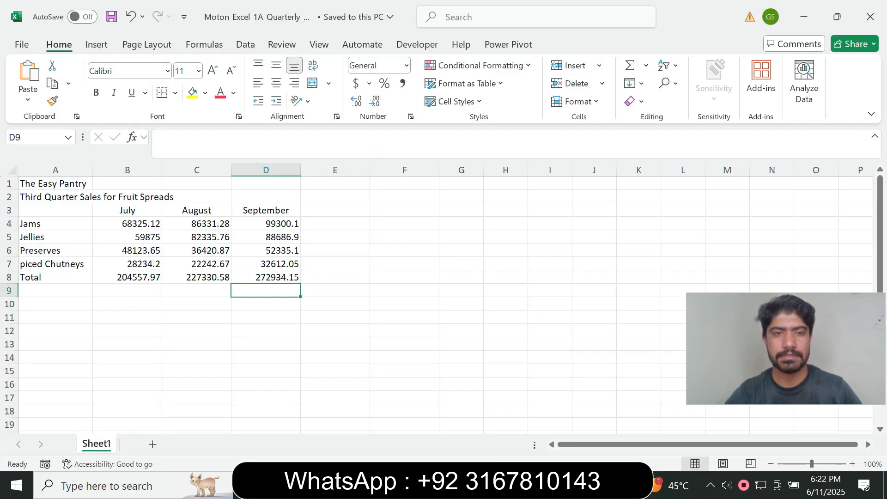
{"action": "left_click", "coordinate": [335, 211]}
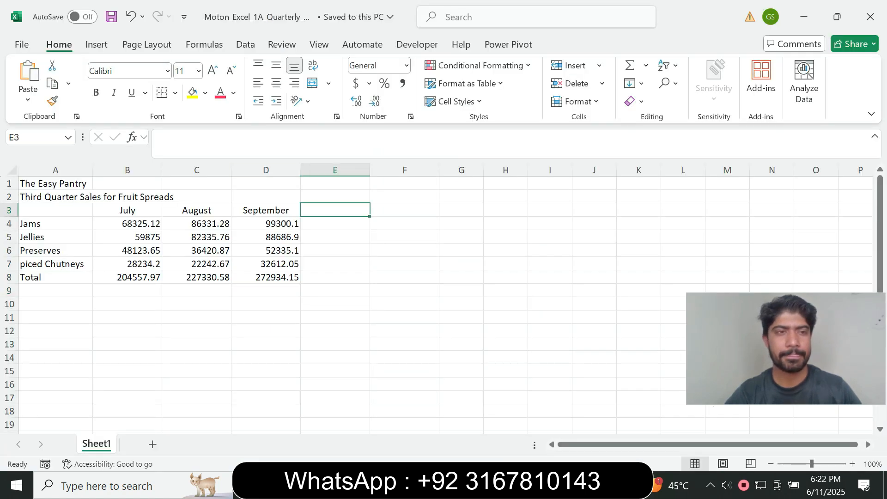
{"action": "left_click", "coordinate": [185, 138]}
{"action": "key", "text": "ctrl+v"}
{"action": "key", "text": "Return"}
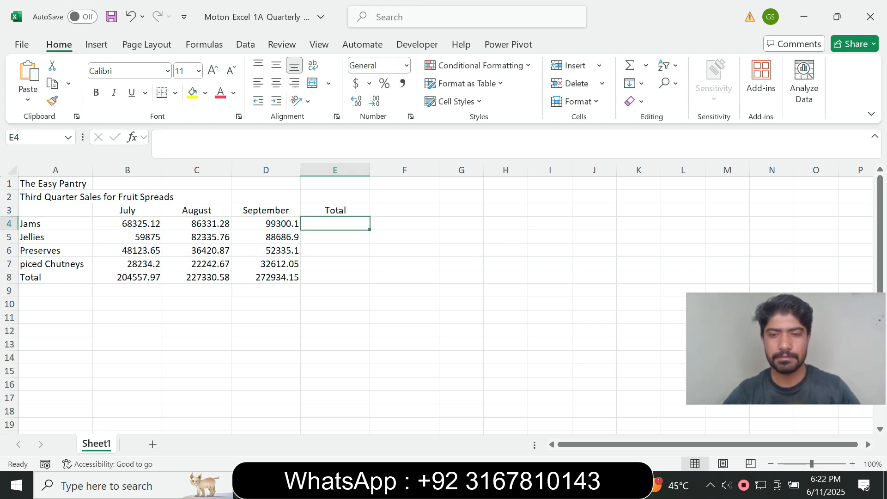
- Switch to the eTextbook and read step 2 on summing row 4 in cell E4, through Figure 1.19
{"action": "left_click", "coordinate": [563, 485]}
{"action": "left_click", "coordinate": [638, 420]}
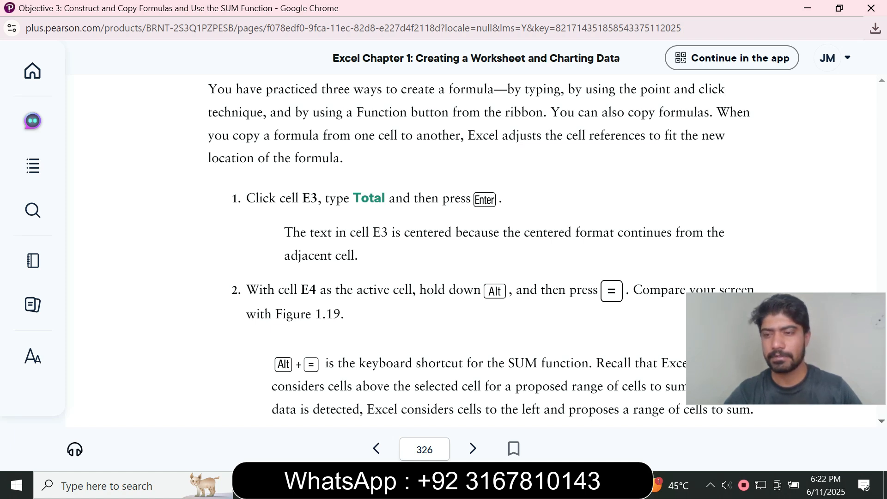
{"action": "scroll", "coordinate": [462, 250], "scroll_direction": "down", "scroll_amount": 3}
{"action": "scroll", "coordinate": [462, 250], "scroll_direction": "down", "scroll_amount": 7}
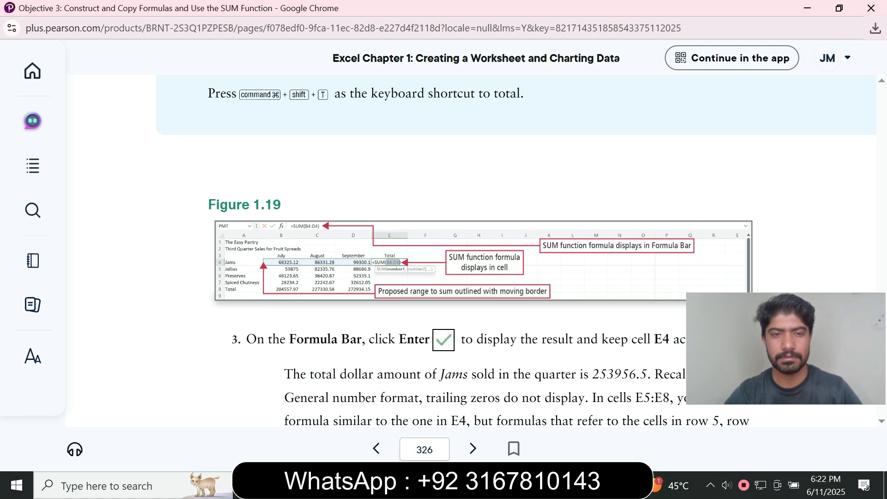
- Switch to the Excel workbook, total the Jams sales in cell E4 with =SUM(B4:D4), and leave E4 active
{"action": "key", "text": "alt+Tab"}
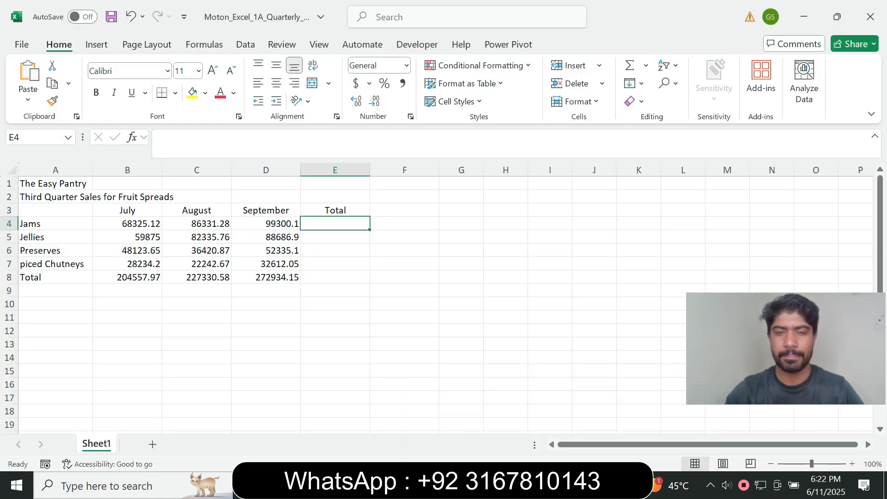
{"action": "type", "text": "=sum"}
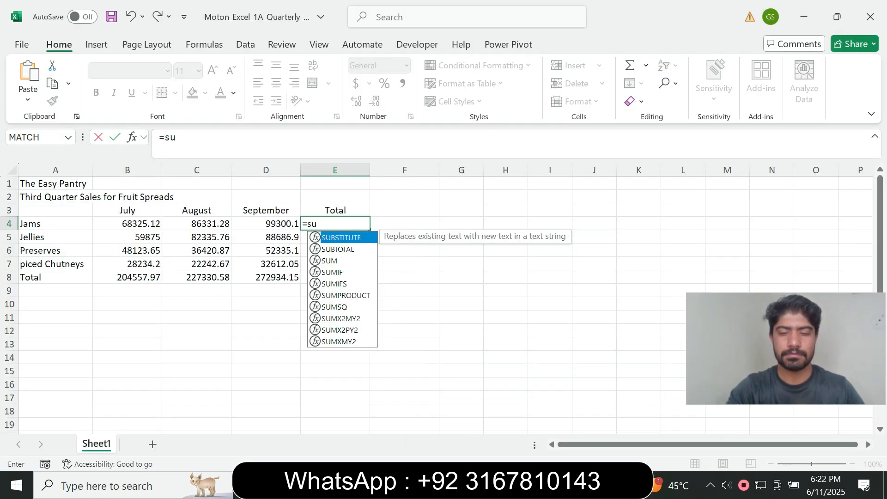
{"action": "key", "text": "Tab"}
{"action": "left_click_drag", "start_coordinate": [127, 224], "coordinate": [278, 226]}
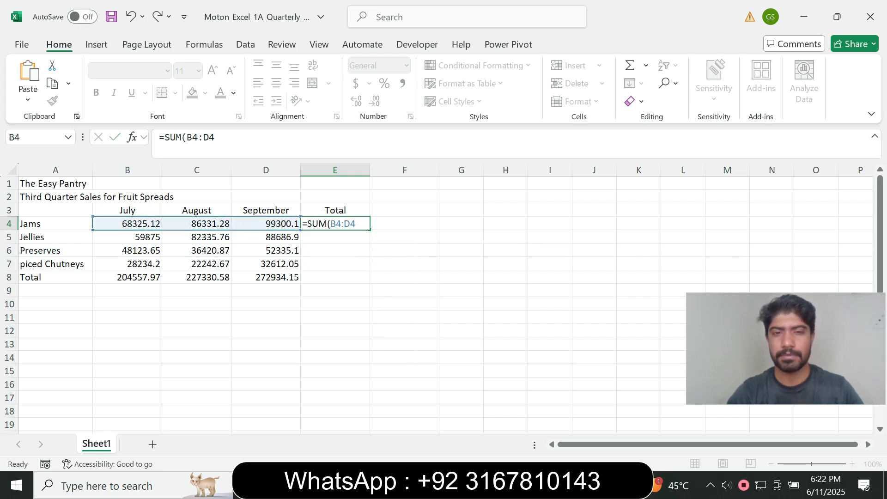
{"action": "key", "text": "Return"}
{"action": "key", "text": "Up"}
- Switch to the eTextbook and read steps 3 and 4 on filling the E4 formula down through cell E8, with Figure 1.20
{"action": "key", "text": "alt+Tab"}
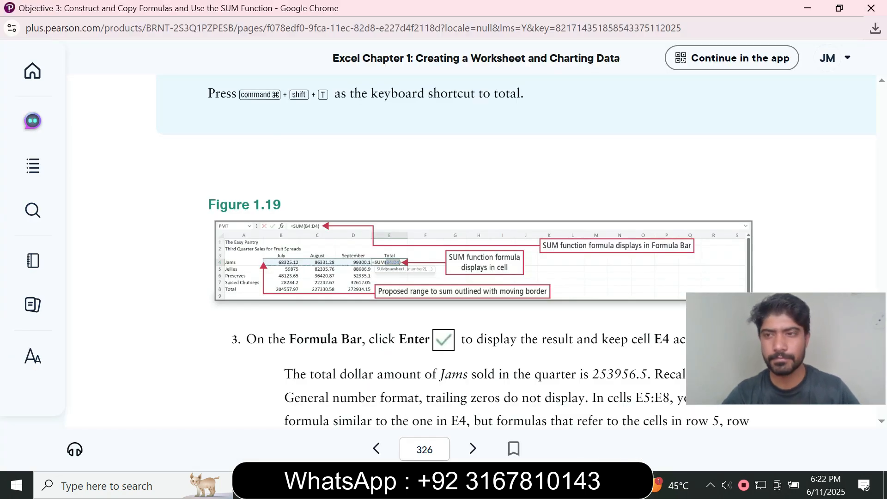
{"action": "scroll", "coordinate": [471, 250], "scroll_direction": "down", "scroll_amount": 3}
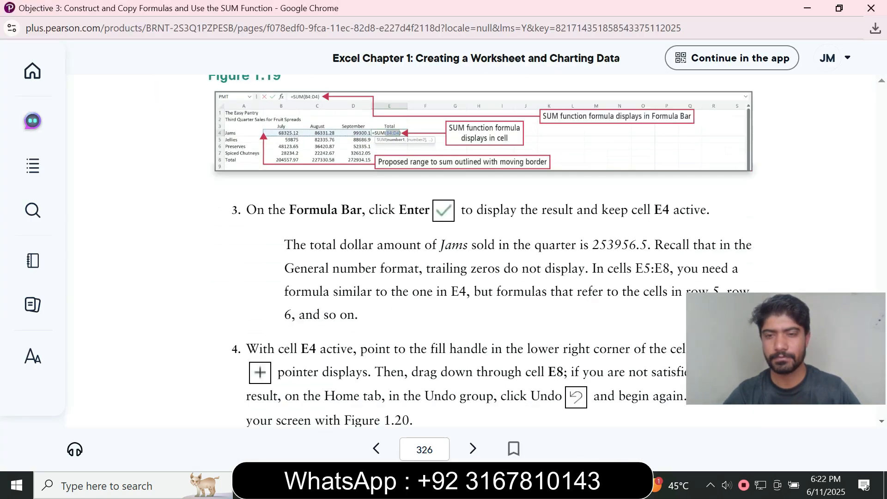
{"action": "left_click", "coordinate": [597, 486]}
{"action": "left_click", "coordinate": [564, 485]}
{"action": "left_click", "coordinate": [642, 416]}
{"action": "scroll", "coordinate": [470, 249], "scroll_direction": "down", "scroll_amount": 3}
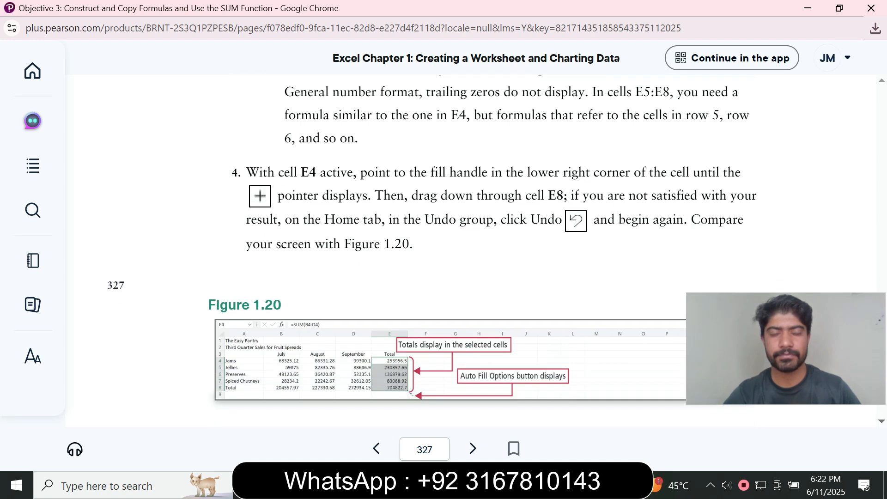
{"action": "scroll", "coordinate": [470, 250], "scroll_direction": "down", "scroll_amount": 1}
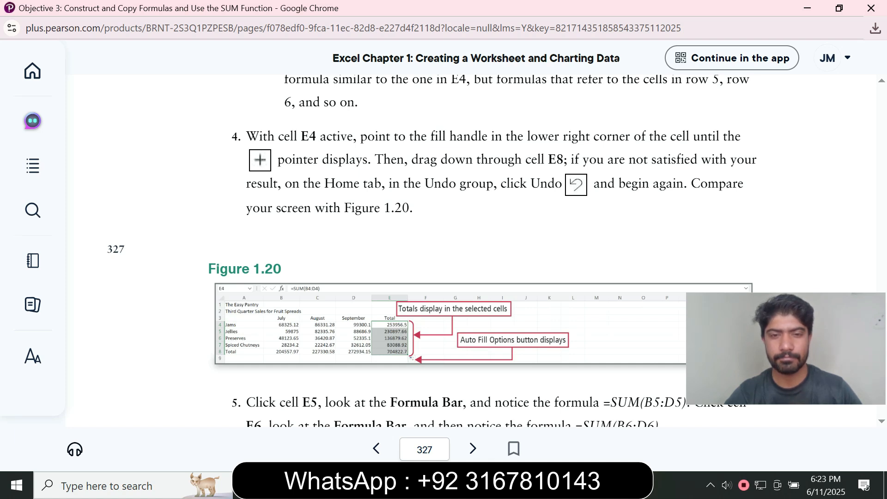
- Return to the eTextbook, read step 5 below Figure 1.20, and try to copy the formula =SUM(B5:D5)
{"action": "key", "text": "alt+Tab"}
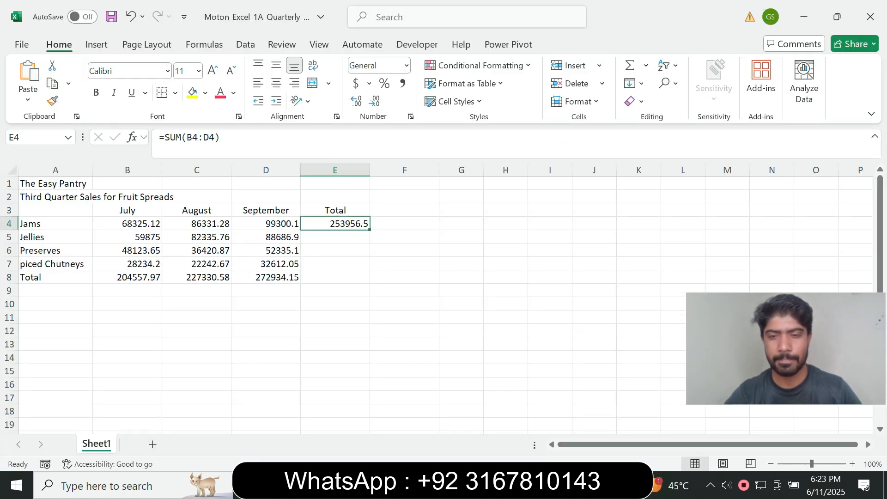
{"action": "left_click", "coordinate": [563, 485]}
{"action": "left_click", "coordinate": [639, 427]}
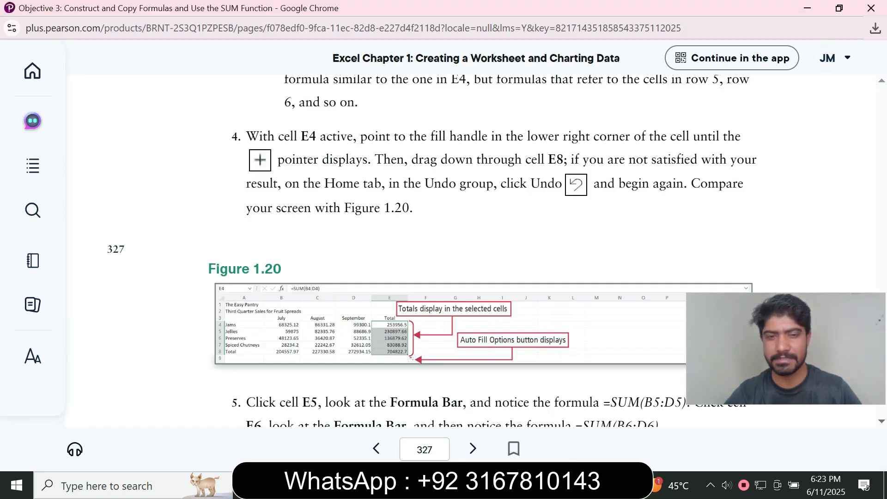
{"action": "scroll", "coordinate": [497, 250], "scroll_direction": "down", "scroll_amount": 2}
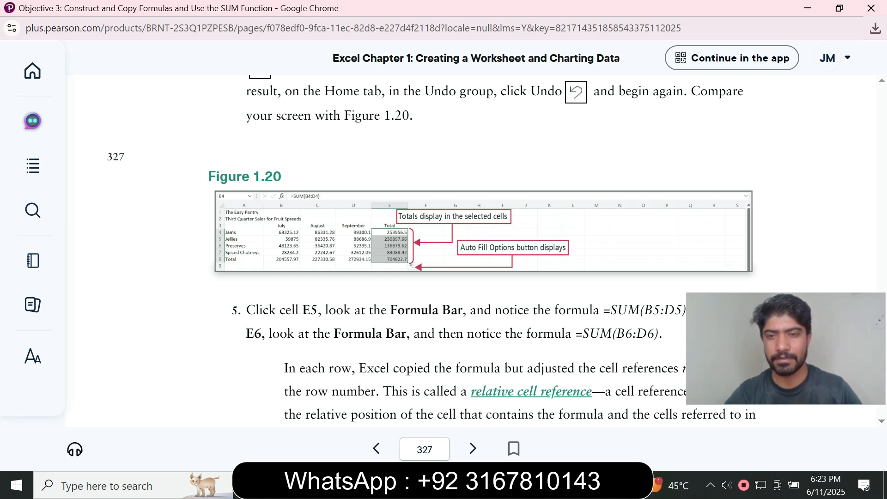
{"action": "scroll", "coordinate": [497, 250], "scroll_direction": "down", "scroll_amount": 2}
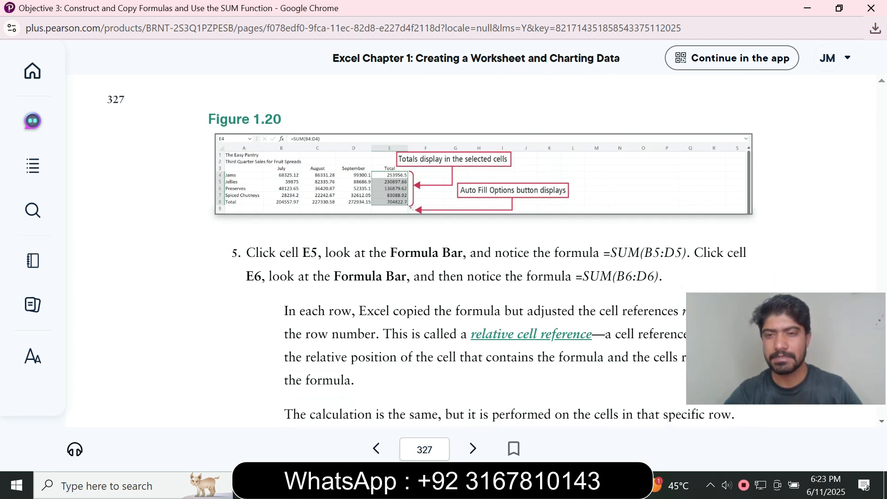
{"action": "left_click_drag", "start_coordinate": [604, 227], "coordinate": [687, 228]}
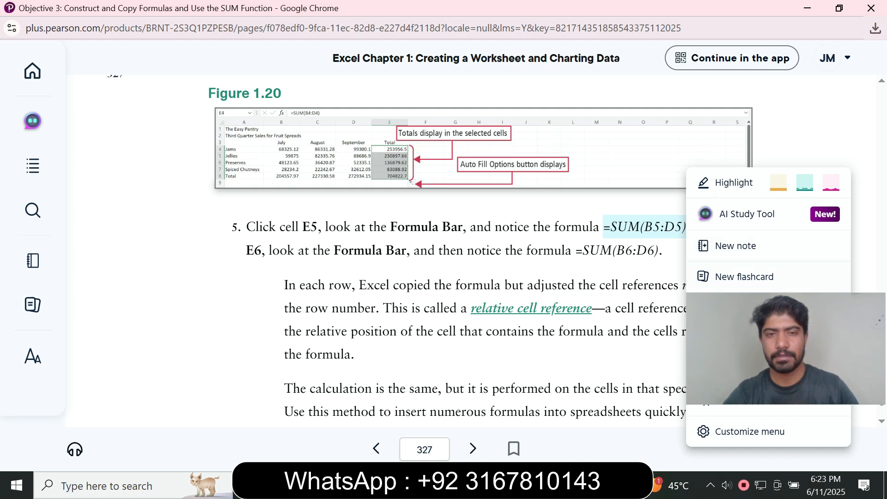
{"action": "left_click", "coordinate": [739, 308]}
- Switch to the Excel workbook and start a SUM formula in cell E5 for the Jellies row, clearing the wrongly pasted text
{"action": "key", "text": "alt+Tab"}
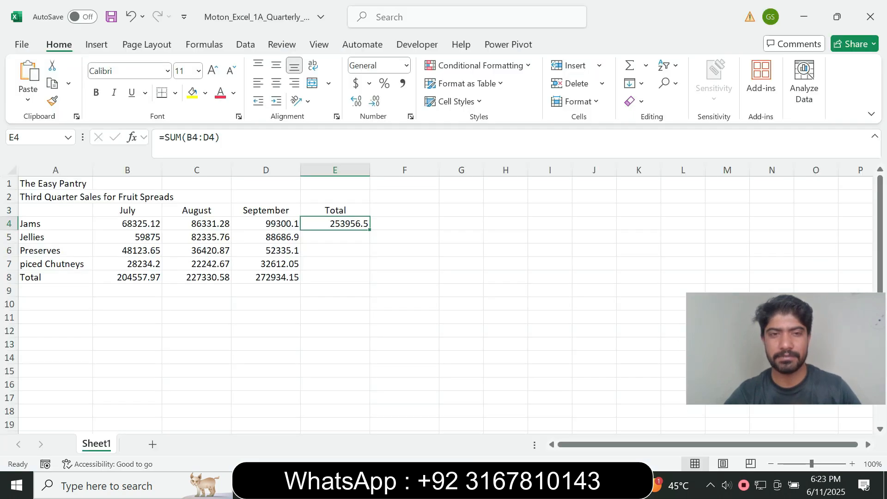
{"action": "left_click", "coordinate": [335, 237]}
{"action": "left_click", "coordinate": [277, 138]}
{"action": "type", "text": "Total"}
{"action": "key", "text": "BackSpace"}
{"action": "key", "text": "BackSpace"}
{"action": "key", "text": "BackSpace"}
{"action": "key", "text": "BackSpace"}
{"action": "key", "text": "BackSpace"}
{"action": "type", "text": "="}
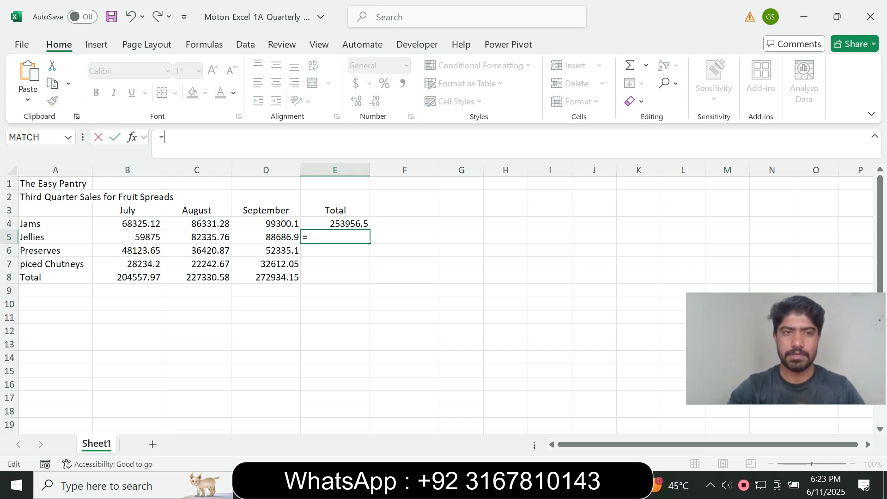
{"action": "type", "text": "sum"}
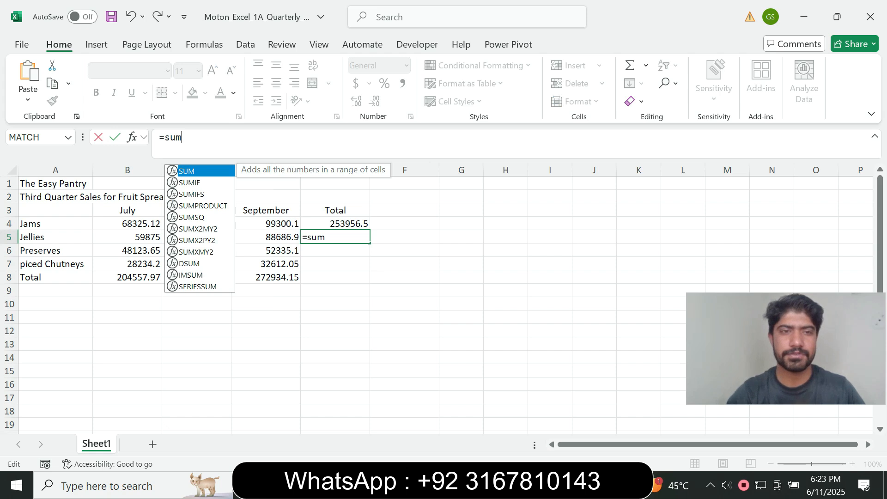
{"action": "key", "text": "Tab"}
- Check the E5 formula in step 5 of the eTextbook and complete it in the workbook as =SUM(B5:D5)
{"action": "left_click", "coordinate": [563, 485]}
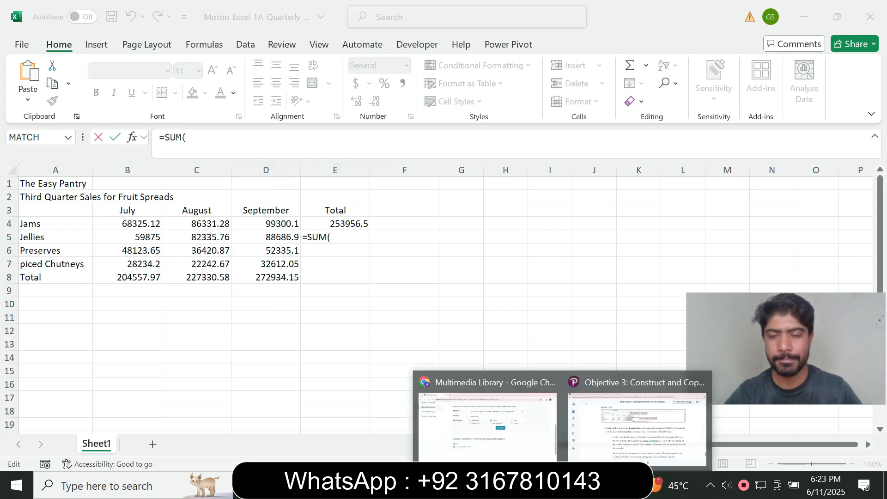
{"action": "left_click", "coordinate": [636, 416]}
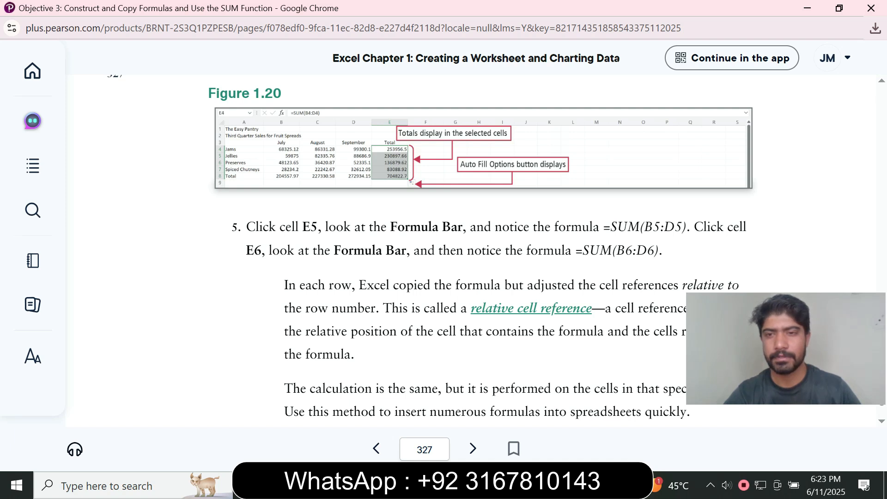
{"action": "key", "text": "alt+Tab"}
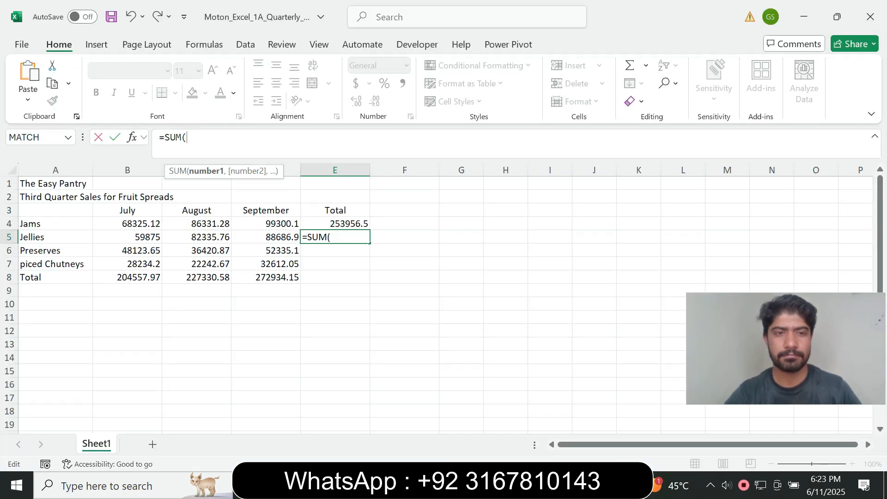
{"action": "type", "text": "B5"}
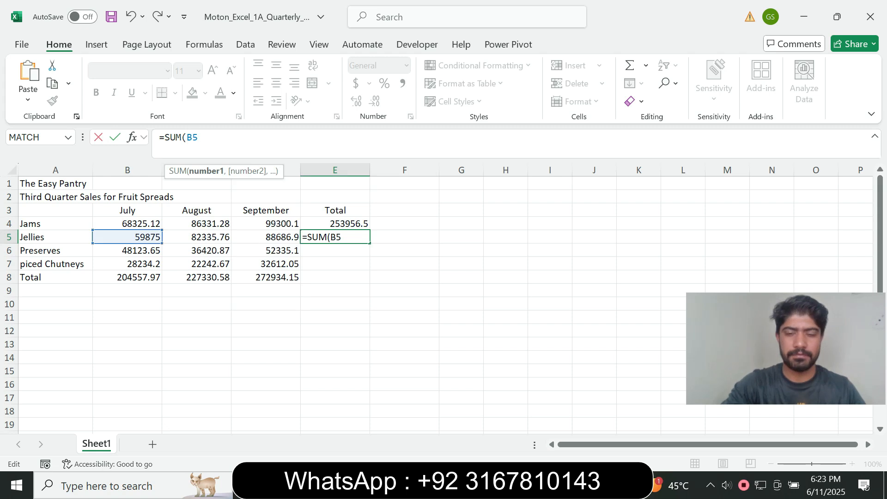
{"action": "type", "text": ":D5"}
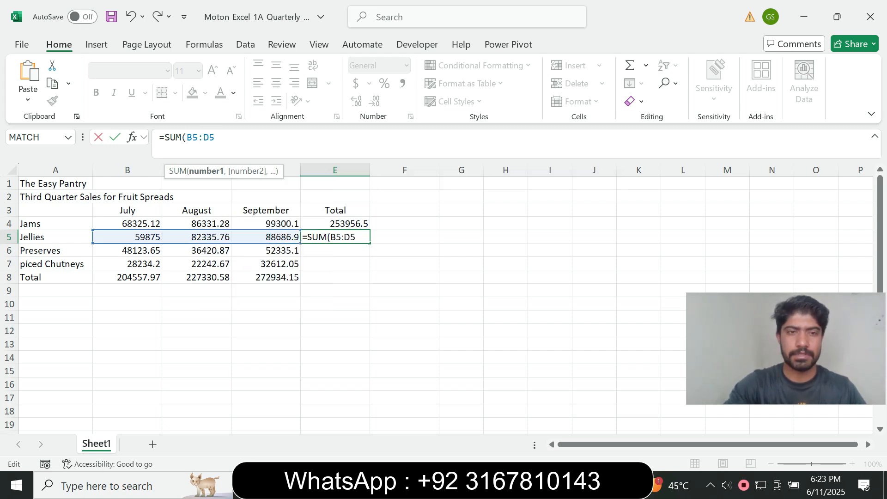
{"action": "key", "text": "Return"}
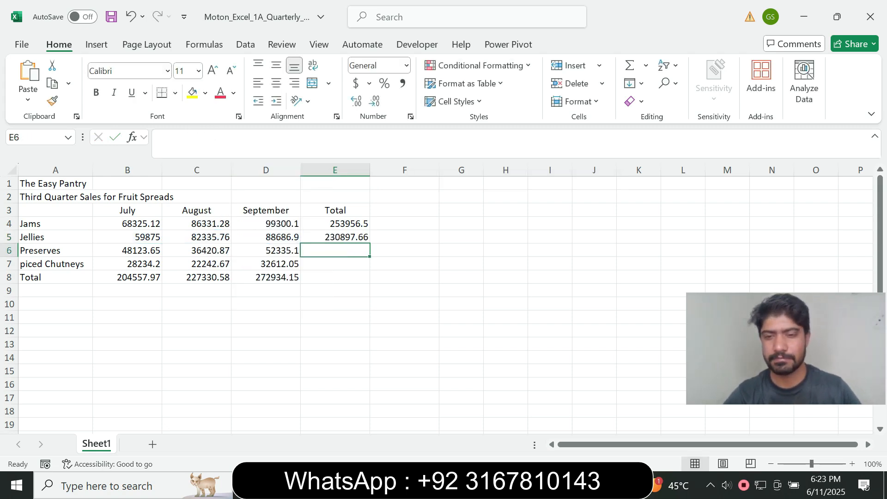
- Check the E6 formula in step 5 of the eTextbook and total the Preserves sales in workbook cell E6 with =SUM(B6:D6)
{"action": "left_click", "coordinate": [563, 486]}
{"action": "left_click", "coordinate": [637, 414]}
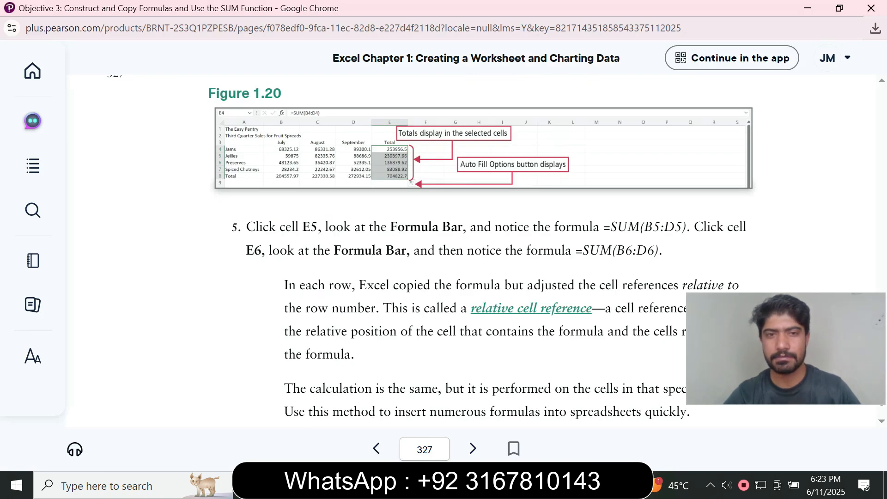
{"action": "key", "text": "alt+Tab"}
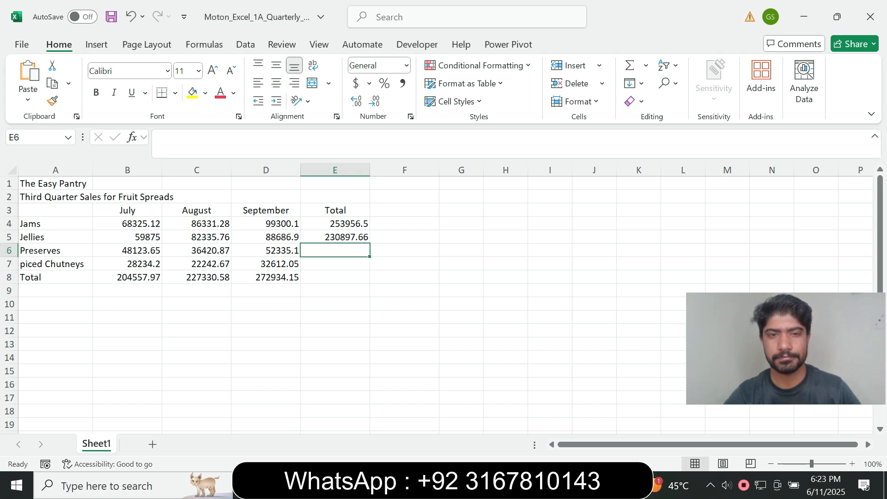
{"action": "key", "text": "alt+Tab"}
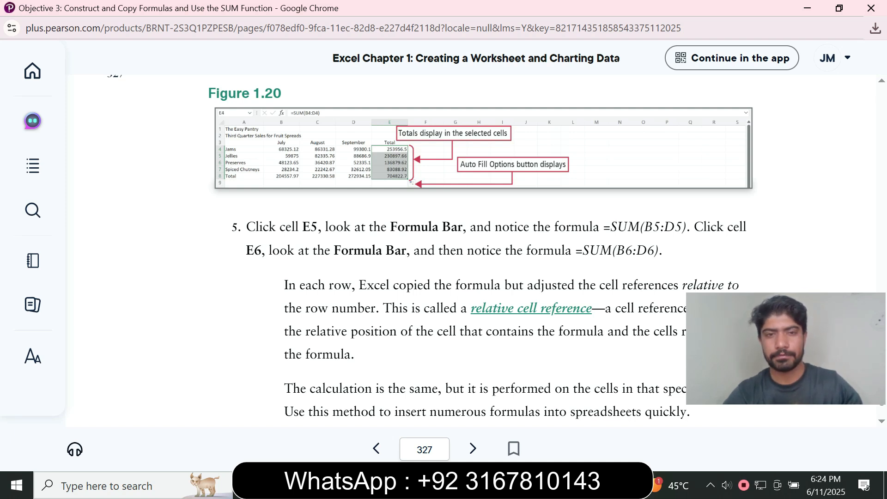
{"action": "key", "text": "alt+Tab"}
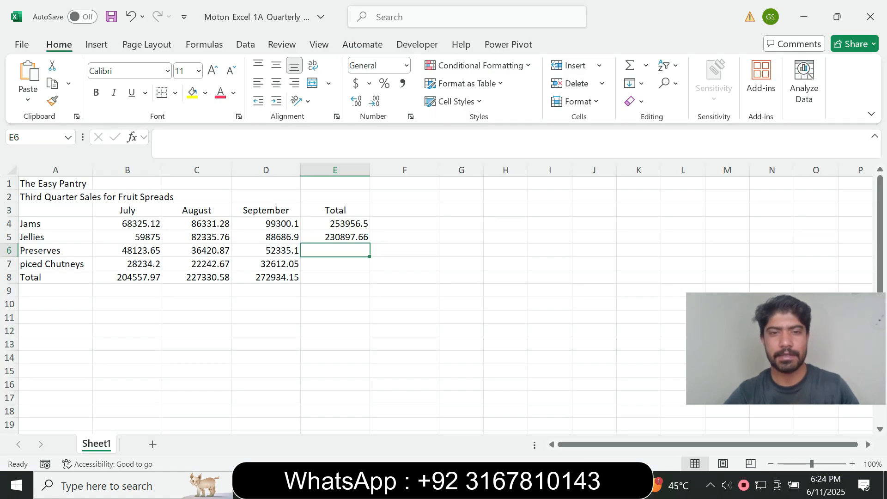
{"action": "type", "text": "="}
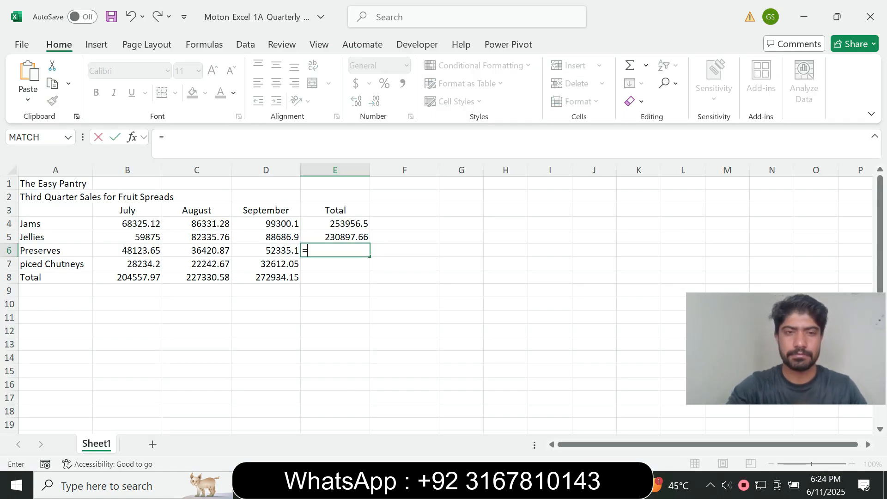
{"action": "type", "text": "sum"}
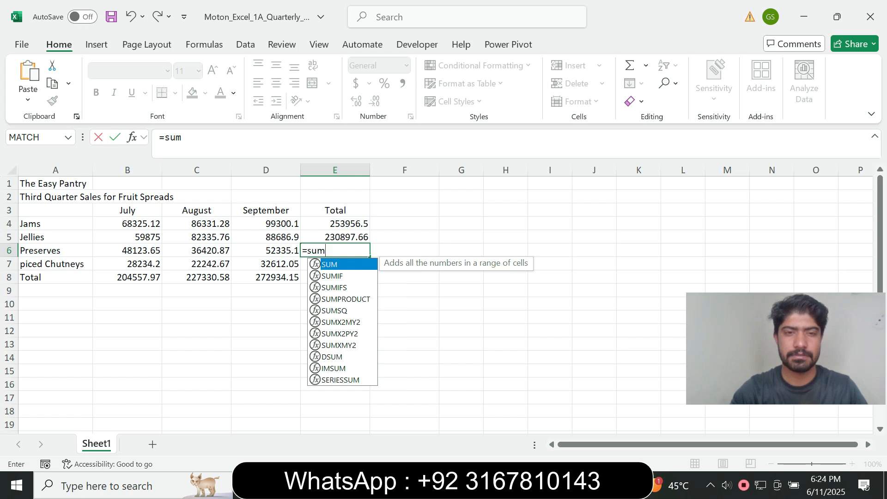
{"action": "key", "text": "Tab"}
{"action": "left_click_drag", "start_coordinate": [127, 250], "coordinate": [266, 250]}
{"action": "key", "text": "Return"}
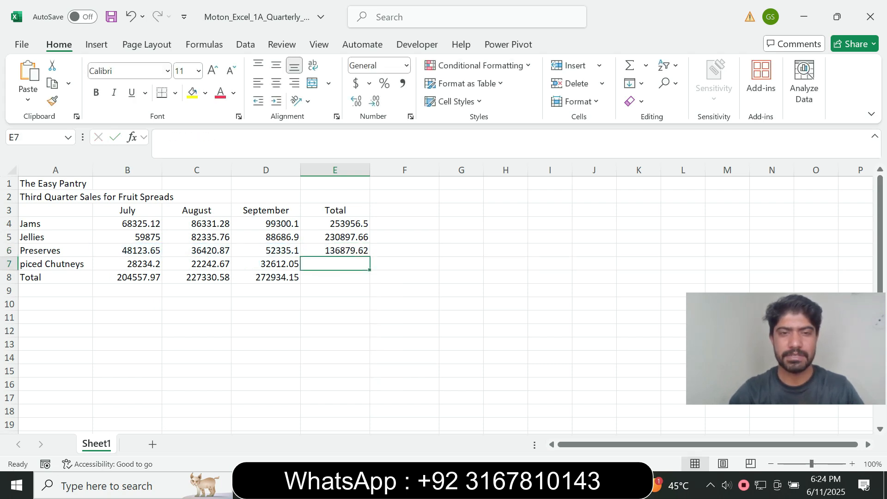
- Read step 6 of the activity in the eTextbook, return to the Excel workbook and save it
{"action": "mouse_move", "coordinate": [563, 486]}
{"action": "left_click", "coordinate": [638, 425]}
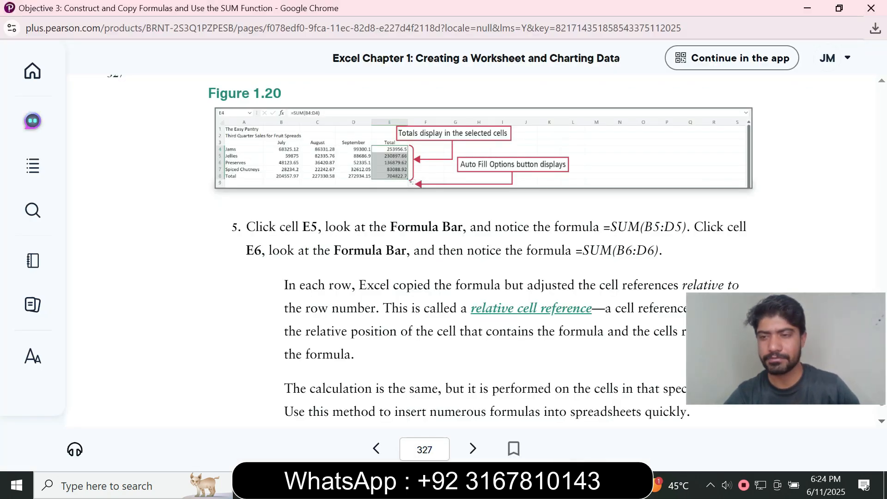
{"action": "scroll", "coordinate": [462, 249], "scroll_direction": "down", "scroll_amount": 1}
{"action": "scroll", "coordinate": [462, 250], "scroll_direction": "down", "scroll_amount": 1}
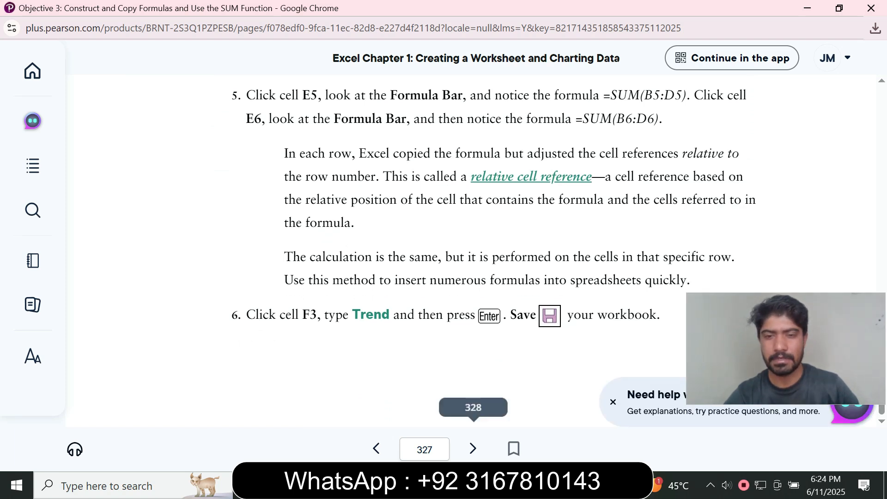
{"action": "key", "text": "alt+Tab"}
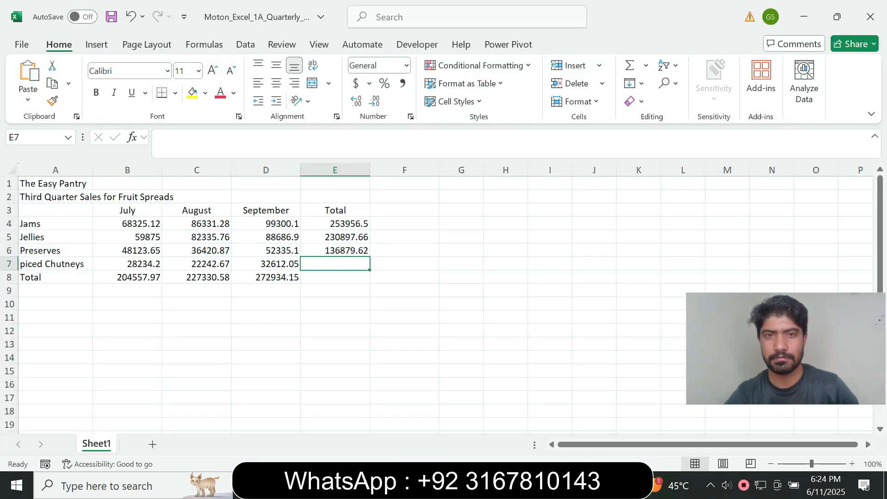
{"action": "key", "text": "ctrl+s"}
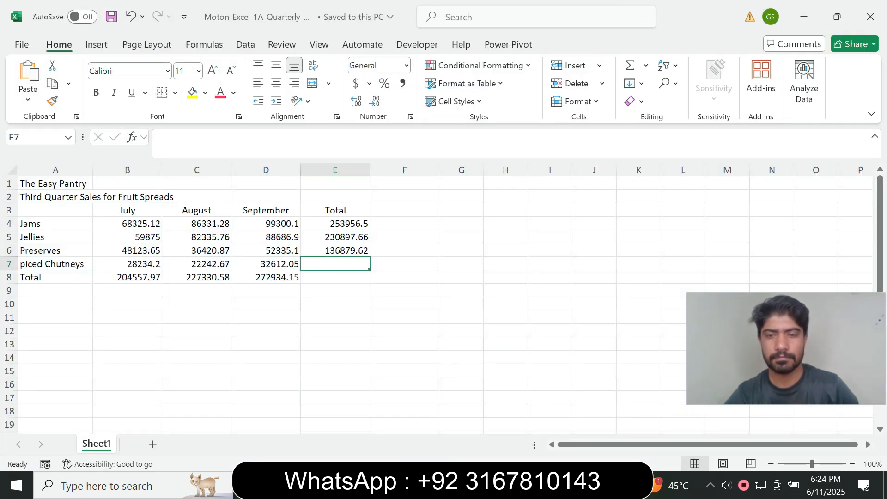
- Switch to the eTextbook and read the Objective 4 instructions on Merge & Center and cell styles, through Figure 1.21
{"action": "left_click", "coordinate": [563, 485]}
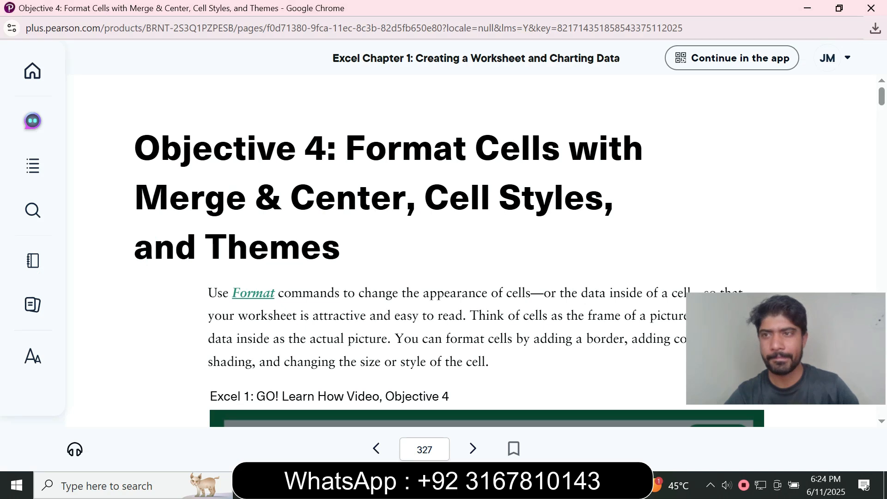
{"action": "scroll", "coordinate": [444, 250], "scroll_direction": "down", "scroll_amount": 12}
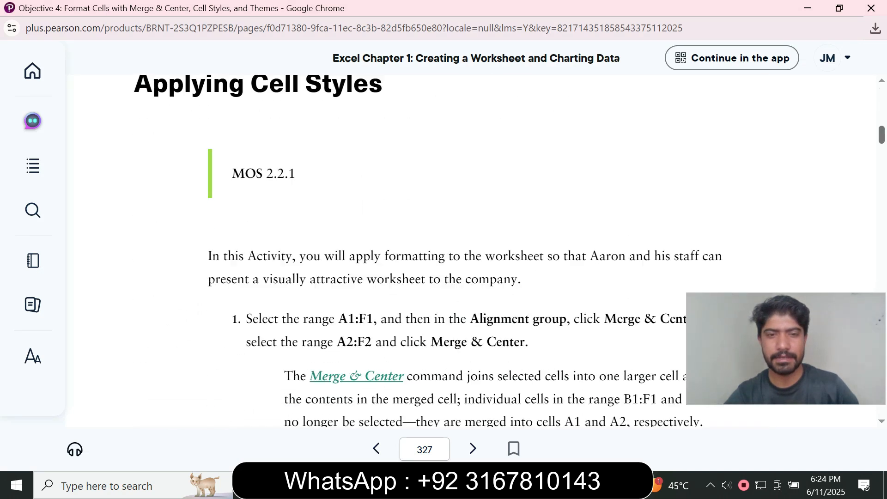
{"action": "scroll", "coordinate": [443, 250], "scroll_direction": "down", "scroll_amount": 1}
{"action": "scroll", "coordinate": [444, 249], "scroll_direction": "down", "scroll_amount": 10}
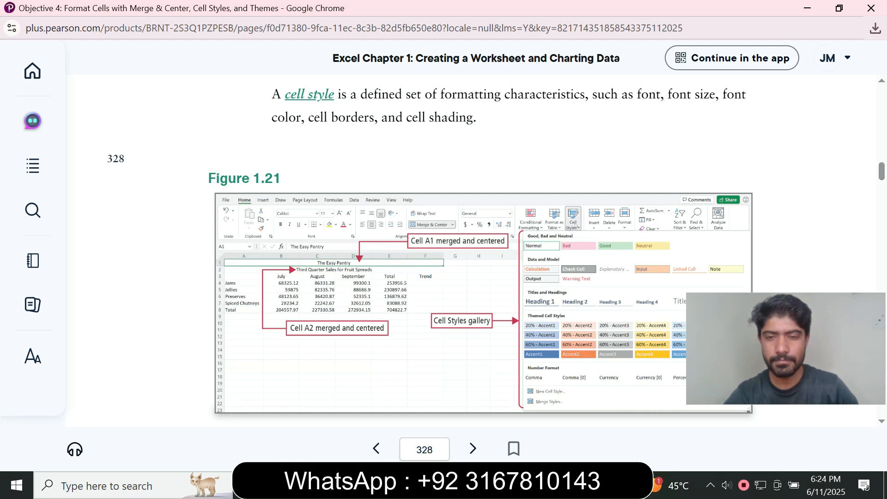
- Switch to the Excel workbook and total the Spiced Chutneys sales in cell E7 by summing B7:D7
{"action": "left_click", "coordinate": [596, 486]}
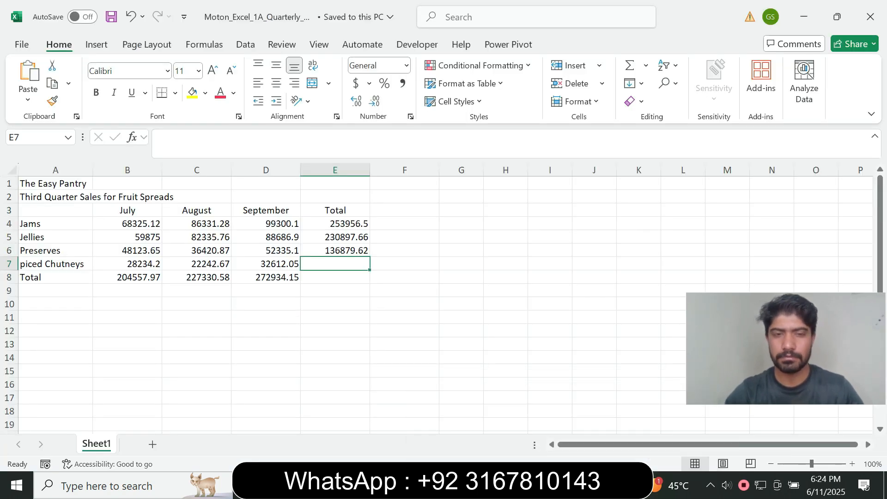
{"action": "type", "text": "=sum"}
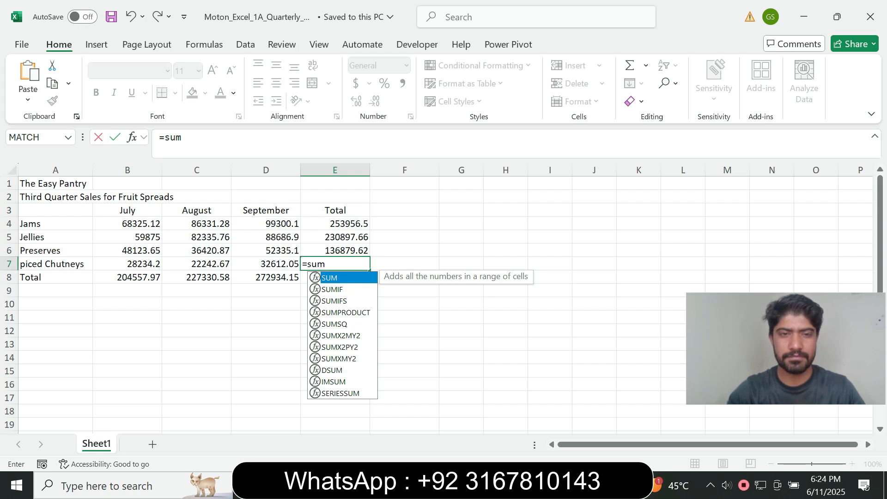
{"action": "key", "text": "Tab"}
{"action": "scroll", "coordinate": [194, 231], "scroll_direction": "down", "scroll_amount": 1}
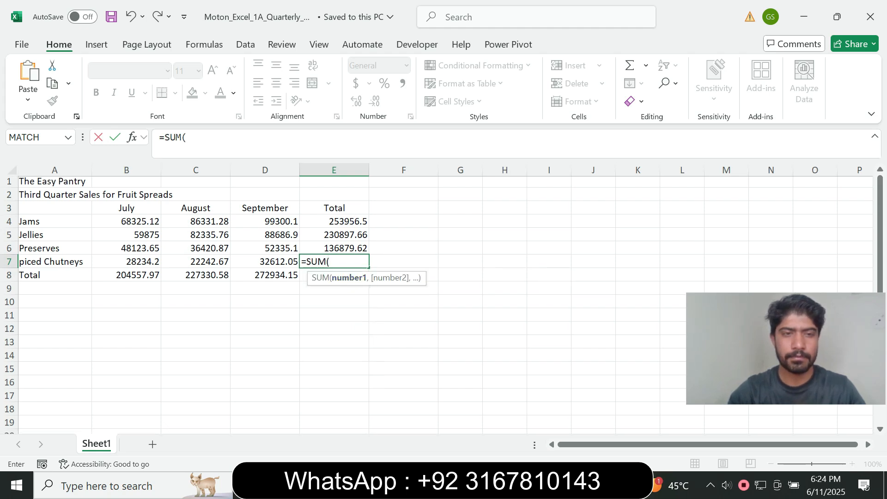
{"action": "left_click_drag", "start_coordinate": [123, 261], "coordinate": [277, 261]}
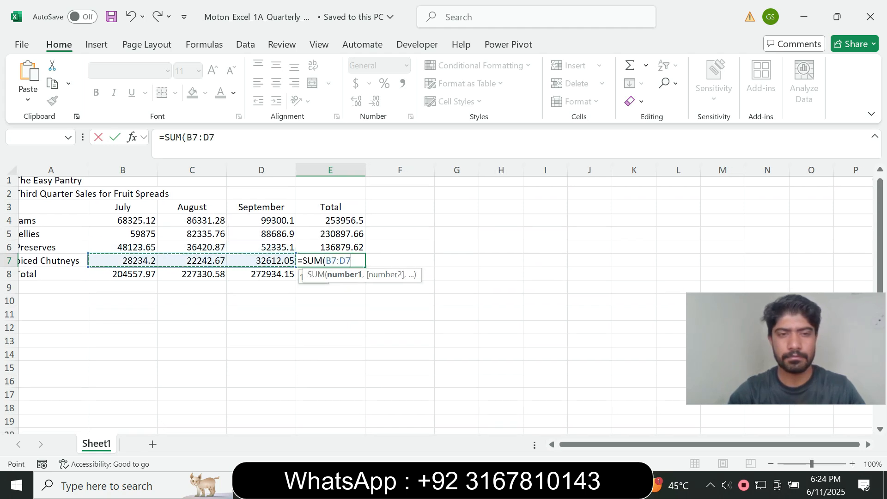
{"action": "key", "text": "Return"}
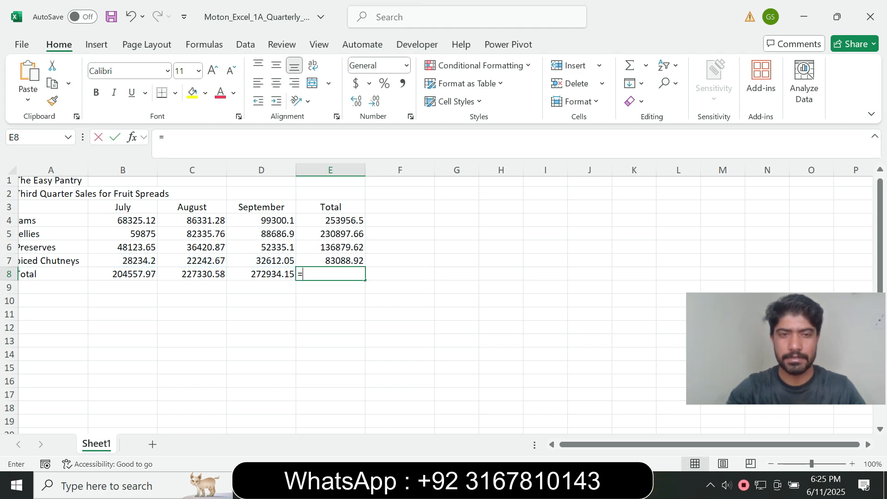
- Enter the grand total in cell E8 by summing the monthly totals in B8:D8
{"action": "type", "text": "=sum"}
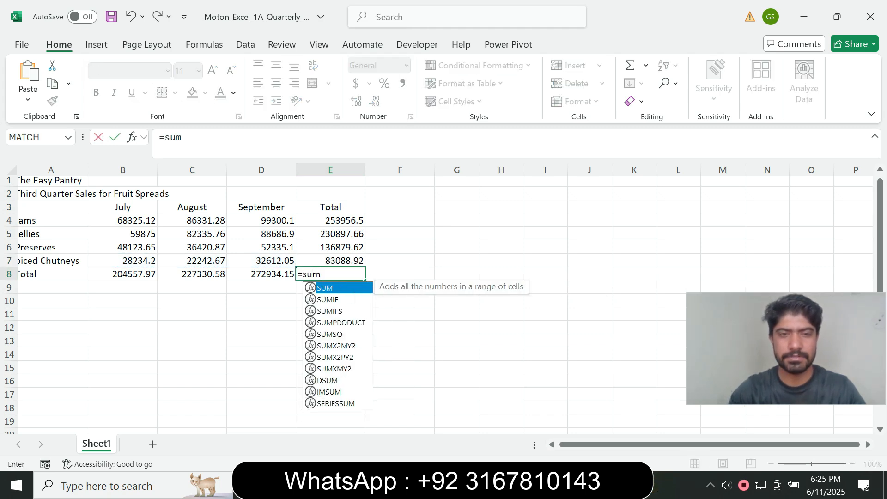
{"action": "key", "text": "Tab"}
{"action": "left_click_drag", "start_coordinate": [123, 274], "coordinate": [273, 274]}
{"action": "key", "text": "Return"}
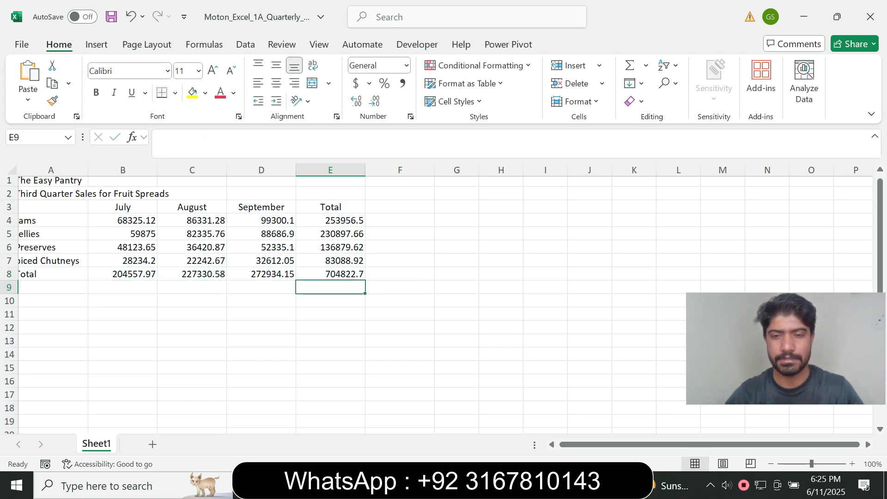
- Switch to the eTextbook to read step 2 of the activity, and select cell A1 in the Excel workbook
{"action": "left_click", "coordinate": [562, 485]}
{"action": "left_click", "coordinate": [637, 416]}
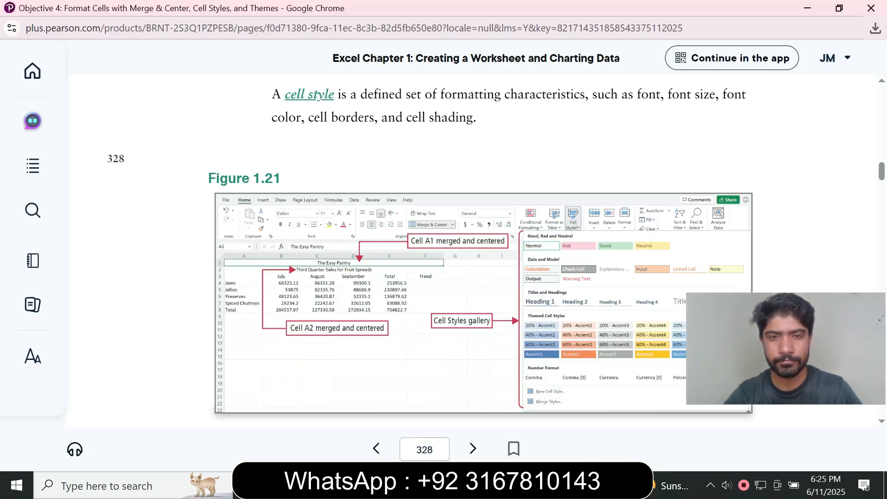
{"action": "scroll", "coordinate": [463, 254], "scroll_direction": "up", "scroll_amount": 6}
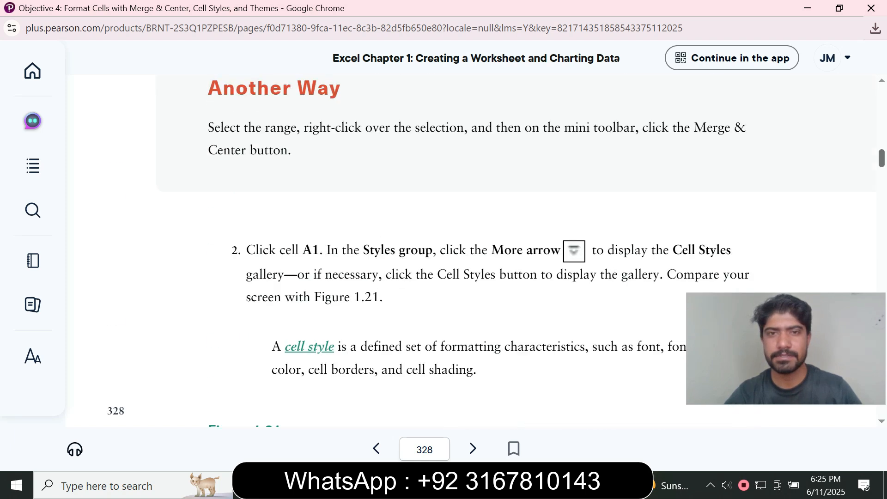
{"action": "scroll", "coordinate": [462, 255], "scroll_direction": "down", "scroll_amount": 1}
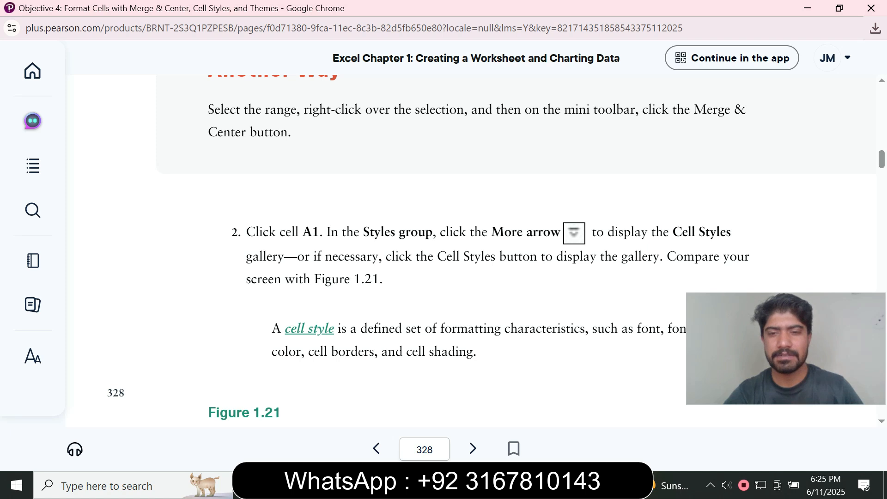
{"action": "key", "text": "alt+Tab"}
{"action": "left_click", "coordinate": [52, 182]}
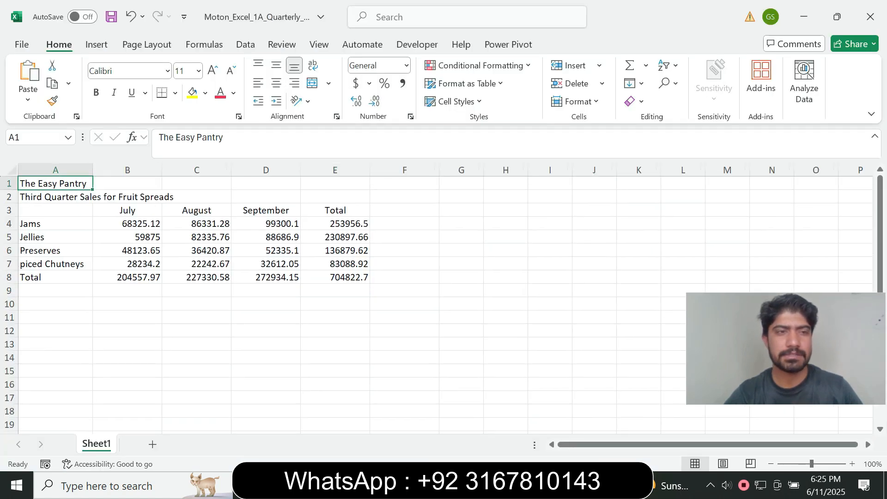
- Switch to the eTextbook and read steps 2 to 5 on applying the Title and Heading 1 cell styles, and return to the Excel workbook
{"action": "key", "text": "alt+Tab"}
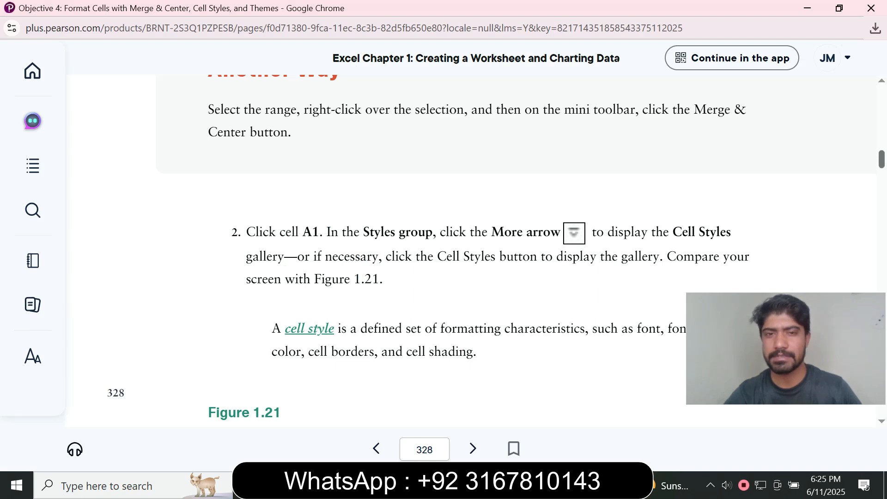
{"action": "scroll", "coordinate": [476, 249], "scroll_direction": "down", "scroll_amount": 4}
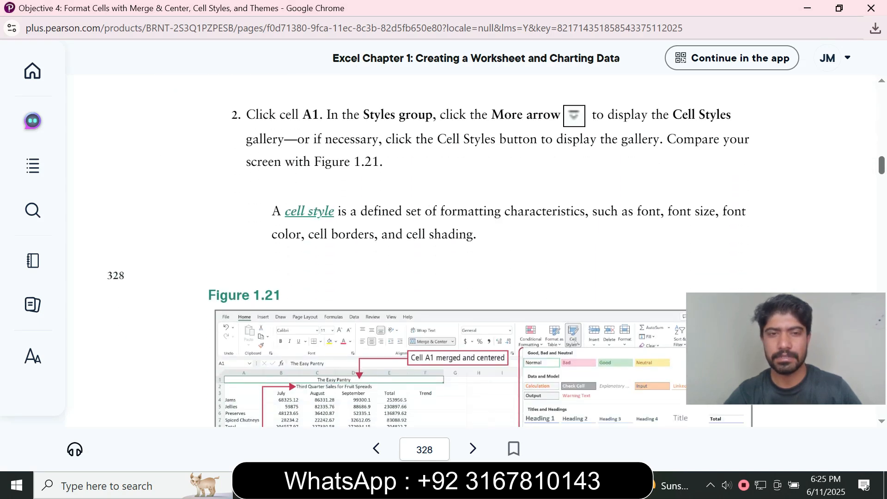
{"action": "scroll", "coordinate": [476, 250], "scroll_direction": "down", "scroll_amount": 6}
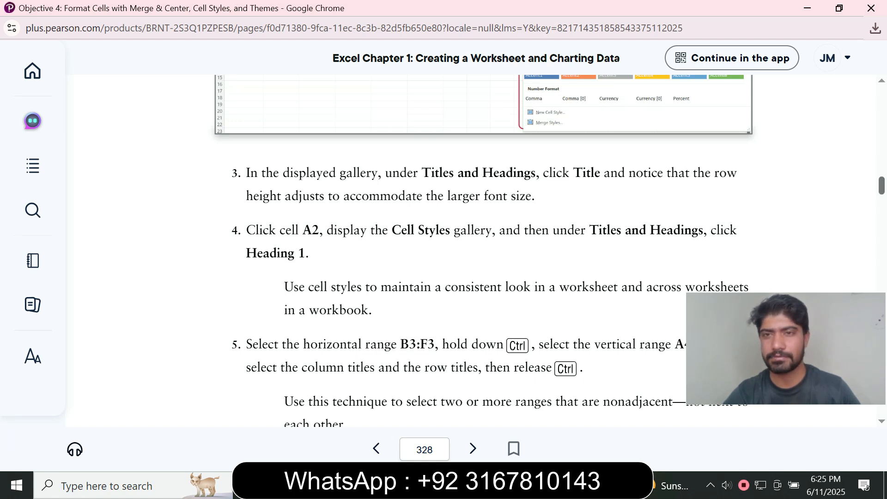
{"action": "scroll", "coordinate": [476, 250], "scroll_direction": "up", "scroll_amount": 2}
{"action": "scroll", "coordinate": [476, 249], "scroll_direction": "down", "scroll_amount": 1}
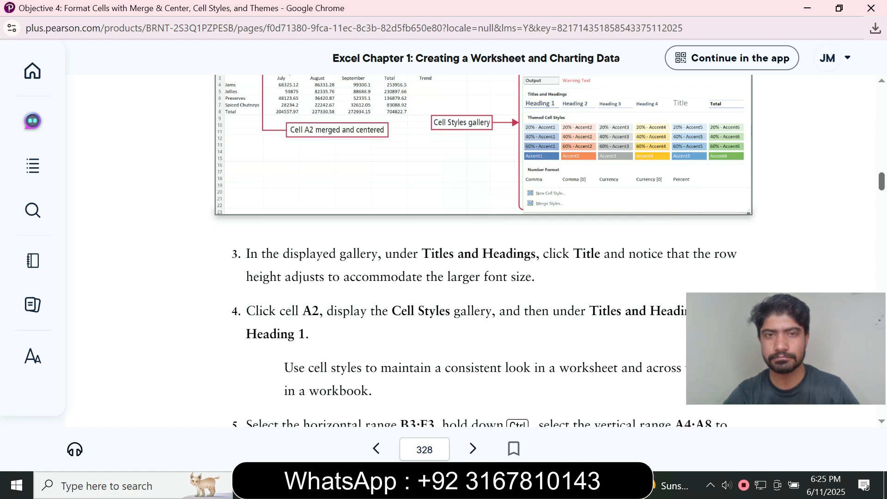
{"action": "scroll", "coordinate": [476, 249], "scroll_direction": "up", "scroll_amount": 2}
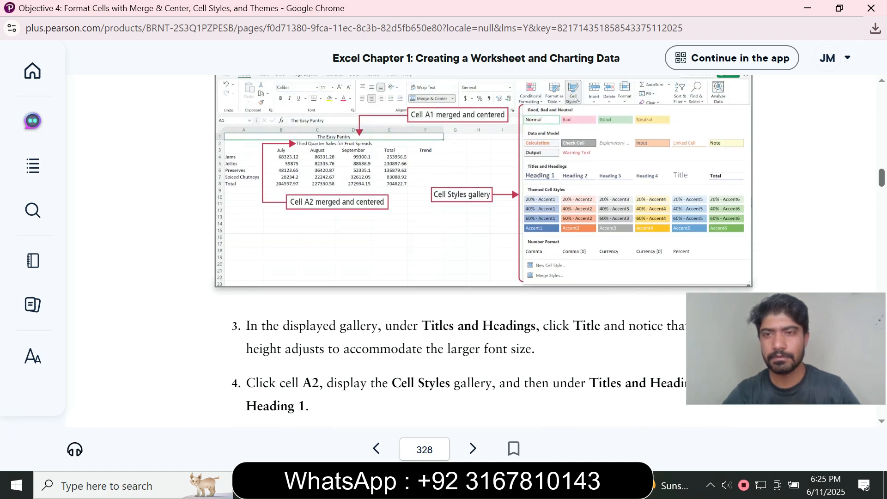
{"action": "scroll", "coordinate": [476, 249], "scroll_direction": "down", "scroll_amount": 3}
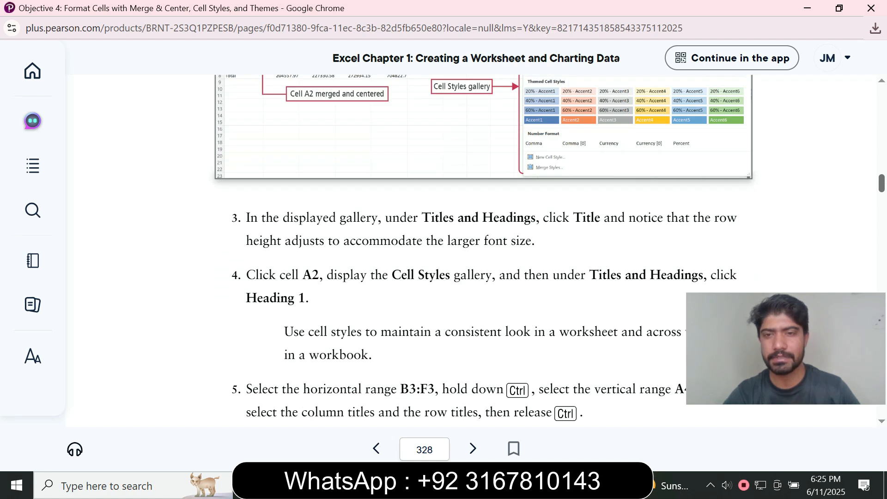
{"action": "key", "text": "alt+Tab"}
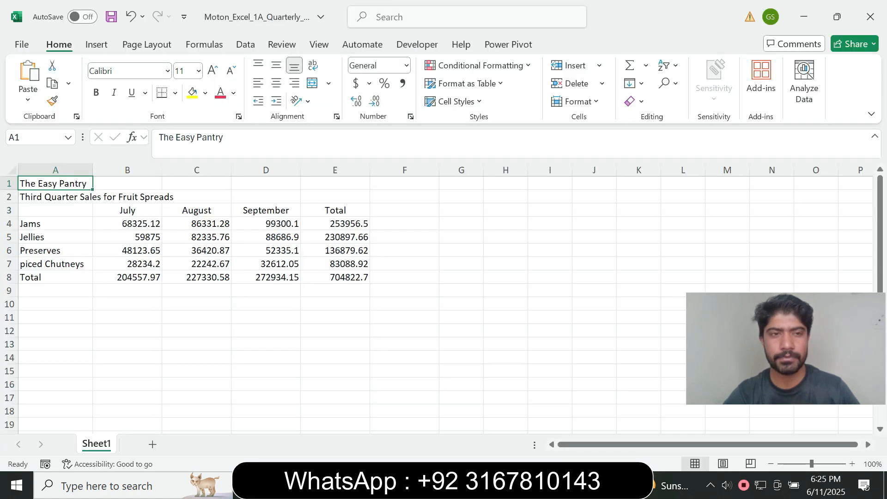
- Switch to the eTextbook and go back through the cell style instructions to step 1 on Merge & Center
{"action": "mouse_move", "coordinate": [564, 485]}
{"action": "left_click", "coordinate": [640, 425]}
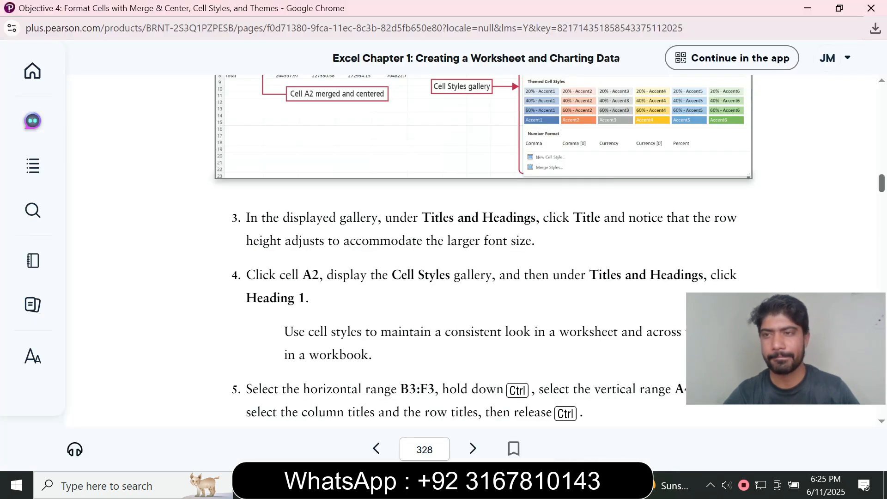
{"action": "scroll", "coordinate": [481, 250], "scroll_direction": "up", "scroll_amount": 8}
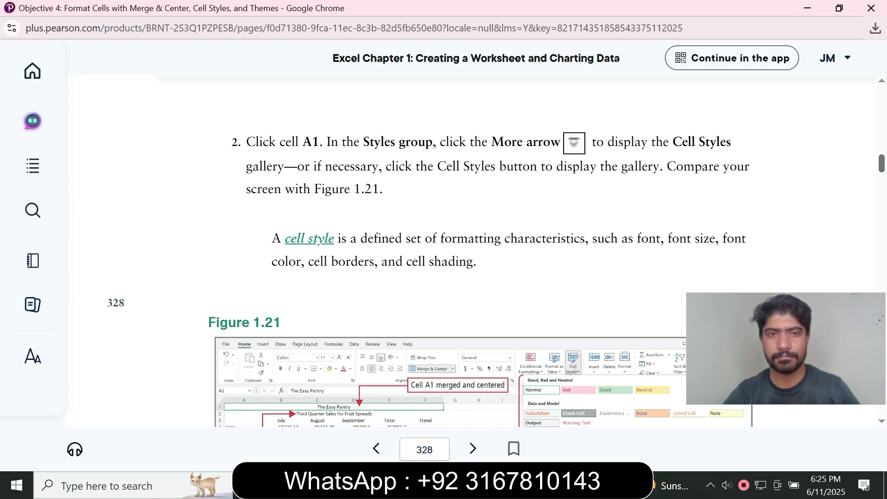
{"action": "scroll", "coordinate": [428, 265], "scroll_direction": "down", "scroll_amount": 1}
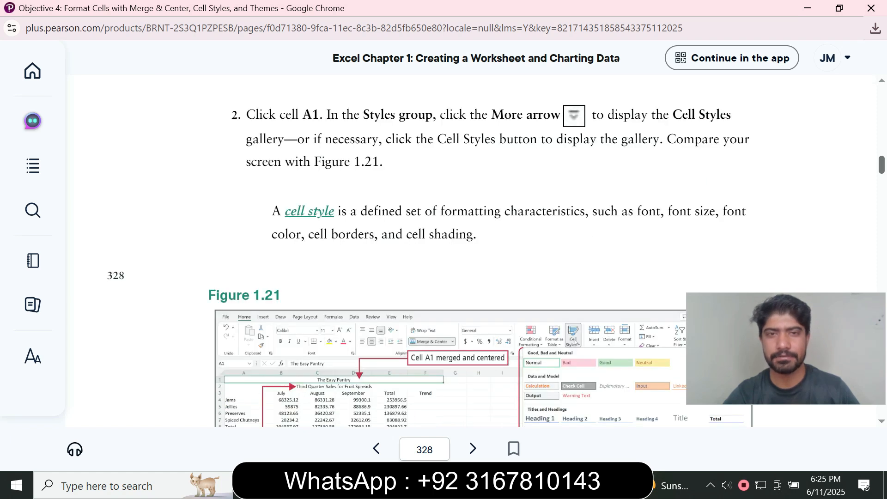
{"action": "scroll", "coordinate": [481, 249], "scroll_direction": "down", "scroll_amount": 9}
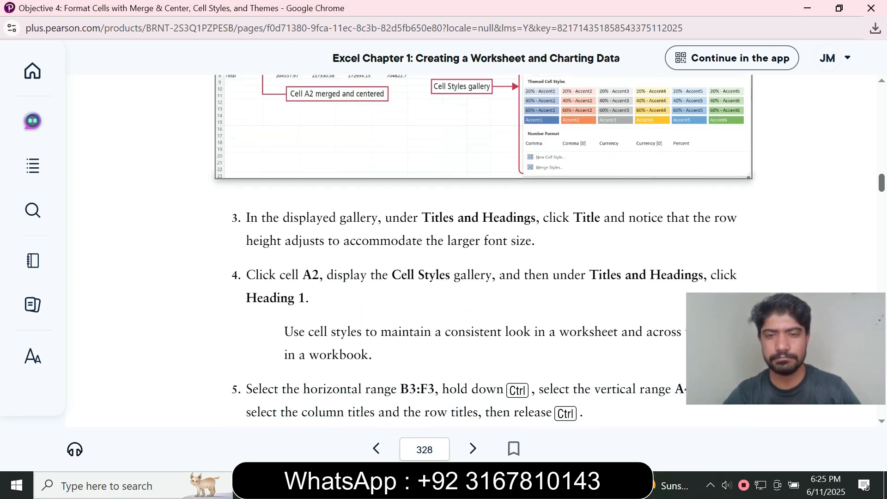
{"action": "scroll", "coordinate": [481, 250], "scroll_direction": "down", "scroll_amount": 1}
{"action": "scroll", "coordinate": [481, 249], "scroll_direction": "up", "scroll_amount": 15}
{"action": "scroll", "coordinate": [481, 250], "scroll_direction": "up", "scroll_amount": 2}
{"action": "scroll", "coordinate": [481, 250], "scroll_direction": "down", "scroll_amount": 2}
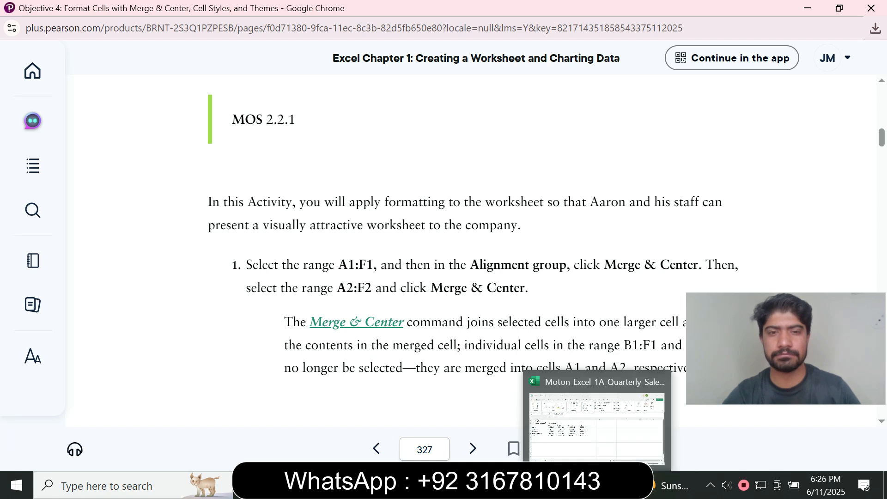
- Switch to the Excel workbook and apply Merge & Center to the title across A1:F1
{"action": "left_click", "coordinate": [598, 485]}
{"action": "left_click_drag", "start_coordinate": [53, 184], "coordinate": [416, 183]}
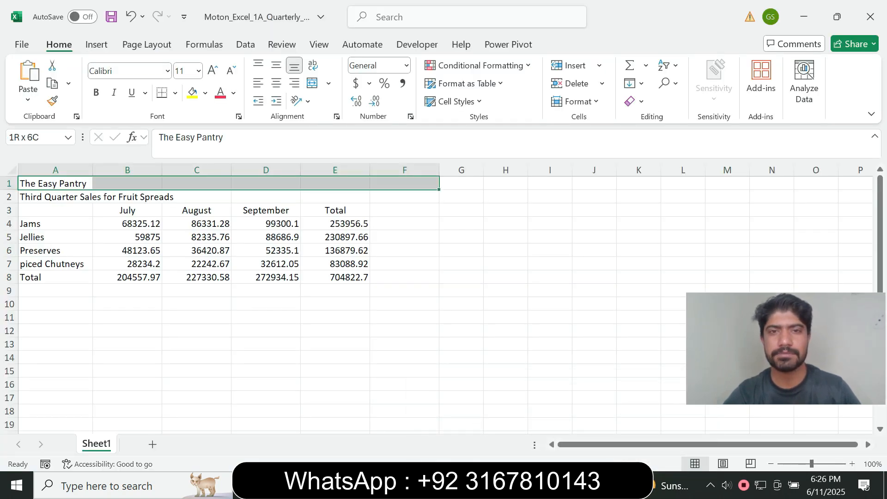
{"action": "left_click", "coordinate": [312, 83]}
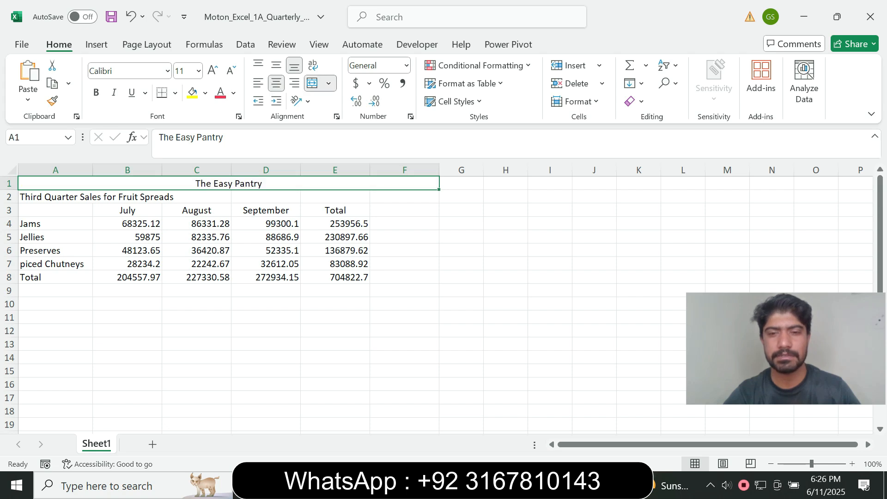
- Switch to the eTextbook and check in step 1 which second range needs Merge & Center
{"action": "mouse_move", "coordinate": [560, 485]}
{"action": "left_click", "coordinate": [630, 419]}
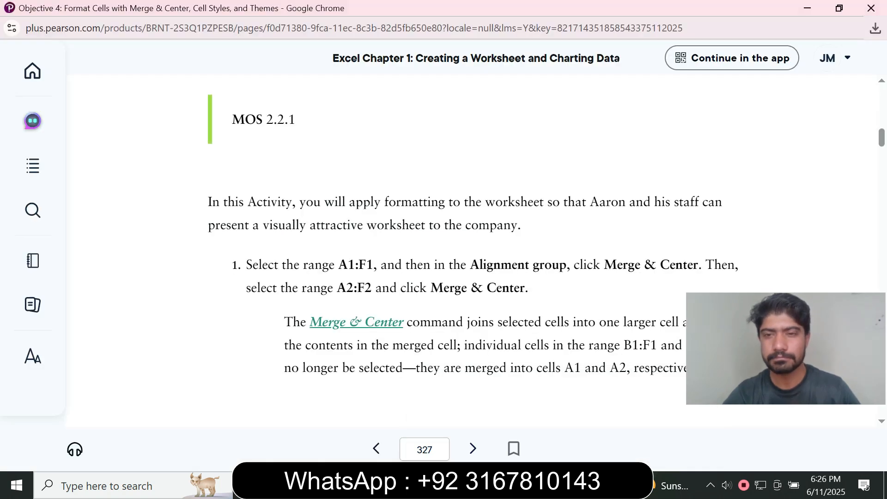
{"action": "left_click_drag", "start_coordinate": [337, 289], "coordinate": [366, 290]}
{"action": "left_click", "coordinate": [355, 322]}
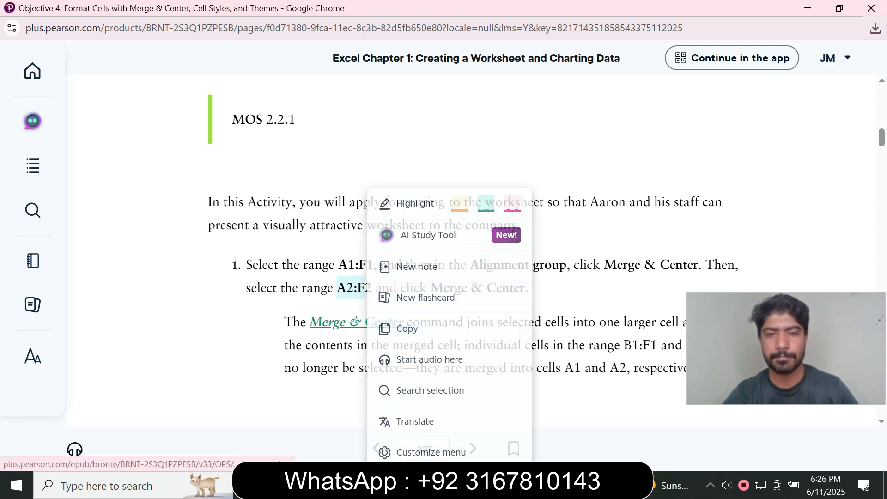
{"action": "key", "text": "Escape"}
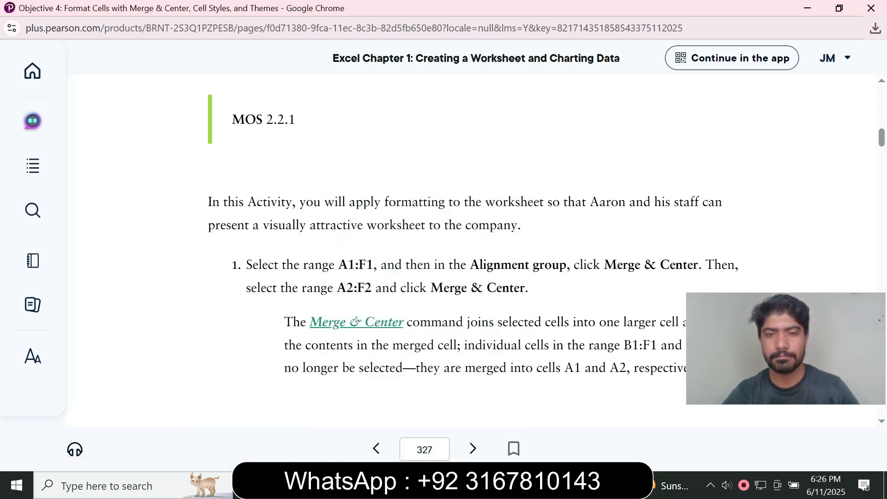
- Switch to the Excel workbook, apply Merge & Center to the subtitle across A2:F2, and return to the eTextbook
{"action": "left_click", "coordinate": [597, 485]}
{"action": "left_click", "coordinate": [55, 197]}
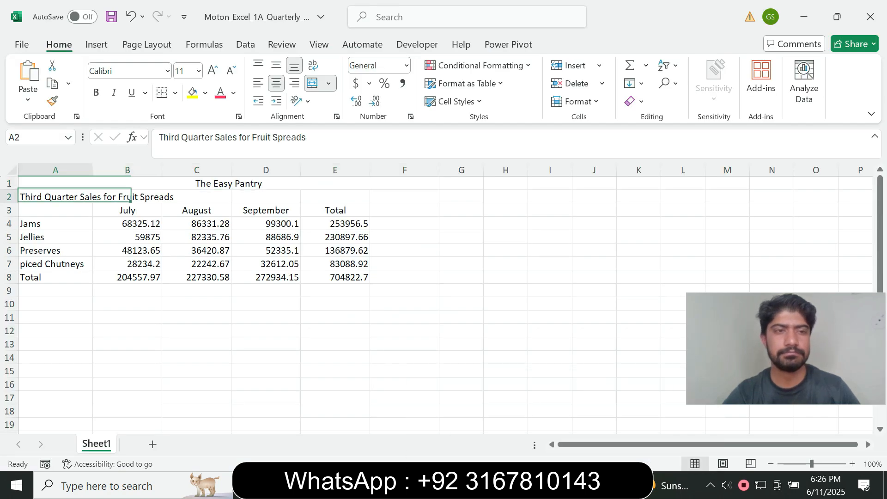
{"action": "left_click_drag", "start_coordinate": [56, 197], "coordinate": [405, 197]}
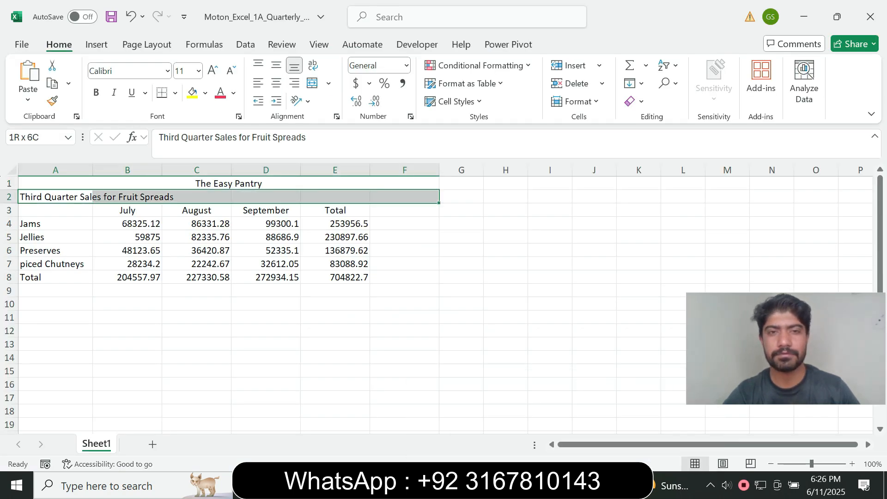
{"action": "left_click", "coordinate": [313, 84]}
{"action": "left_click", "coordinate": [562, 486]}
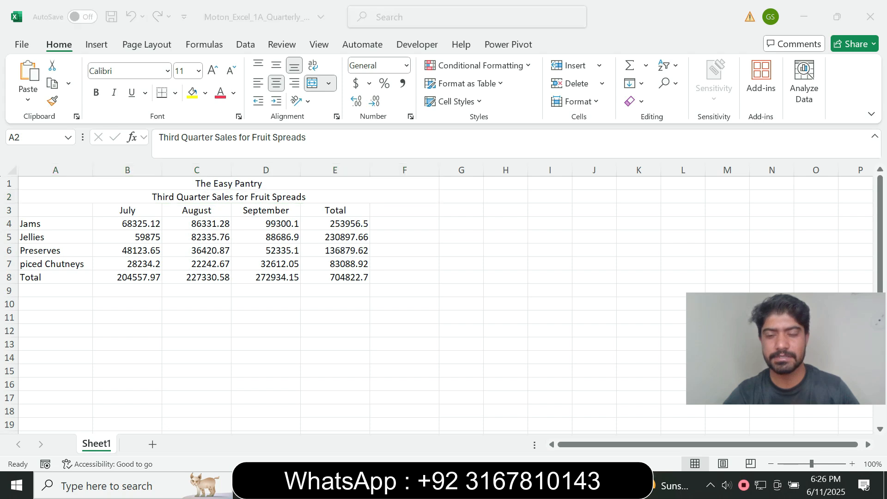
{"action": "left_click", "coordinate": [637, 420]}
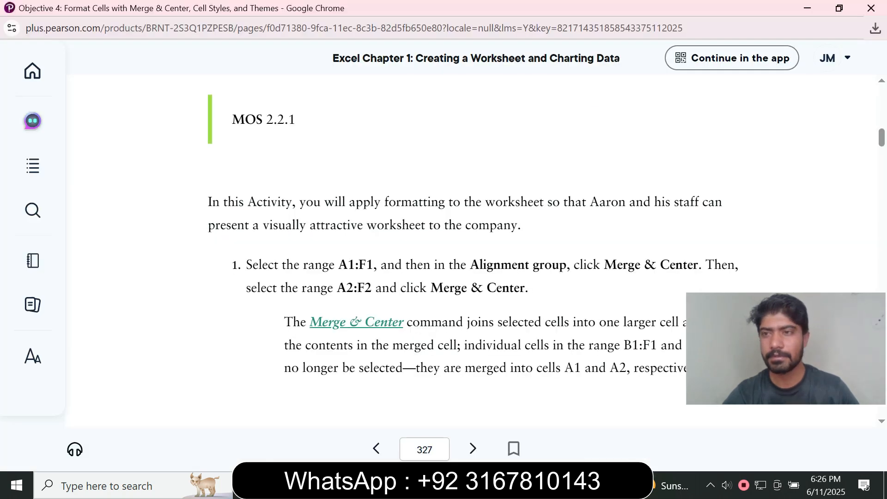
- Follow the textbook's cell style instructions by switching to the Excel workbook and applying the Title style to cell A1
{"action": "scroll", "coordinate": [462, 250], "scroll_direction": "down", "scroll_amount": 3}
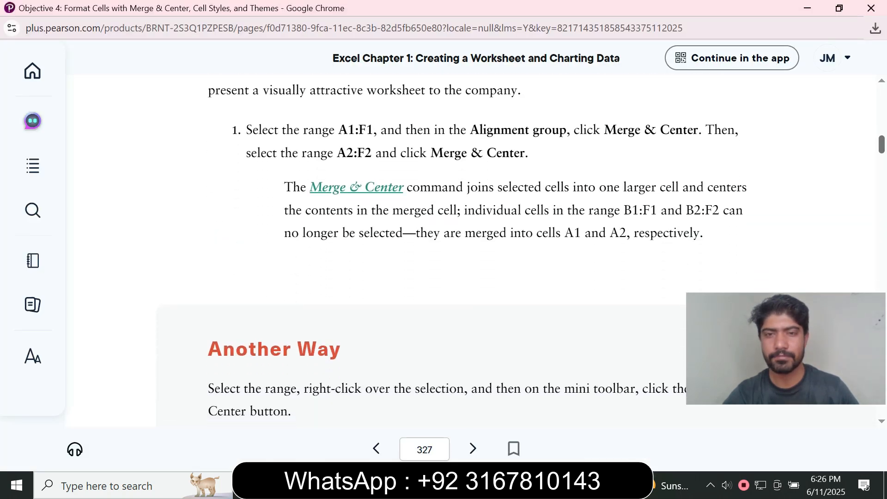
{"action": "scroll", "coordinate": [462, 249], "scroll_direction": "down", "scroll_amount": 8}
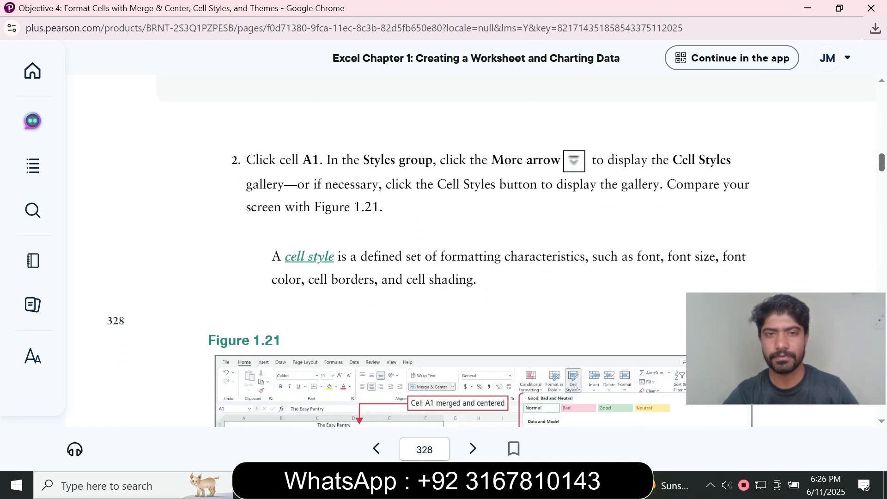
{"action": "scroll", "coordinate": [463, 250], "scroll_direction": "down", "scroll_amount": 1}
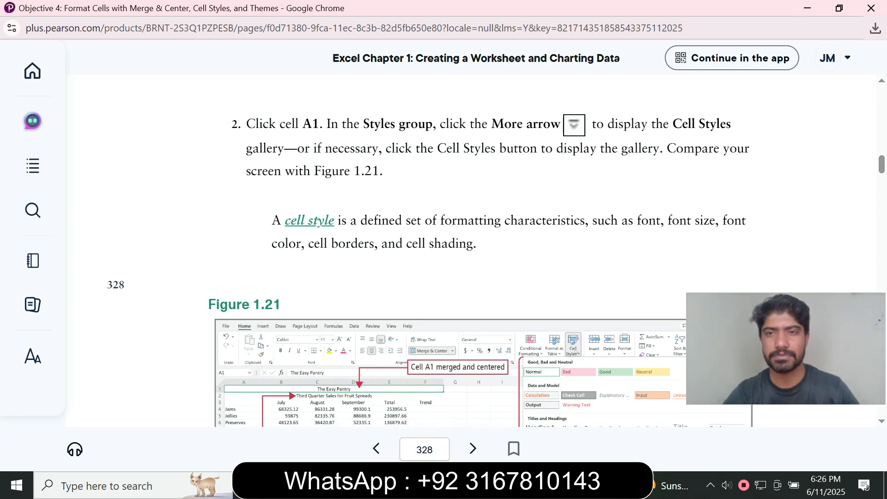
{"action": "scroll", "coordinate": [463, 249], "scroll_direction": "down", "scroll_amount": 7}
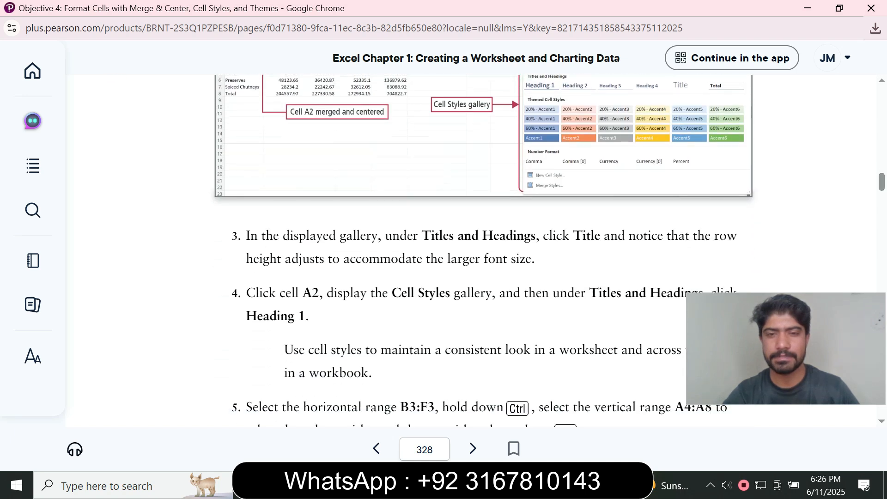
{"action": "key", "text": "alt+Tab"}
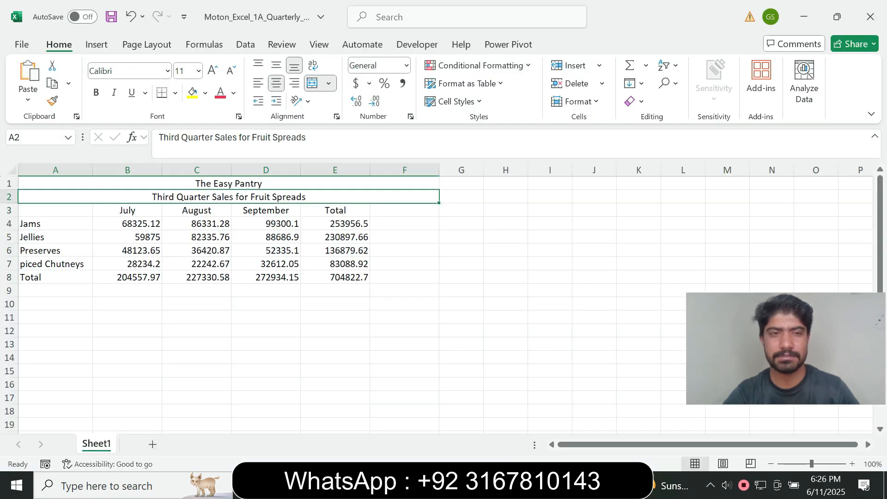
{"action": "left_click", "coordinate": [228, 184]}
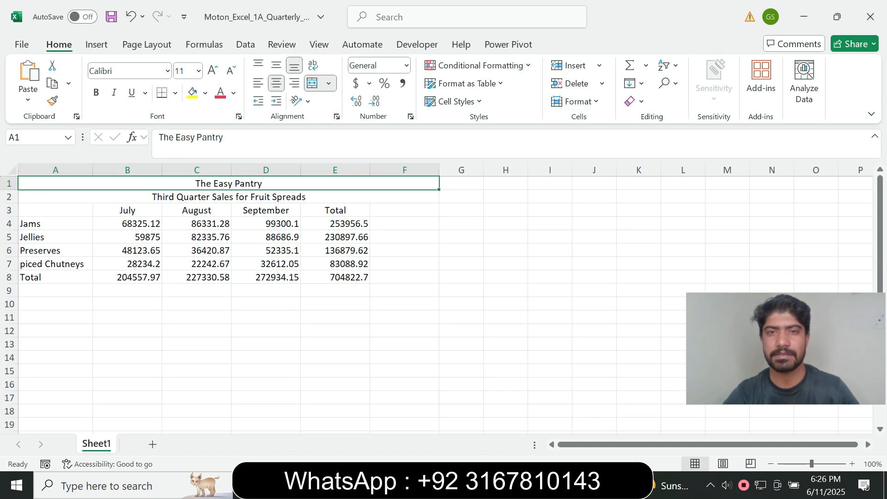
{"action": "left_click", "coordinate": [456, 101]}
{"action": "left_click", "coordinate": [735, 313]}
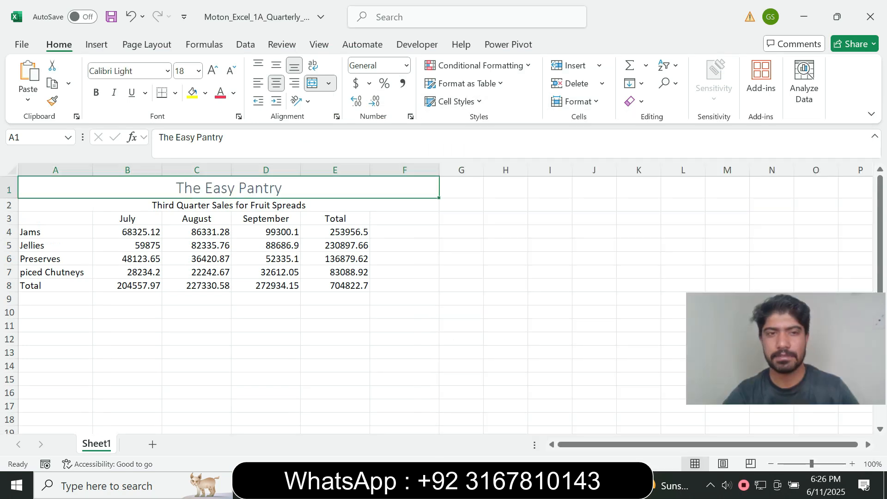
- Check the textbook instruction for cell A2, then apply the Heading 1 cell style to it in the Excel workbook
{"action": "left_click", "coordinate": [229, 205]}
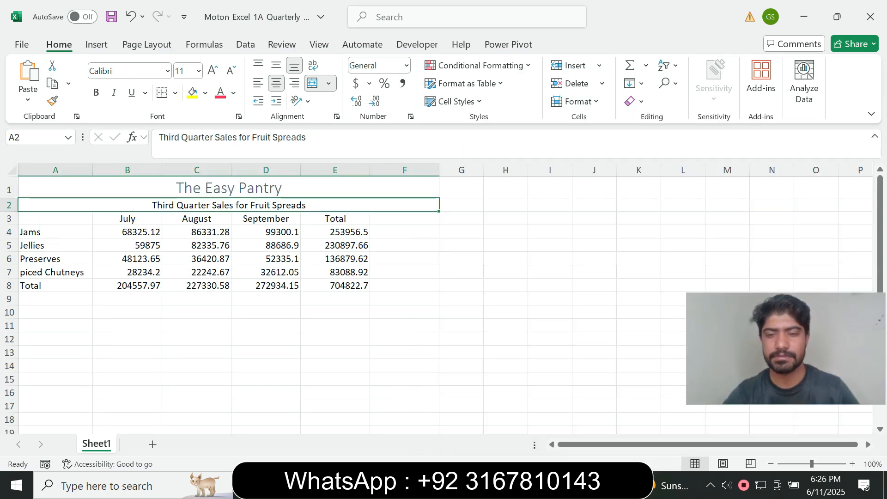
{"action": "left_click", "coordinate": [563, 485]}
{"action": "left_click", "coordinate": [633, 416]}
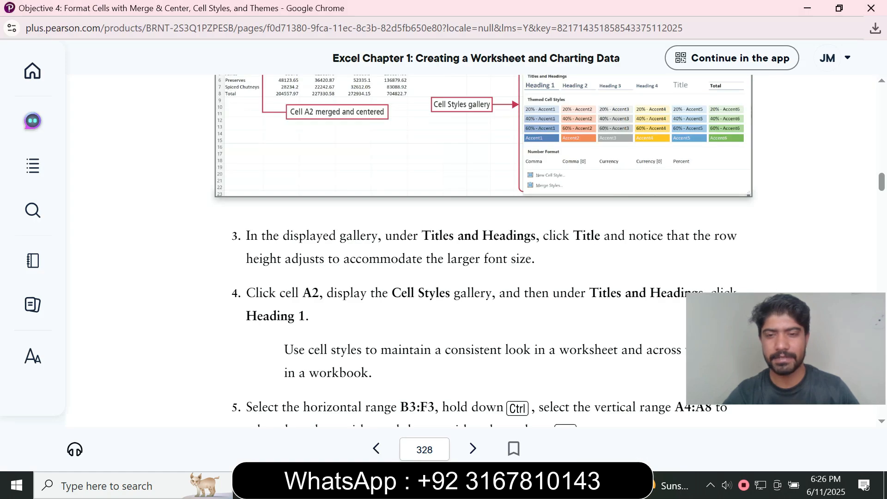
{"action": "key", "text": "alt+Tab"}
{"action": "left_click", "coordinate": [456, 101]}
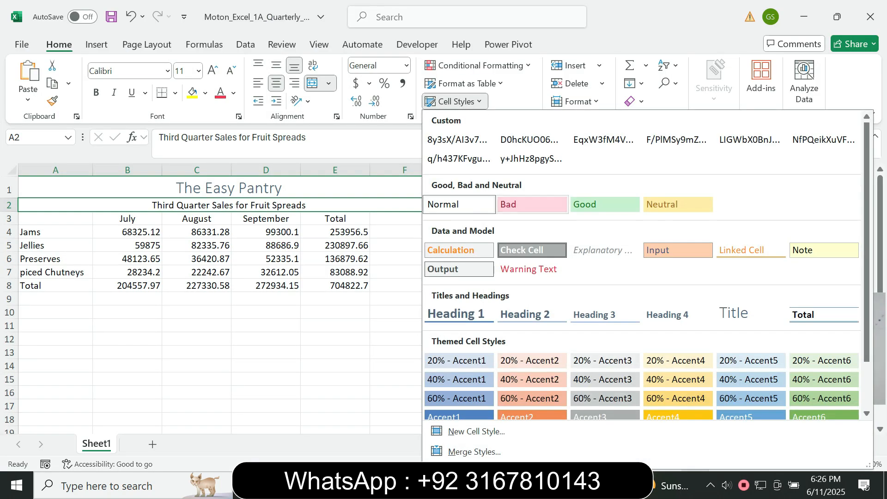
{"action": "left_click", "coordinate": [455, 314]}
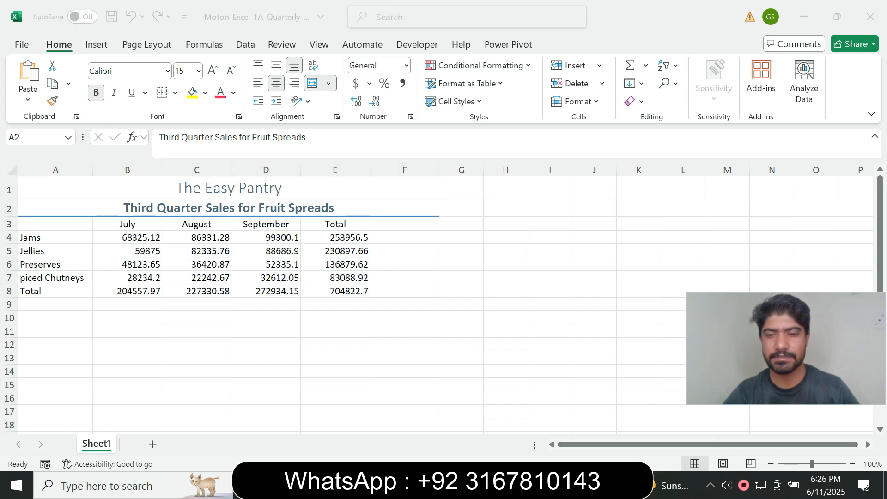
- Read step 5 in the Chrome textbook and select the column title range B3:F3 in the Excel worksheet
{"action": "key", "text": "alt+Tab"}
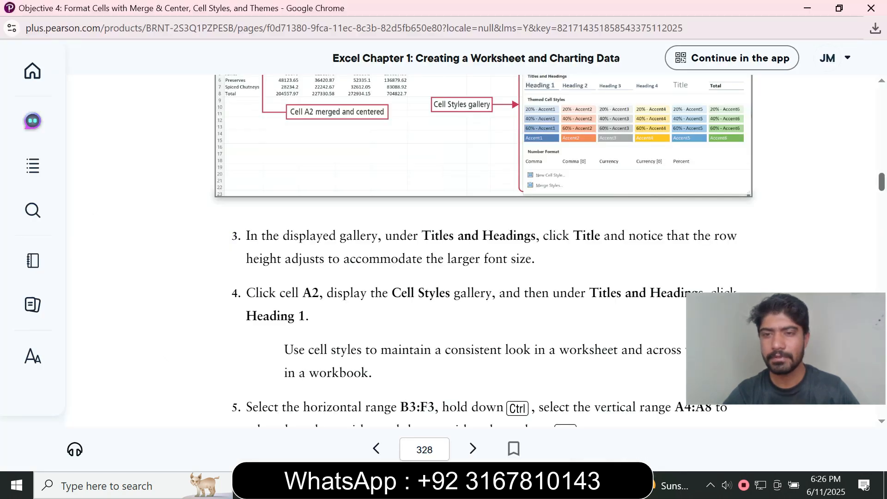
{"action": "scroll", "coordinate": [481, 250], "scroll_direction": "down", "scroll_amount": 4}
{"action": "scroll", "coordinate": [481, 250], "scroll_direction": "down", "scroll_amount": 1}
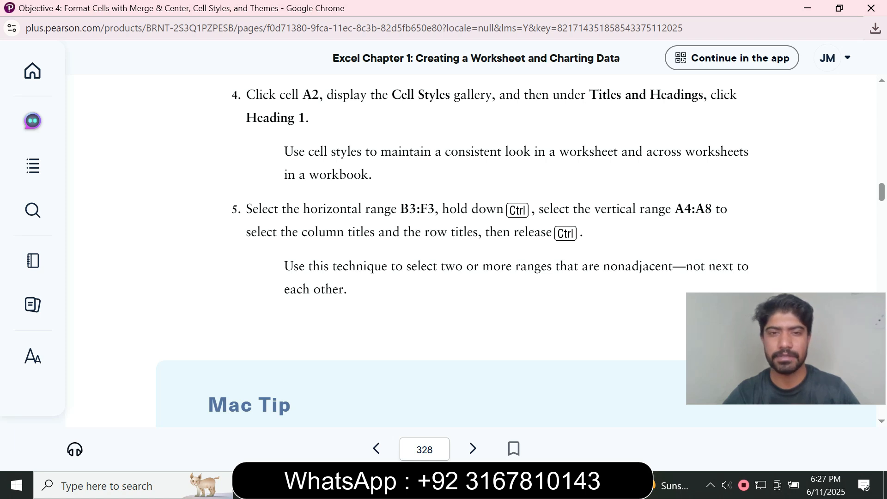
{"action": "left_click_drag", "start_coordinate": [401, 209], "coordinate": [435, 209]}
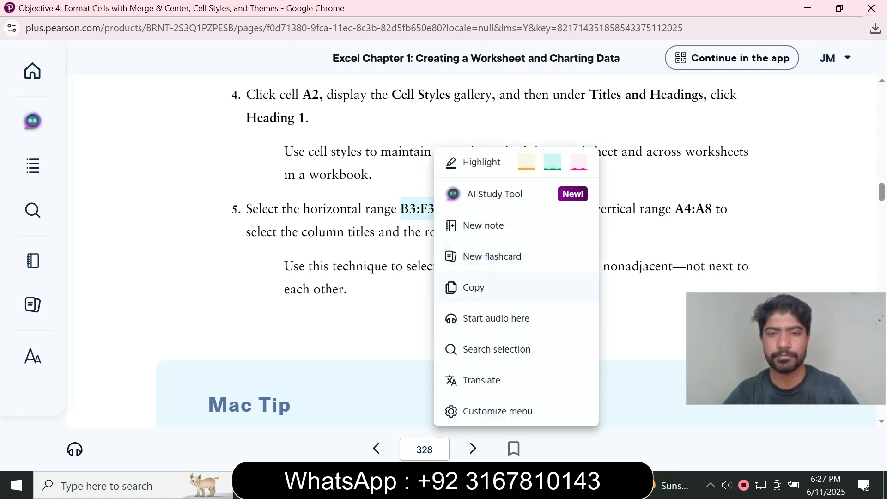
{"action": "left_click", "coordinate": [596, 485]}
{"action": "left_click", "coordinate": [39, 137]}
{"action": "type", "text": "B3:F3"}
{"action": "key", "text": "Return"}
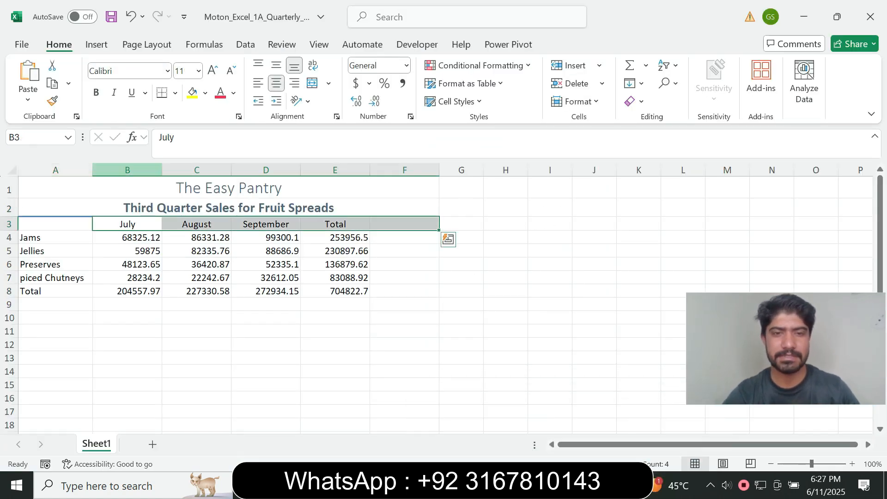
- Recheck the textbook for the second range and add the row titles A4:A8 to the current selection in Excel
{"action": "left_click", "coordinate": [563, 485]}
{"action": "left_click", "coordinate": [640, 420]}
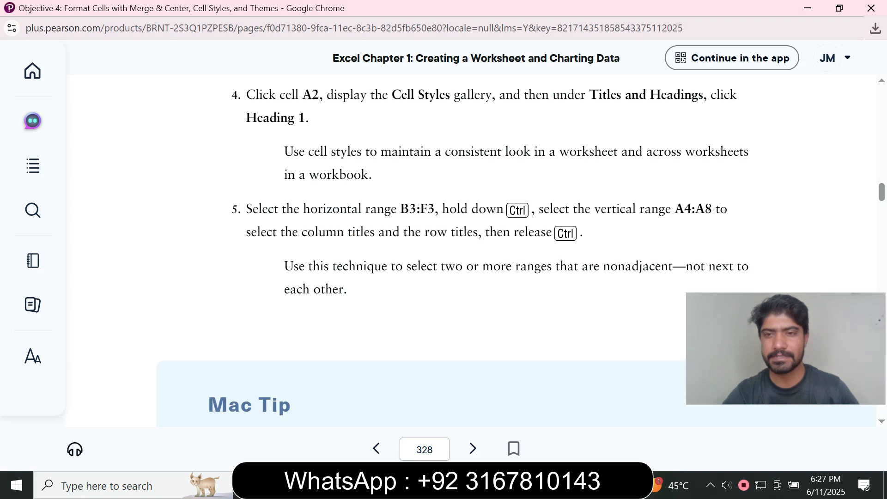
{"action": "left_click", "coordinate": [597, 486]}
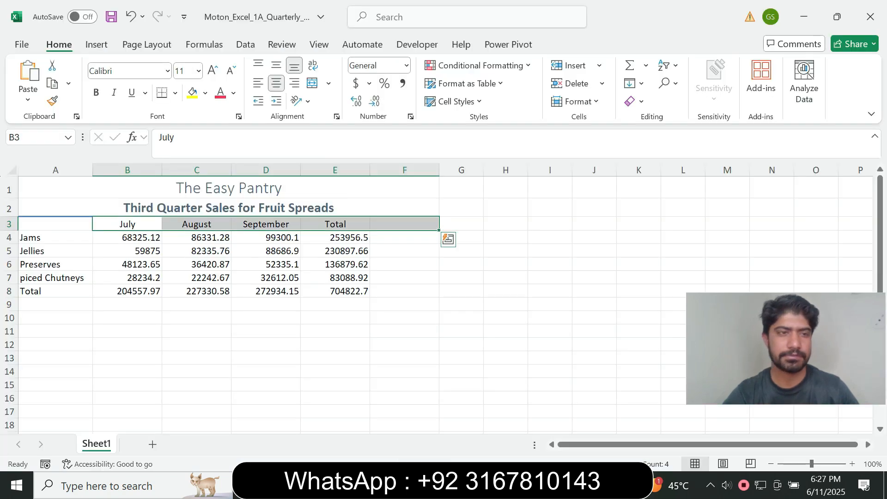
{"action": "left_click", "coordinate": [56, 238], "text": "ctrl"}
{"action": "left_click_drag", "start_coordinate": [56, 237], "coordinate": [55, 291]}
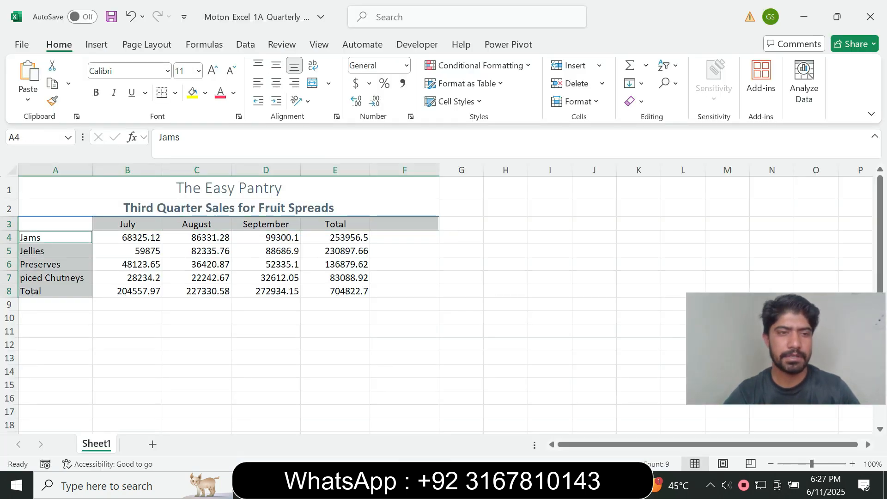
- Read step 6 in the textbook and apply the Heading 4 cell style to the selected column and row titles in Excel
{"action": "left_click", "coordinate": [563, 485]}
{"action": "left_click", "coordinate": [641, 420]}
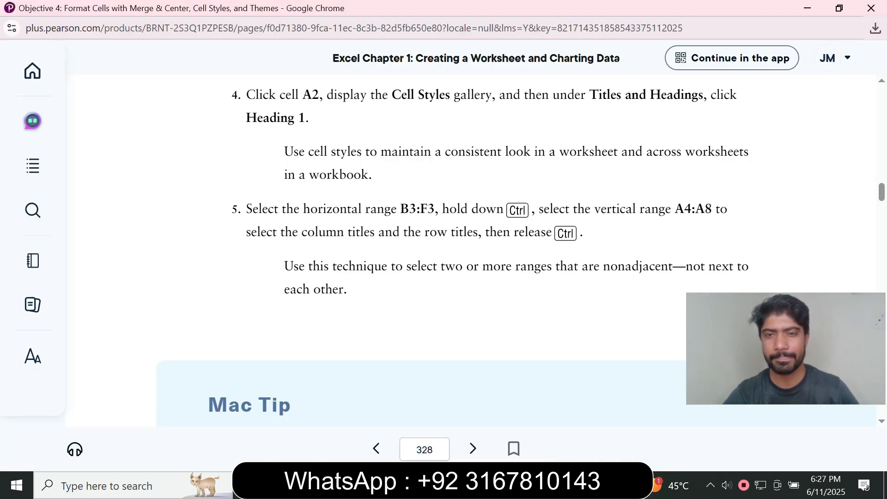
{"action": "scroll", "coordinate": [462, 250], "scroll_direction": "down", "scroll_amount": 6}
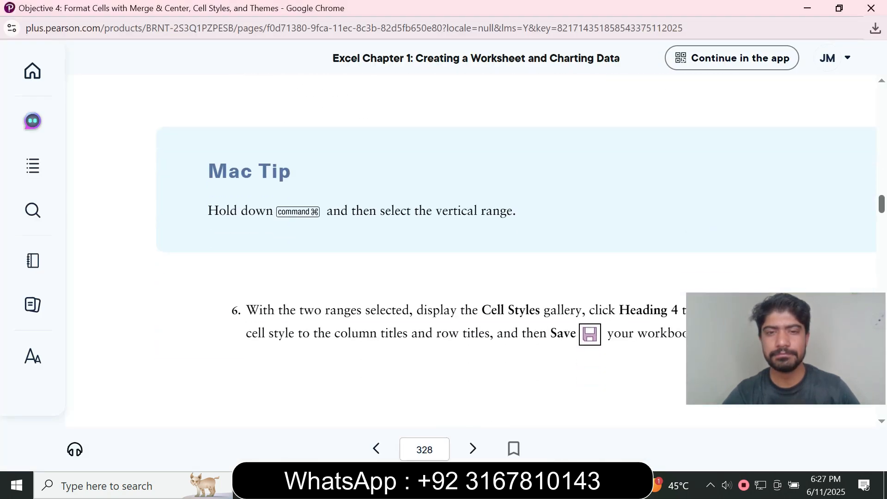
{"action": "scroll", "coordinate": [462, 250], "scroll_direction": "down", "scroll_amount": 5}
{"action": "scroll", "coordinate": [462, 250], "scroll_direction": "up", "scroll_amount": 3}
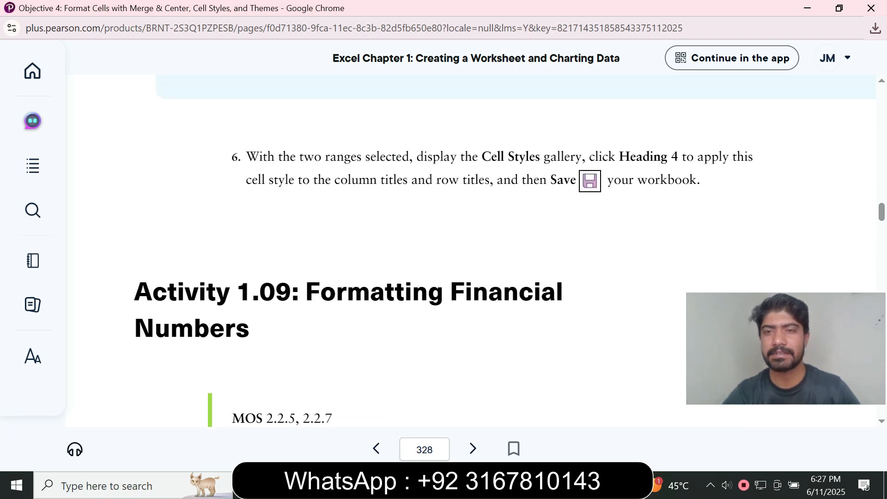
{"action": "key", "text": "alt+Tab"}
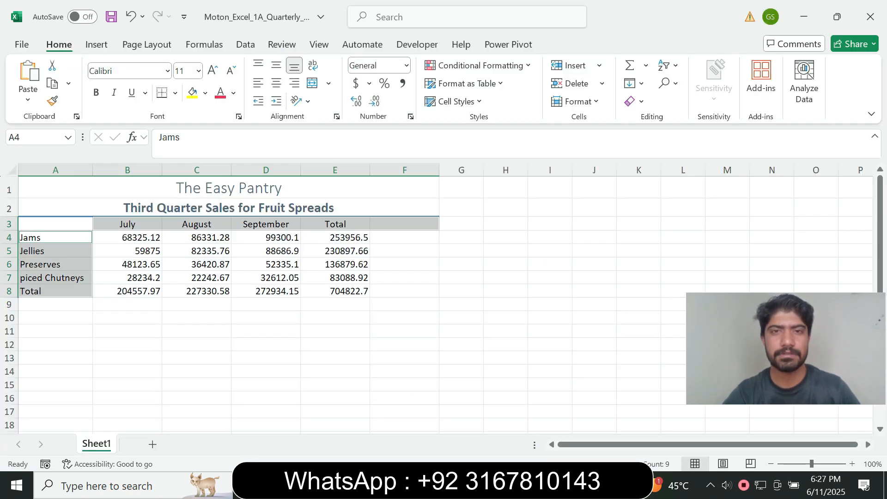
{"action": "left_click", "coordinate": [455, 101]}
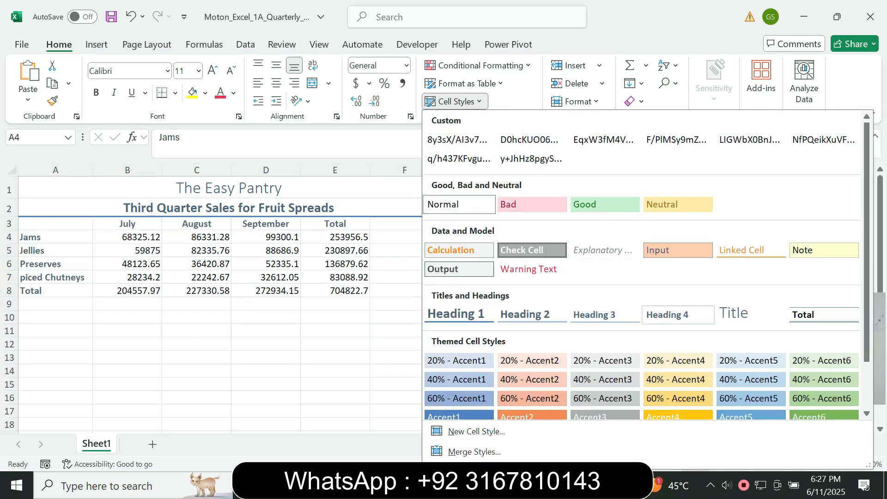
{"action": "left_click", "coordinate": [666, 315]}
- Copy the first range reference from Activity 1.09 in the textbook and use it to select B4:E4 in Excel
{"action": "left_click", "coordinate": [564, 485]}
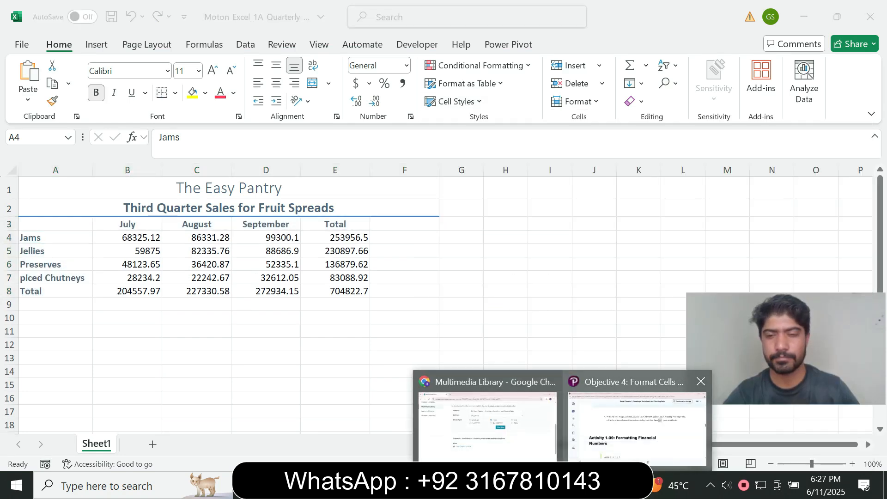
{"action": "left_click", "coordinate": [639, 418]}
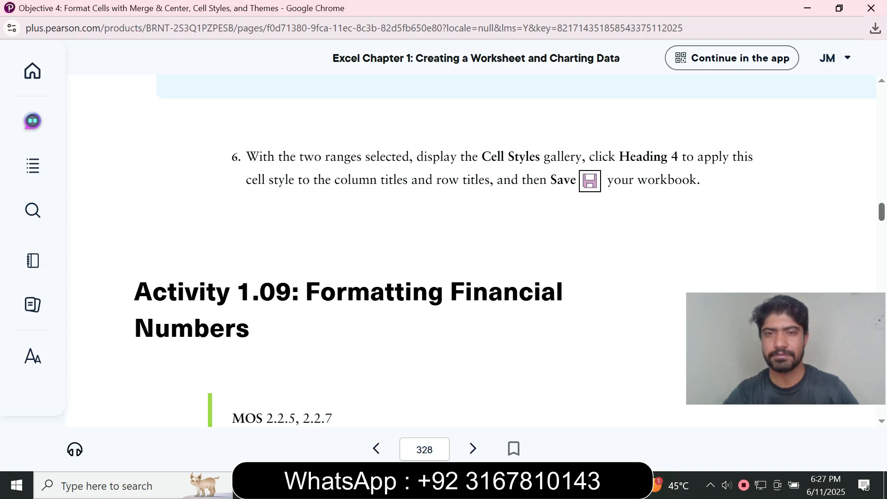
{"action": "scroll", "coordinate": [472, 249], "scroll_direction": "down", "scroll_amount": 7}
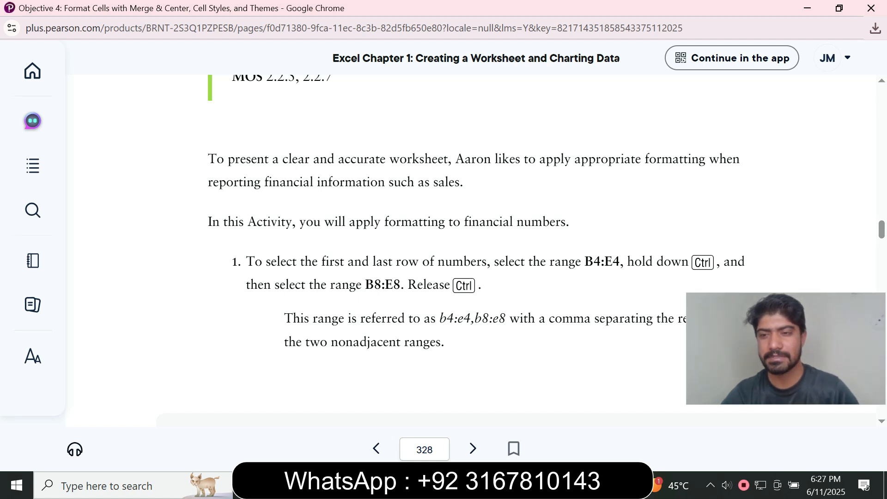
{"action": "left_click_drag", "start_coordinate": [585, 262], "coordinate": [621, 262]}
{"action": "key", "text": "ctrl+c"}
{"action": "left_click", "coordinate": [621, 262]}
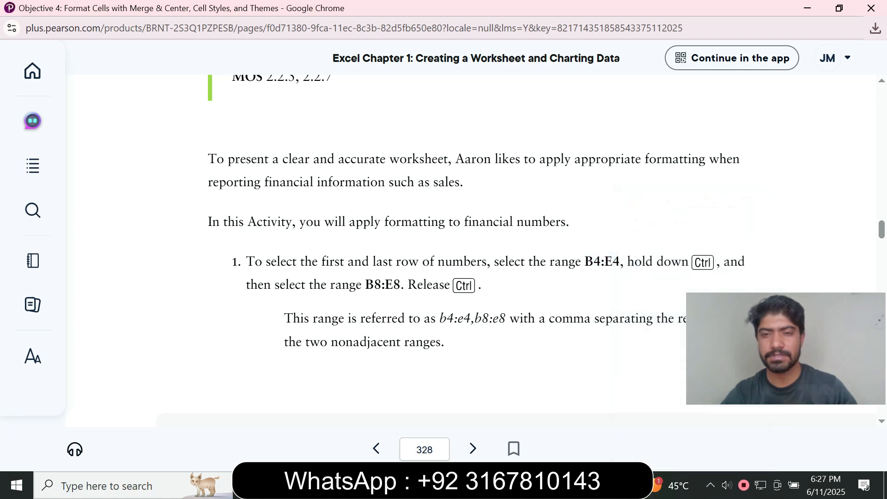
{"action": "key", "text": "alt+Tab"}
{"action": "left_click", "coordinate": [34, 137]}
{"action": "key", "text": "ctrl+v"}
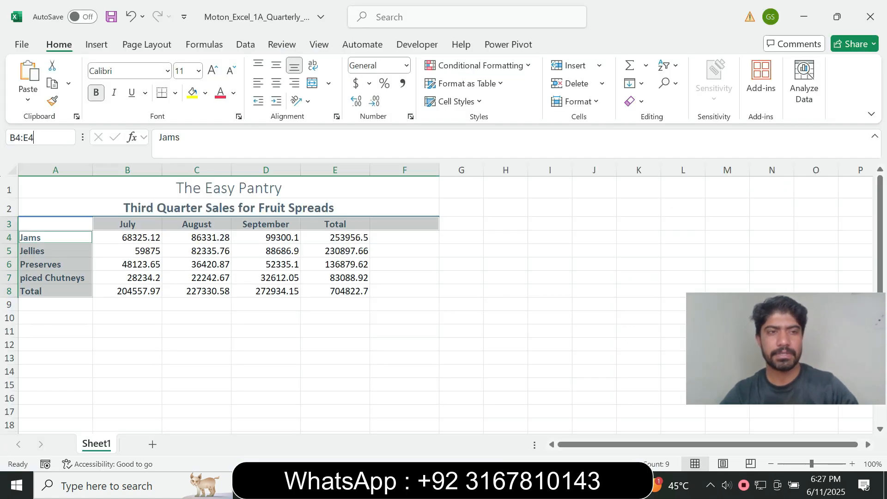
{"action": "key", "text": "Return"}
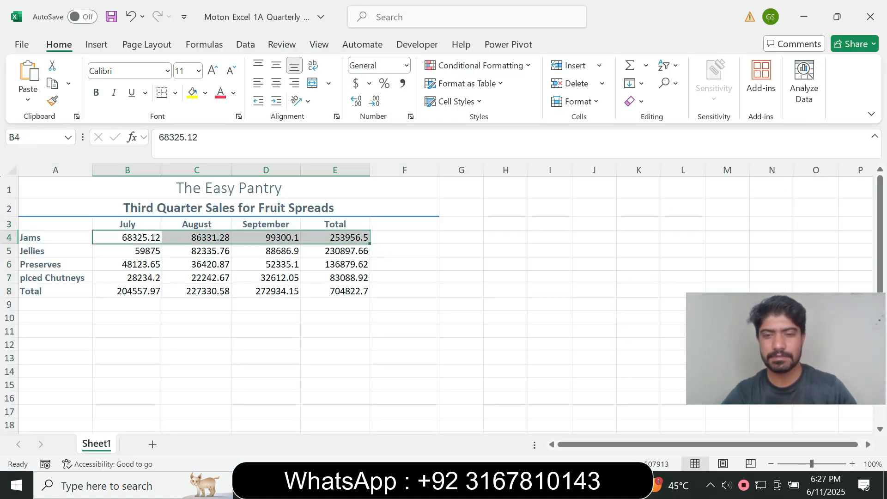
- Recheck step 1 in the textbook and add the total row range B8:E8 to the selection in Excel
{"action": "left_click", "coordinate": [564, 485]}
{"action": "left_click", "coordinate": [642, 421]}
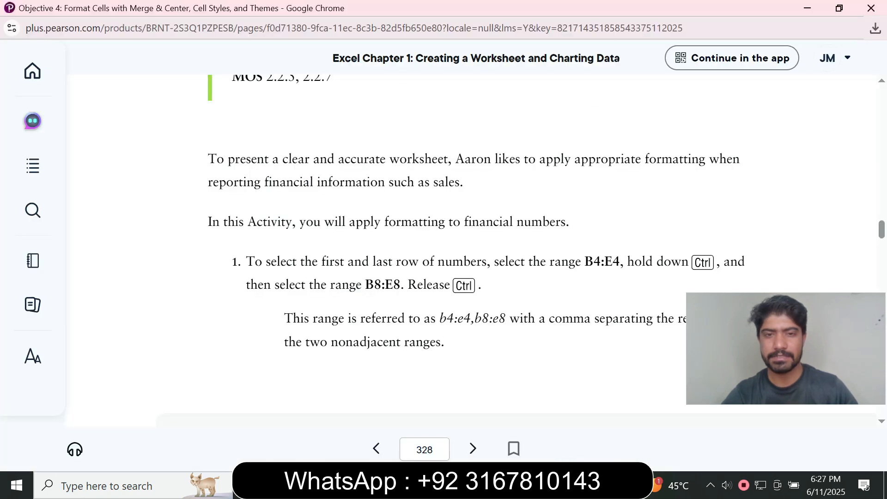
{"action": "scroll", "coordinate": [476, 212], "scroll_direction": "down", "scroll_amount": 2}
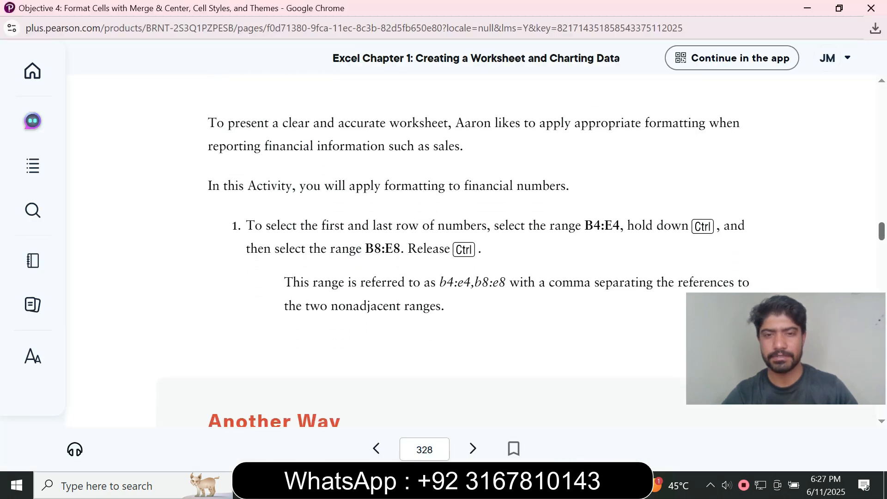
{"action": "key", "text": "alt+Tab"}
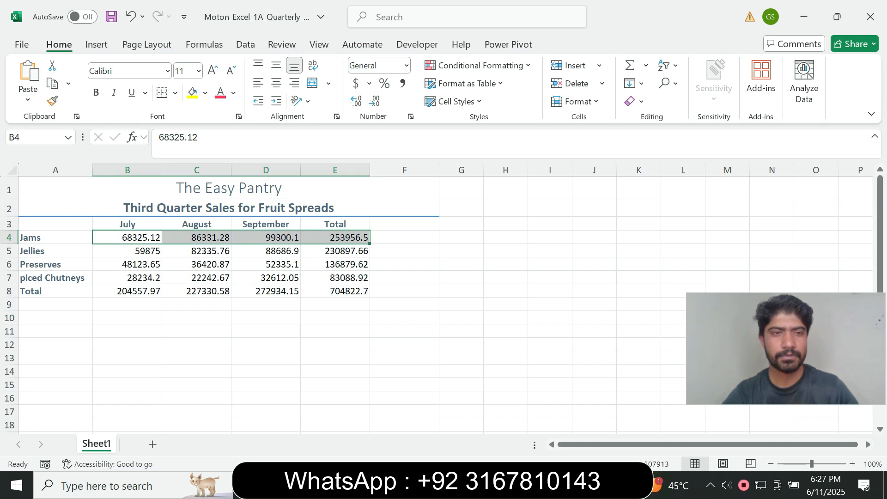
{"action": "left_click_drag", "start_coordinate": [127, 291], "coordinate": [335, 291]}
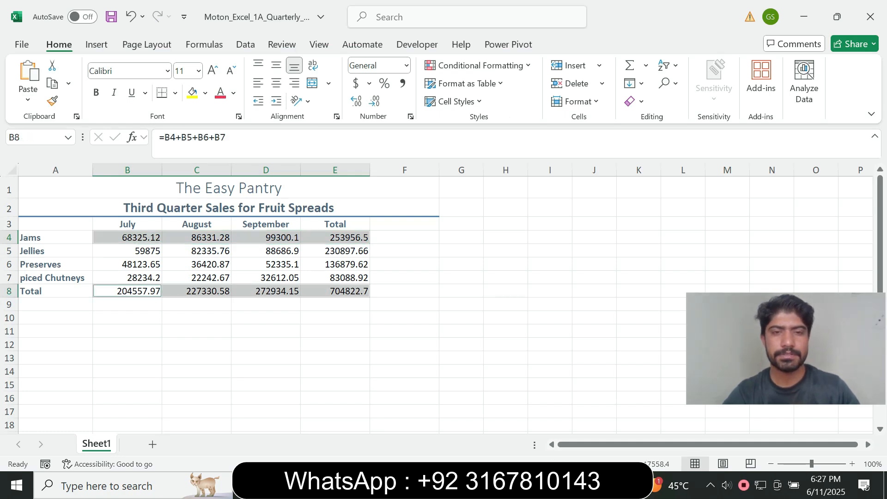
- Read step 2 in the textbook and apply the $ English (United States) Accounting Number Format to the selected ranges in Excel
{"action": "key", "text": "alt+Tab"}
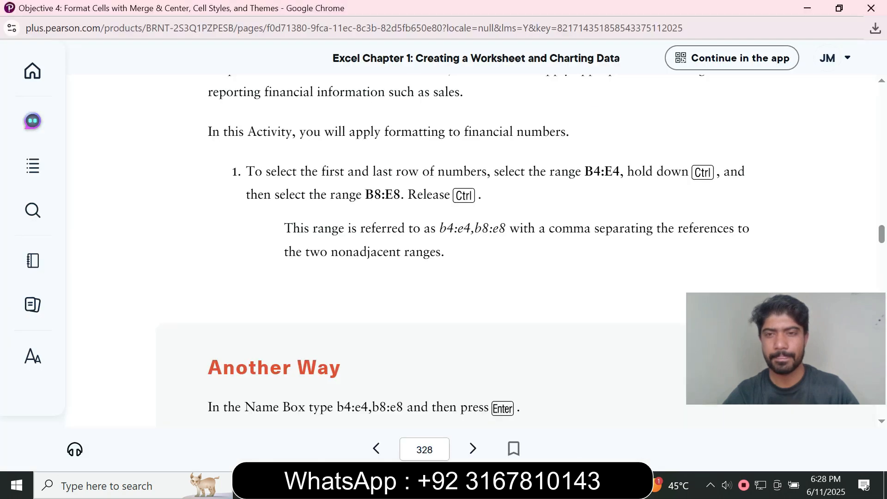
{"action": "scroll", "coordinate": [472, 249], "scroll_direction": "down", "scroll_amount": 6}
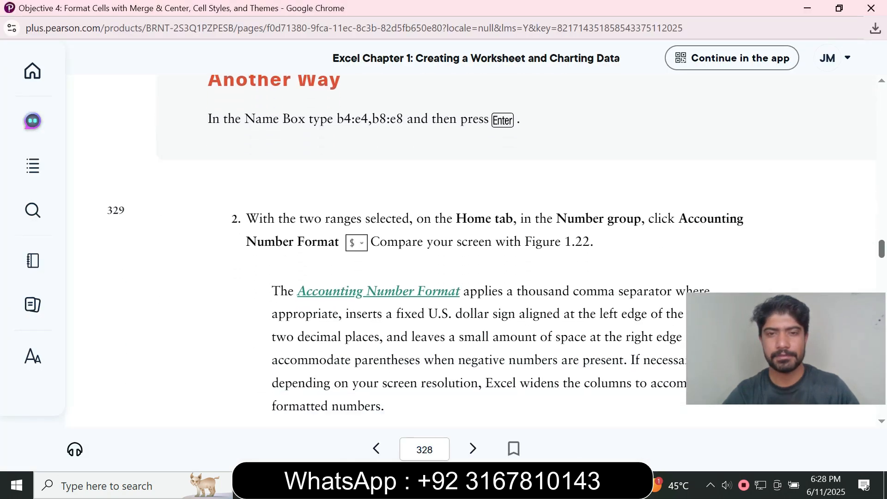
{"action": "key", "text": "alt+Tab"}
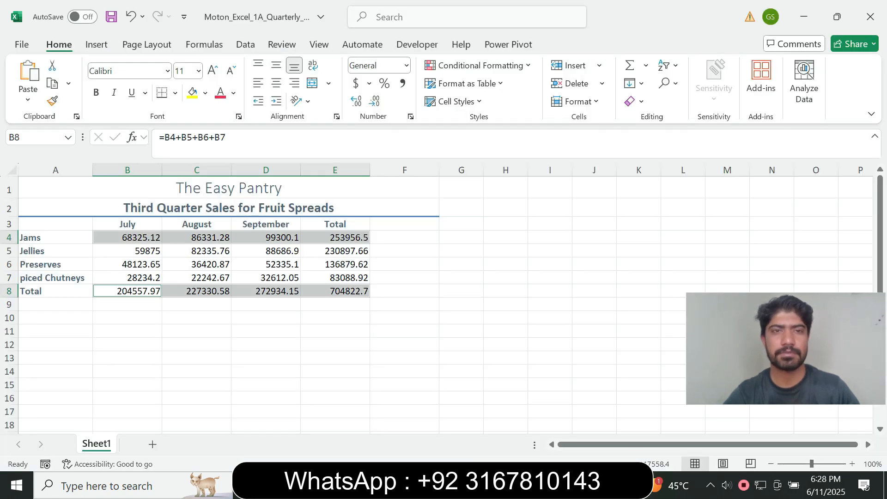
{"action": "left_click", "coordinate": [369, 83]}
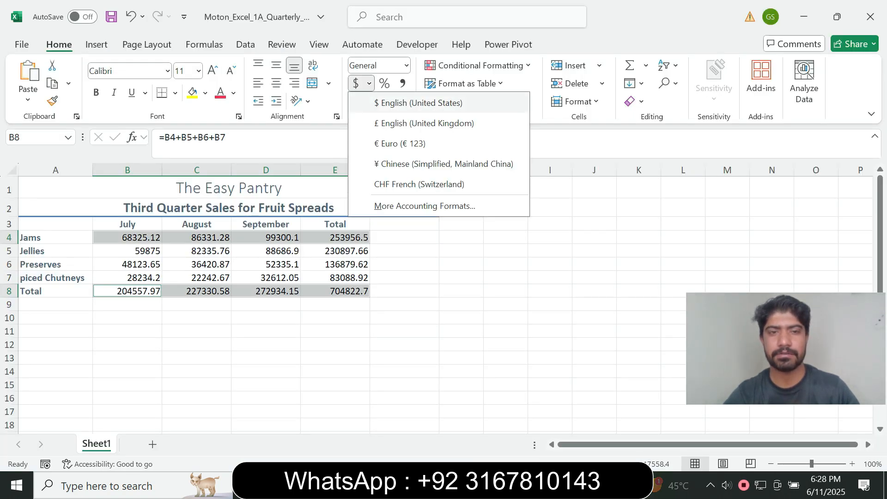
{"action": "left_click", "coordinate": [416, 102]}
- Copy the remaining numbers' range reference from the textbook's next step and use it to select B5:E7 in Excel
{"action": "left_click", "coordinate": [562, 486]}
{"action": "left_click", "coordinate": [636, 416]}
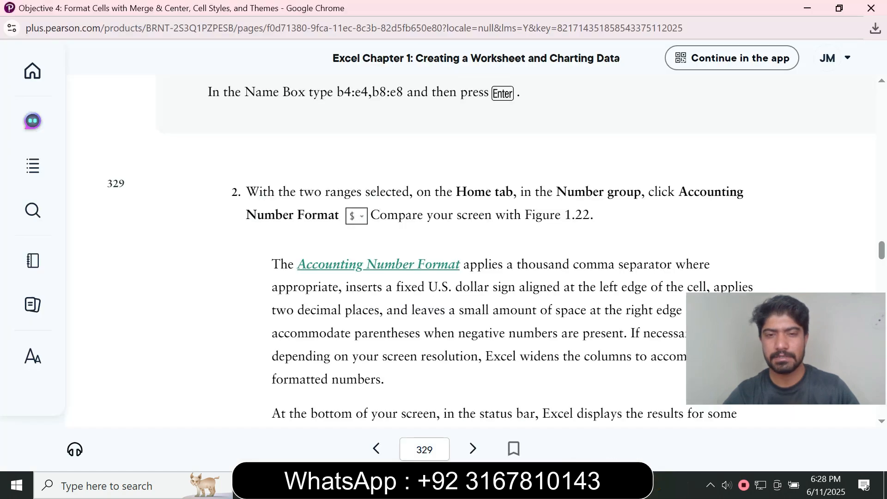
{"action": "scroll", "coordinate": [496, 256], "scroll_direction": "down", "scroll_amount": 6}
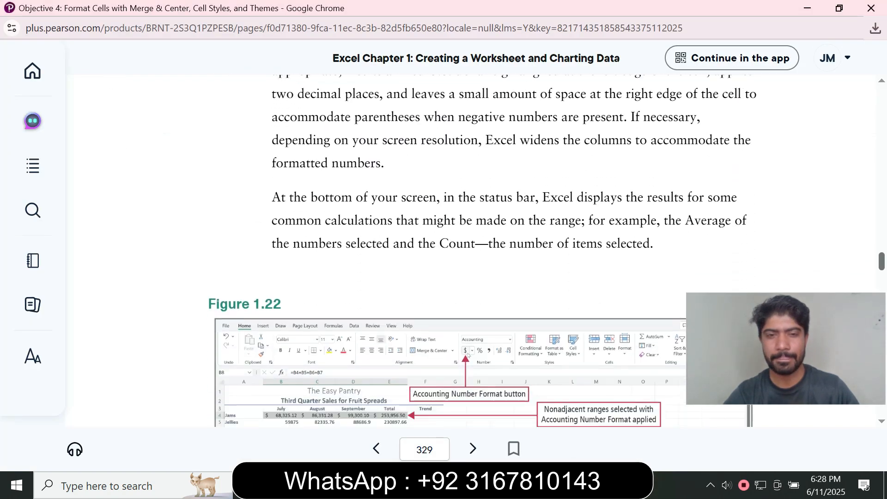
{"action": "scroll", "coordinate": [497, 256], "scroll_direction": "down", "scroll_amount": 2}
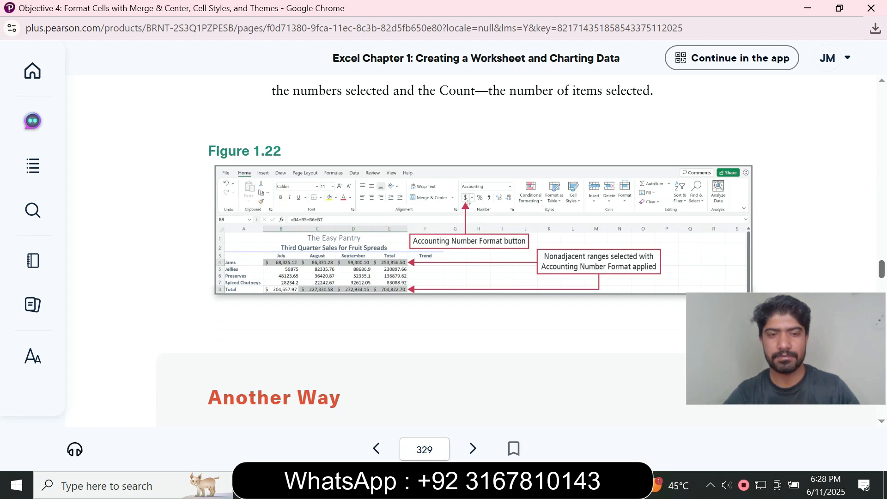
{"action": "scroll", "coordinate": [482, 247], "scroll_direction": "down", "scroll_amount": 7}
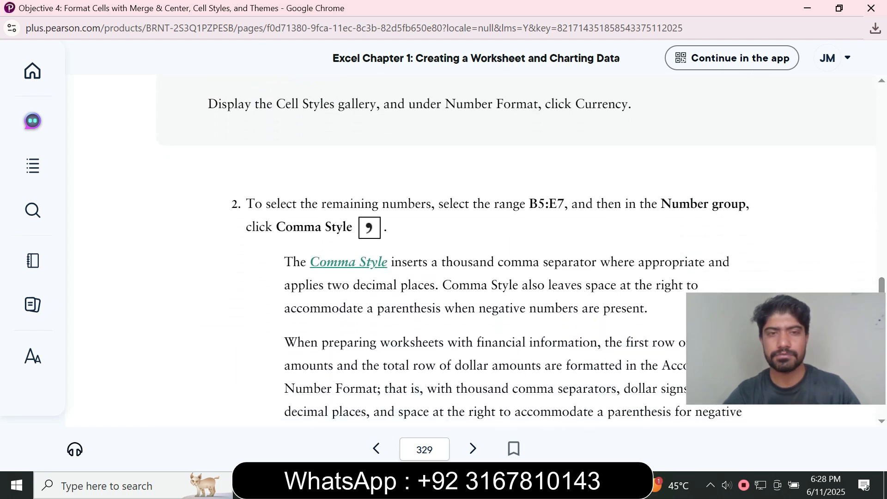
{"action": "left_click_drag", "start_coordinate": [530, 203], "coordinate": [564, 204]}
{"action": "left_click", "coordinate": [600, 282]}
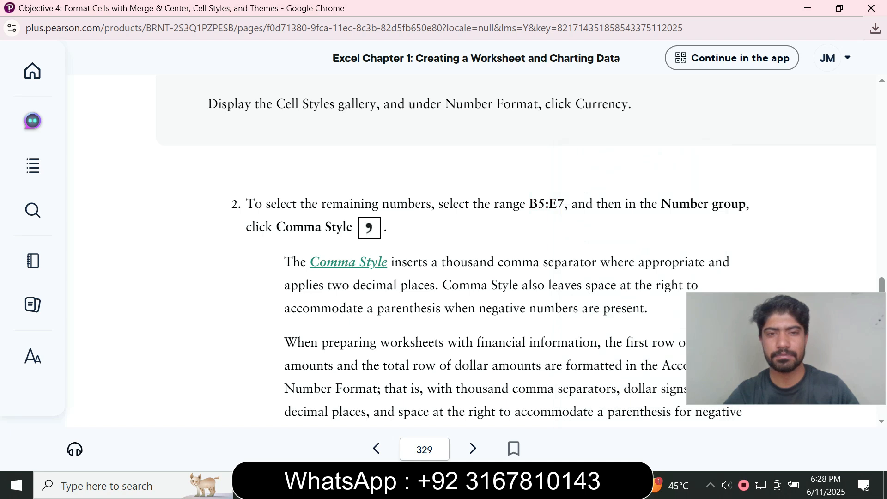
{"action": "left_click", "coordinate": [597, 486]}
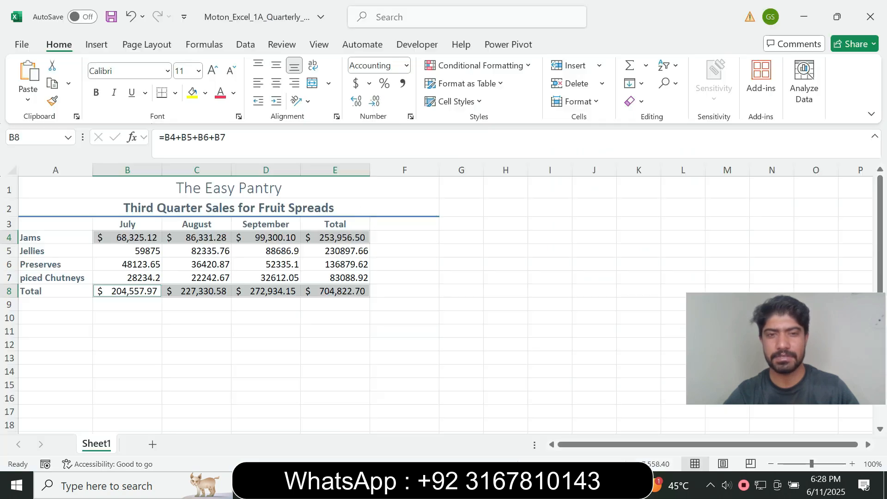
{"action": "left_click", "coordinate": [41, 137]}
{"action": "key", "text": "ctrl+v"}
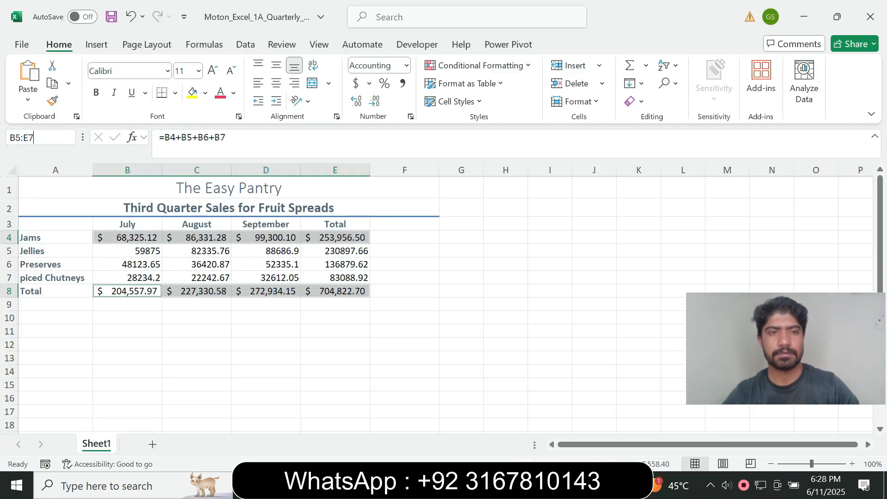
{"action": "key", "text": "Return"}
- Recheck the instruction in the textbook and apply Comma Style to the selected range B5:E7 in Excel
{"action": "left_click", "coordinate": [564, 486]}
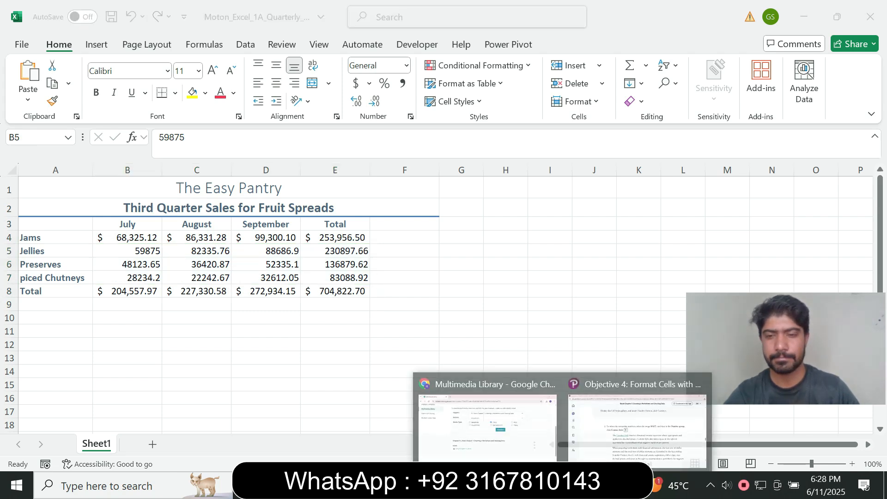
{"action": "left_click", "coordinate": [636, 425]}
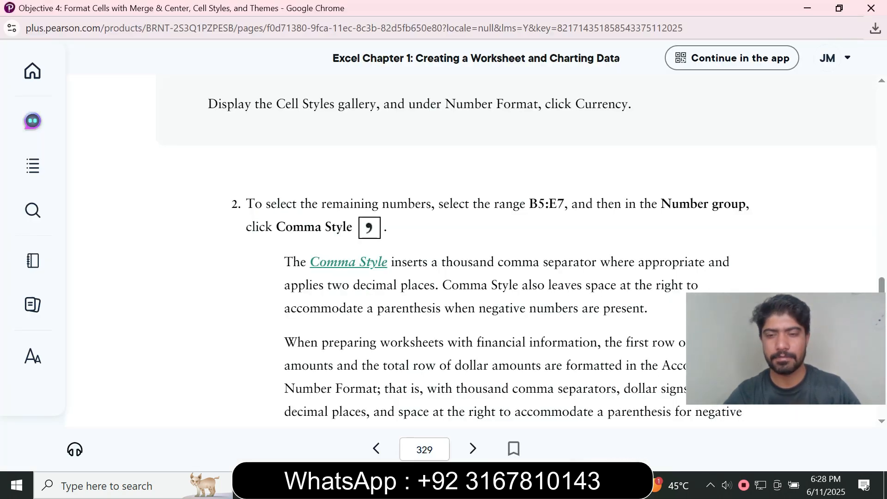
{"action": "key", "text": "alt+Tab"}
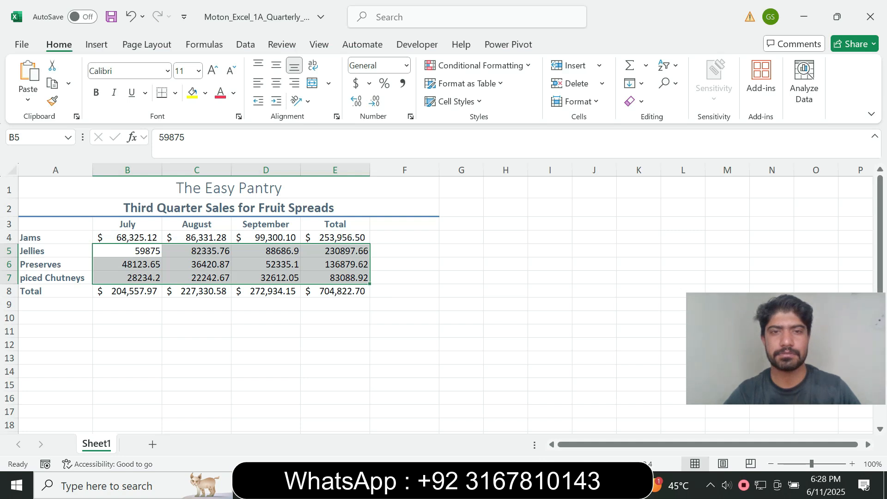
{"action": "left_click", "coordinate": [403, 83]}
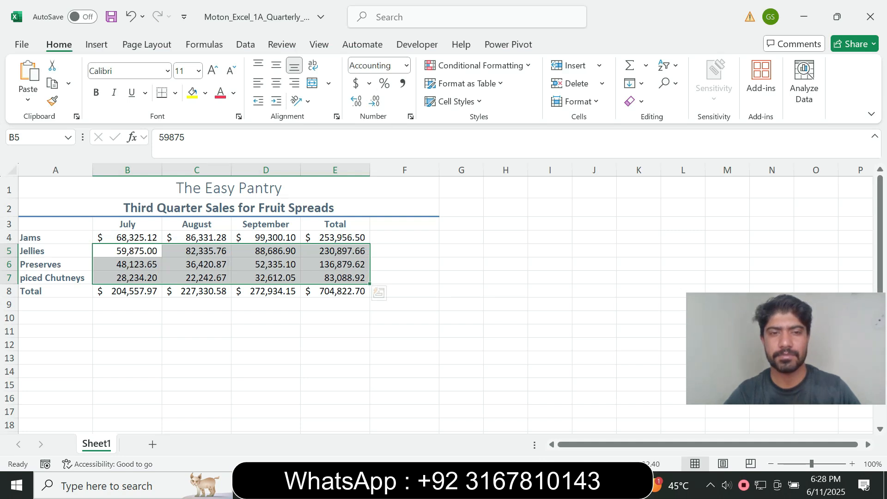
- Copy the range reference from step 4 in the textbook and use it to select B8:E8 in Excel
{"action": "left_click", "coordinate": [564, 485]}
{"action": "left_click", "coordinate": [637, 428]}
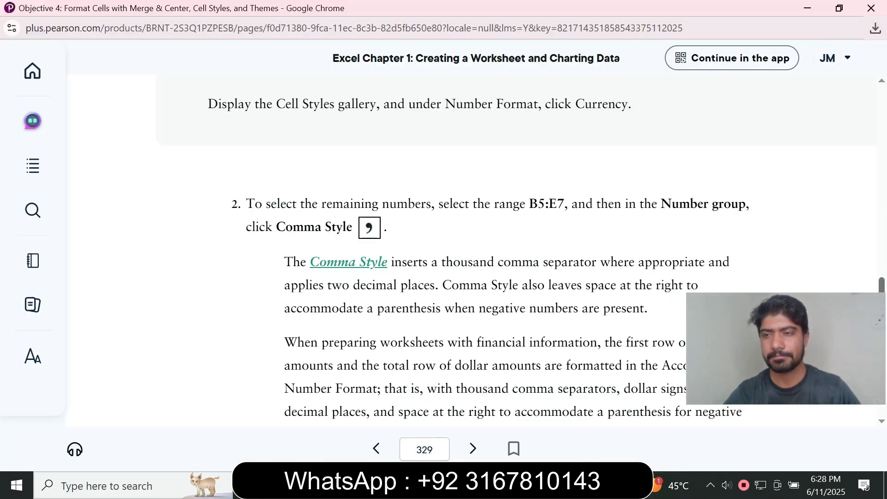
{"action": "scroll", "coordinate": [475, 231], "scroll_direction": "down", "scroll_amount": 5}
{"action": "scroll", "coordinate": [475, 250], "scroll_direction": "down", "scroll_amount": 6}
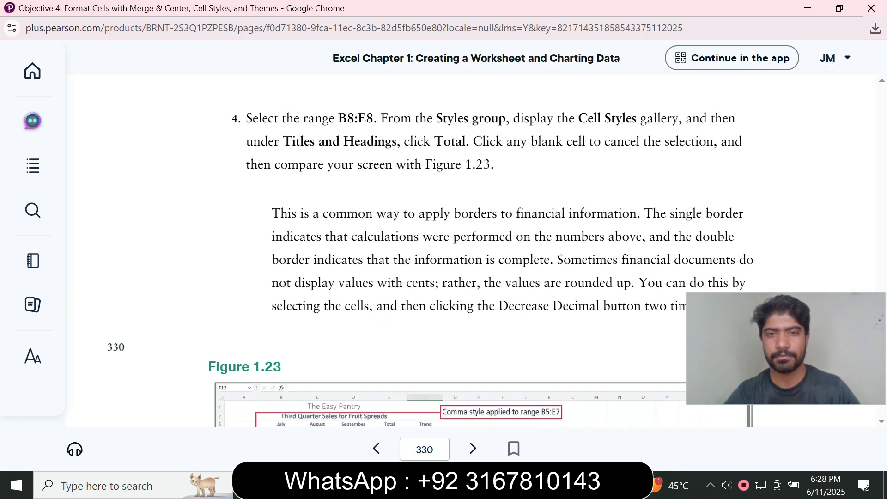
{"action": "scroll", "coordinate": [474, 249], "scroll_direction": "up", "scroll_amount": 4}
{"action": "scroll", "coordinate": [474, 249], "scroll_direction": "down", "scroll_amount": 3}
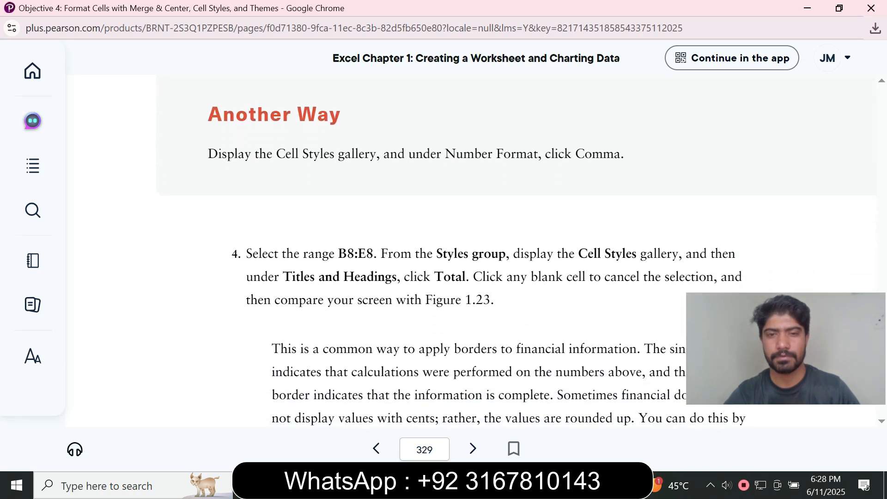
{"action": "left_click_drag", "start_coordinate": [339, 200], "coordinate": [373, 200]}
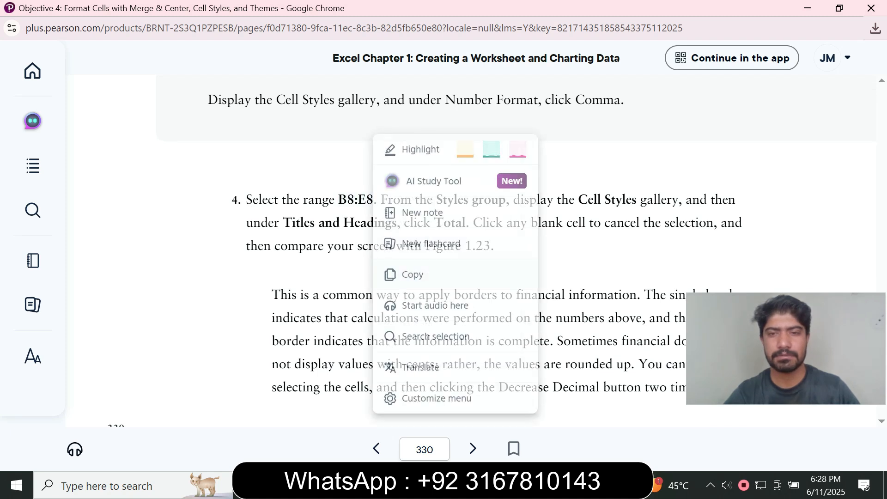
{"action": "left_click", "coordinate": [596, 485]}
{"action": "left_click", "coordinate": [29, 137]}
{"action": "key", "text": "ctrl+v"}
{"action": "key", "text": "Return"}
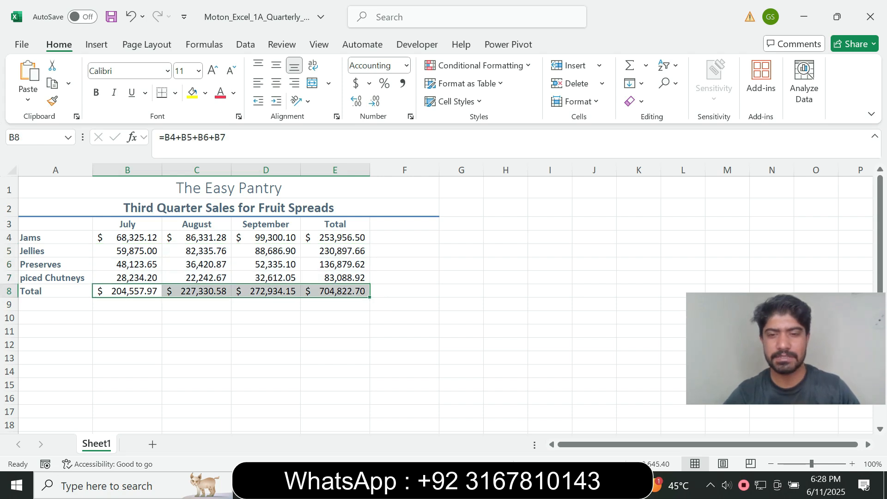
- Reread step 4 in the textbook and apply the Total cell style to the selected total row values in Excel
{"action": "left_click", "coordinate": [564, 485]}
{"action": "left_click", "coordinate": [640, 422]}
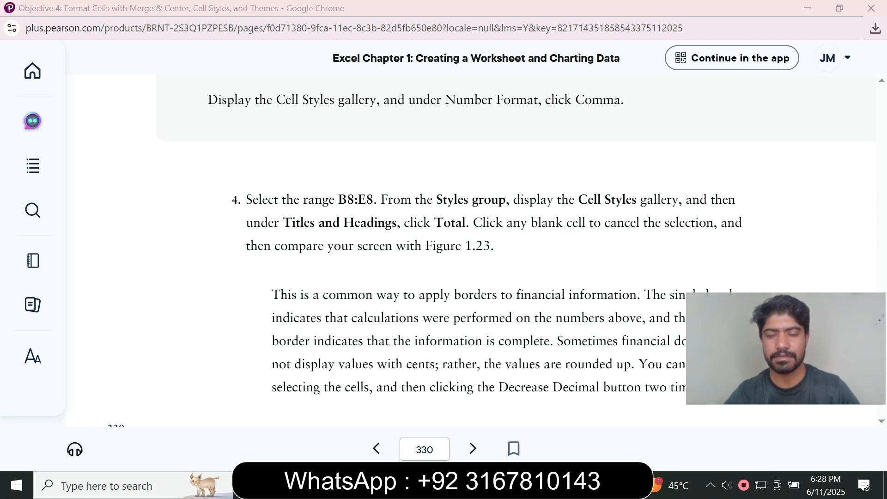
{"action": "key", "text": "alt+Tab"}
{"action": "left_click", "coordinate": [455, 101]}
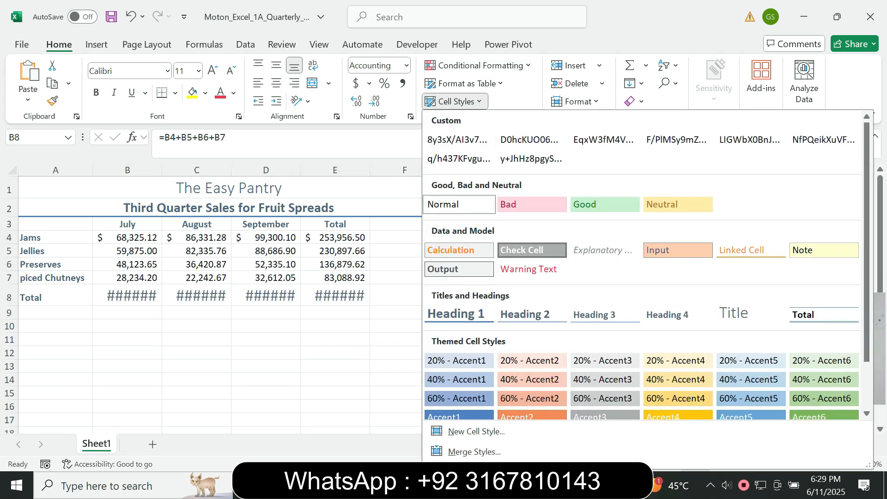
{"action": "left_click", "coordinate": [824, 314]}
- Read the textbook's theme instructions, cancel the total row selection in Excel and apply the Slice theme to the workbook
{"action": "left_click", "coordinate": [566, 485]}
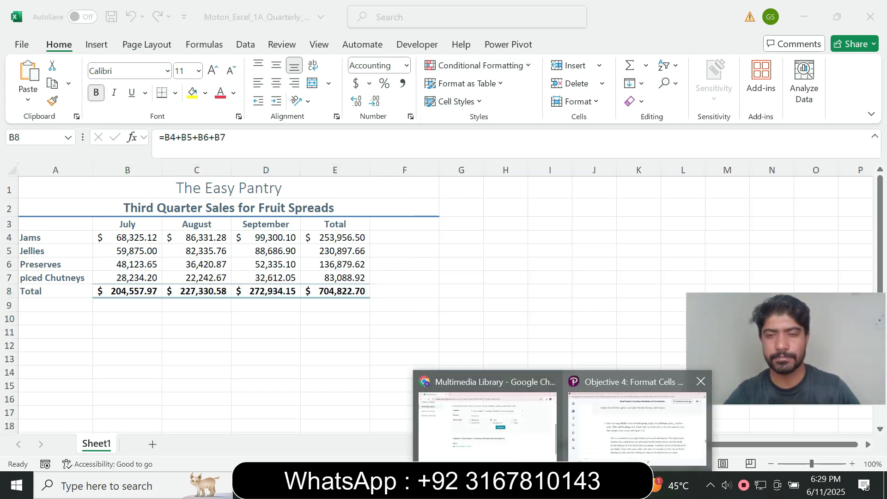
{"action": "left_click", "coordinate": [637, 420]}
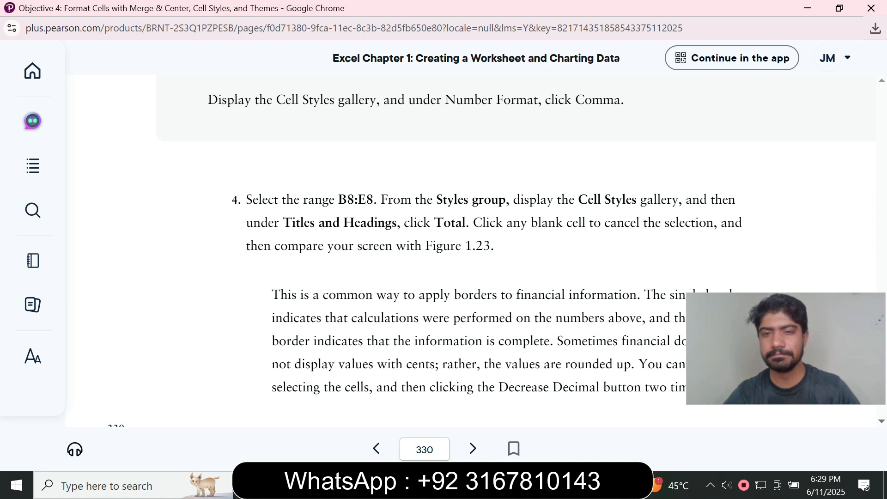
{"action": "scroll", "coordinate": [444, 250], "scroll_direction": "down", "scroll_amount": 10}
{"action": "scroll", "coordinate": [444, 249], "scroll_direction": "down", "scroll_amount": 8}
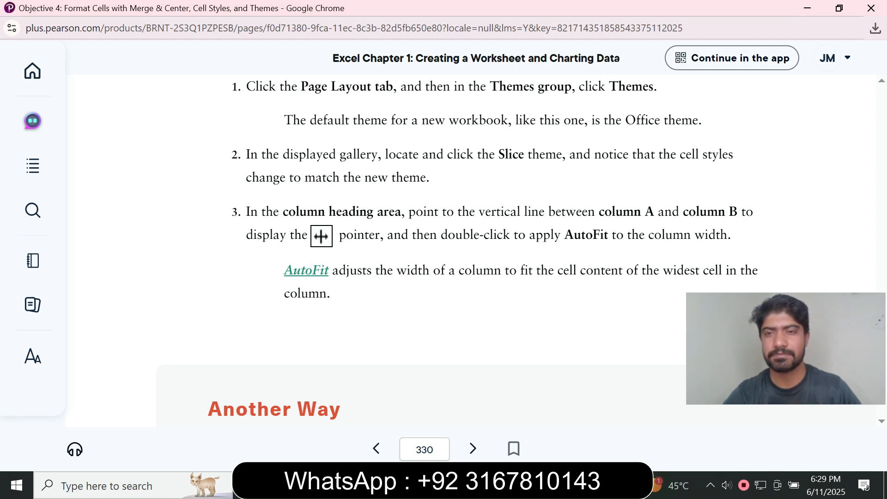
{"action": "left_click", "coordinate": [597, 485]}
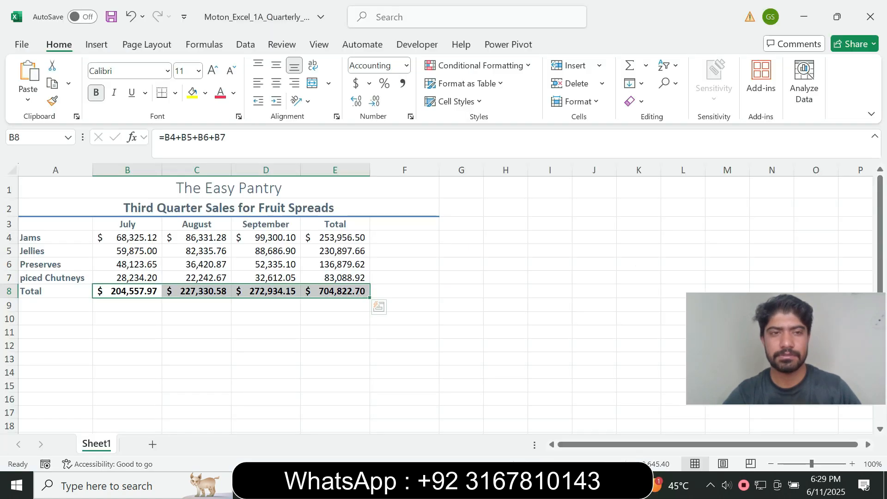
{"action": "left_click", "coordinate": [196, 251]}
{"action": "left_click", "coordinate": [147, 45]}
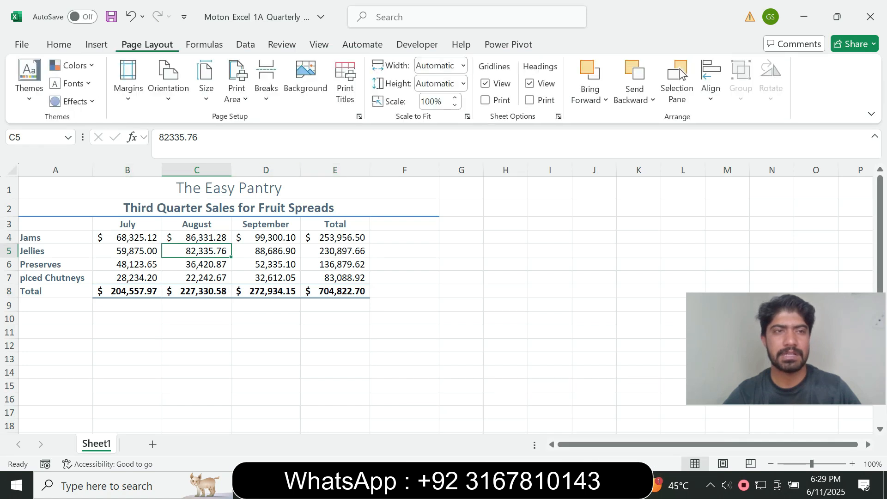
{"action": "left_click", "coordinate": [30, 90]}
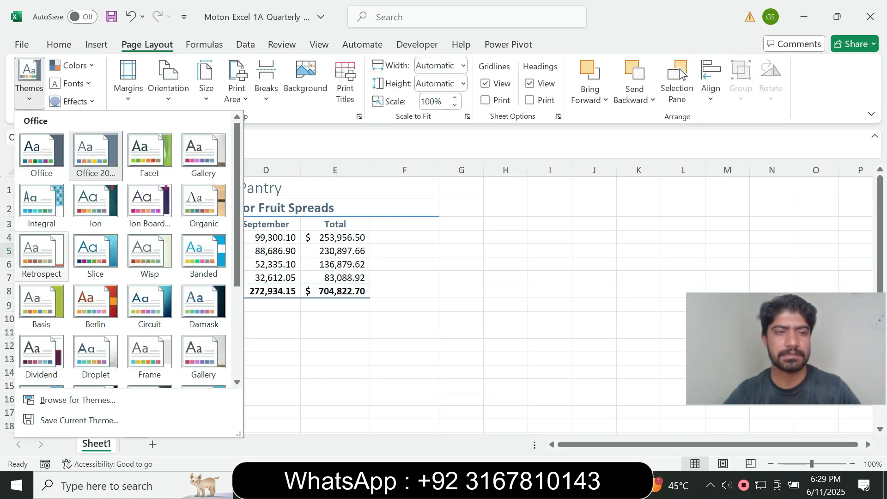
{"action": "left_click", "coordinate": [95, 256]}
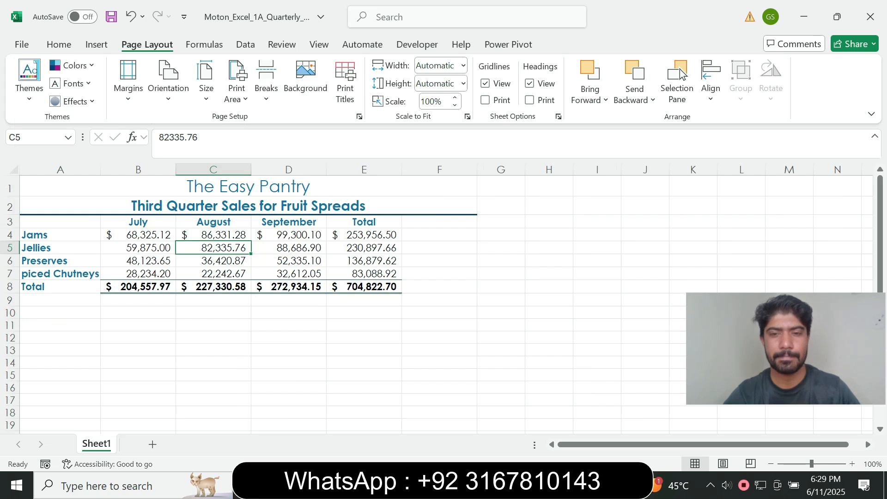
- Read steps 3 and 4 in the textbook and AutoFit the widths of columns A and B in Excel
{"action": "mouse_move", "coordinate": [550, 486]}
{"action": "left_click", "coordinate": [626, 416]}
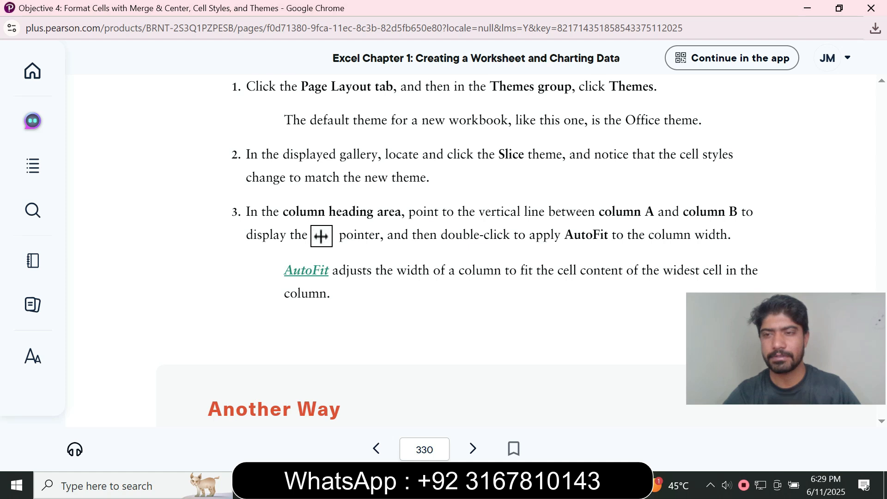
{"action": "scroll", "coordinate": [462, 250], "scroll_direction": "down", "scroll_amount": 10}
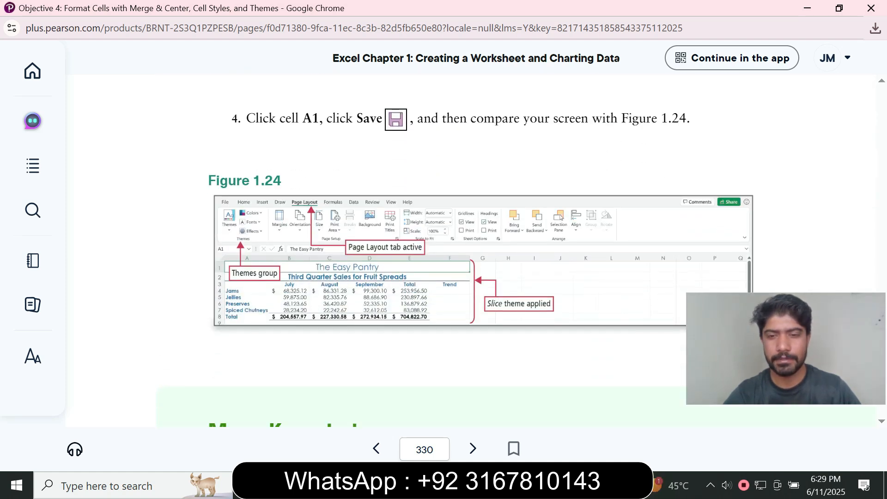
{"action": "left_click", "coordinate": [596, 485]}
{"action": "left_click_drag", "start_coordinate": [60, 169], "coordinate": [174, 169]}
{"action": "double_click", "coordinate": [176, 169]}
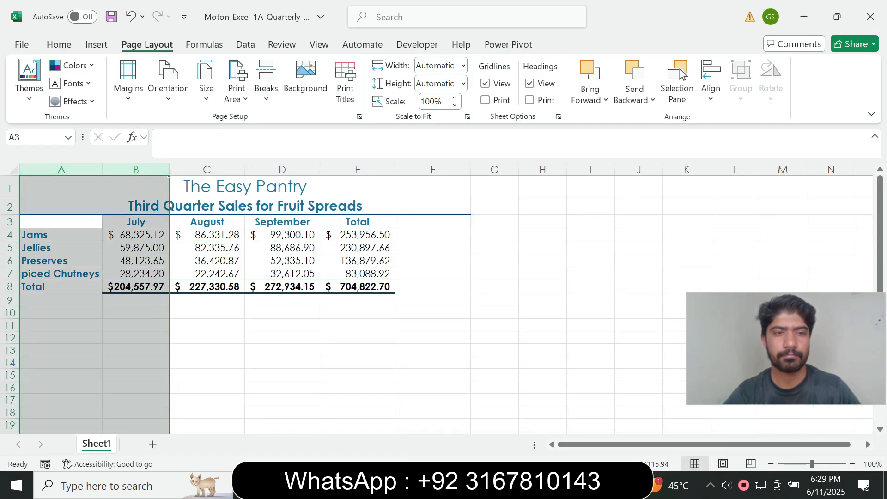
- Reread steps 3 and 4 in the textbook, select title cell A1 in Excel and save the workbook
{"action": "key", "text": "alt+Tab"}
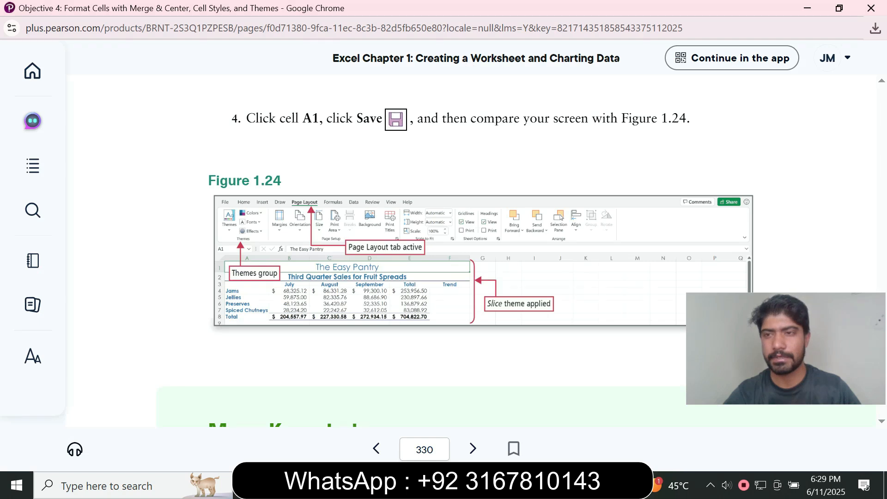
{"action": "scroll", "coordinate": [481, 268], "scroll_direction": "up", "scroll_amount": 8}
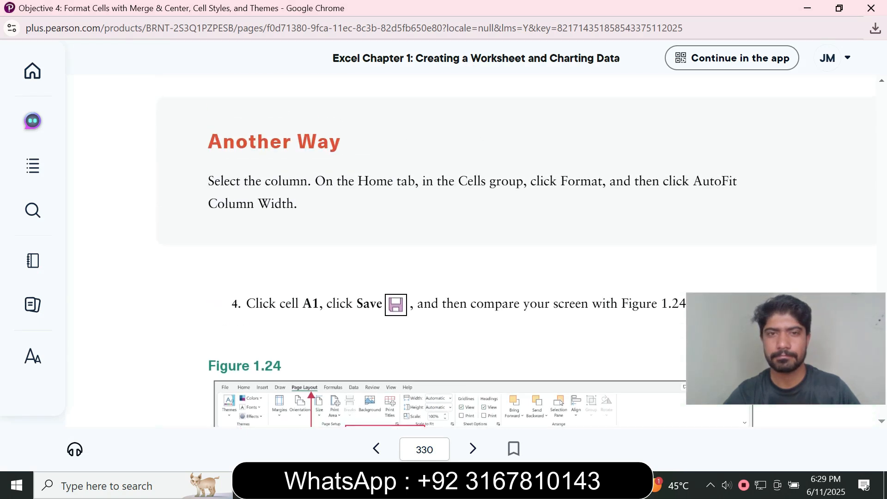
{"action": "scroll", "coordinate": [481, 268], "scroll_direction": "up", "scroll_amount": 1}
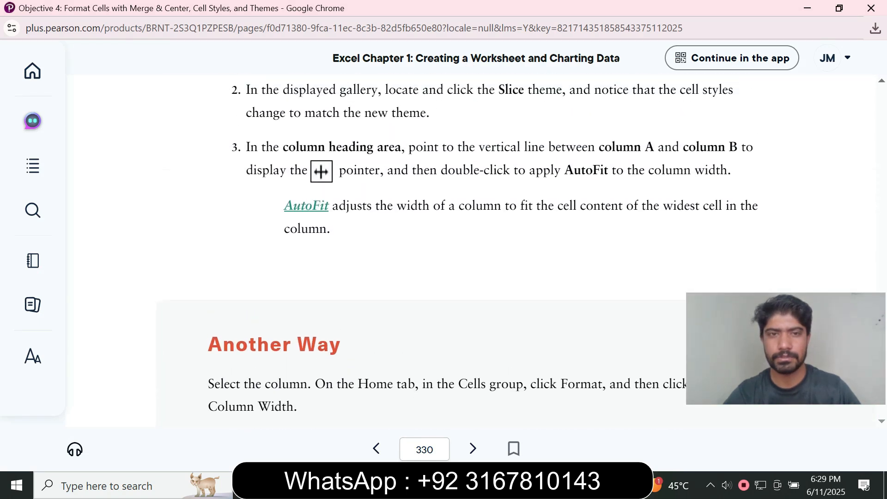
{"action": "scroll", "coordinate": [481, 269], "scroll_direction": "down", "scroll_amount": 5}
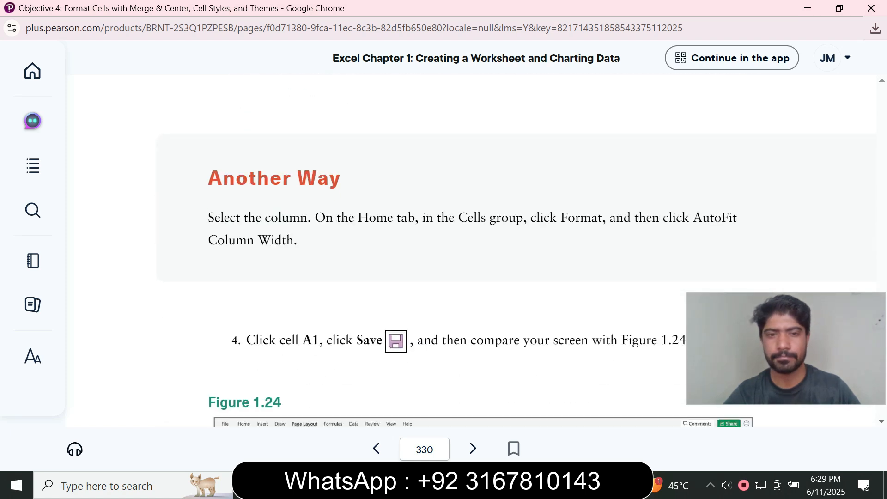
{"action": "left_click", "coordinate": [596, 485]}
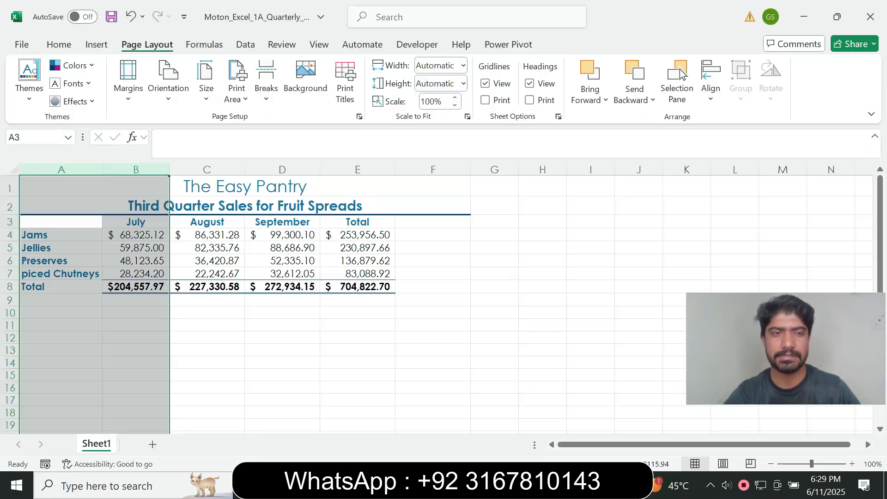
{"action": "left_click", "coordinate": [245, 187]}
{"action": "key", "text": "ctrl+s"}
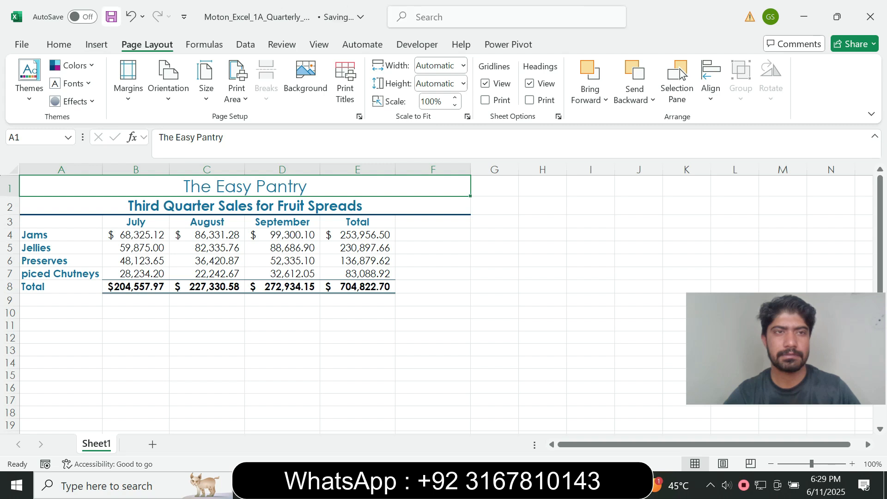
- Return to the textbook, go on to Objective 5 and read steps 1 and 2 of Activity 1.11 on charting data
{"action": "mouse_move", "coordinate": [597, 485]}
{"action": "left_click", "coordinate": [654, 416]}
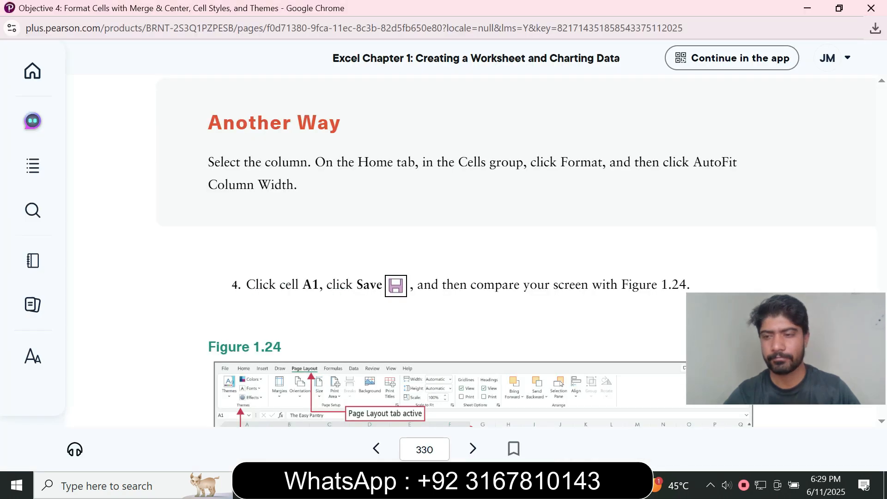
{"action": "scroll", "coordinate": [463, 250], "scroll_direction": "down", "scroll_amount": 8}
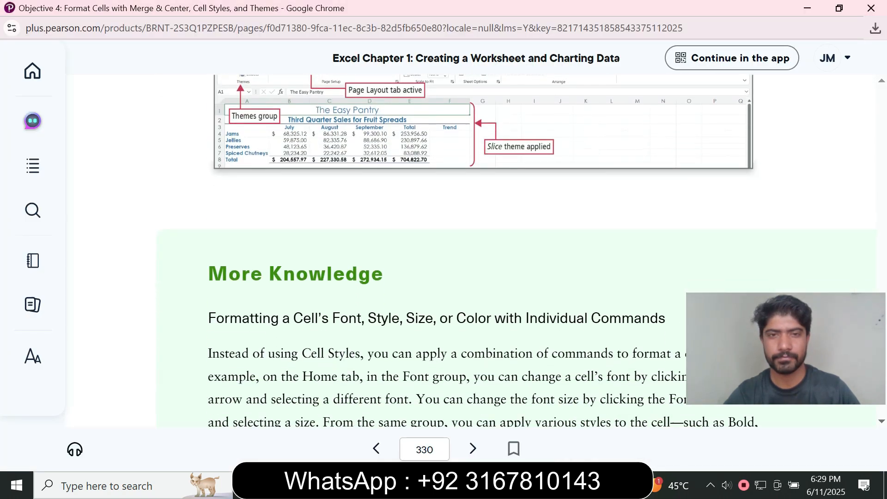
{"action": "scroll", "coordinate": [462, 250], "scroll_direction": "down", "scroll_amount": 3}
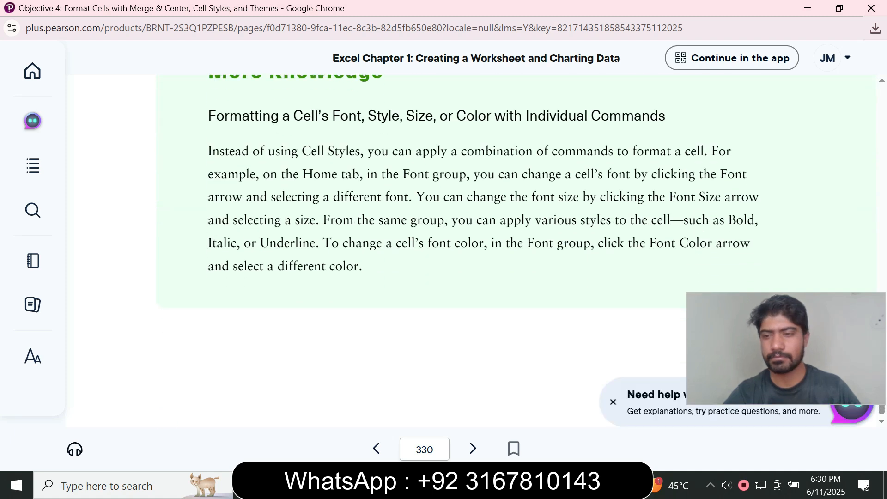
{"action": "left_click", "coordinate": [472, 448]}
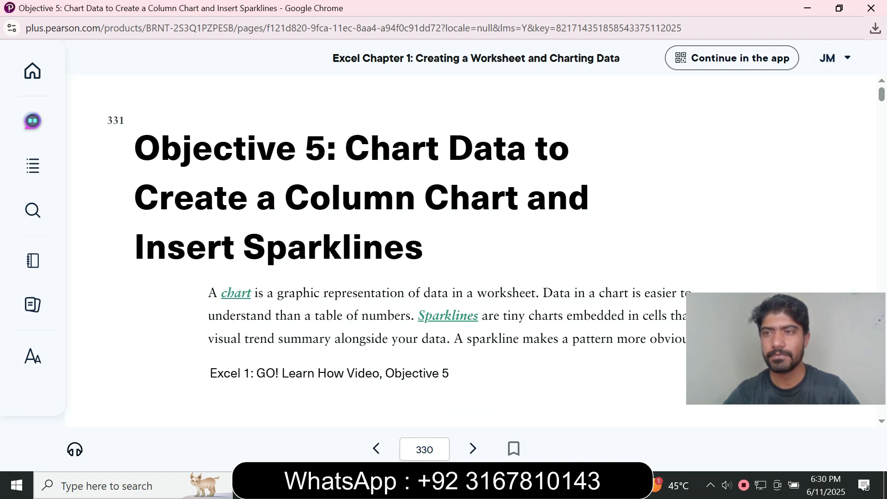
{"action": "scroll", "coordinate": [462, 250], "scroll_direction": "down", "scroll_amount": 3}
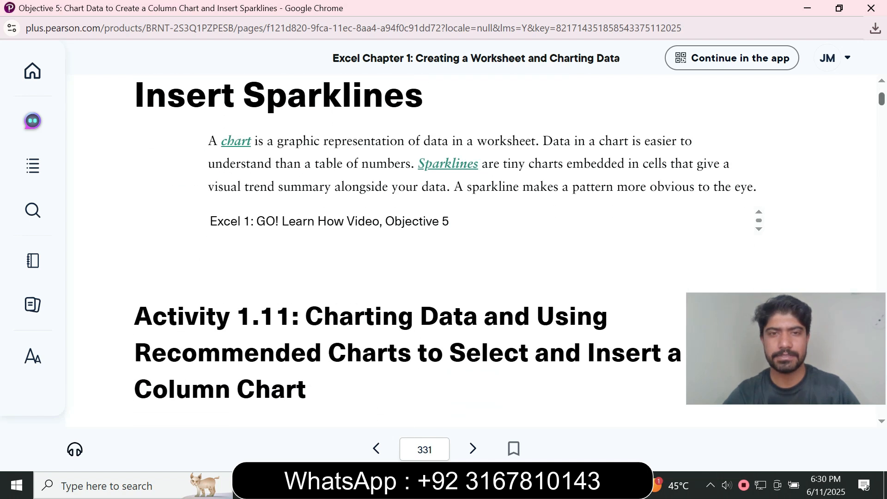
{"action": "scroll", "coordinate": [483, 257], "scroll_direction": "down", "scroll_amount": 7}
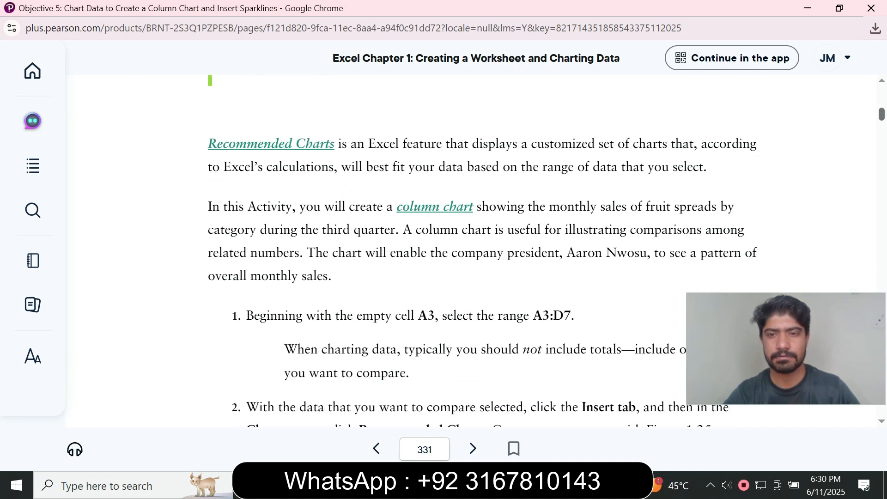
{"action": "scroll", "coordinate": [483, 257], "scroll_direction": "up", "scroll_amount": 3}
{"action": "scroll", "coordinate": [483, 257], "scroll_direction": "down", "scroll_amount": 5}
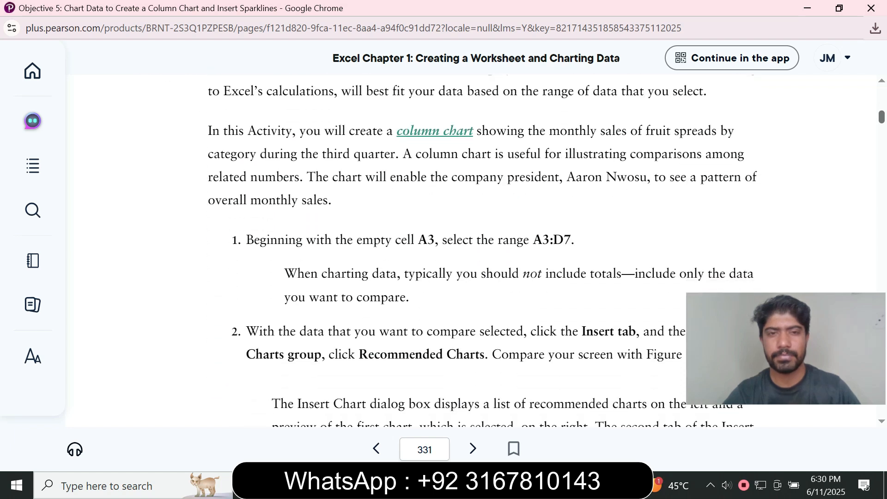
{"action": "scroll", "coordinate": [483, 256], "scroll_direction": "down", "scroll_amount": 1}
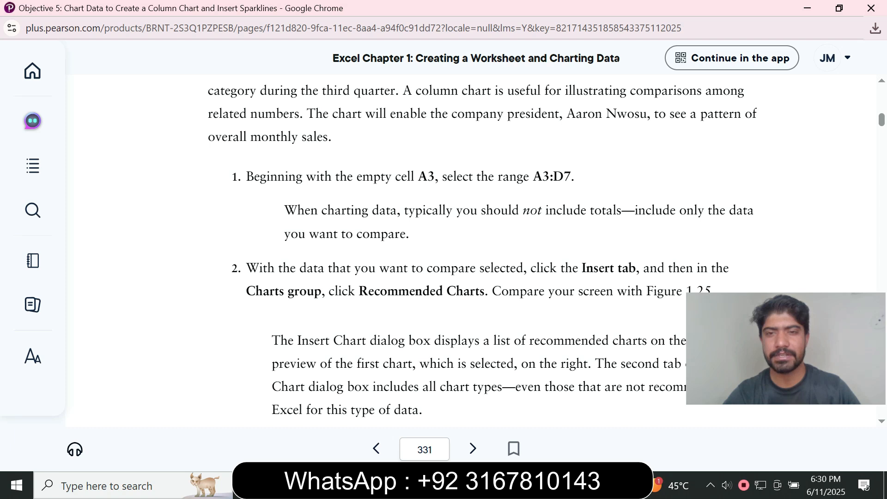
- Switch to Excel and select the range A3:D7, starting from the empty cell A3
{"action": "key", "text": "alt+Tab"}
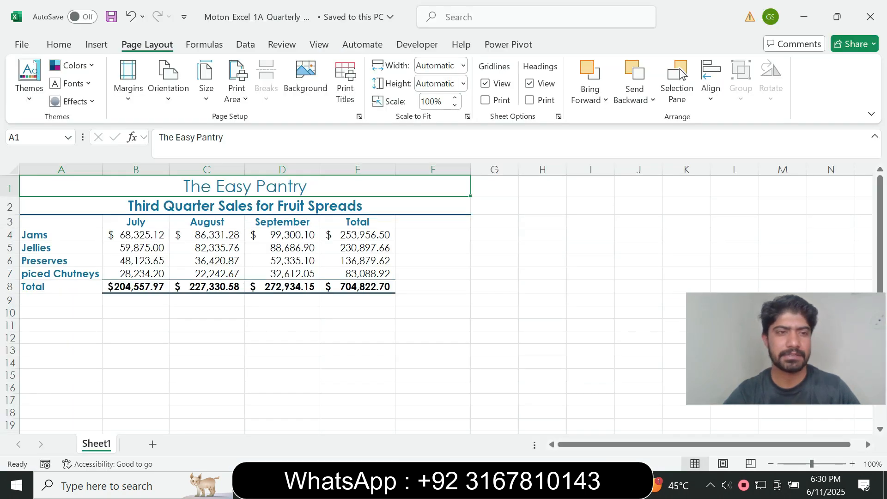
{"action": "key", "text": "Down"}
{"action": "key", "text": "Down"}
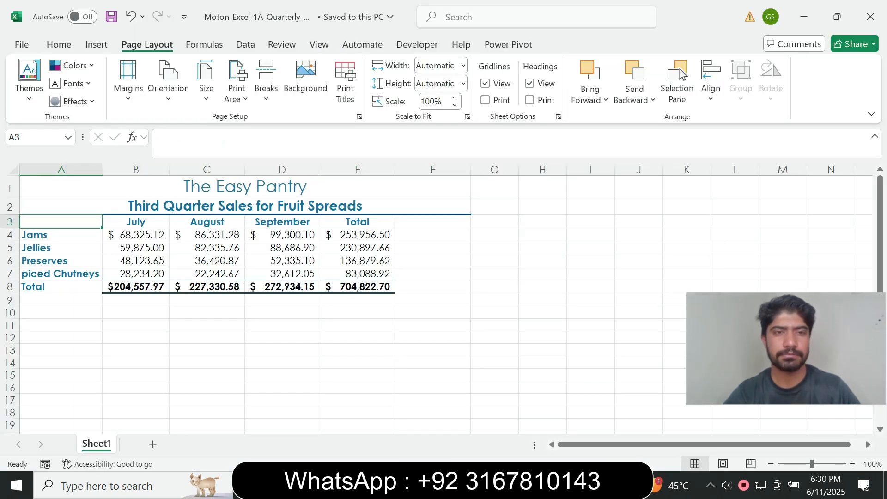
{"action": "key", "text": "shift+Down"}
{"action": "key", "text": "shift+Down"}
{"action": "key", "text": "shift+Down"}
{"action": "key", "text": "shift+Down"}
{"action": "key", "text": "shift+Right"}
{"action": "key", "text": "shift+Right"}
{"action": "key", "text": "shift+Right"}
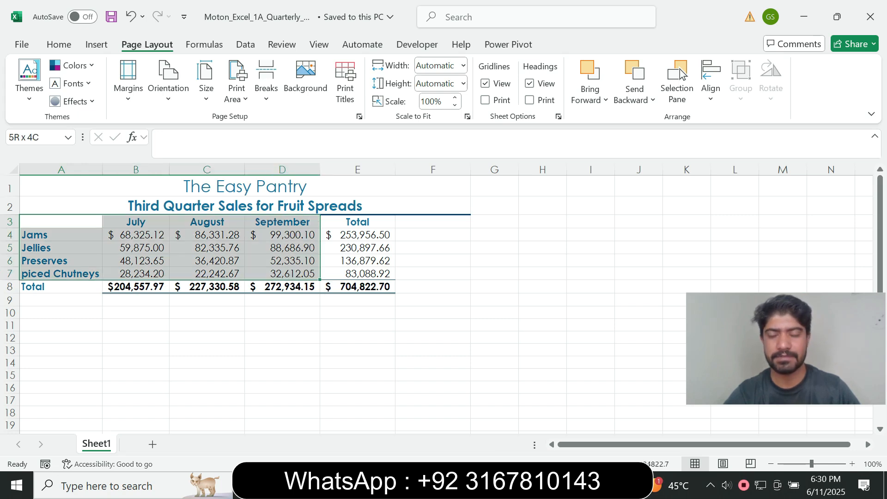
- Read steps 2 and 3 in the textbook and insert the recommended Clustered Column chart for the selected range in Excel
{"action": "key", "text": "super+9"}
{"action": "key", "text": "super+9"}
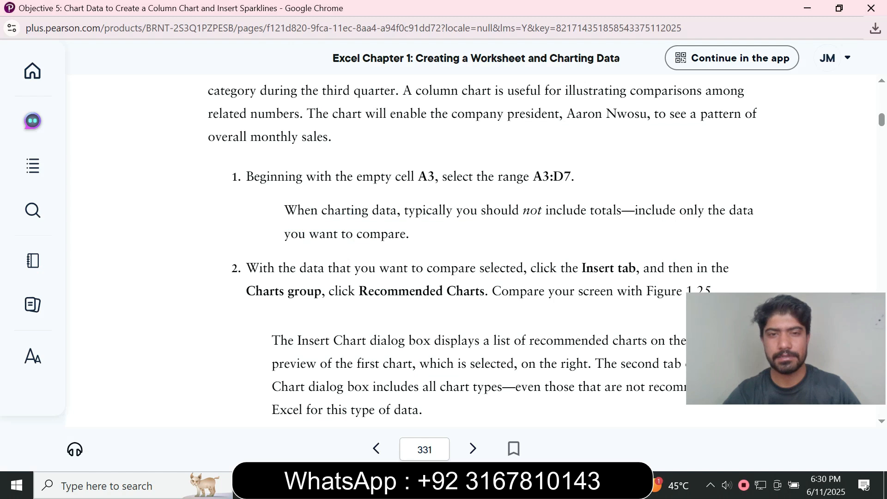
{"action": "scroll", "coordinate": [462, 249], "scroll_direction": "down", "scroll_amount": 3}
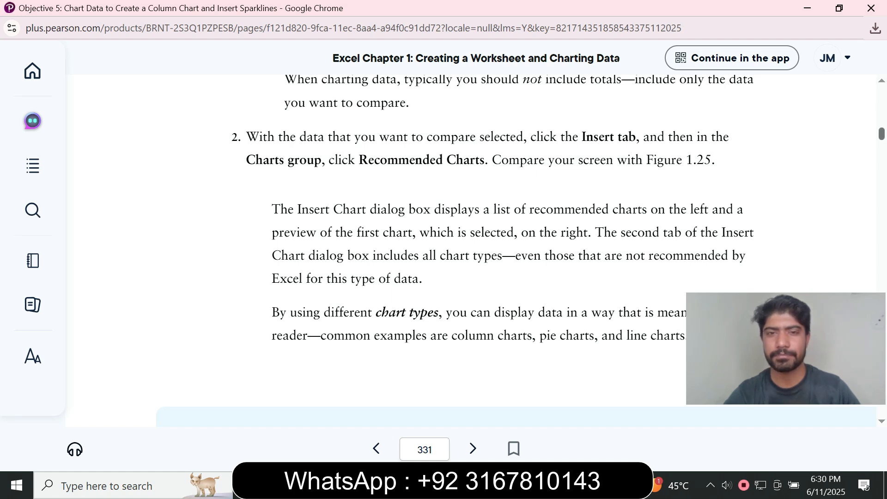
{"action": "scroll", "coordinate": [491, 249], "scroll_direction": "down", "scroll_amount": 2}
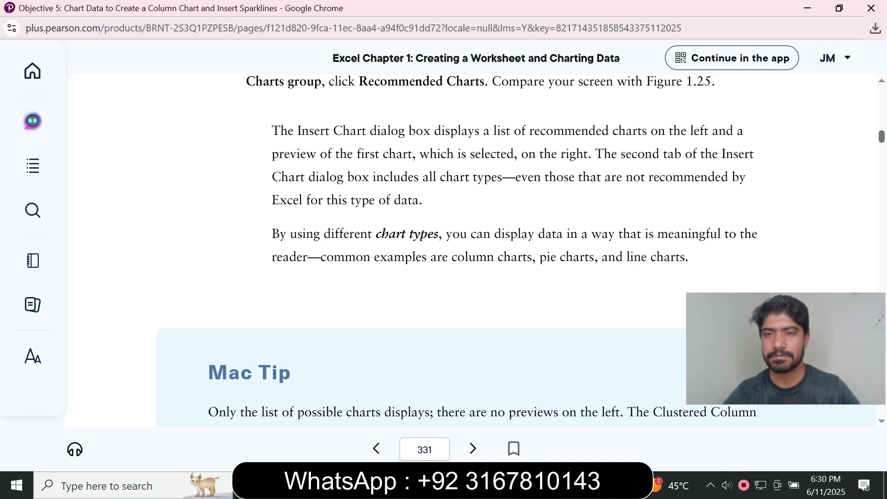
{"action": "scroll", "coordinate": [517, 251], "scroll_direction": "down", "scroll_amount": 8}
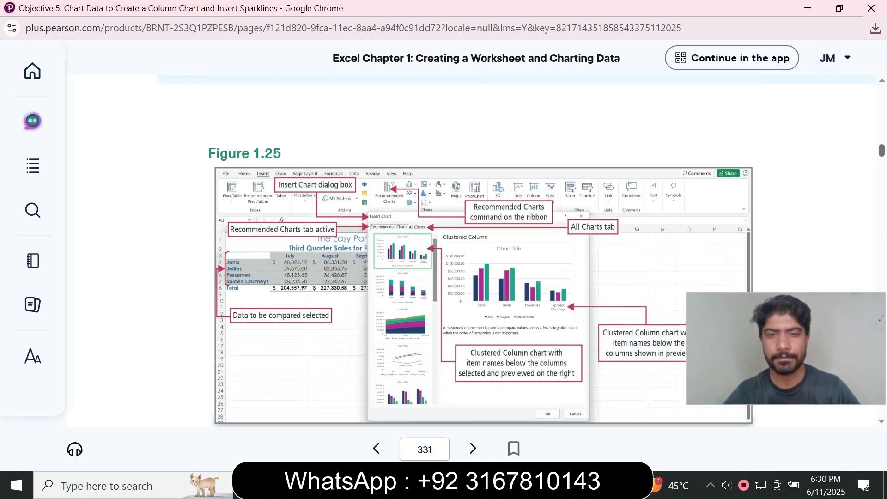
{"action": "scroll", "coordinate": [517, 251], "scroll_direction": "down", "scroll_amount": 6}
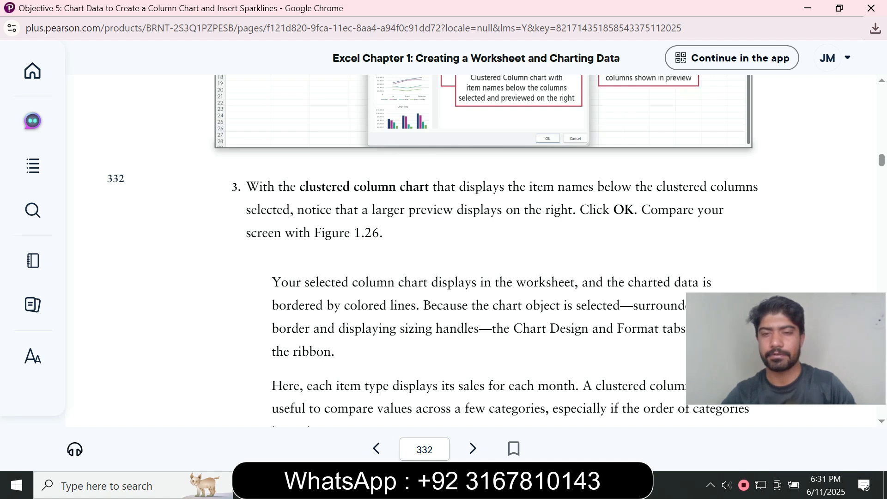
{"action": "key", "text": "alt+Tab"}
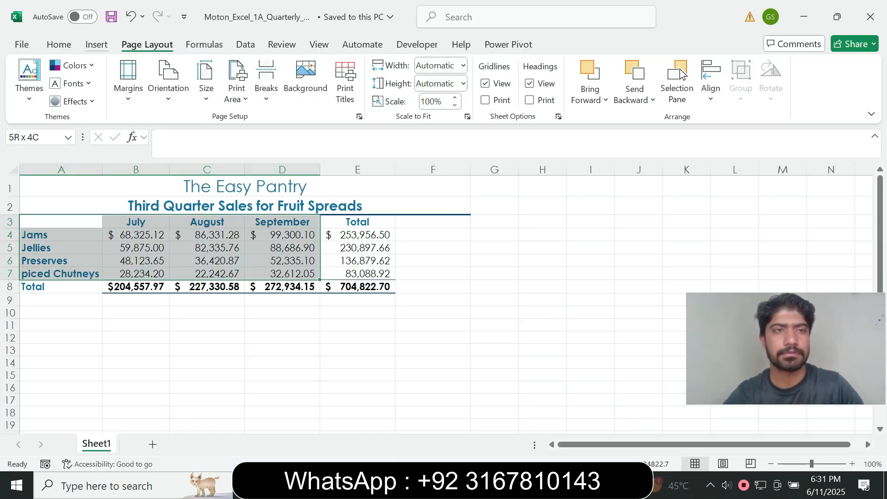
{"action": "left_click", "coordinate": [97, 44]}
{"action": "left_click", "coordinate": [317, 81]}
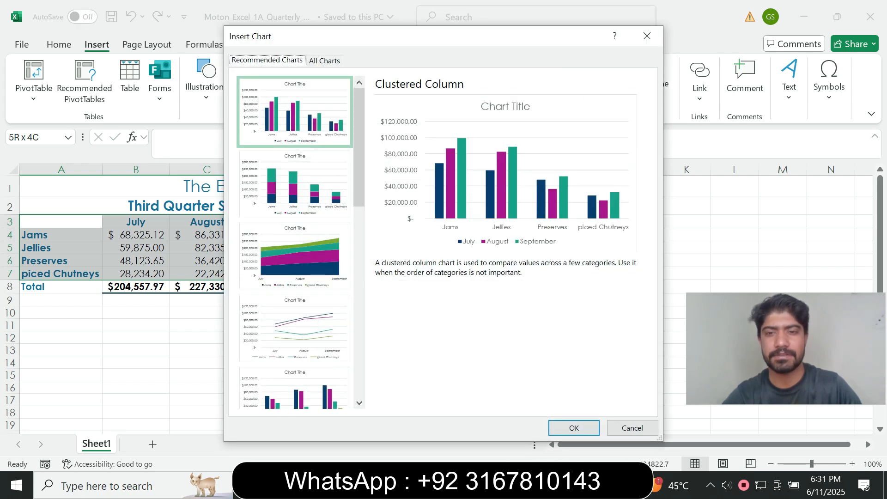
{"action": "key", "text": "Return"}
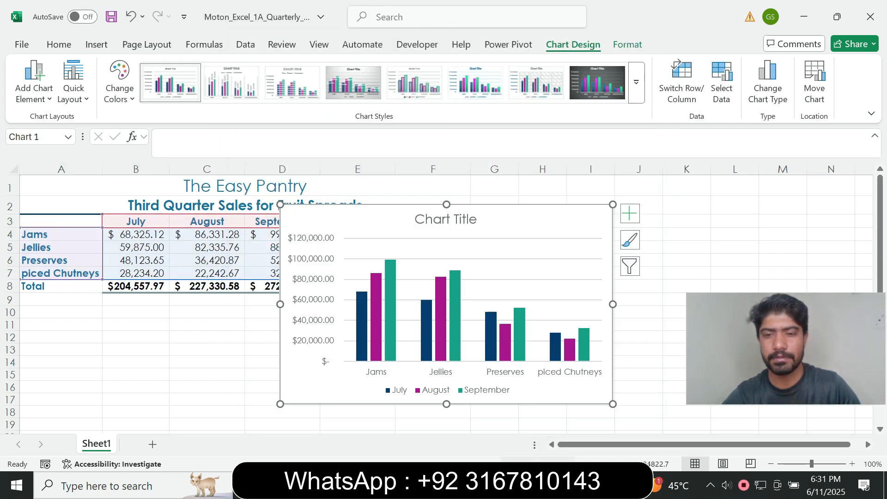
- Read the textbook's explanation of the column chart and apply Switch Row/Column to the chart in Excel
{"action": "left_click", "coordinate": [638, 416]}
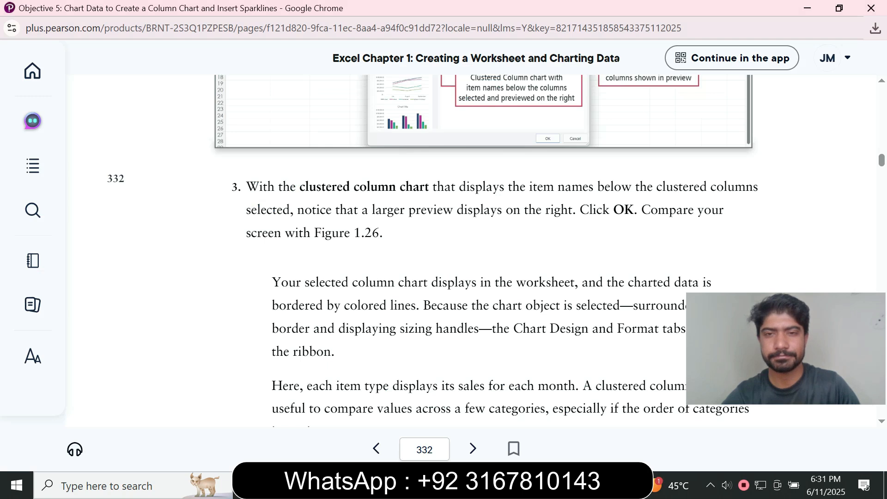
{"action": "scroll", "coordinate": [432, 251], "scroll_direction": "down", "scroll_amount": 2}
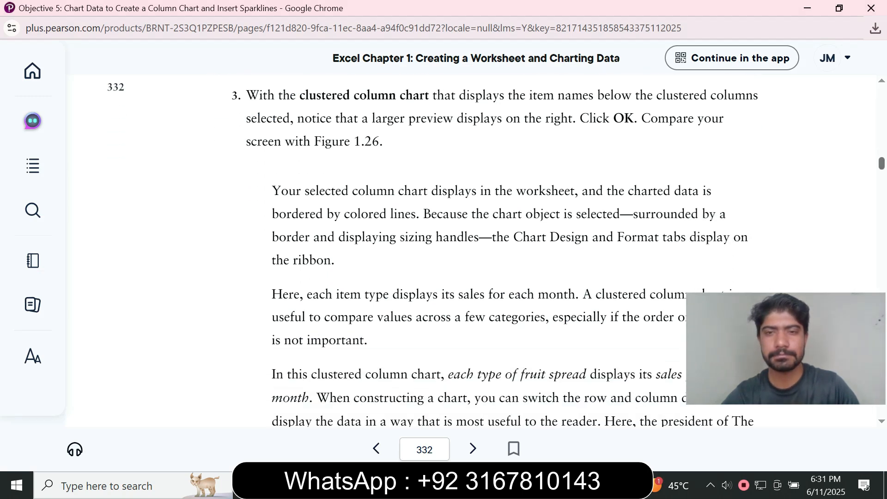
{"action": "scroll", "coordinate": [433, 251], "scroll_direction": "down", "scroll_amount": 6}
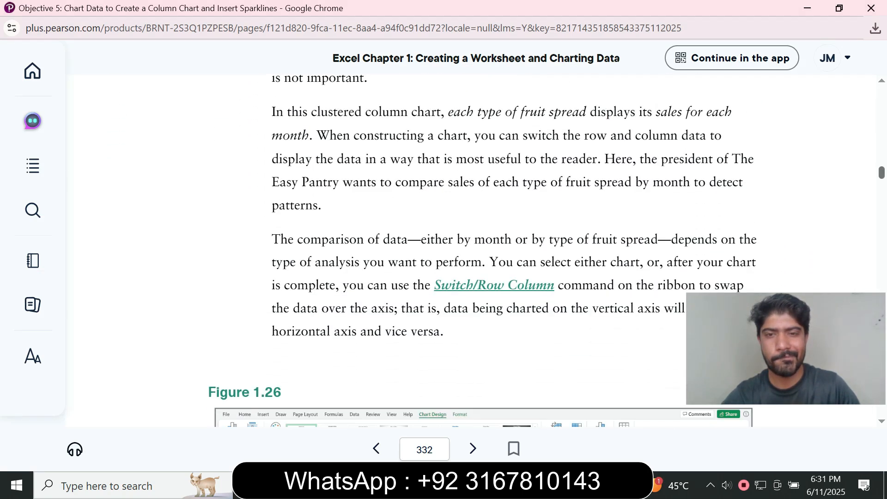
{"action": "scroll", "coordinate": [509, 251], "scroll_direction": "down", "scroll_amount": 1}
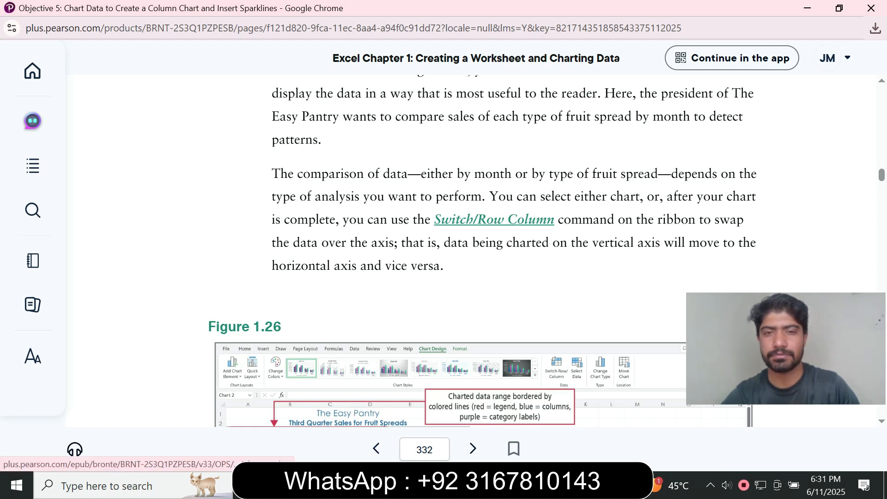
{"action": "key", "text": "alt+Tab"}
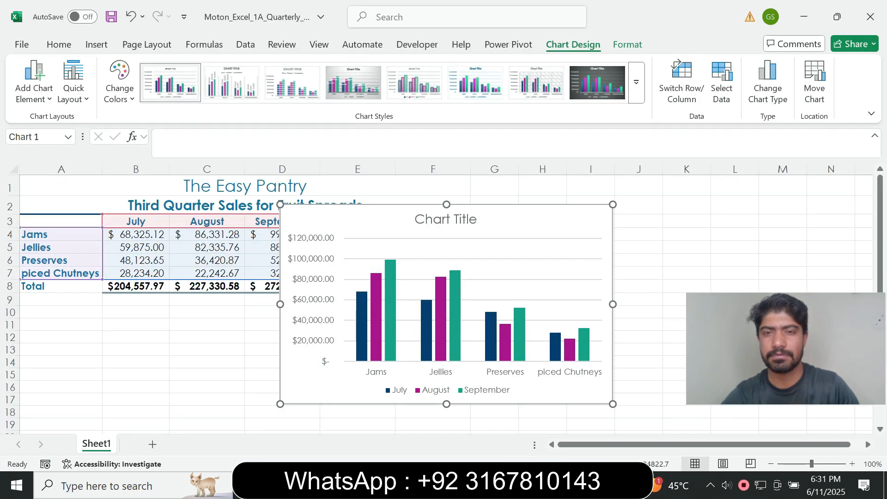
{"action": "left_click", "coordinate": [681, 83]}
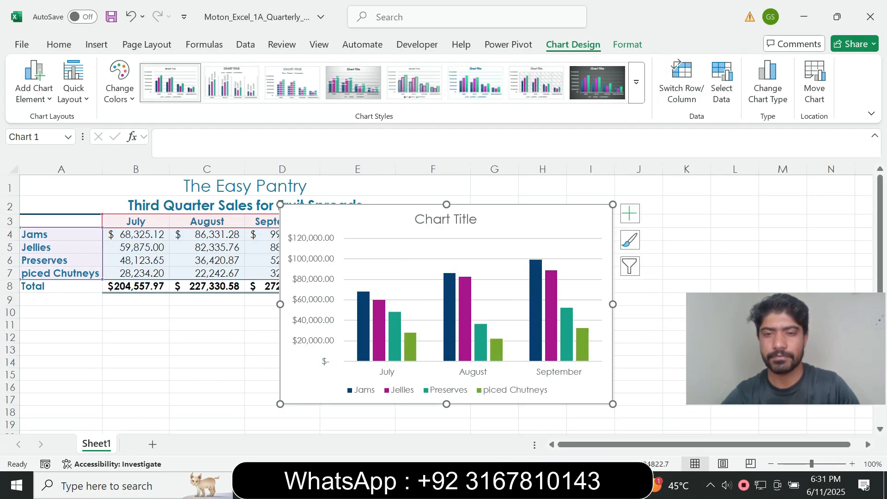
- Compare the chart in Excel with Figure 1.26 in the textbook
{"action": "key", "text": "alt+Tab"}
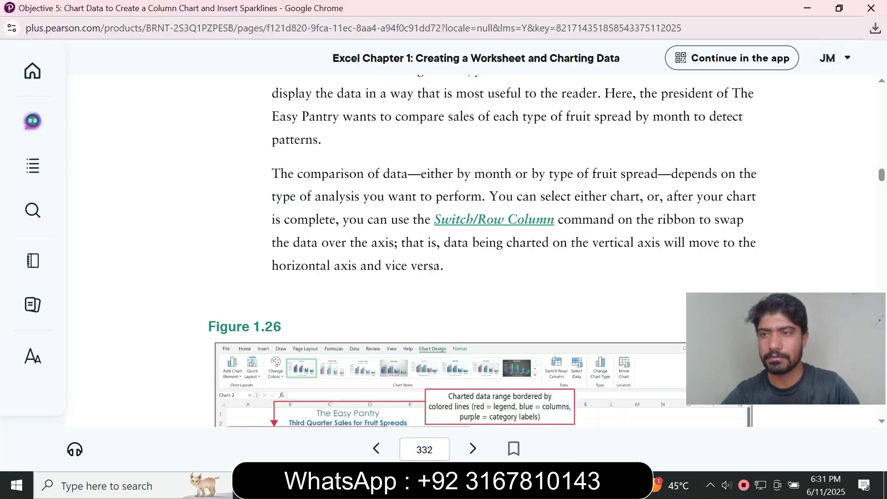
{"action": "scroll", "coordinate": [443, 250], "scroll_direction": "down", "scroll_amount": 6}
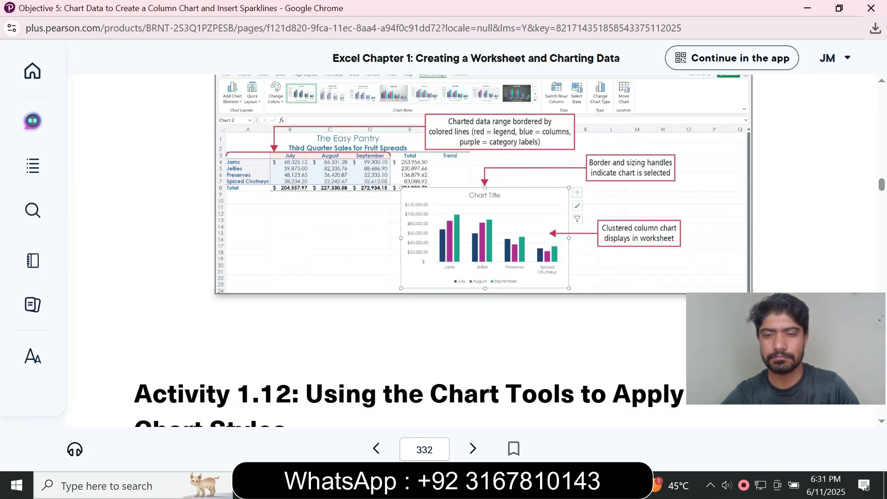
{"action": "key", "text": "alt+Tab"}
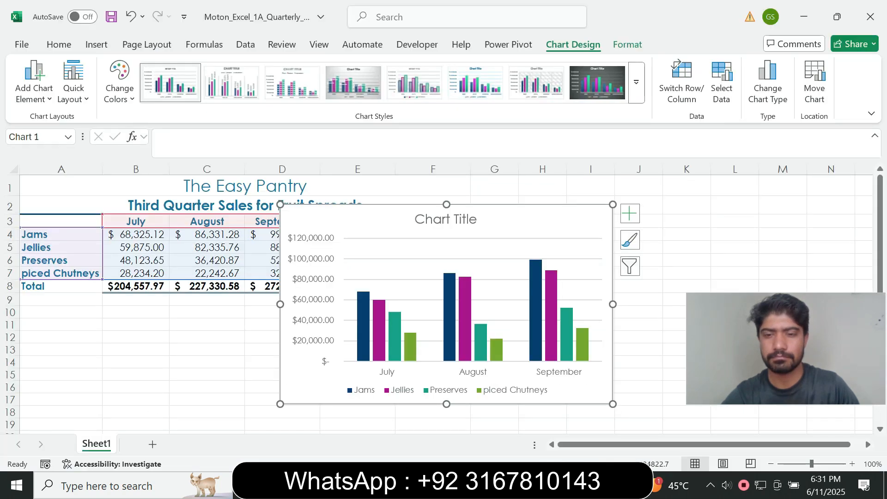
{"action": "key", "text": "alt+Tab"}
{"action": "key", "text": "alt+Tab"}
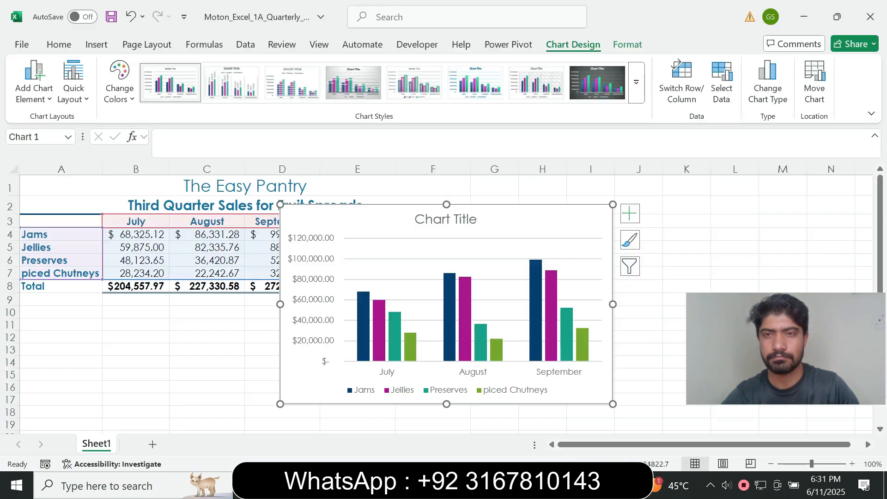
- Apply Switch Row/Column so the fruit spreads form the chart's categories, and switch to Chrome to find Activity 1.12 in the textbook
{"action": "left_click", "coordinate": [677, 62]}
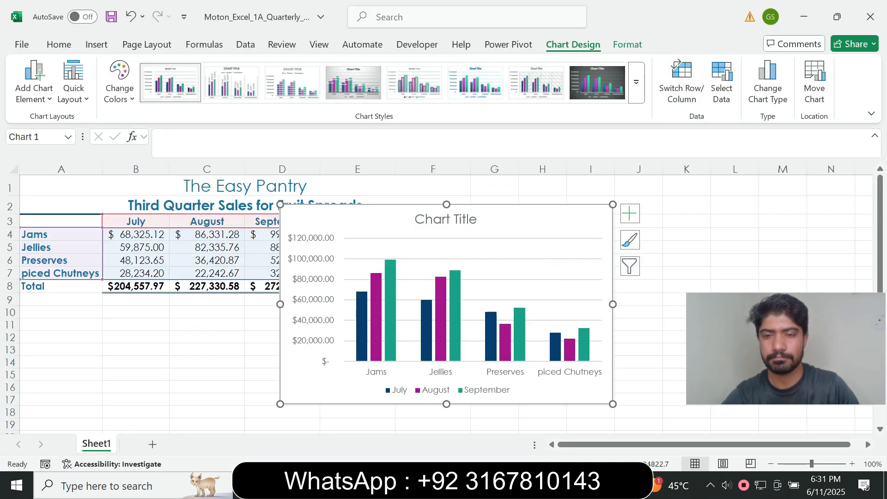
{"action": "key", "text": "alt+Tab"}
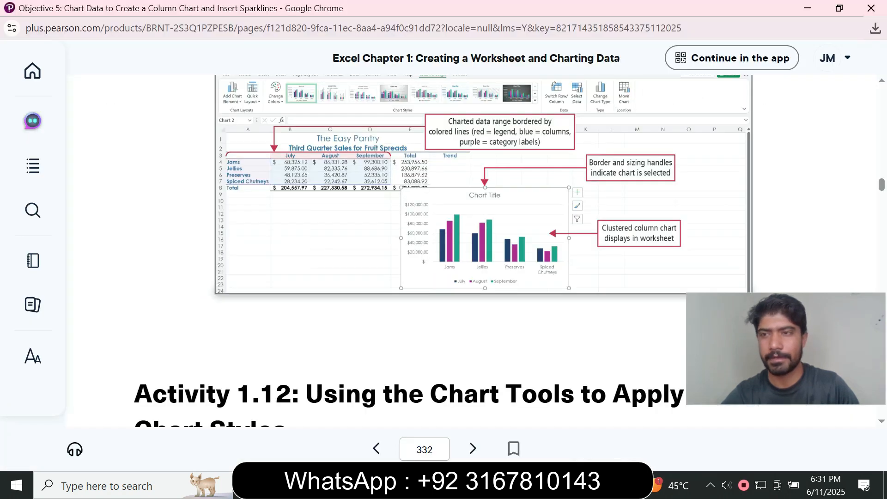
{"action": "scroll", "coordinate": [462, 250], "scroll_direction": "down", "scroll_amount": 10}
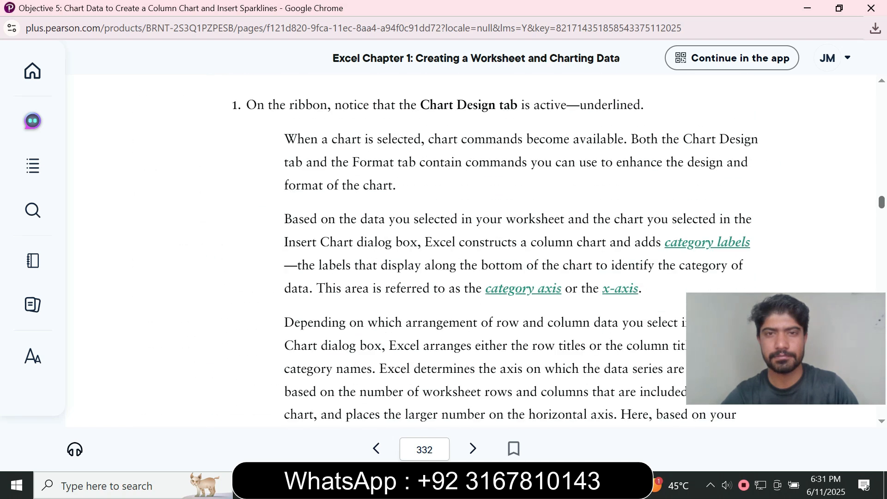
{"action": "scroll", "coordinate": [462, 249], "scroll_direction": "up", "scroll_amount": 5}
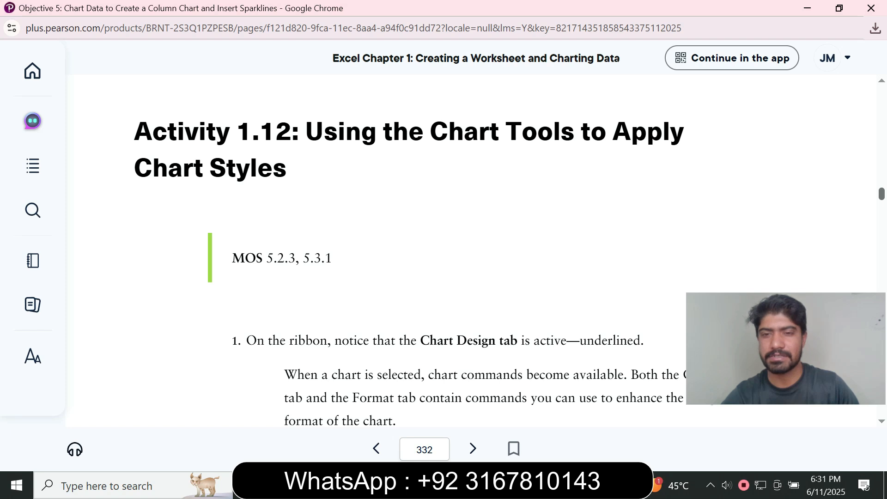
- Read steps 1 and 2 of Activity 1.12 in the textbook and compare the chart in Excel with Figure 1.27
{"action": "scroll", "coordinate": [442, 254], "scroll_direction": "down", "scroll_amount": 4}
{"action": "scroll", "coordinate": [442, 254], "scroll_direction": "down", "scroll_amount": 1}
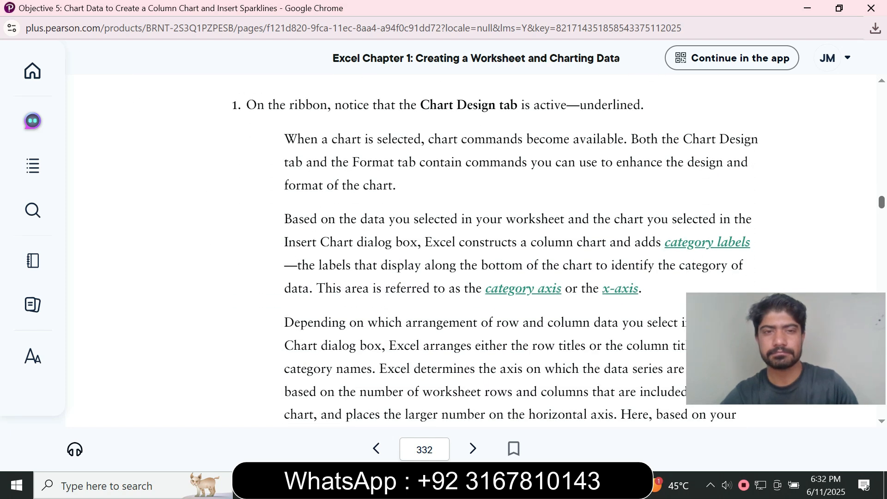
{"action": "scroll", "coordinate": [443, 254], "scroll_direction": "down", "scroll_amount": 2}
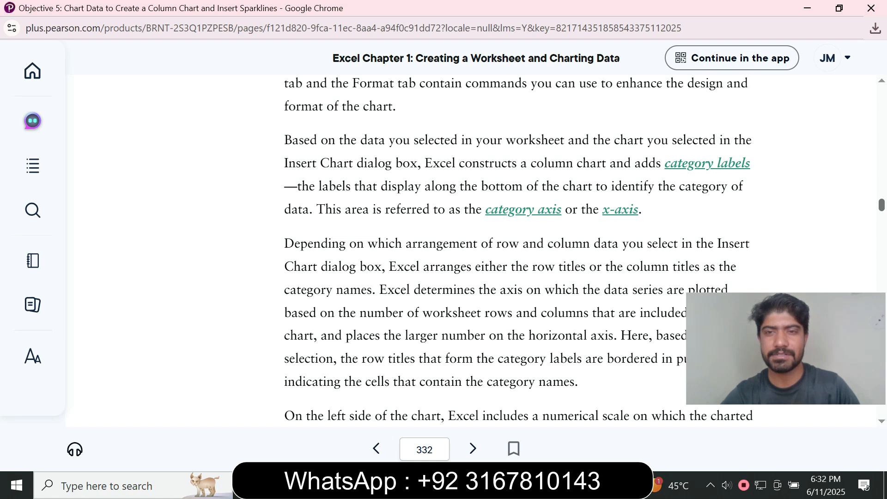
{"action": "scroll", "coordinate": [517, 250], "scroll_direction": "down", "scroll_amount": 2}
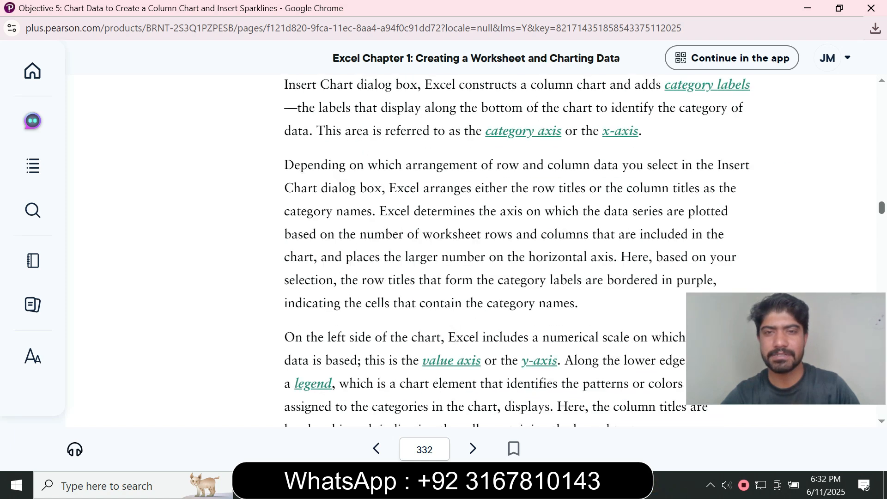
{"action": "scroll", "coordinate": [518, 249], "scroll_direction": "down", "scroll_amount": 2}
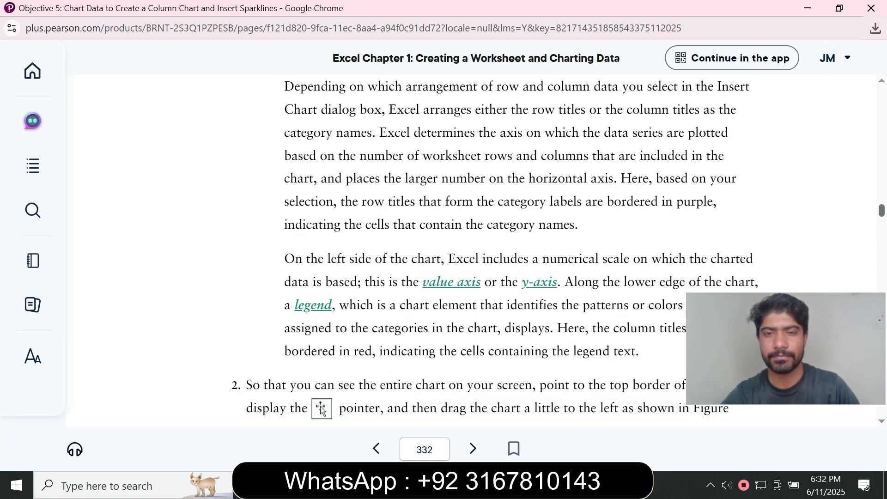
{"action": "scroll", "coordinate": [518, 249], "scroll_direction": "down", "scroll_amount": 9}
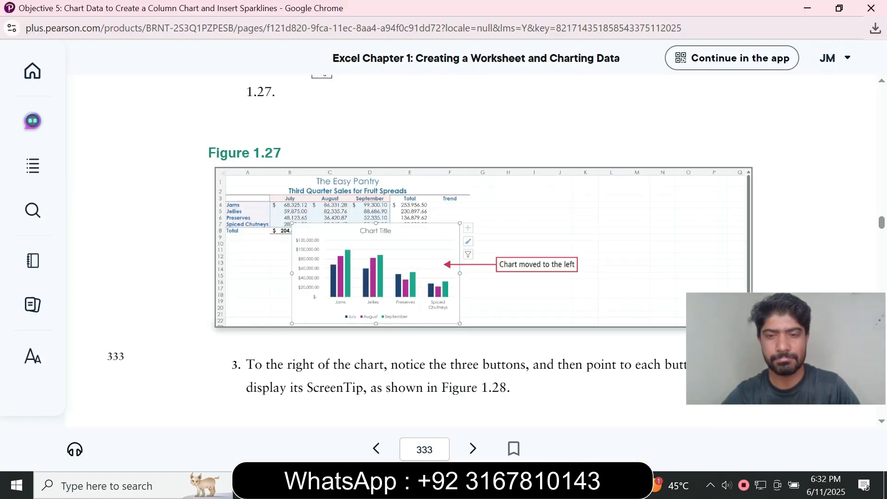
{"action": "left_click", "coordinate": [599, 485]}
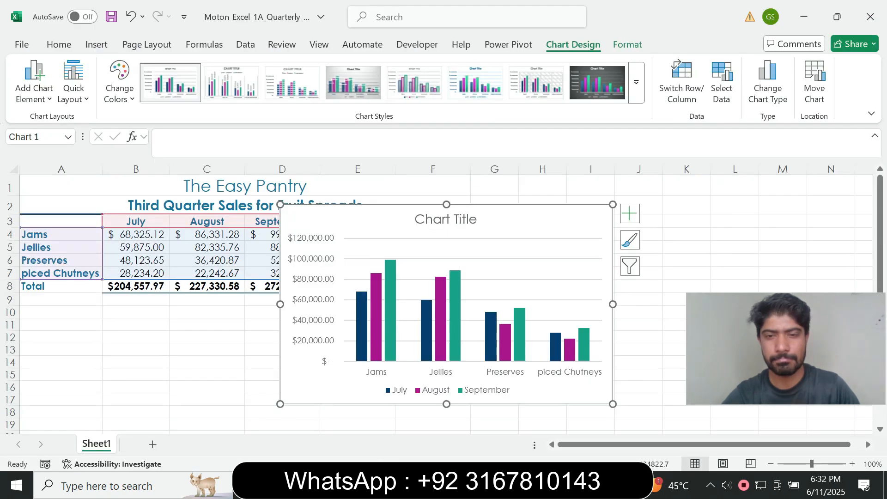
{"action": "mouse_move", "coordinate": [563, 485]}
{"action": "left_click", "coordinate": [637, 423]}
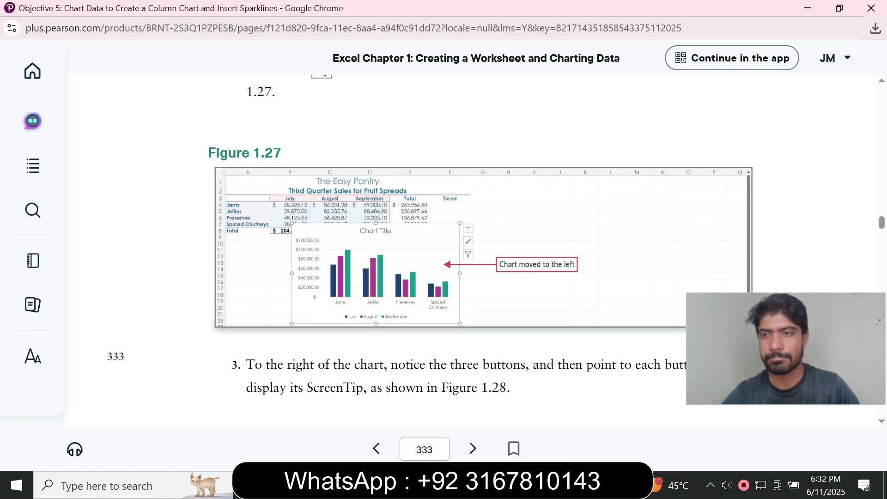
- Reread the textbook's explanation of the chart axes and legend, read step 3 about the chart buttons, and check the chart in Excel
{"action": "scroll", "coordinate": [430, 250], "scroll_direction": "up", "scroll_amount": 10}
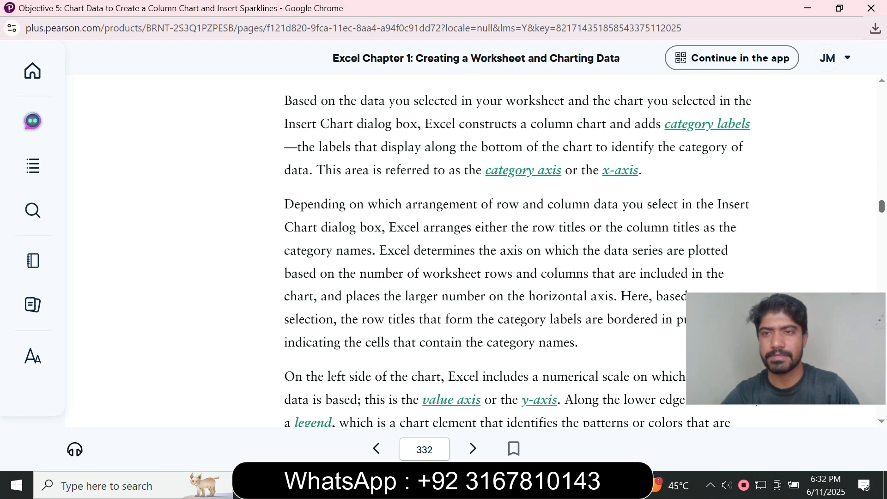
{"action": "scroll", "coordinate": [517, 250], "scroll_direction": "down", "scroll_amount": 2}
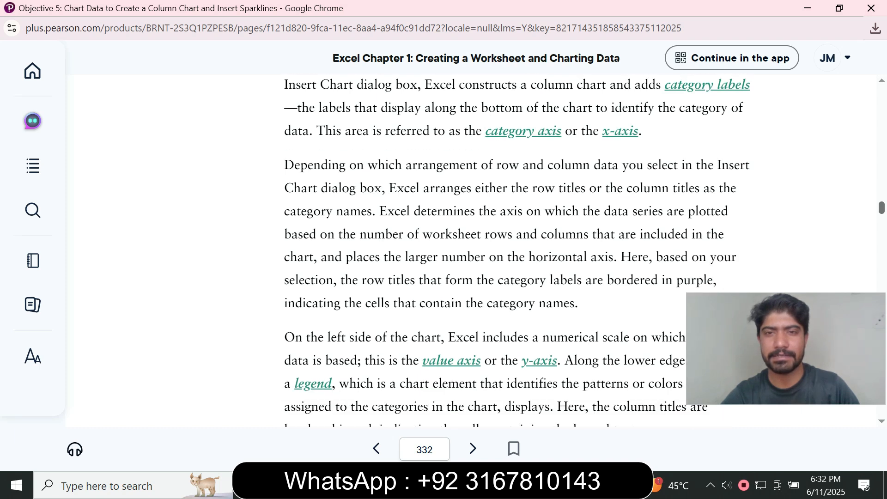
{"action": "scroll", "coordinate": [494, 250], "scroll_direction": "down", "scroll_amount": 3}
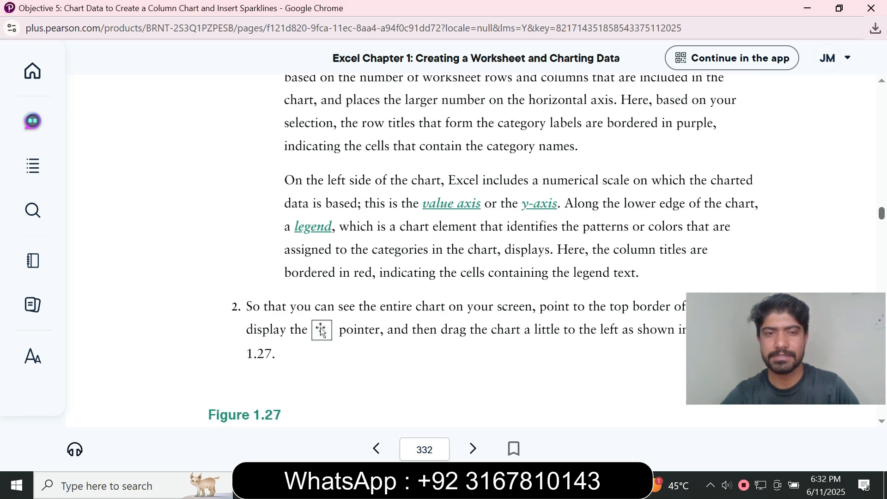
{"action": "scroll", "coordinate": [480, 250], "scroll_direction": "down", "scroll_amount": 10}
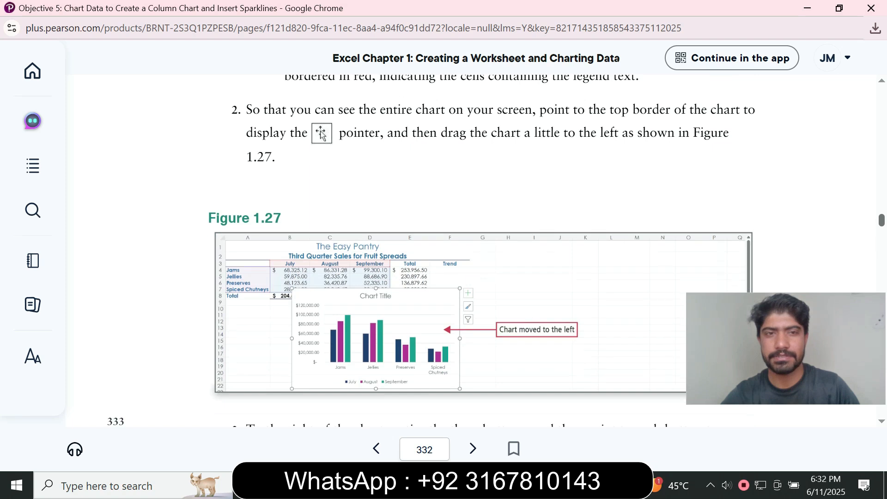
{"action": "scroll", "coordinate": [480, 250], "scroll_direction": "down", "scroll_amount": 3}
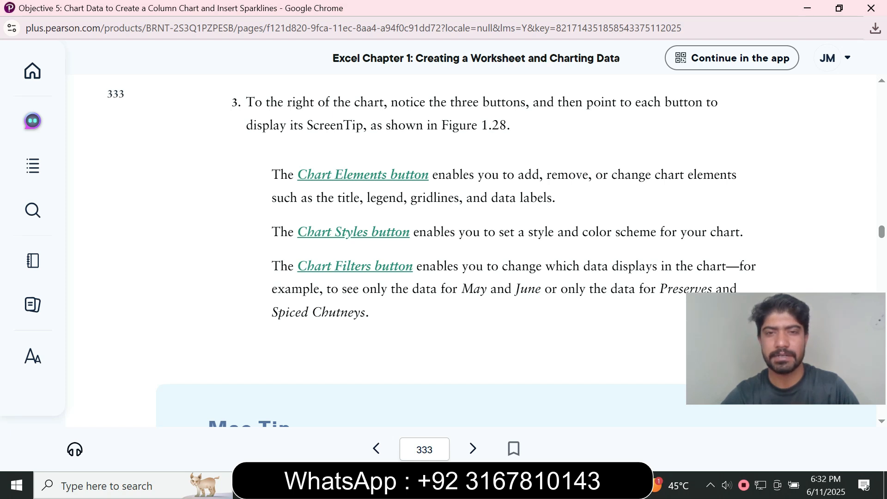
{"action": "left_click", "coordinate": [595, 486]}
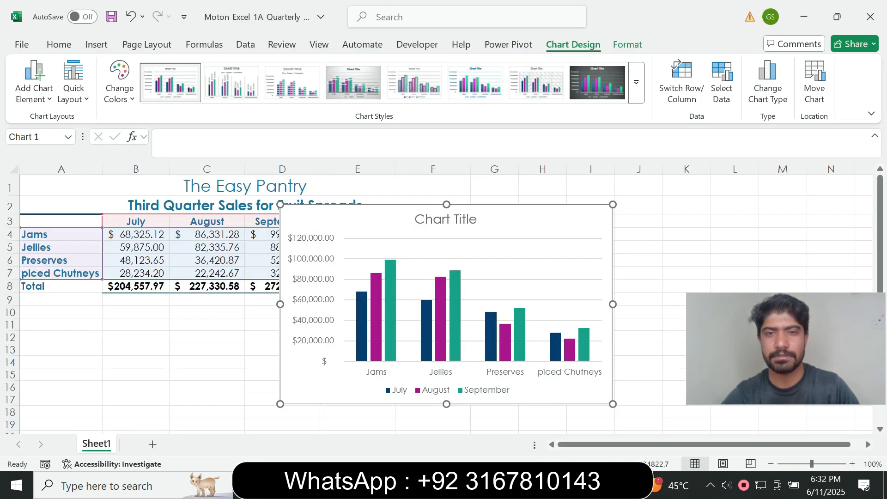
{"action": "left_click", "coordinate": [562, 485]}
{"action": "left_click", "coordinate": [637, 425]}
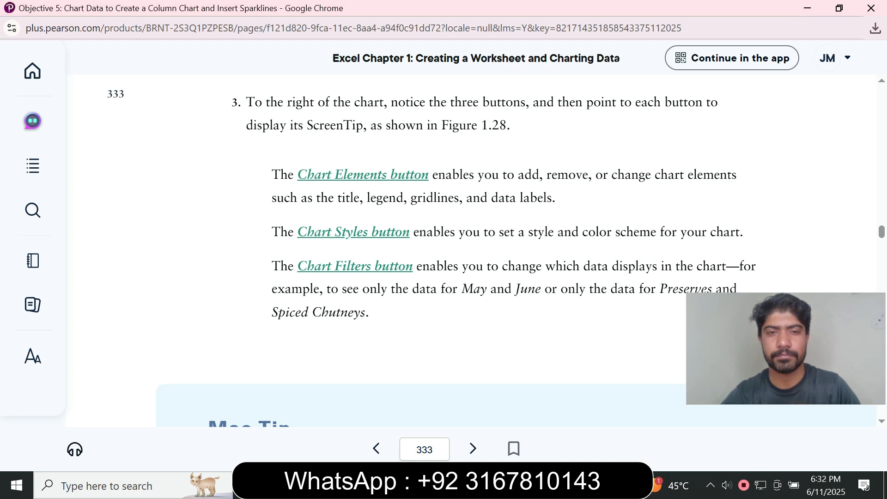
- Try to hide the chart's gridlines and legend in Excel, and recheck step 3 in the textbook in Chrome
{"action": "key", "text": "alt+Tab"}
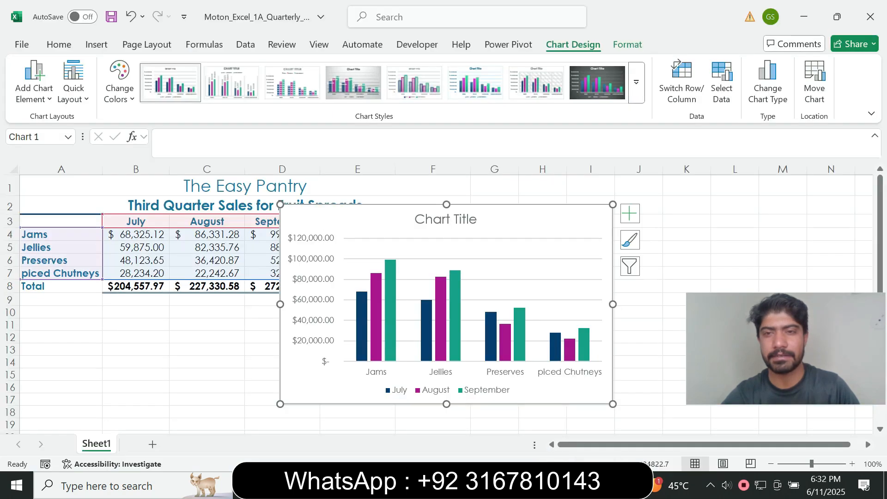
{"action": "left_click", "coordinate": [630, 214]}
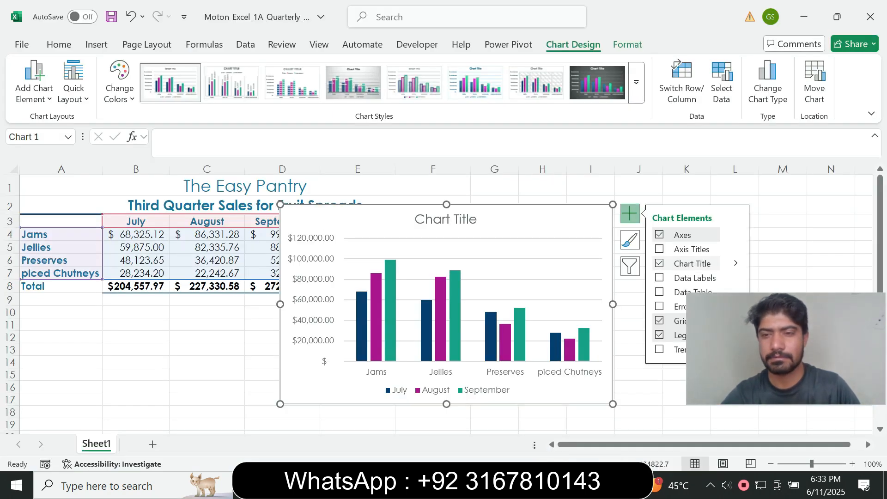
{"action": "left_click", "coordinate": [660, 334]}
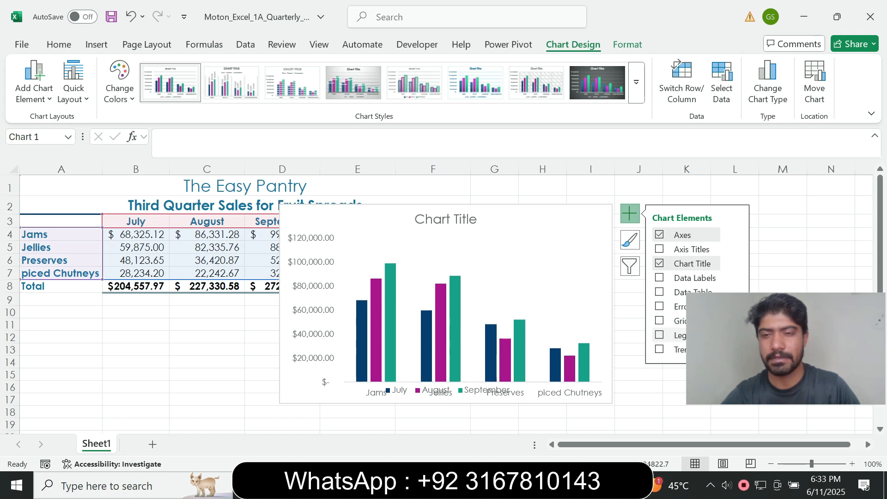
{"action": "left_click", "coordinate": [563, 485]}
{"action": "left_click", "coordinate": [638, 418]}
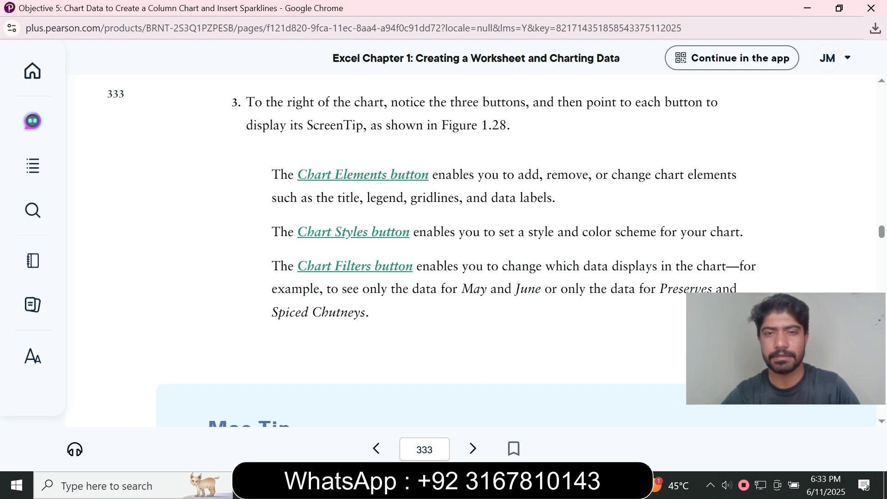
{"action": "key", "text": "alt+Tab"}
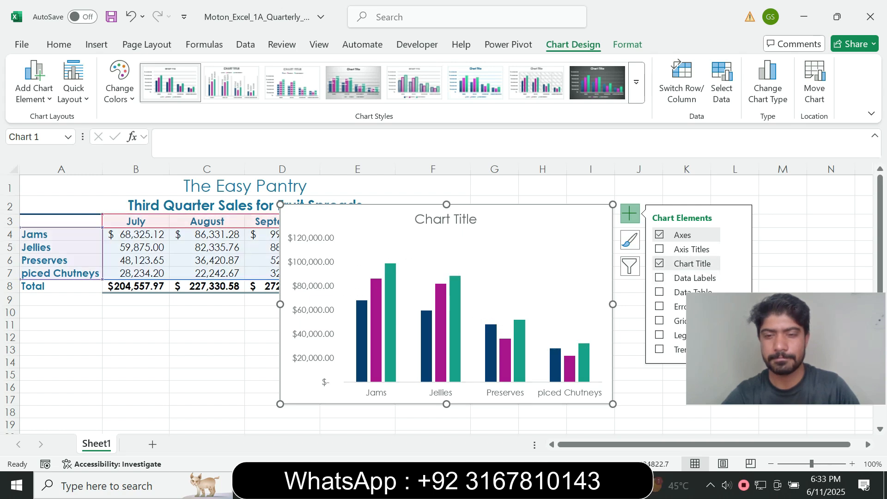
{"action": "key", "text": "alt+Tab"}
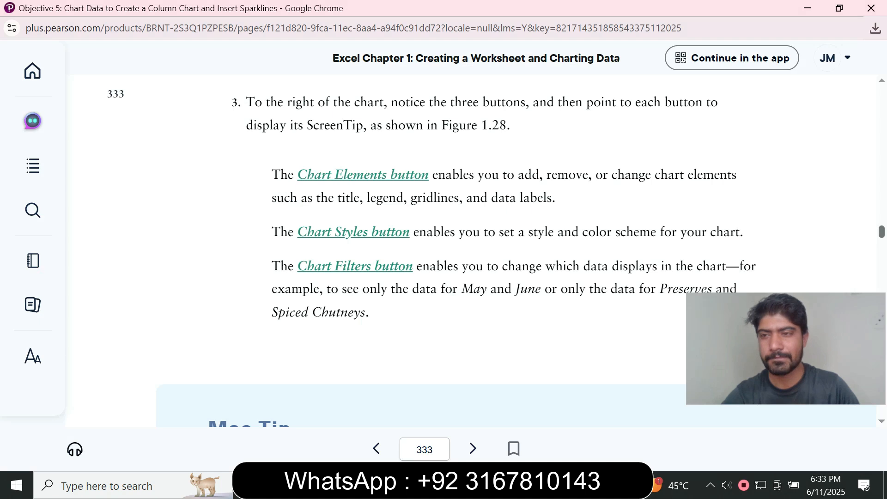
- Examine Figure 1.28 and read steps 4 and 5 of the activity on data points, data series and Quick Layout
{"action": "scroll", "coordinate": [471, 250], "scroll_direction": "down", "scroll_amount": 2}
{"action": "scroll", "coordinate": [470, 249], "scroll_direction": "down", "scroll_amount": 4}
{"action": "scroll", "coordinate": [470, 250], "scroll_direction": "up", "scroll_amount": 2}
{"action": "scroll", "coordinate": [471, 250], "scroll_direction": "down", "scroll_amount": 6}
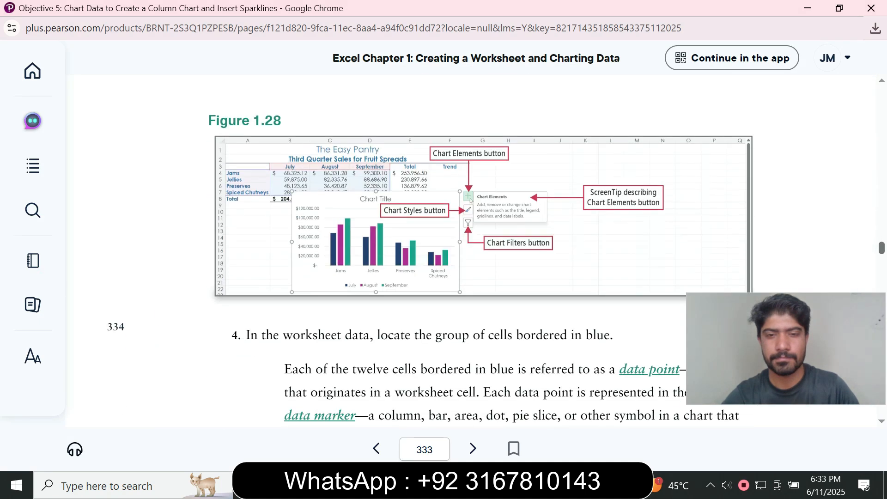
{"action": "scroll", "coordinate": [471, 250], "scroll_direction": "up", "scroll_amount": 1}
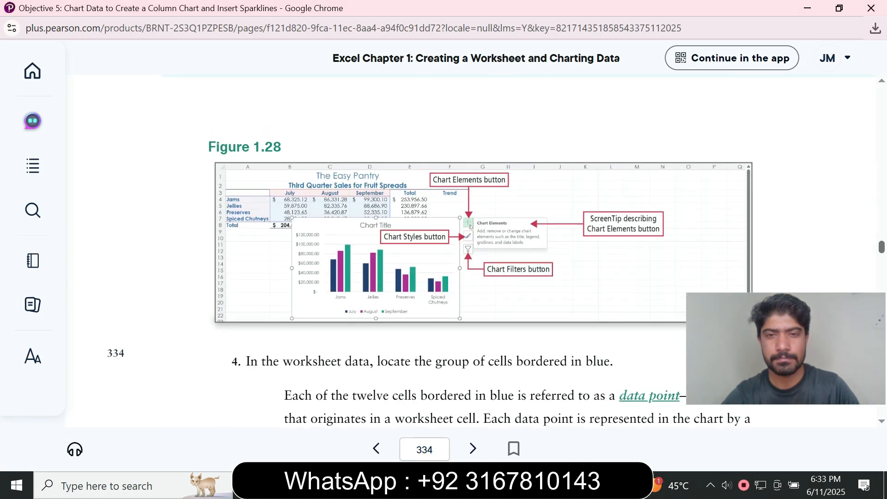
{"action": "scroll", "coordinate": [470, 249], "scroll_direction": "down", "scroll_amount": 3}
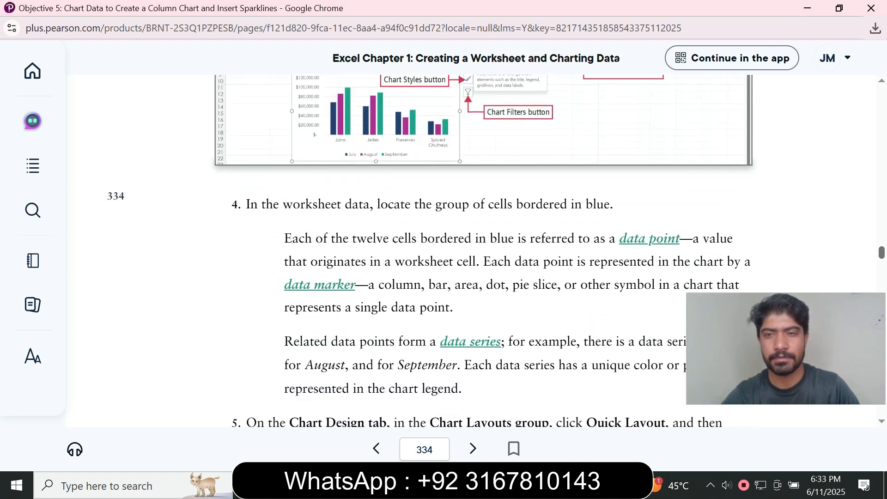
{"action": "scroll", "coordinate": [470, 250], "scroll_direction": "down", "scroll_amount": 2}
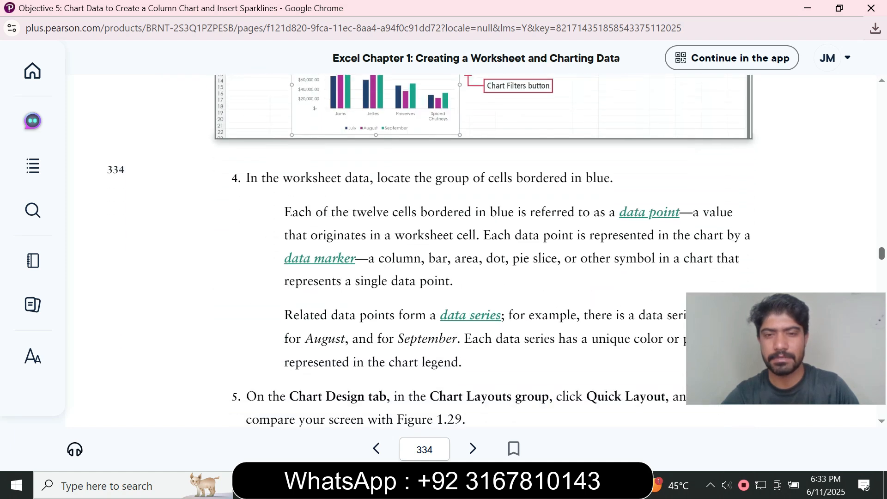
{"action": "scroll", "coordinate": [471, 249], "scroll_direction": "down", "scroll_amount": 1}
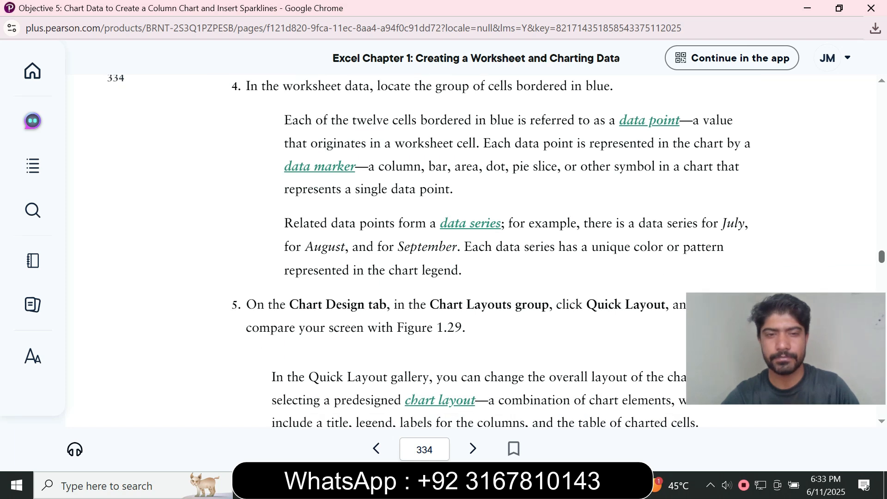
{"action": "scroll", "coordinate": [471, 250], "scroll_direction": "down", "scroll_amount": 3}
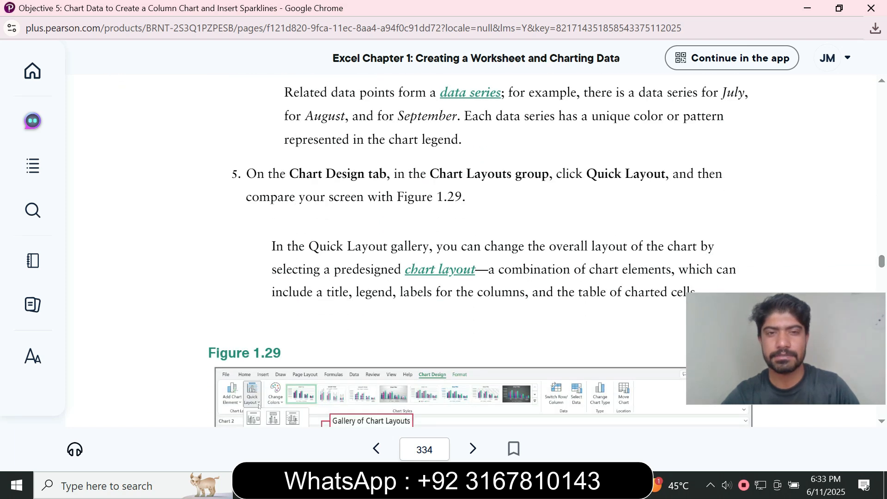
- Switch to Excel and undo the removal of the chart's gridlines and legend, keeping the fruit spreads as the chart's categories
{"action": "key", "text": "alt+Tab"}
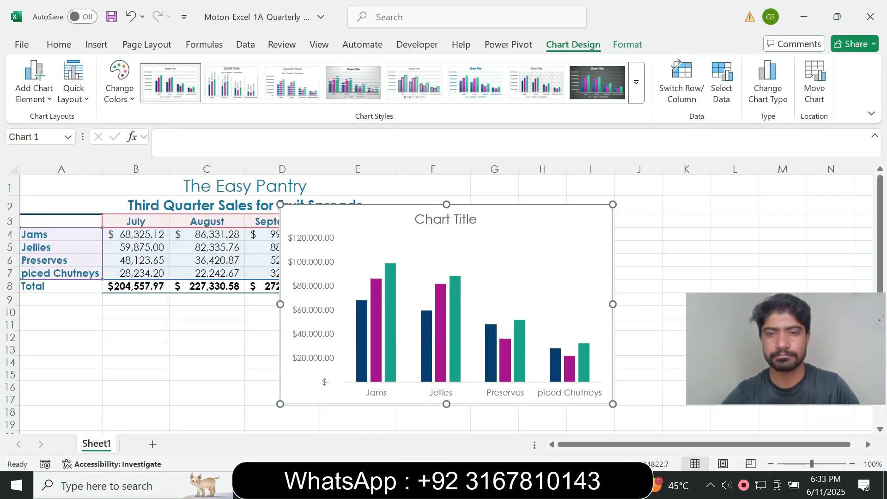
{"action": "left_click", "coordinate": [660, 336]}
{"action": "key", "text": "ctrl+z"}
{"action": "key", "text": "ctrl+z"}
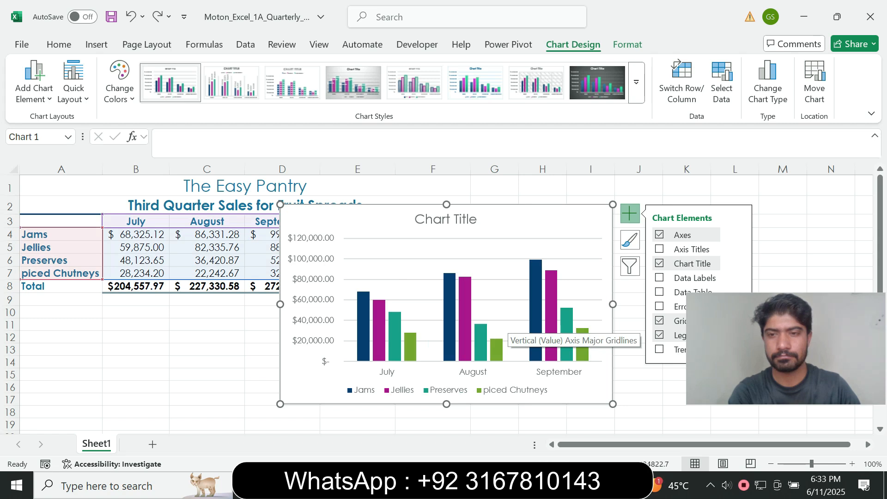
{"action": "key", "text": "ctrl+z"}
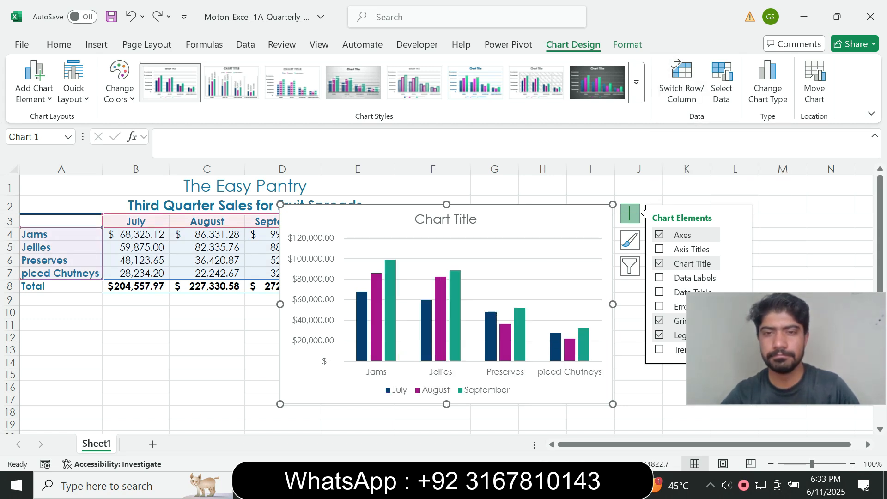
- Switch to Chrome and examine the gallery of chart layouts in Figure 1.29 of the textbook
{"action": "left_click", "coordinate": [563, 485]}
{"action": "left_click", "coordinate": [637, 421]}
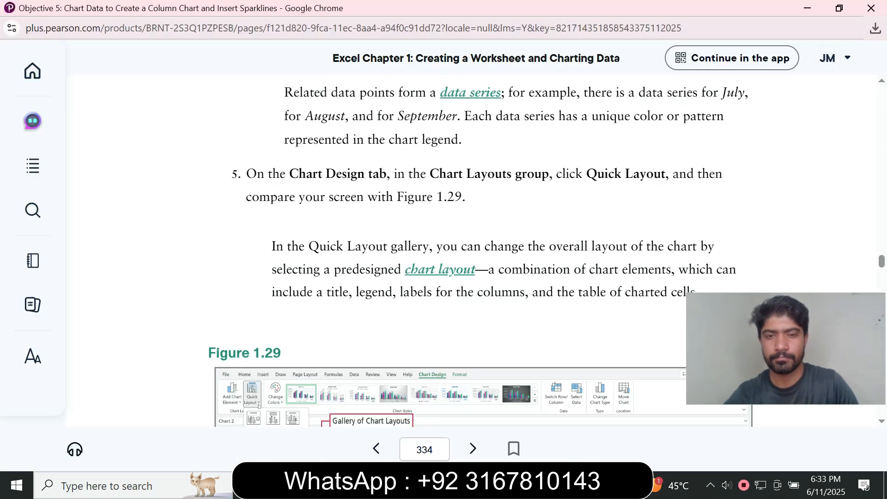
{"action": "scroll", "coordinate": [480, 249], "scroll_direction": "down", "scroll_amount": 4}
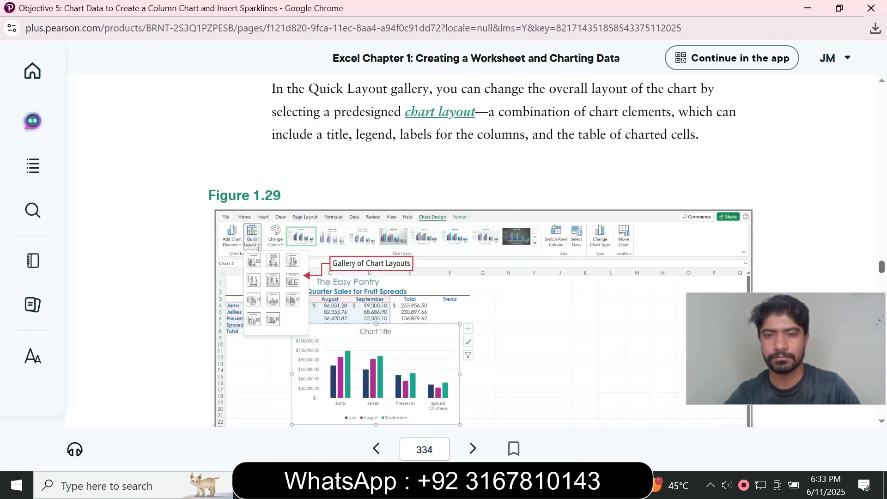
- Read steps 6 and 7 of the textbook activity on previewing chart layouts and entering the chart title
{"action": "scroll", "coordinate": [481, 249], "scroll_direction": "up", "scroll_amount": 4}
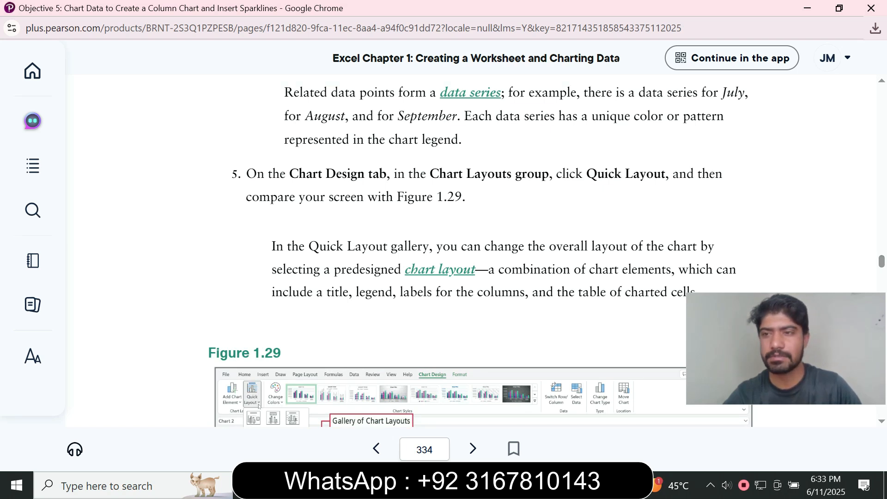
{"action": "scroll", "coordinate": [480, 250], "scroll_direction": "down", "scroll_amount": 3}
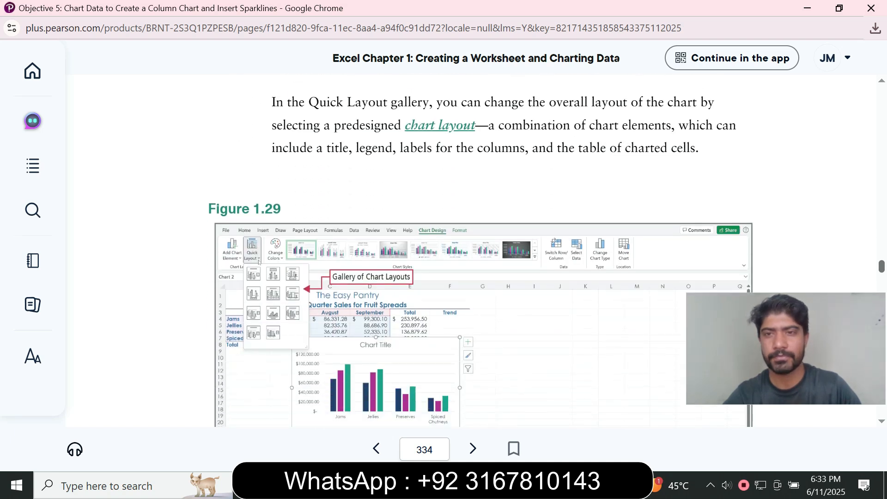
{"action": "scroll", "coordinate": [481, 250], "scroll_direction": "down", "scroll_amount": 9}
{"action": "scroll", "coordinate": [480, 249], "scroll_direction": "up", "scroll_amount": 4}
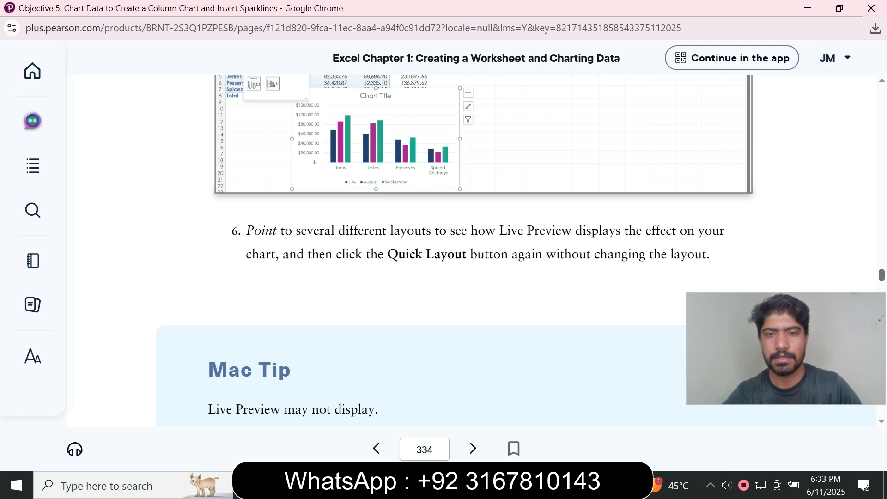
{"action": "scroll", "coordinate": [481, 250], "scroll_direction": "down", "scroll_amount": 5}
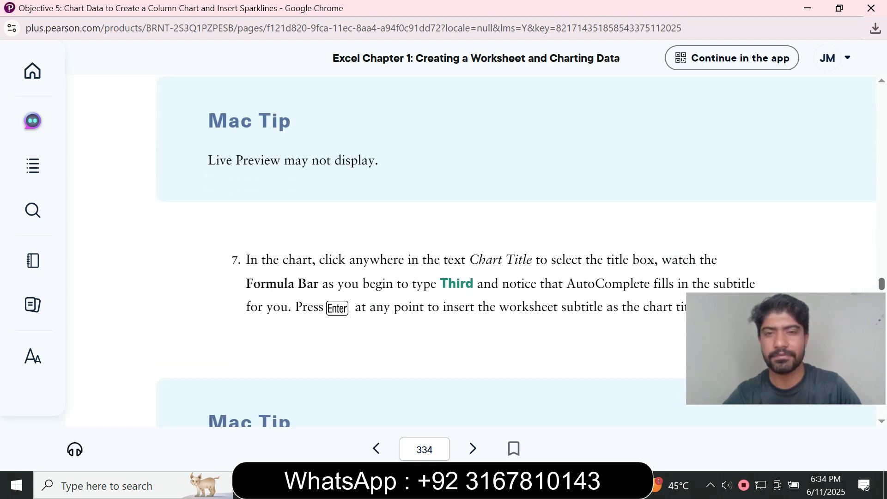
{"action": "scroll", "coordinate": [516, 251], "scroll_direction": "down", "scroll_amount": 1}
{"action": "scroll", "coordinate": [516, 251], "scroll_direction": "up", "scroll_amount": 8}
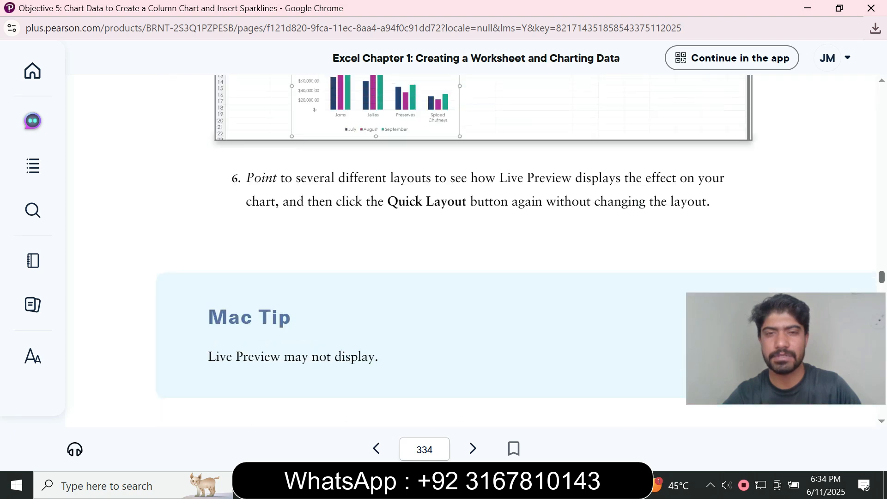
{"action": "scroll", "coordinate": [516, 251], "scroll_direction": "down", "scroll_amount": 2}
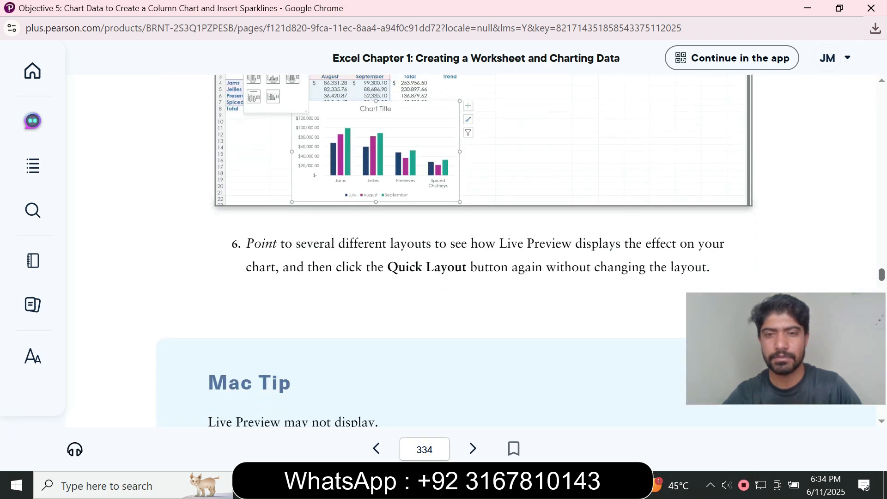
- Review step 5's explanation of the Quick Layout gallery and examine the chart position in Figure 1.29
{"action": "scroll", "coordinate": [516, 251], "scroll_direction": "up", "scroll_amount": 3}
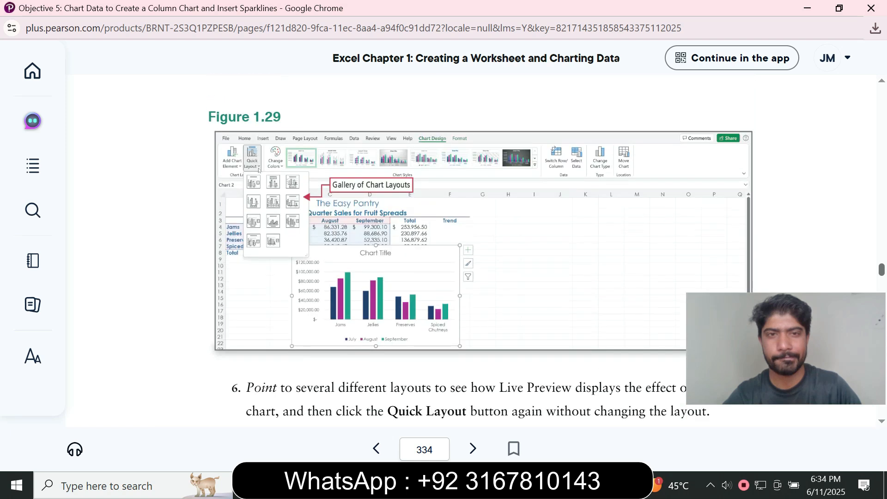
{"action": "scroll", "coordinate": [517, 251], "scroll_direction": "up", "scroll_amount": 3}
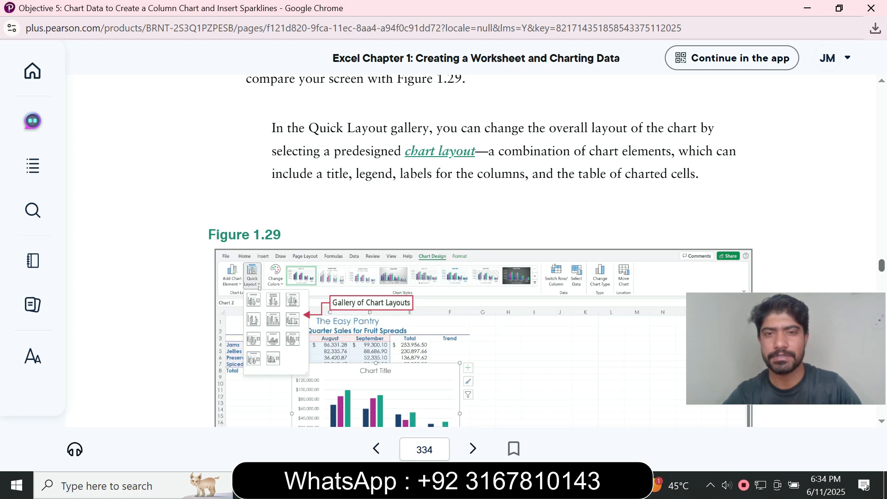
{"action": "scroll", "coordinate": [481, 277], "scroll_direction": "down", "scroll_amount": 3}
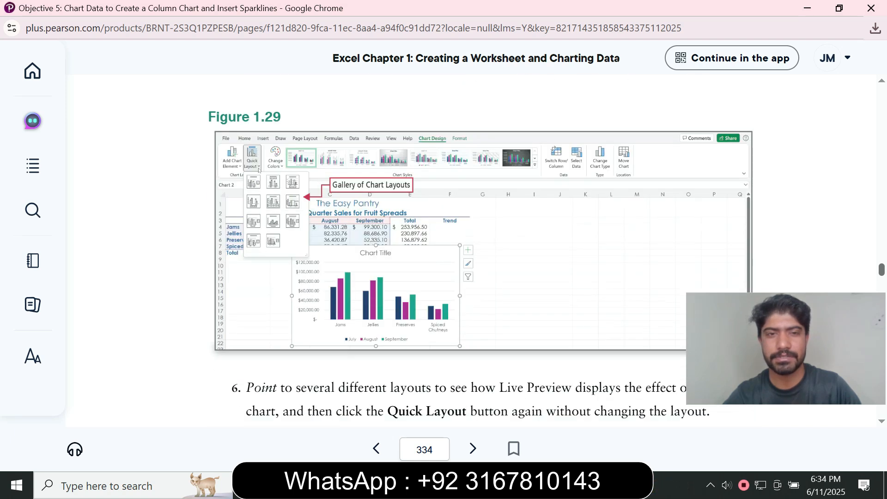
{"action": "scroll", "coordinate": [480, 250], "scroll_direction": "down", "scroll_amount": 1}
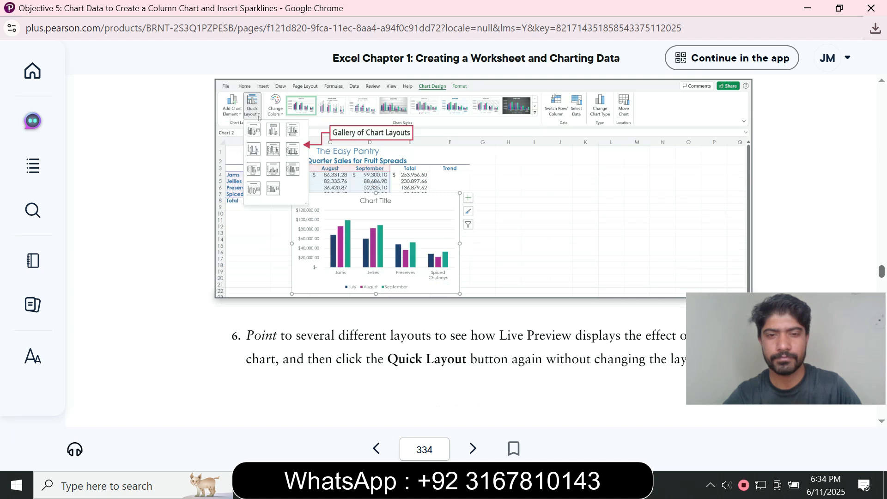
{"action": "scroll", "coordinate": [480, 252], "scroll_direction": "up", "scroll_amount": 5}
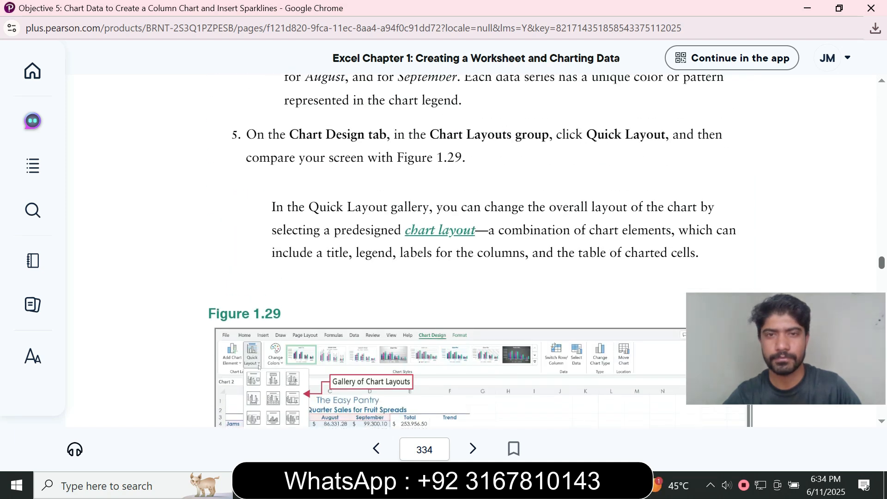
{"action": "scroll", "coordinate": [480, 252], "scroll_direction": "up", "scroll_amount": 1}
{"action": "scroll", "coordinate": [480, 252], "scroll_direction": "up", "scroll_amount": 2}
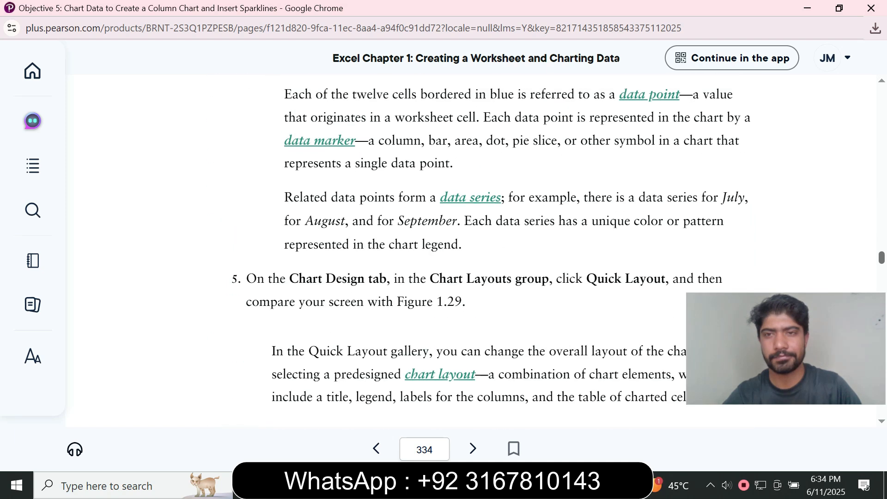
{"action": "scroll", "coordinate": [480, 251], "scroll_direction": "down", "scroll_amount": 5}
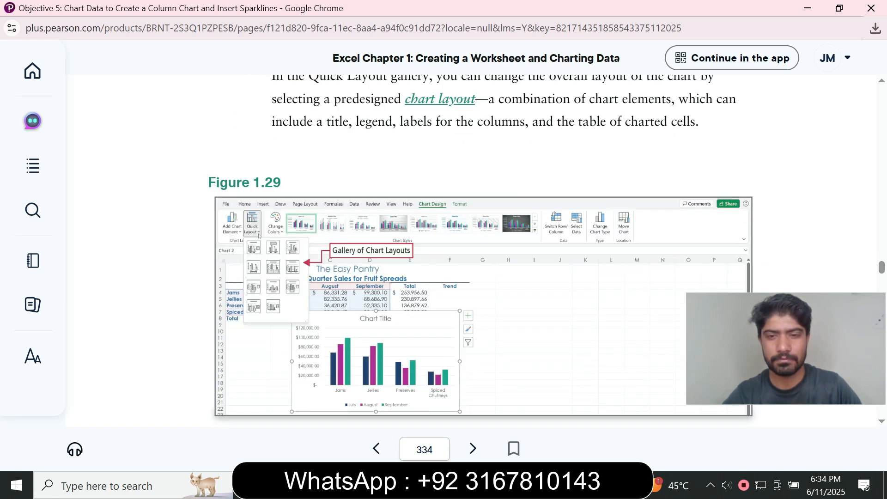
- In Excel, move the chart down and left to sit just below the Total row, comparing its placement with Figure 1.29 in Chrome
{"action": "key", "text": "alt+Tab"}
{"action": "left_click_drag", "start_coordinate": [545, 222], "coordinate": [326, 325]}
{"action": "left_click", "coordinate": [564, 485]}
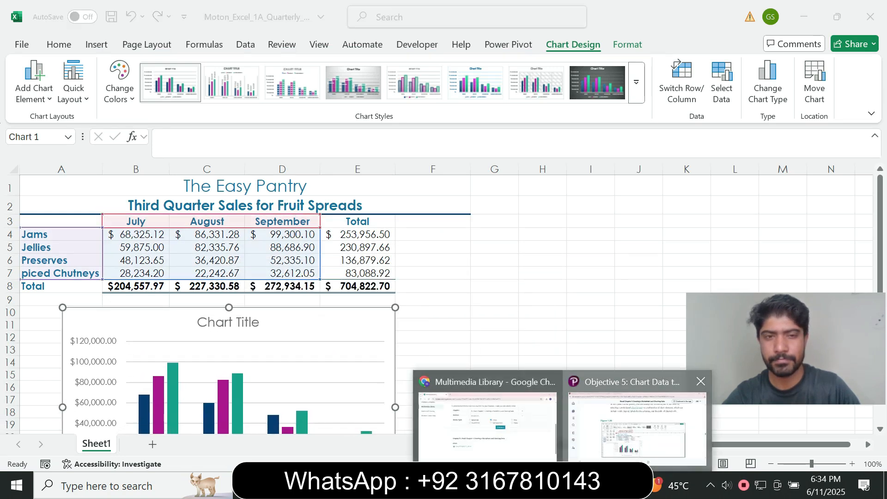
{"action": "left_click", "coordinate": [637, 423]}
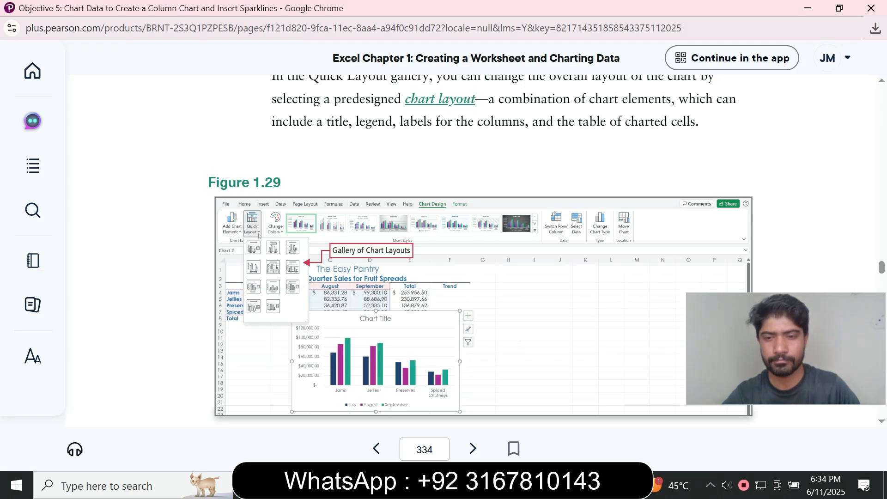
{"action": "mouse_move", "coordinate": [597, 485]}
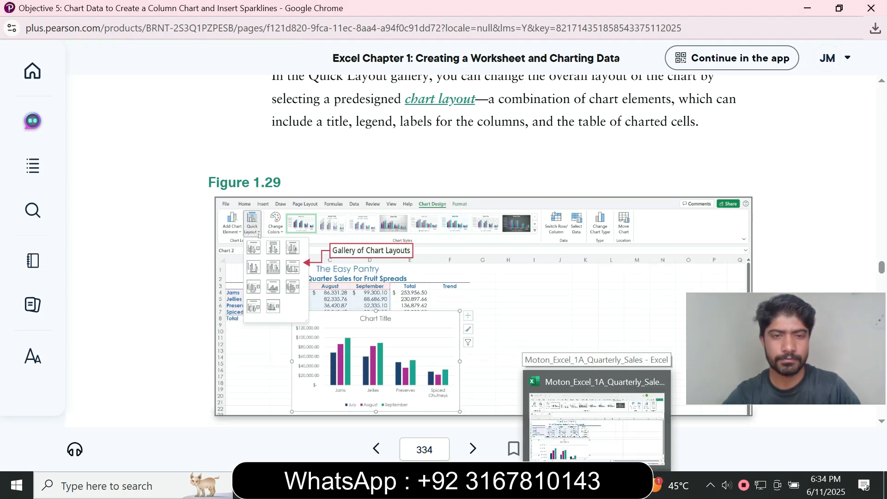
{"action": "left_click", "coordinate": [596, 427]}
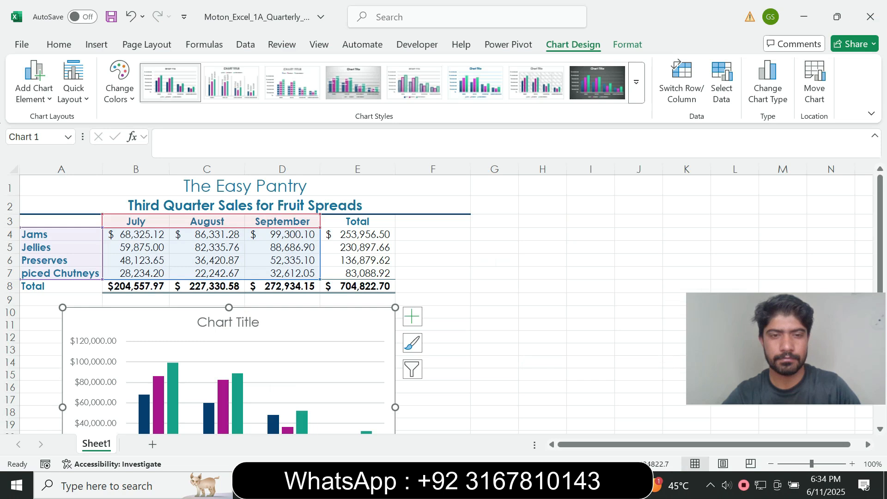
{"action": "left_click", "coordinate": [564, 485]}
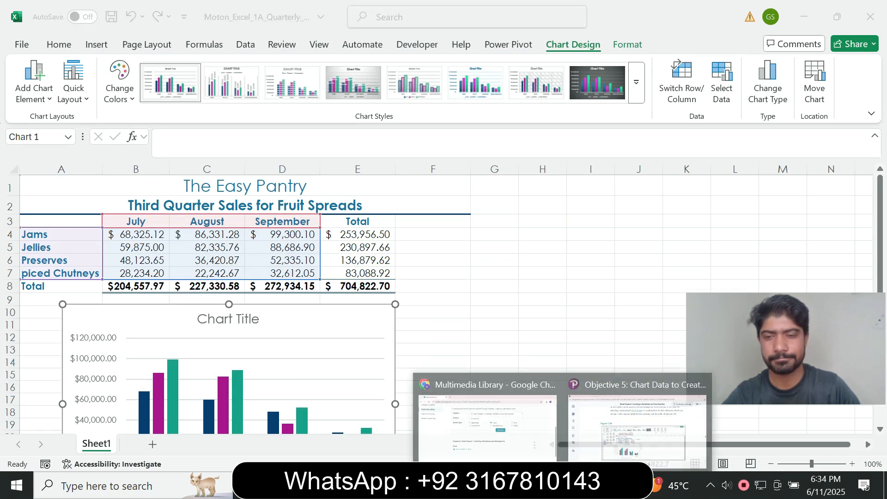
{"action": "left_click", "coordinate": [640, 423]}
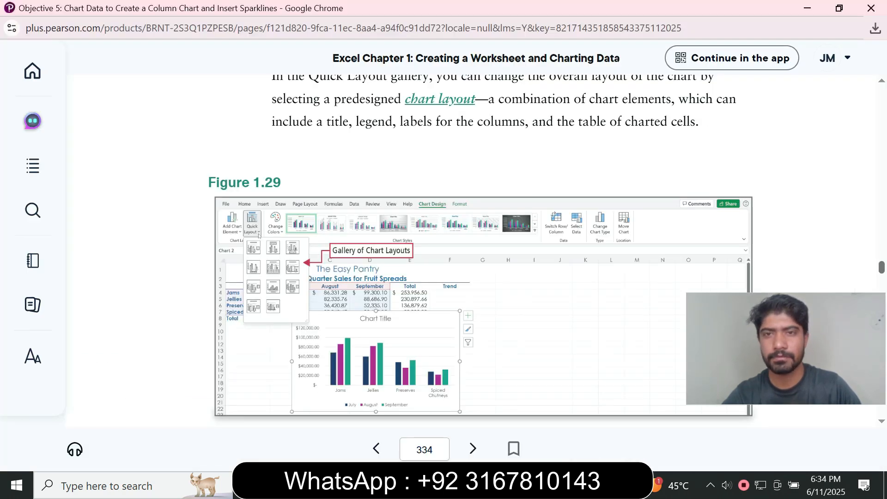
- Read steps 6 to 8 on chart layouts and the chart title, and examine the chart styles in Figure 1.30
{"action": "scroll", "coordinate": [482, 251], "scroll_direction": "up", "scroll_amount": 1}
{"action": "scroll", "coordinate": [481, 261], "scroll_direction": "down", "scroll_amount": 1}
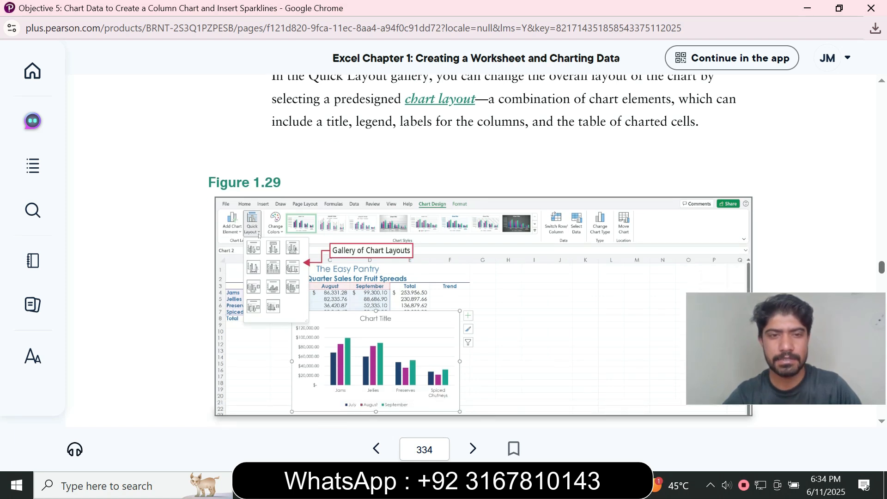
{"action": "scroll", "coordinate": [481, 261], "scroll_direction": "down", "scroll_amount": 1}
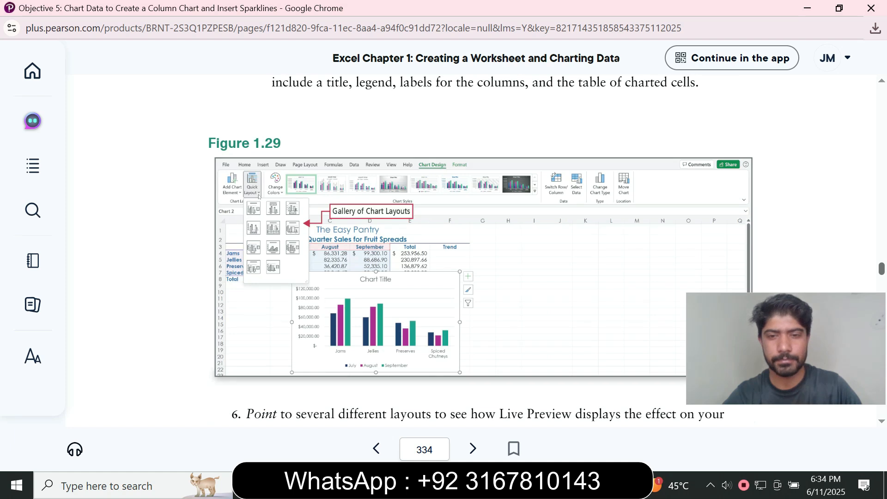
{"action": "scroll", "coordinate": [471, 249], "scroll_direction": "down", "scroll_amount": 5}
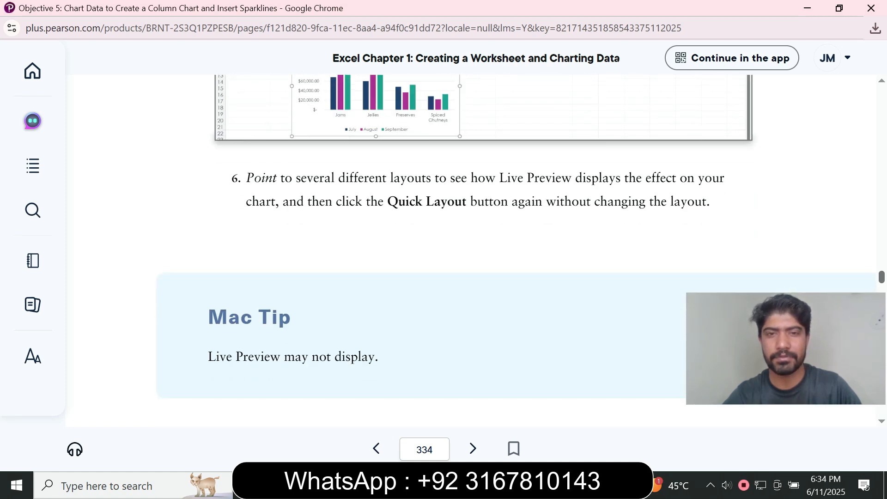
{"action": "scroll", "coordinate": [470, 250], "scroll_direction": "down", "scroll_amount": 5}
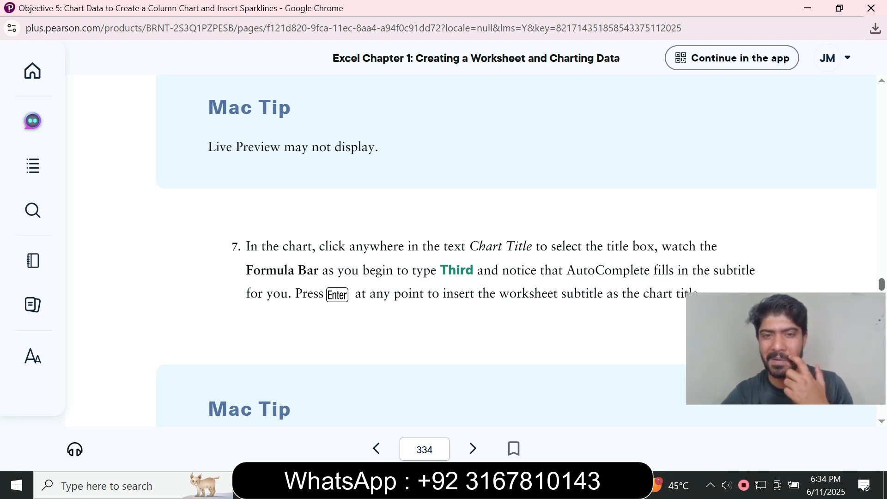
{"action": "scroll", "coordinate": [470, 249], "scroll_direction": "down", "scroll_amount": 2}
{"action": "scroll", "coordinate": [470, 250], "scroll_direction": "down", "scroll_amount": 4}
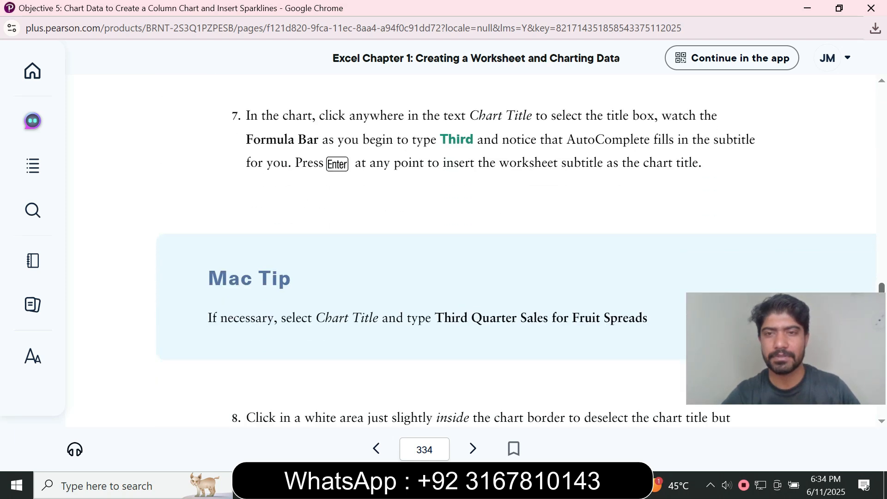
{"action": "scroll", "coordinate": [471, 250], "scroll_direction": "down", "scroll_amount": 10}
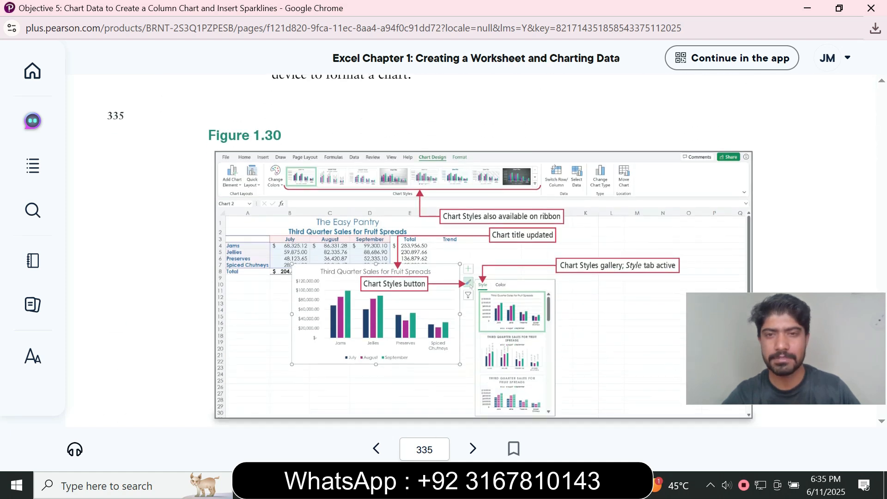
- Go back through steps 2 to 5 of the activity, rechecking the chart move, chart buttons, data series and Quick Layout instructions
{"action": "scroll", "coordinate": [471, 249], "scroll_direction": "up", "scroll_amount": 20}
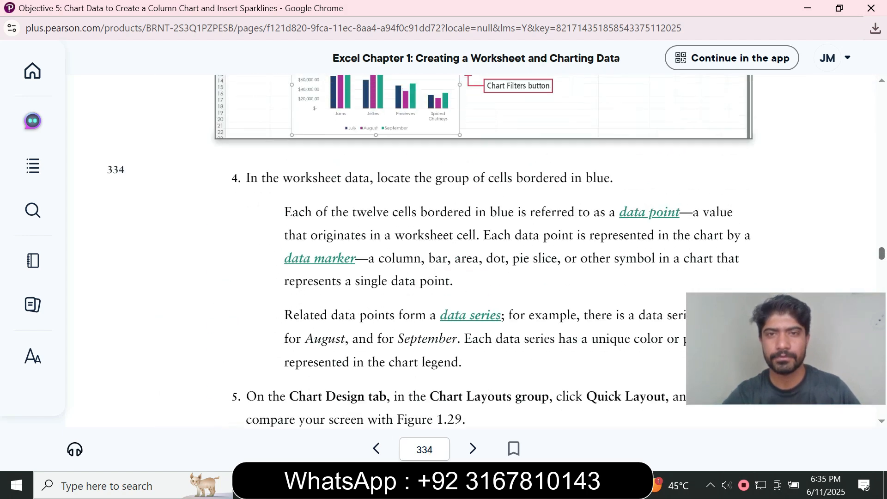
{"action": "scroll", "coordinate": [470, 250], "scroll_direction": "up", "scroll_amount": 8}
{"action": "scroll", "coordinate": [470, 249], "scroll_direction": "up", "scroll_amount": 8}
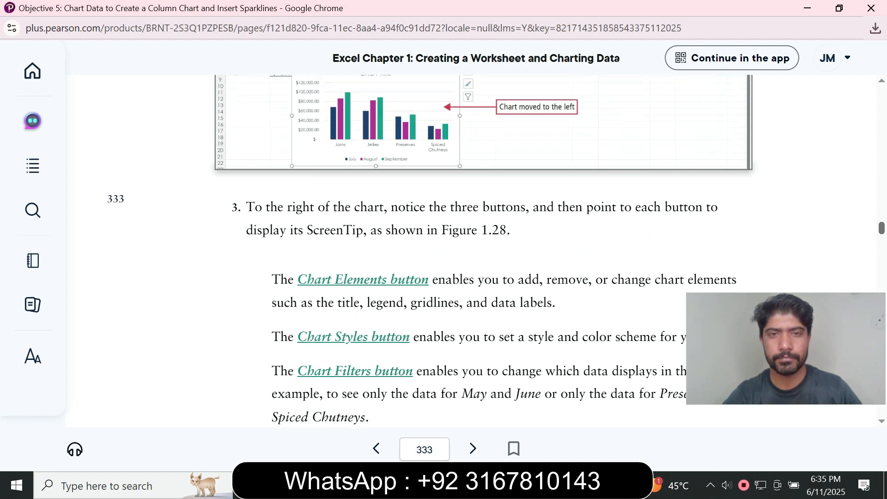
{"action": "scroll", "coordinate": [470, 249], "scroll_direction": "up", "scroll_amount": 3}
{"action": "scroll", "coordinate": [471, 249], "scroll_direction": "up", "scroll_amount": 4}
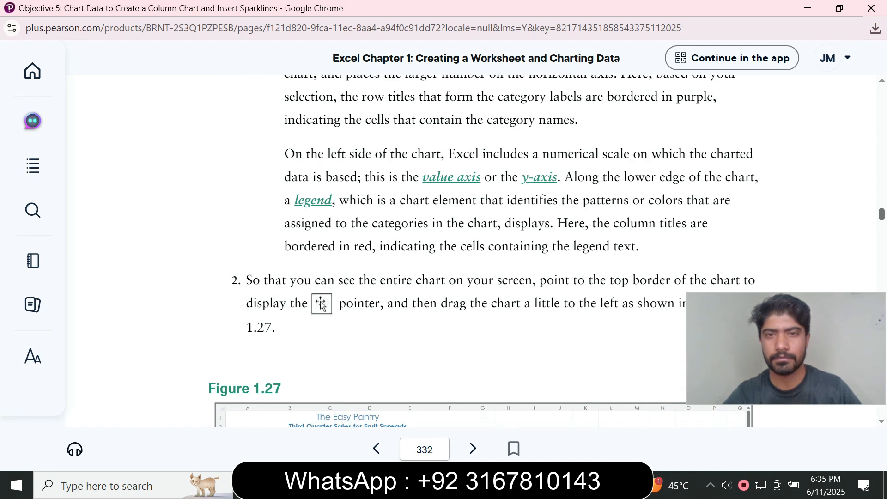
{"action": "scroll", "coordinate": [483, 250], "scroll_direction": "down", "scroll_amount": 9}
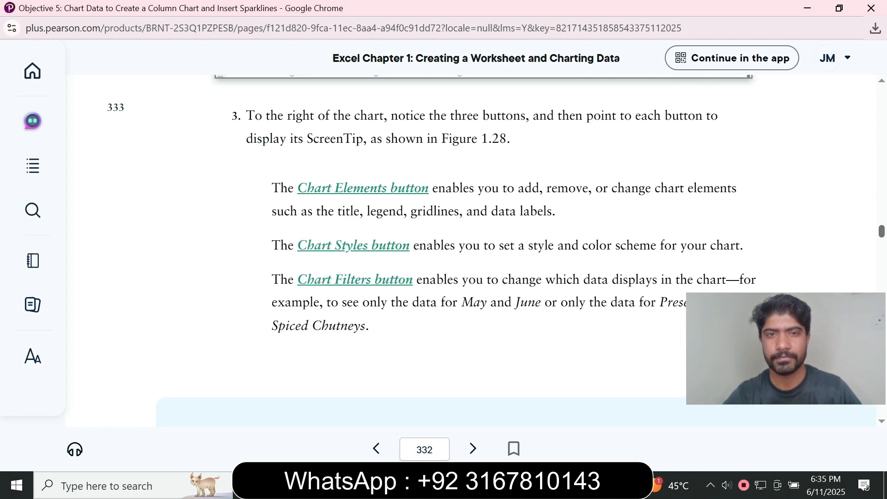
{"action": "scroll", "coordinate": [470, 249], "scroll_direction": "down", "scroll_amount": 10}
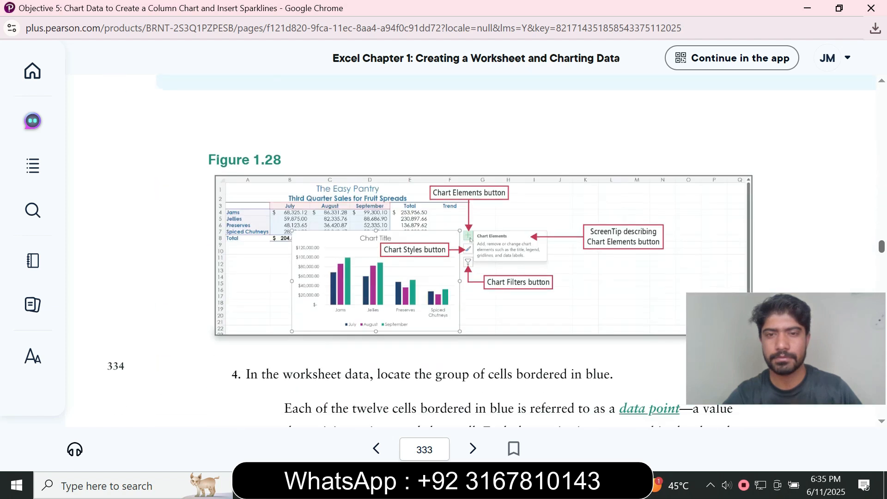
{"action": "scroll", "coordinate": [470, 250], "scroll_direction": "down", "scroll_amount": 2}
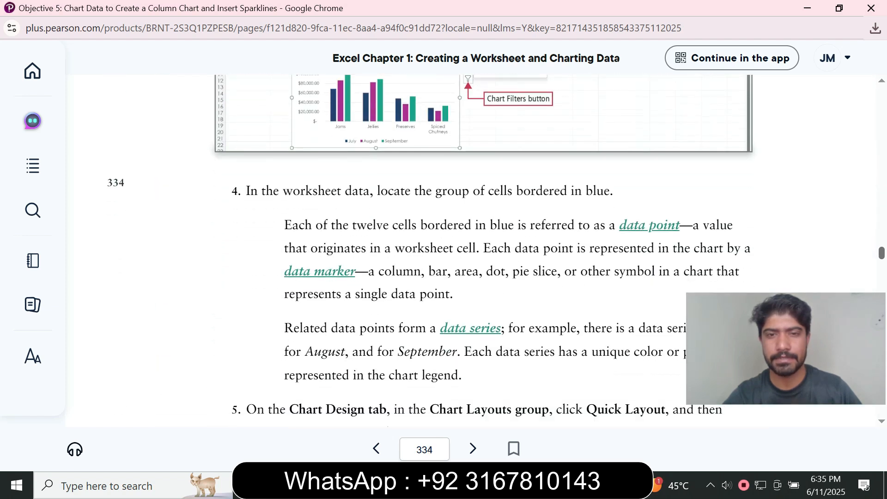
{"action": "scroll", "coordinate": [470, 250], "scroll_direction": "down", "scroll_amount": 3}
{"action": "scroll", "coordinate": [470, 250], "scroll_direction": "down", "scroll_amount": 1}
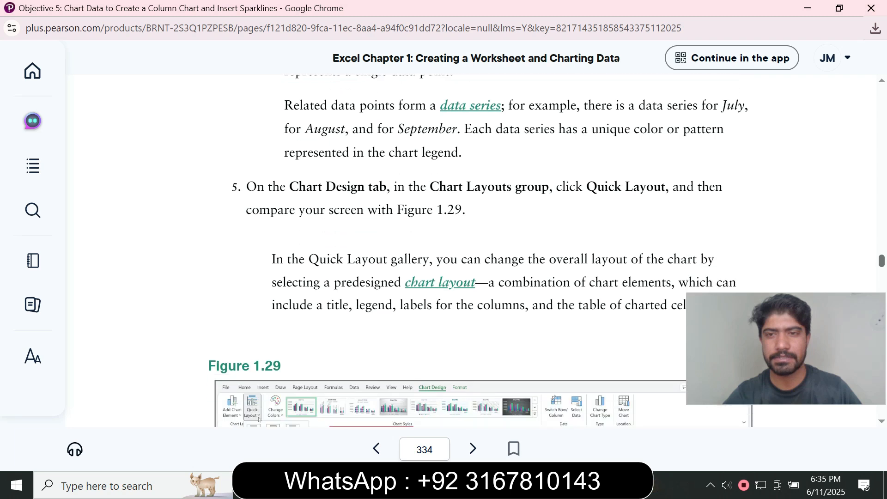
{"action": "scroll", "coordinate": [470, 249], "scroll_direction": "down", "scroll_amount": 1}
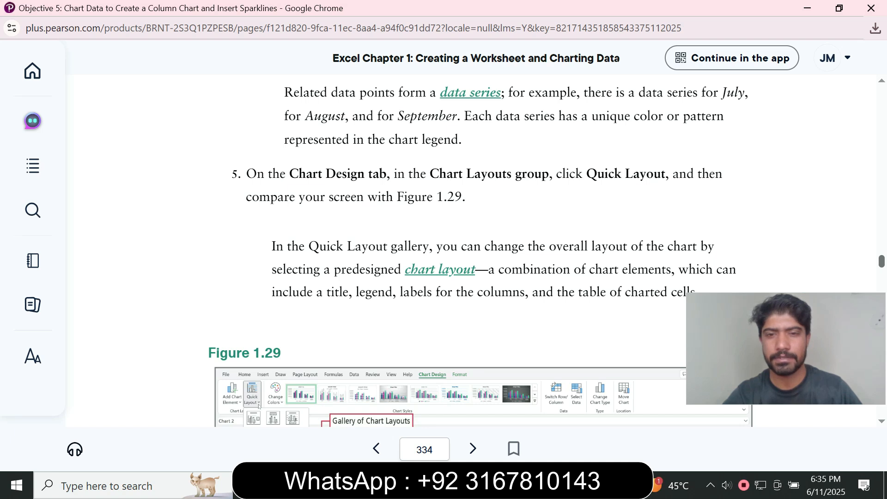
- In Excel, open the chart's Quick Layout gallery and compare it and the chart's placement with Figure 1.29 in Chrome
{"action": "key", "text": "alt+Tab"}
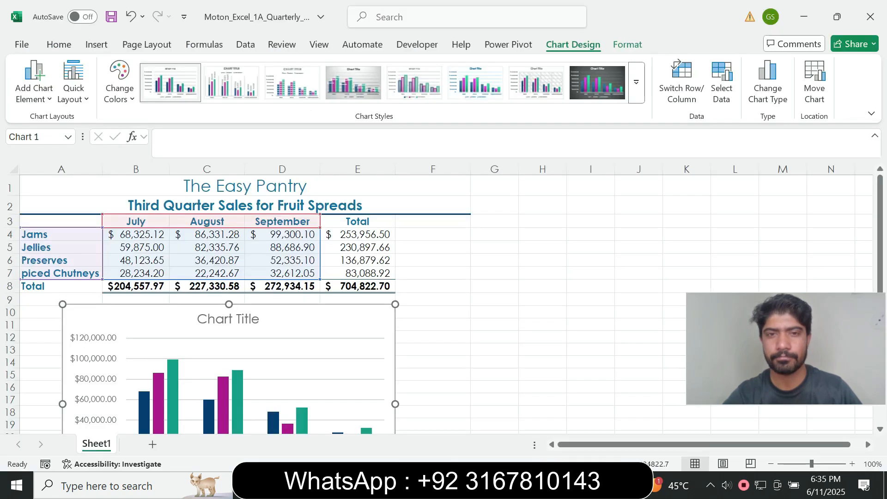
{"action": "left_click", "coordinate": [73, 83]}
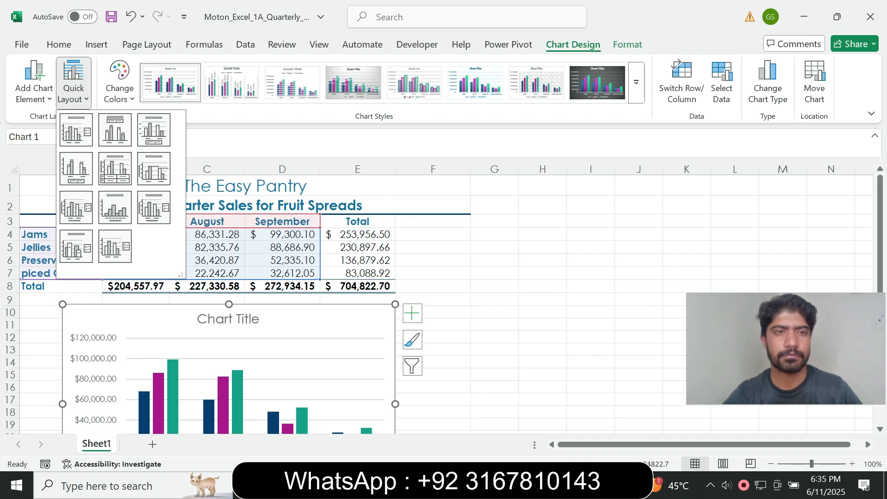
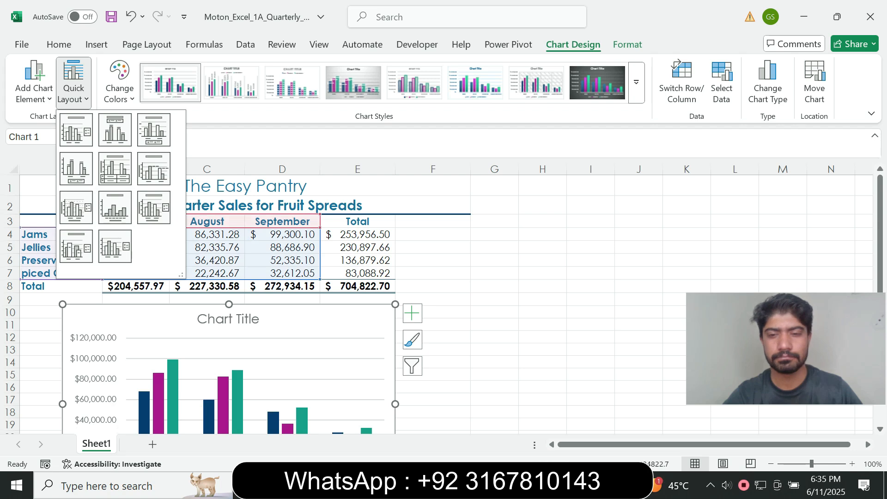
{"action": "left_click", "coordinate": [563, 485]}
{"action": "left_click", "coordinate": [635, 424]}
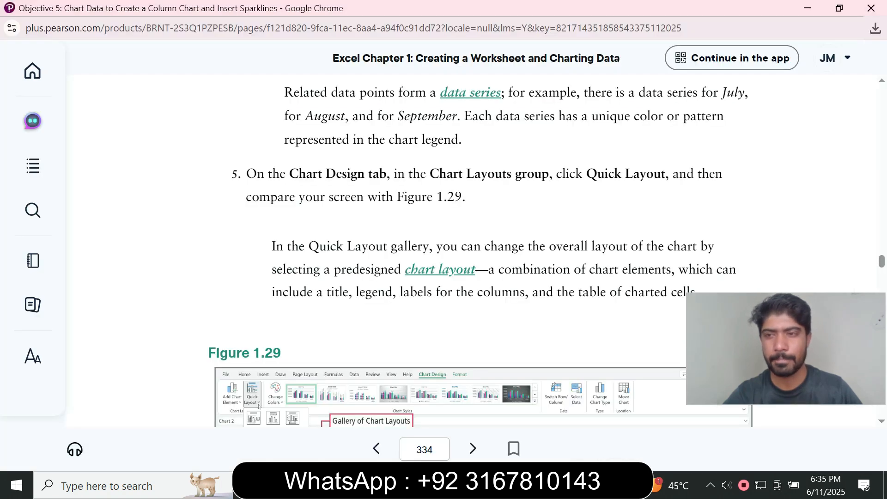
{"action": "scroll", "coordinate": [480, 251], "scroll_direction": "down", "scroll_amount": 2}
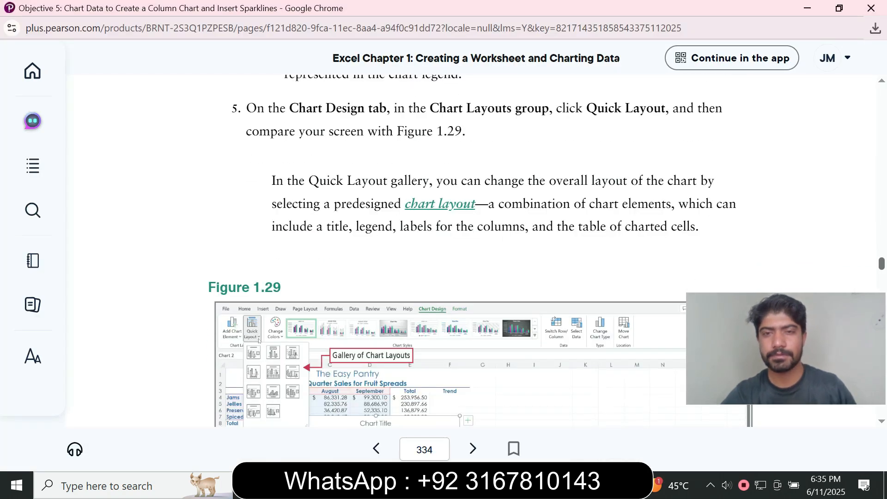
{"action": "scroll", "coordinate": [480, 251], "scroll_direction": "down", "scroll_amount": 5}
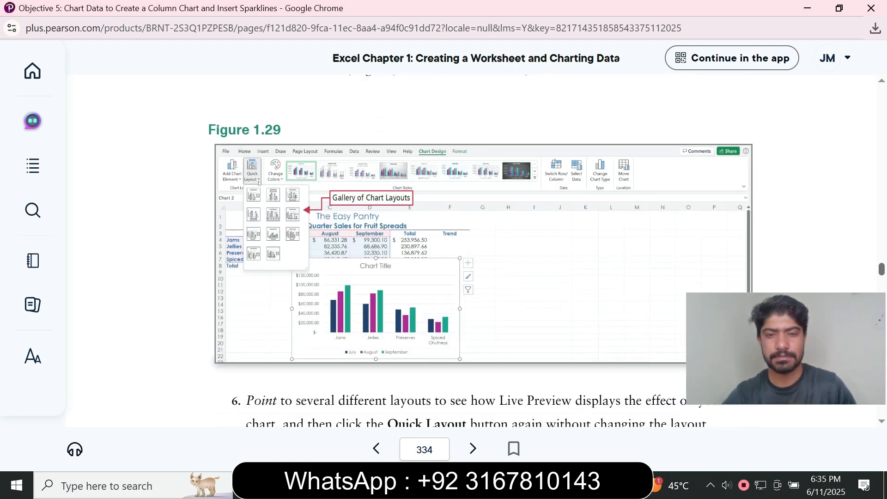
{"action": "key", "text": "alt+Tab"}
{"action": "left_click_drag", "start_coordinate": [880, 238], "coordinate": [881, 253]}
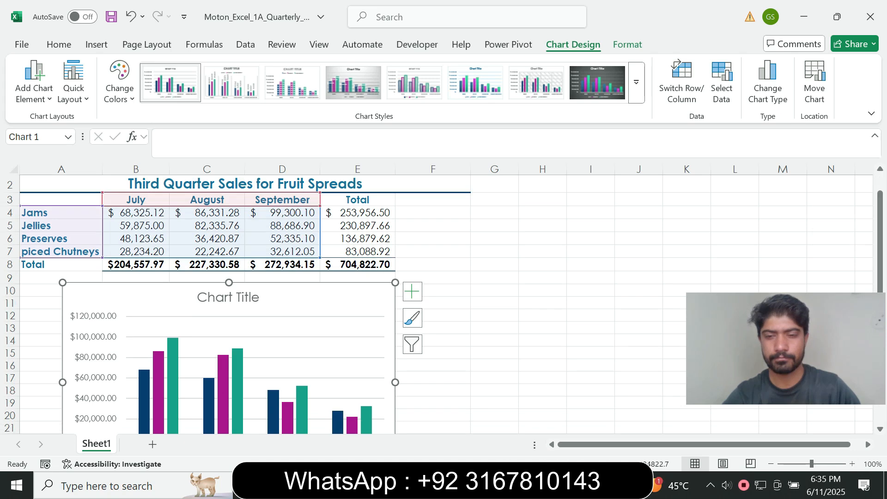
{"action": "mouse_move", "coordinate": [564, 485]}
{"action": "left_click", "coordinate": [640, 416]}
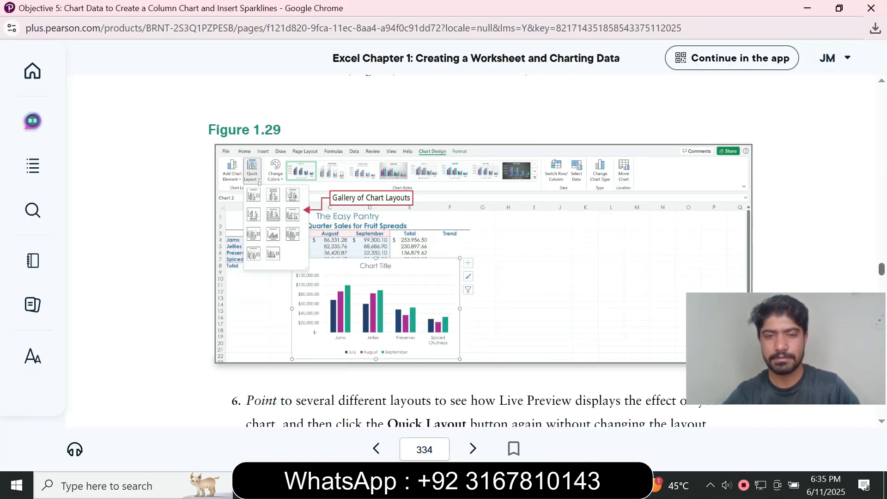
- Read step 6 on previewing chart layouts and step 7 on replacing the chart title with the worksheet subtitle
{"action": "scroll", "coordinate": [470, 251], "scroll_direction": "down", "scroll_amount": 3}
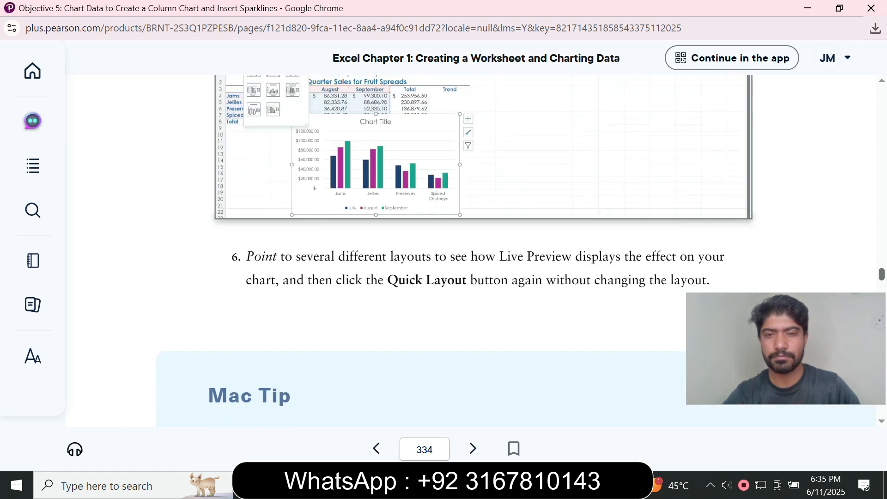
{"action": "scroll", "coordinate": [470, 251], "scroll_direction": "down", "scroll_amount": 4}
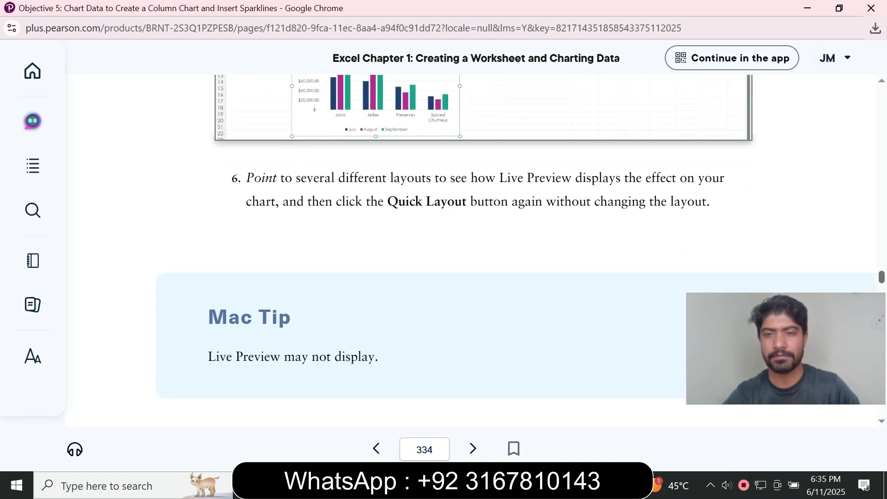
{"action": "scroll", "coordinate": [516, 264], "scroll_direction": "down", "scroll_amount": 2}
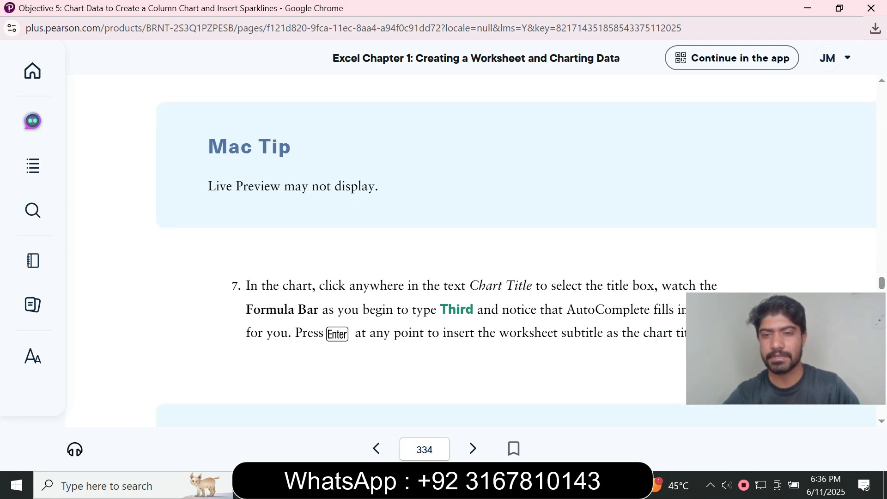
{"action": "scroll", "coordinate": [470, 251], "scroll_direction": "up", "scroll_amount": 7}
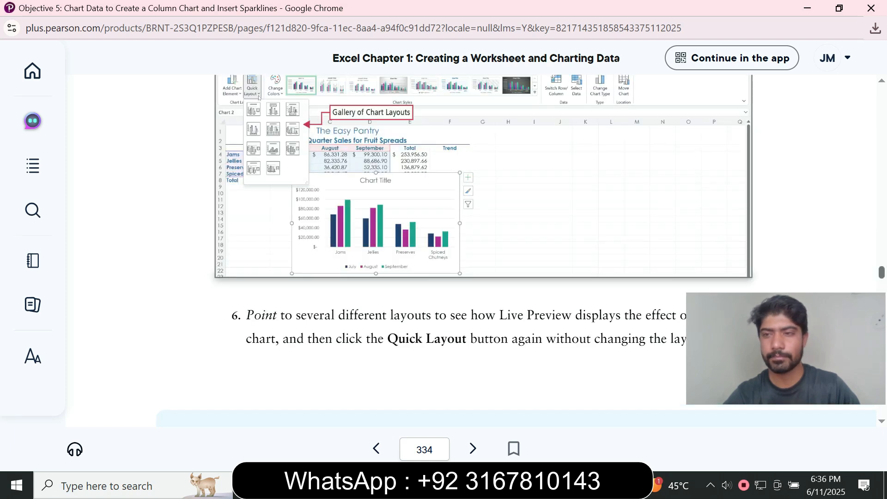
{"action": "scroll", "coordinate": [259, 96], "scroll_direction": "down", "scroll_amount": 9}
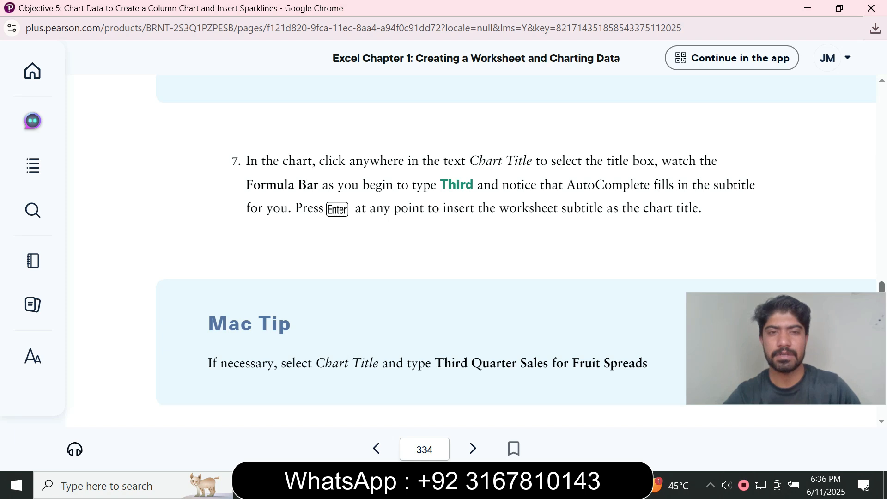
{"action": "left_click_drag", "start_coordinate": [440, 186], "coordinate": [474, 185]}
{"action": "left_click", "coordinate": [516, 262]}
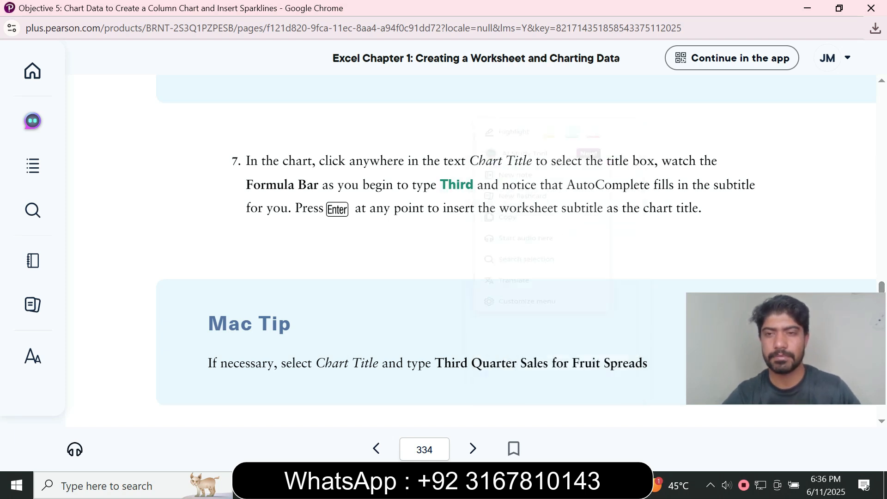
- Examine the updated chart title in Figure 1.30, and recheck the step 7 instructions and the Mac Tip's title wording
{"action": "scroll", "coordinate": [517, 251], "scroll_direction": "down", "scroll_amount": 15}
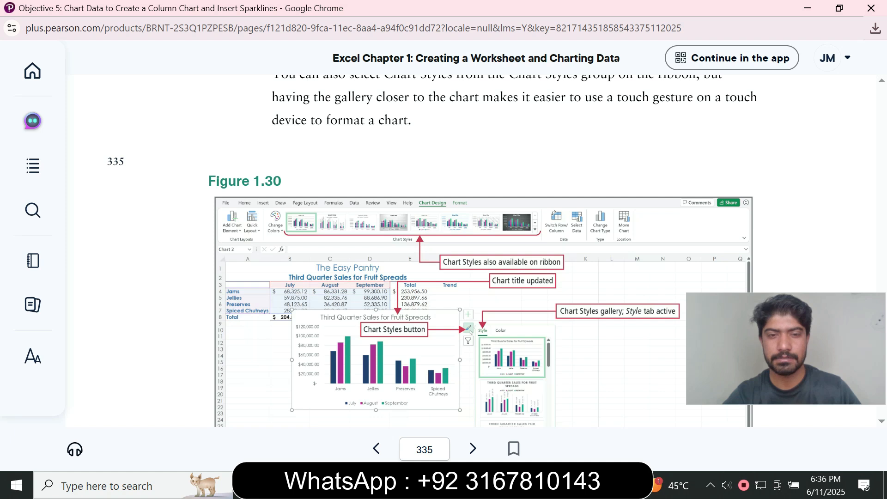
{"action": "scroll", "coordinate": [444, 251], "scroll_direction": "up", "scroll_amount": 10}
{"action": "scroll", "coordinate": [516, 251], "scroll_direction": "up", "scroll_amount": 5}
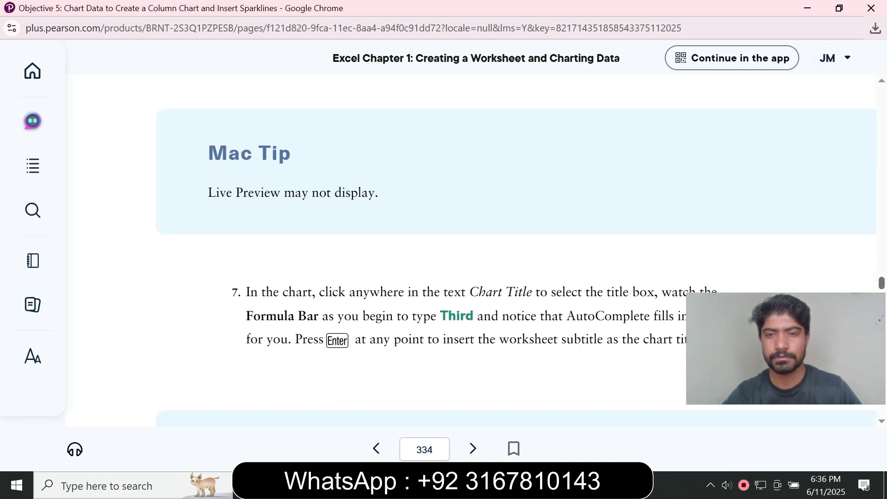
{"action": "scroll", "coordinate": [516, 251], "scroll_direction": "down", "scroll_amount": 1}
{"action": "scroll", "coordinate": [516, 251], "scroll_direction": "down", "scroll_amount": 2}
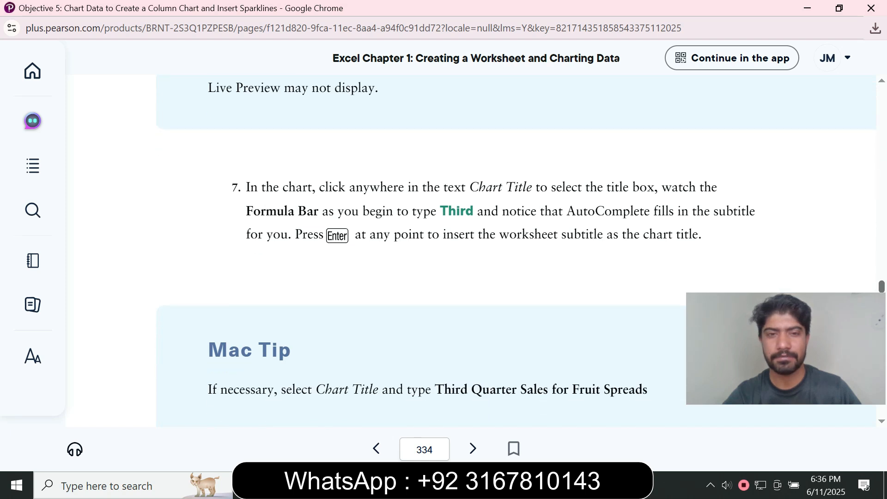
{"action": "scroll", "coordinate": [516, 251], "scroll_direction": "down", "scroll_amount": 2}
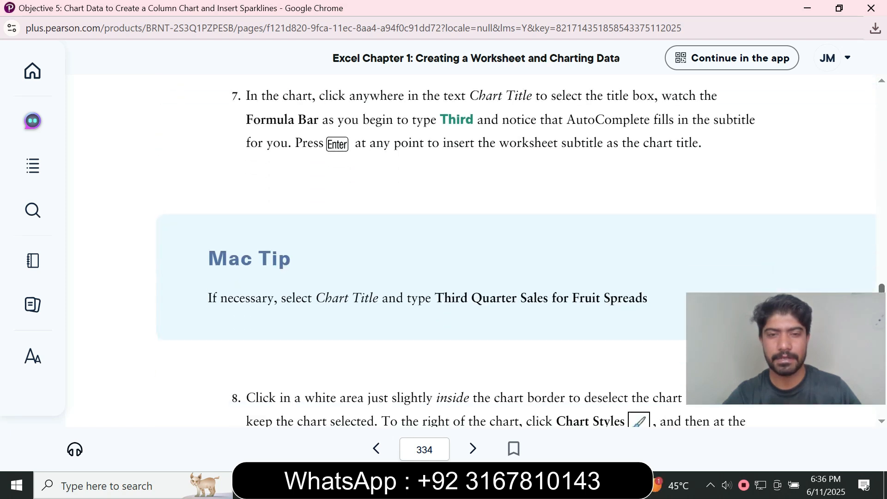
{"action": "scroll", "coordinate": [517, 251], "scroll_direction": "down", "scroll_amount": 10}
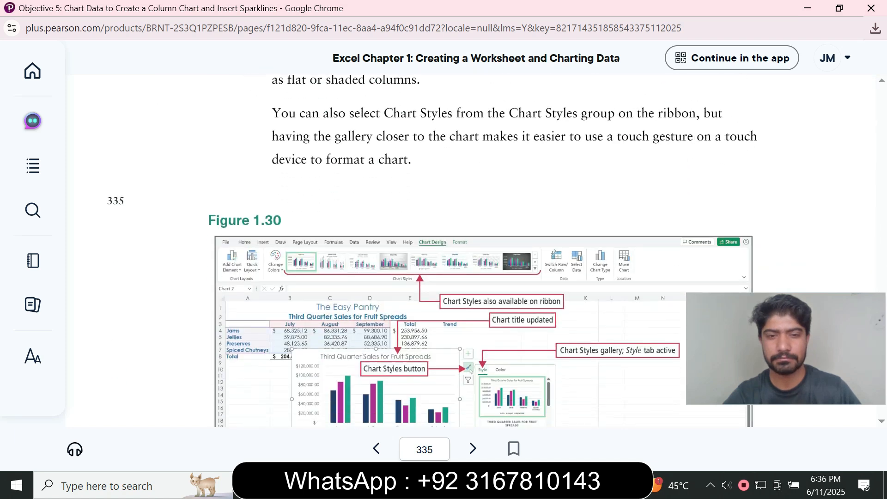
{"action": "scroll", "coordinate": [516, 251], "scroll_direction": "up", "scroll_amount": 8}
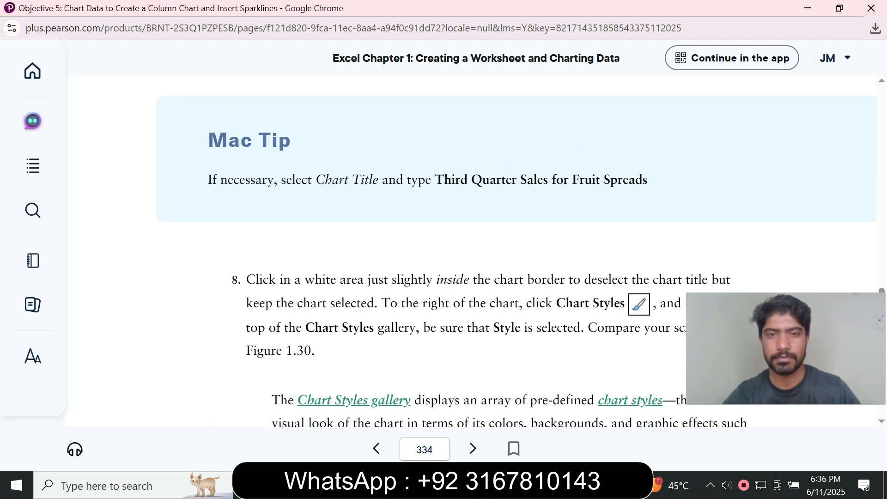
- Copy the chart title text "Third Quarter Sales for Fruit Spreads" from the Mac Tip below step 7
{"action": "left_click_drag", "start_coordinate": [436, 180], "coordinate": [645, 181]}
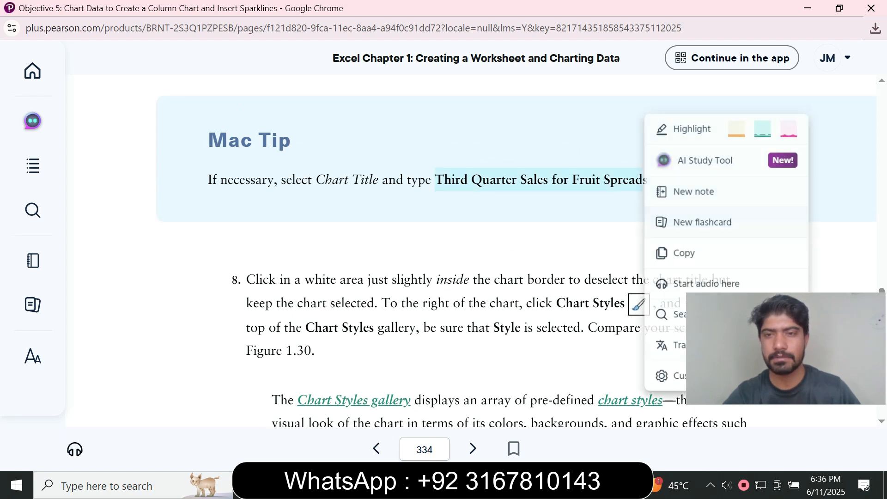
{"action": "right_click", "coordinate": [535, 186]}
{"action": "right_click", "coordinate": [437, 181]}
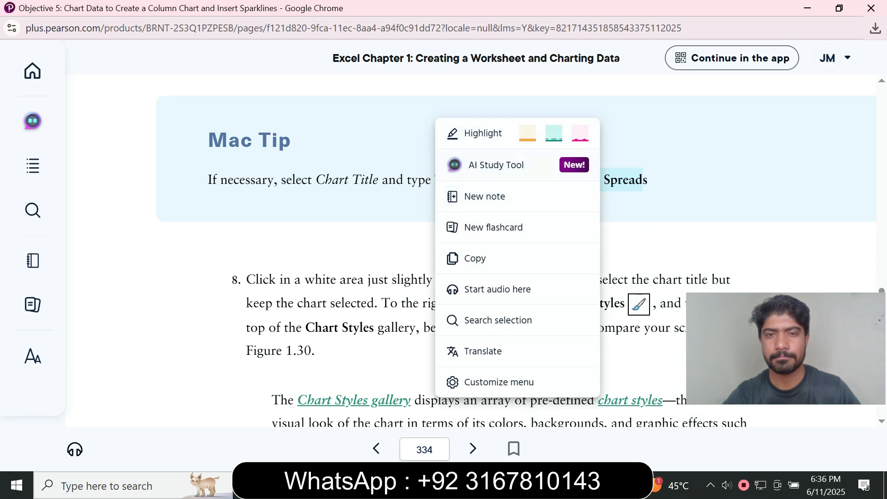
{"action": "left_click", "coordinate": [475, 258]}
{"action": "left_click_drag", "start_coordinate": [436, 180], "coordinate": [647, 181]}
{"action": "key", "text": "ctrl+c"}
{"action": "left_click", "coordinate": [686, 252]}
- In Excel, replace the chart title with the copied "Third Quarter Sales for Fruit Spreads" and deselect the title, keeping the chart selected
{"action": "key", "text": "alt+Tab"}
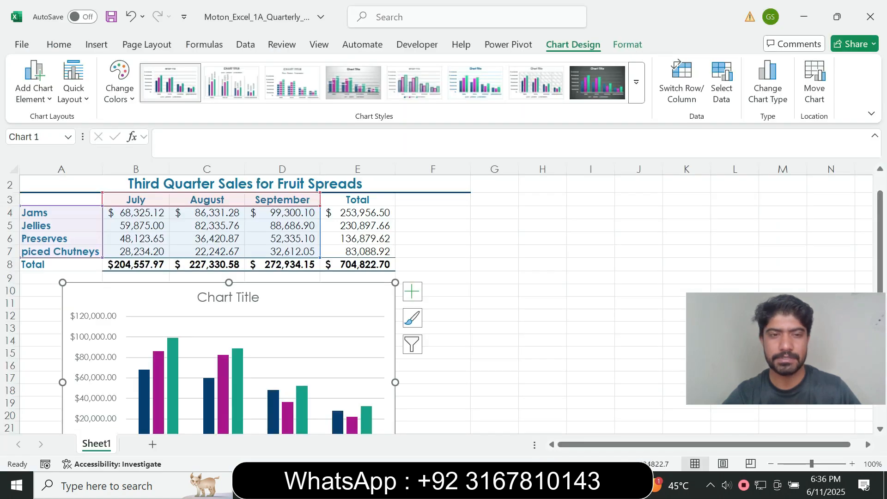
{"action": "double_click", "coordinate": [232, 297]}
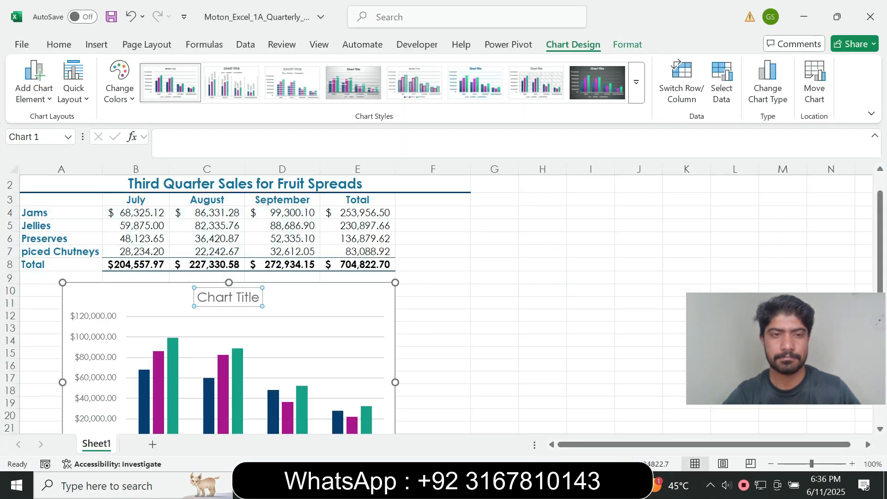
{"action": "key", "text": "ctrl+a"}
{"action": "key", "text": "ctrl+v"}
{"action": "key", "text": "ctrl"}
{"action": "left_click", "coordinate": [392, 355]}
{"action": "left_click", "coordinate": [370, 297]}
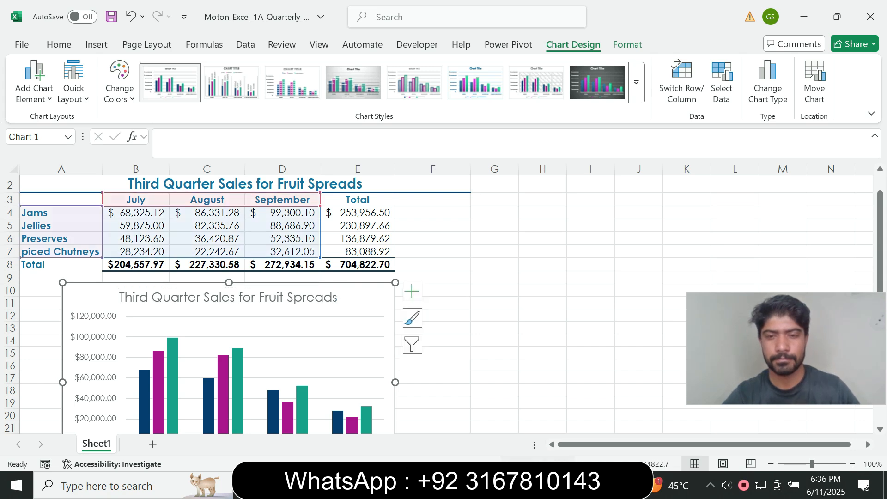
- In Chrome, read steps 7 to 9 on the chart title, the Chart Styles gallery and Style 6, and examine Figure 1.30
{"action": "left_click", "coordinate": [562, 486]}
{"action": "left_click", "coordinate": [638, 416]}
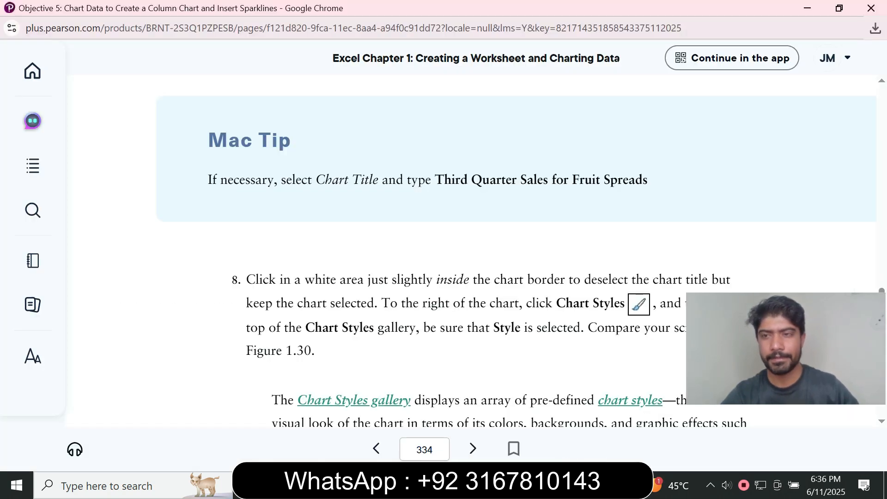
{"action": "scroll", "coordinate": [470, 250], "scroll_direction": "up", "scroll_amount": 3}
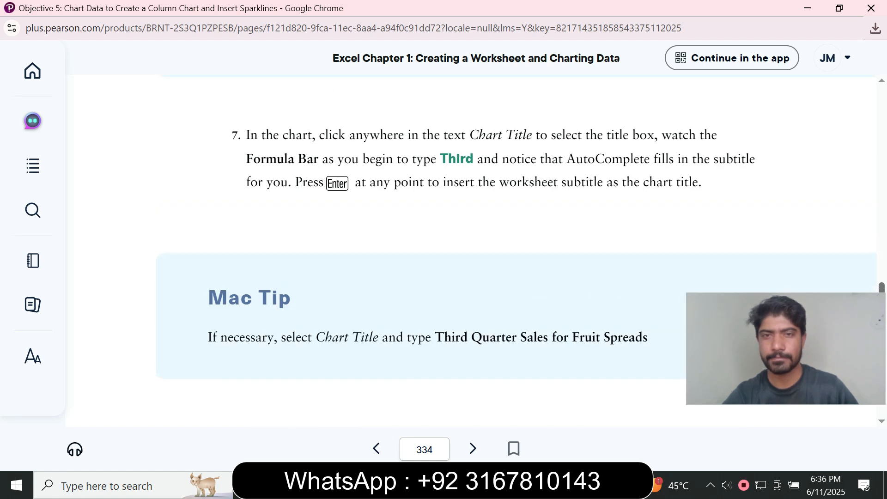
{"action": "scroll", "coordinate": [470, 250], "scroll_direction": "down", "scroll_amount": 4}
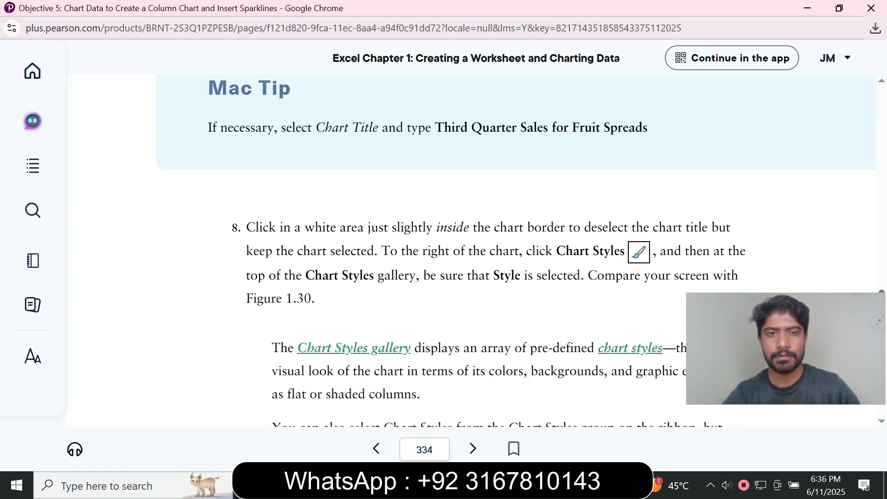
{"action": "scroll", "coordinate": [471, 249], "scroll_direction": "down", "scroll_amount": 1}
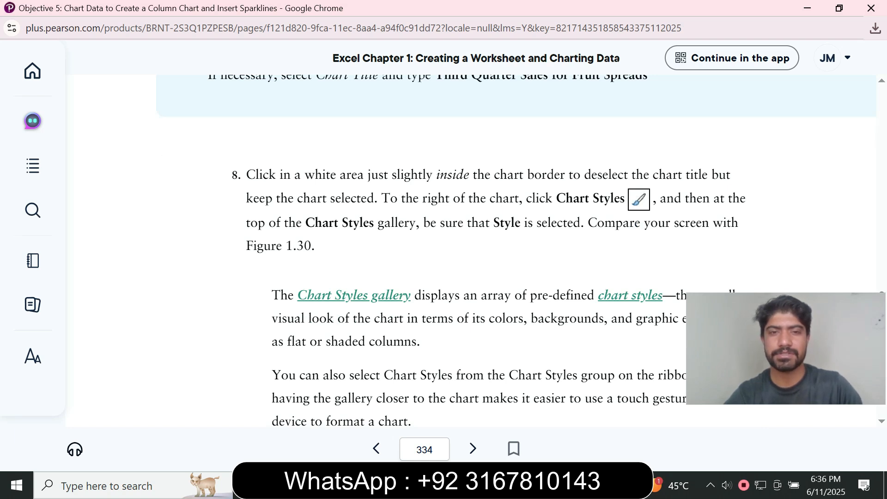
{"action": "scroll", "coordinate": [471, 249], "scroll_direction": "down", "scroll_amount": 2}
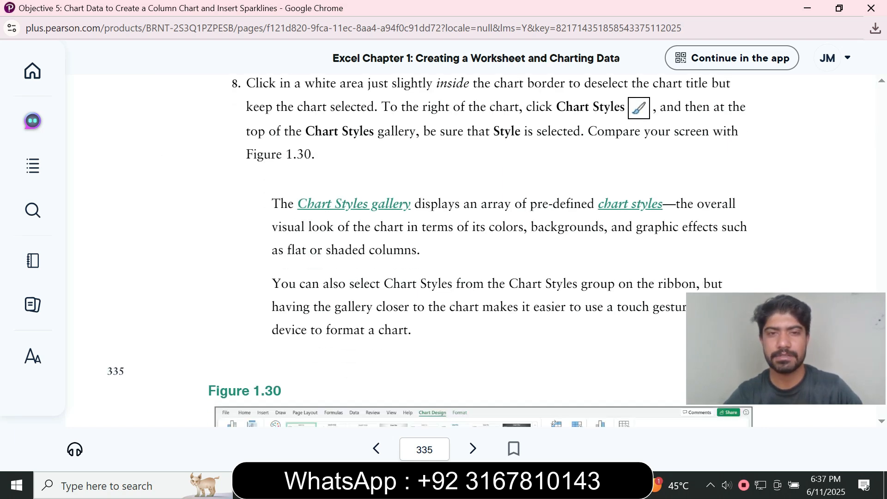
{"action": "scroll", "coordinate": [471, 249], "scroll_direction": "down", "scroll_amount": 2}
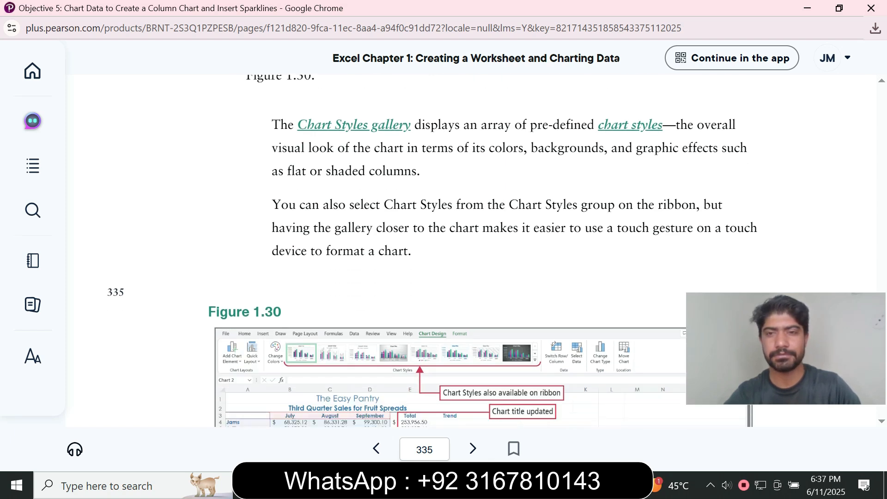
{"action": "scroll", "coordinate": [470, 371], "scroll_direction": "down", "scroll_amount": 2}
{"action": "scroll", "coordinate": [497, 251], "scroll_direction": "down", "scroll_amount": 6}
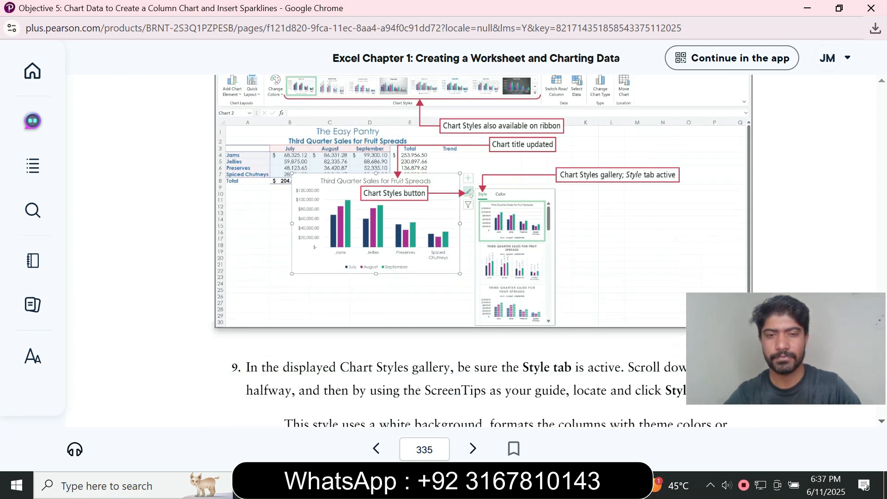
{"action": "scroll", "coordinate": [497, 251], "scroll_direction": "down", "scroll_amount": 2}
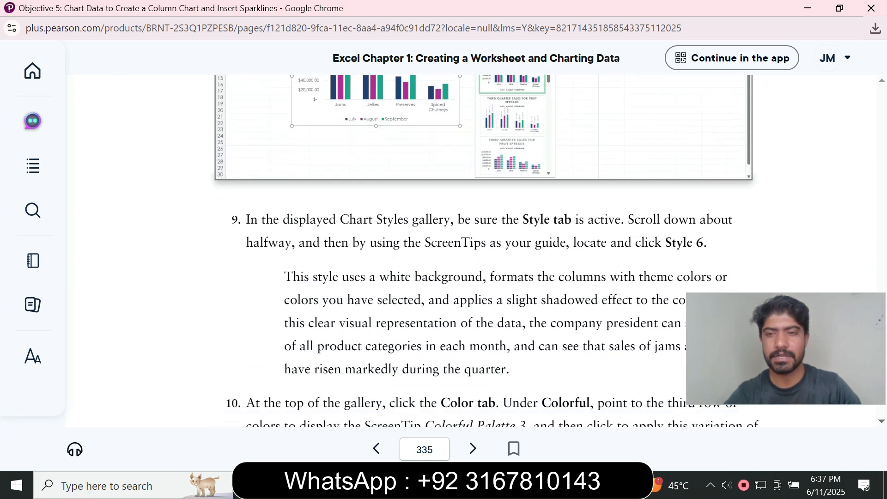
- In Excel, apply the Style 6 chart style to the column chart
{"action": "key", "text": "alt+Tab"}
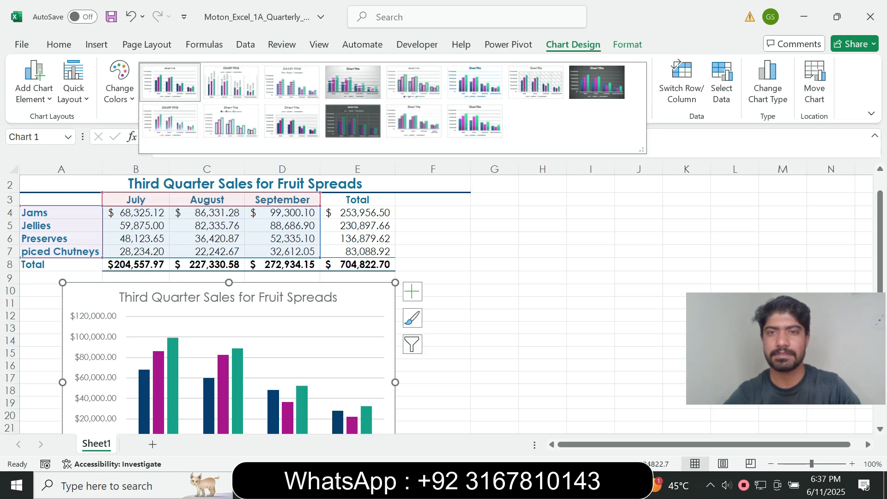
{"action": "left_click", "coordinate": [636, 82]}
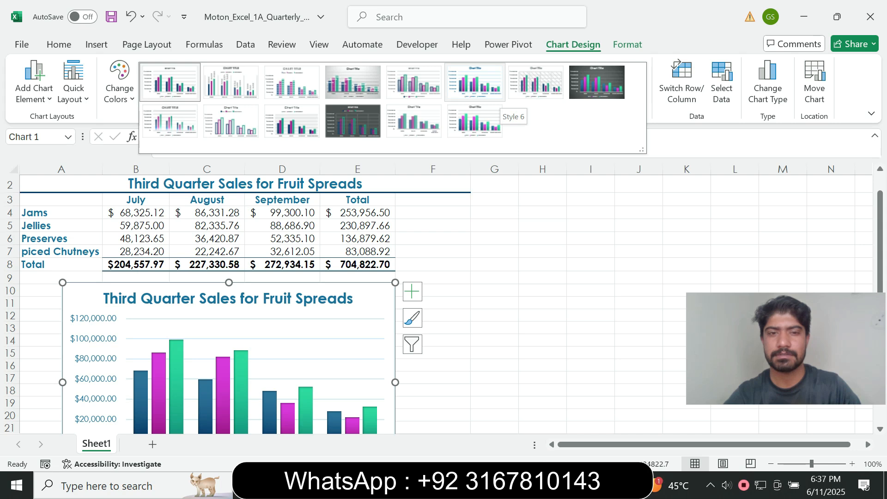
{"action": "left_click", "coordinate": [475, 82]}
- Read step 10 in Chrome, then recolor the chart in Excel with Colorful Palette 3, the third row under Colorful
{"action": "mouse_move", "coordinate": [562, 486]}
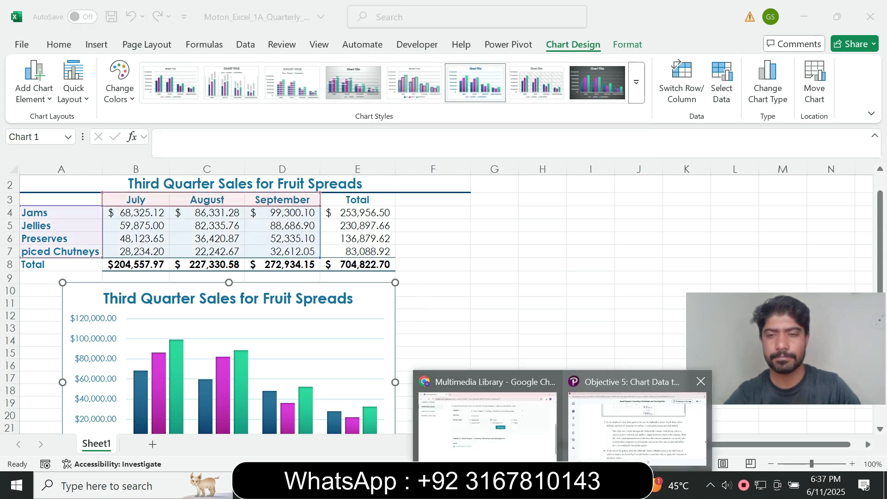
{"action": "left_click", "coordinate": [633, 416]}
{"action": "scroll", "coordinate": [484, 251], "scroll_direction": "down", "scroll_amount": 3}
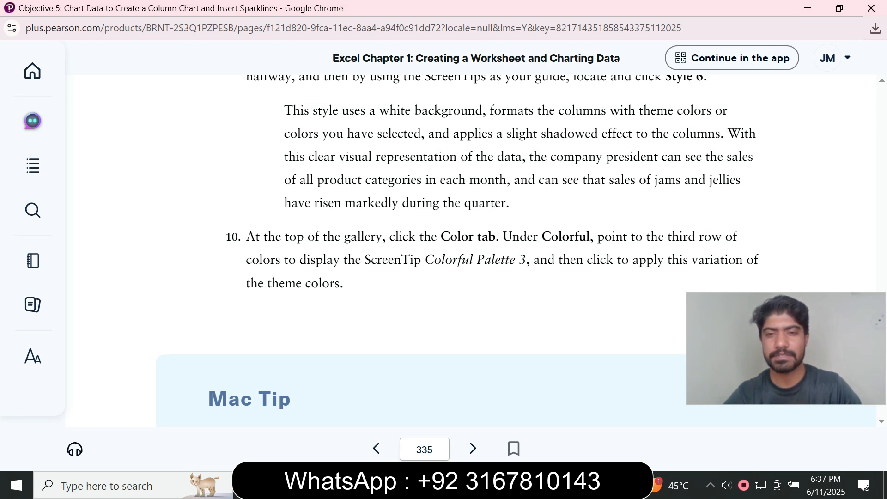
{"action": "key", "text": "alt+Tab"}
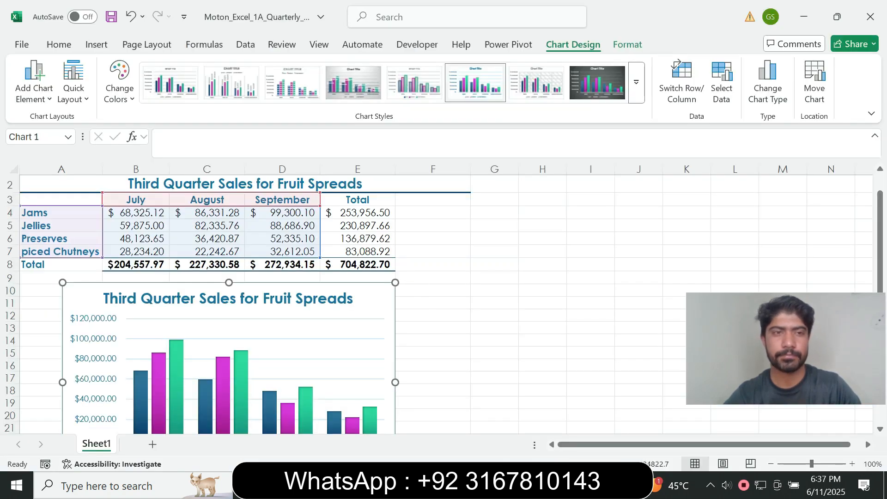
{"action": "left_click", "coordinate": [120, 84]}
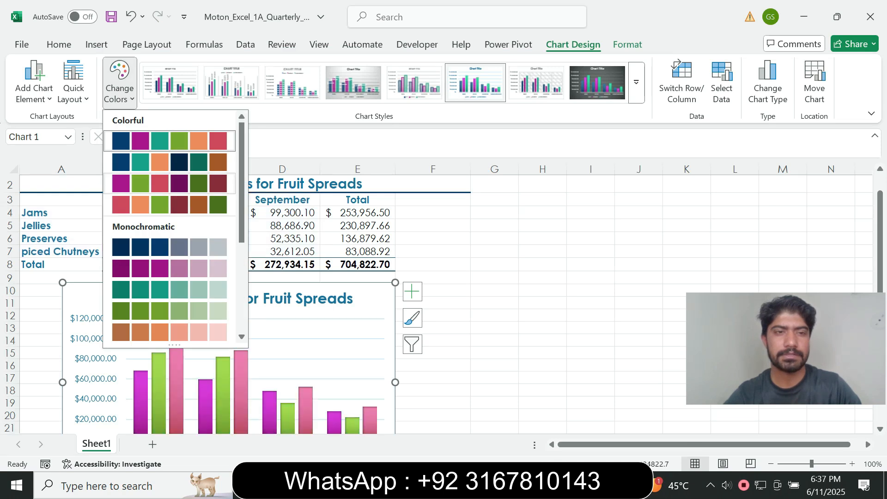
{"action": "left_click", "coordinate": [160, 183]}
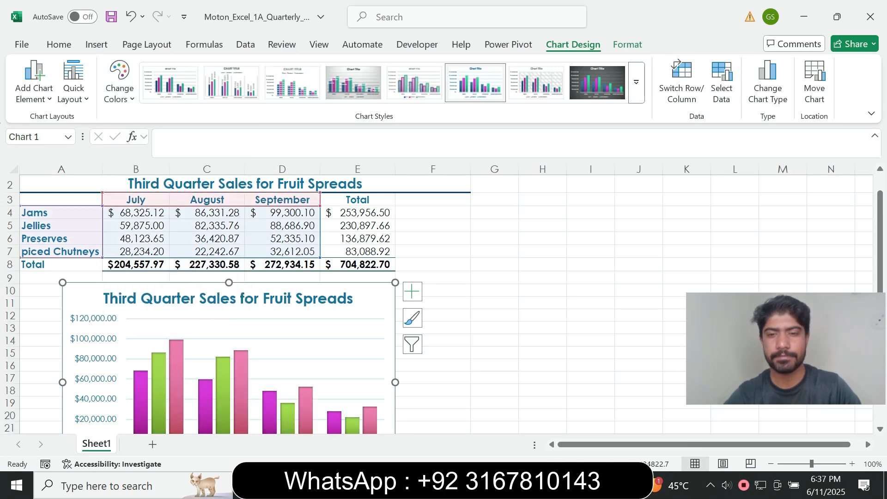
- In Chrome, read steps 10 and 11 on the color palette and chart position, and examine Figure 1.31
{"action": "key", "text": "alt+Tab"}
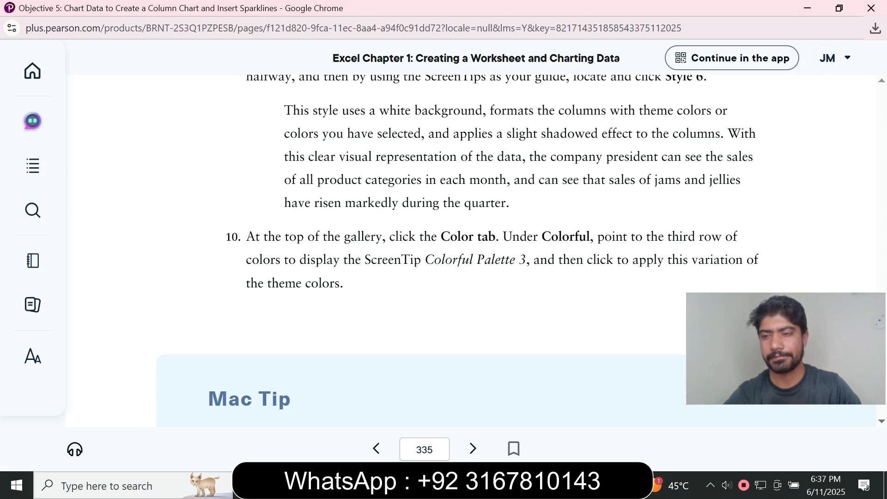
{"action": "scroll", "coordinate": [472, 250], "scroll_direction": "down", "scroll_amount": 8}
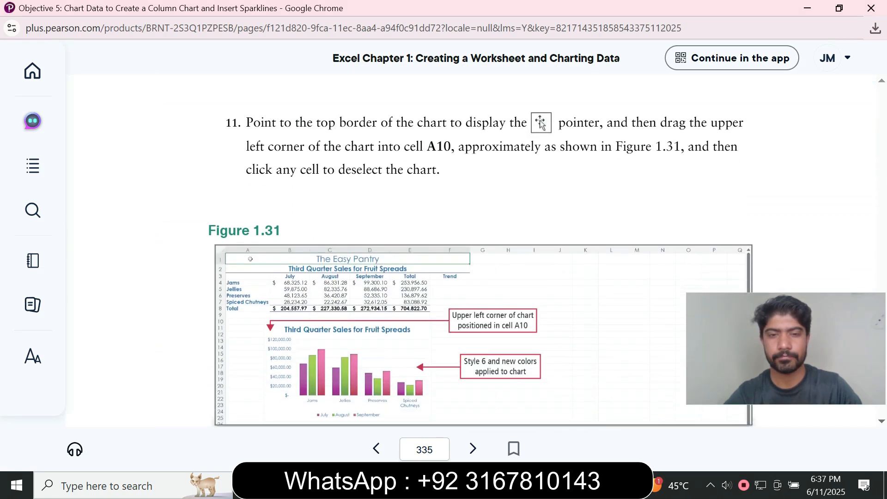
{"action": "key", "text": "alt+Tab"}
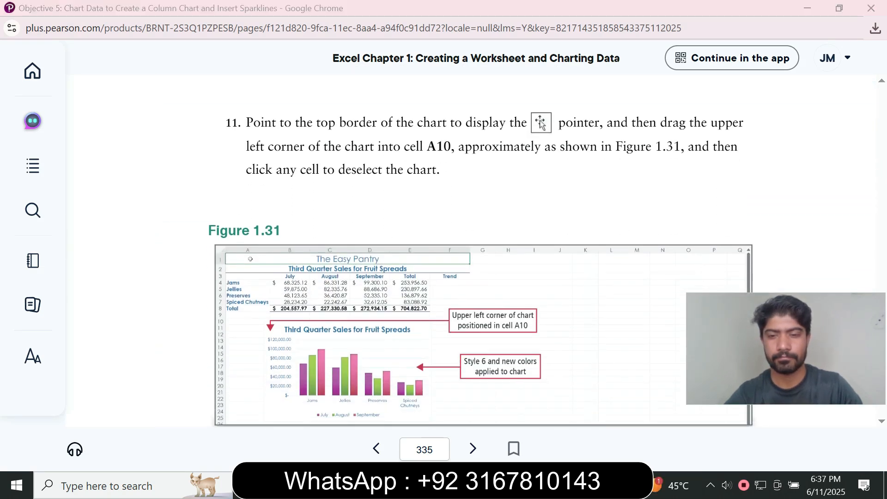
{"action": "left_click", "coordinate": [561, 485]}
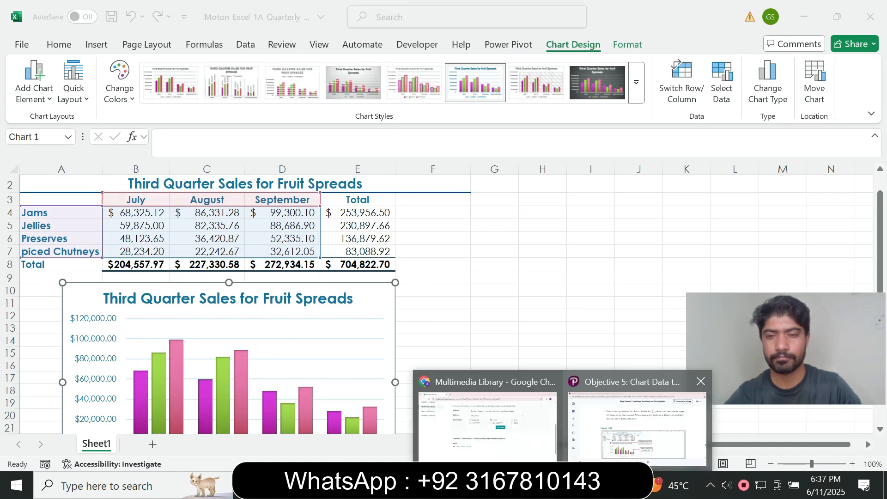
{"action": "left_click", "coordinate": [637, 423]}
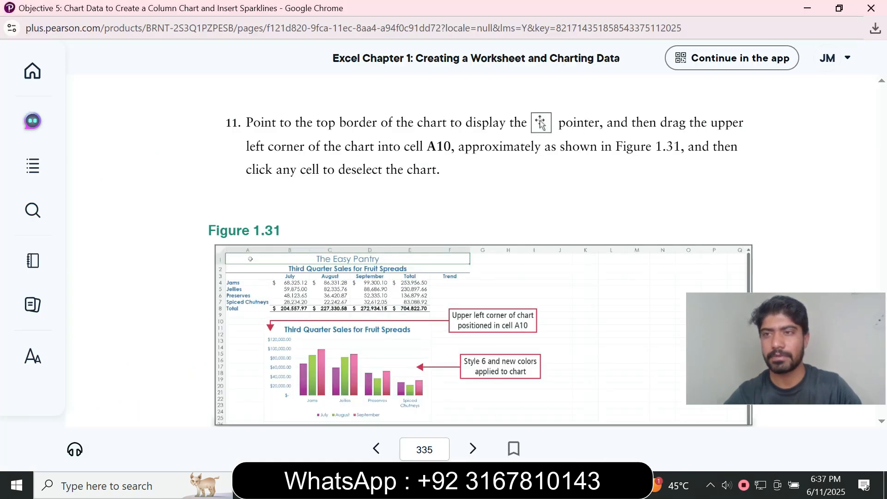
{"action": "scroll", "coordinate": [516, 251], "scroll_direction": "up", "scroll_amount": 6}
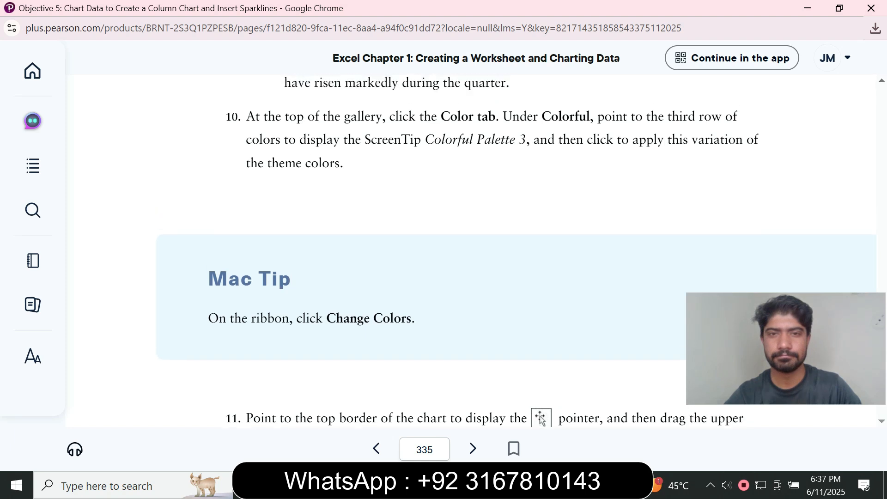
{"action": "scroll", "coordinate": [516, 251], "scroll_direction": "down", "scroll_amount": 5}
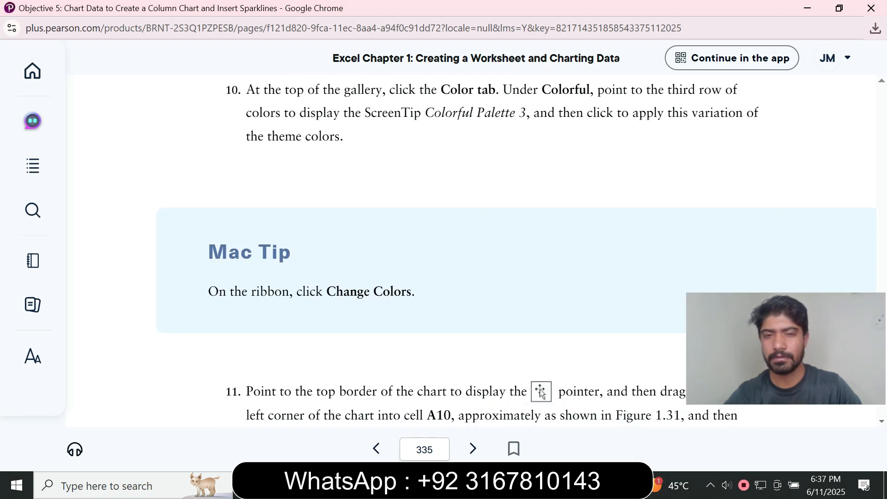
{"action": "scroll", "coordinate": [516, 251], "scroll_direction": "down", "scroll_amount": 2}
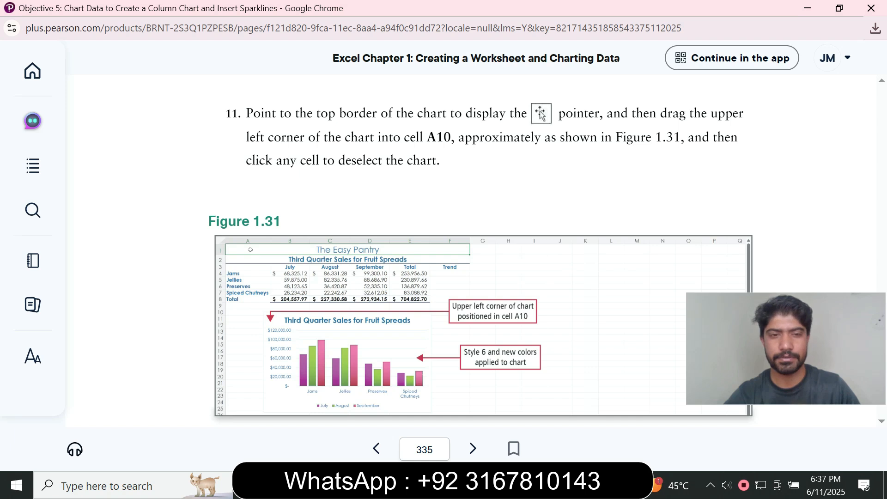
- In Excel, move the chart's upper left corner to the start of column B in row 10, and narrow the chart to end at column E's edge
{"action": "key", "text": "alt+Tab"}
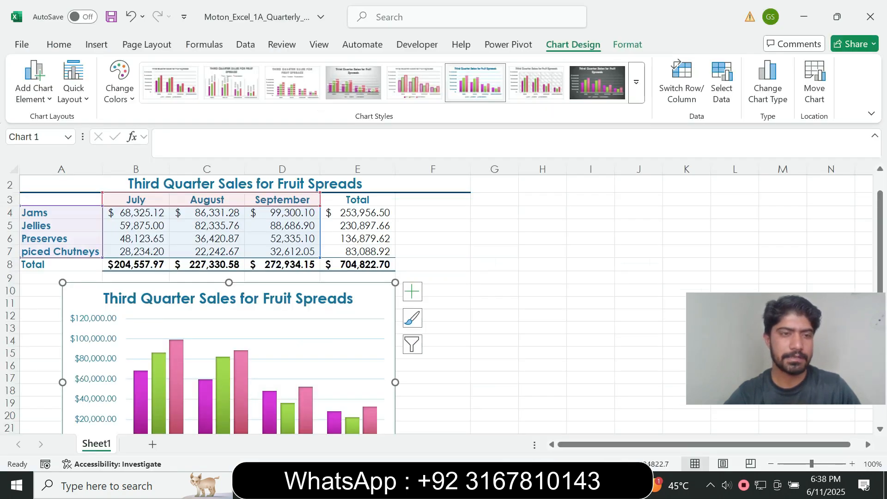
{"action": "left_click_drag", "start_coordinate": [93, 302], "coordinate": [134, 305]}
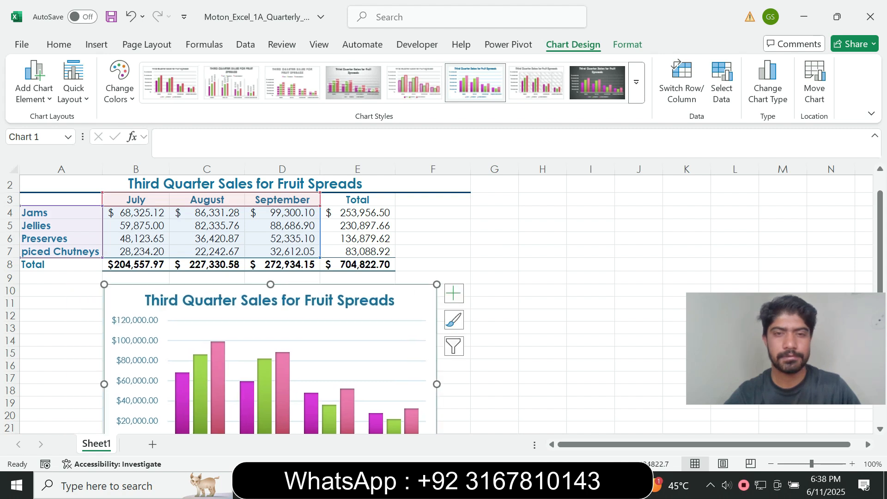
{"action": "mouse_move", "coordinate": [563, 485]}
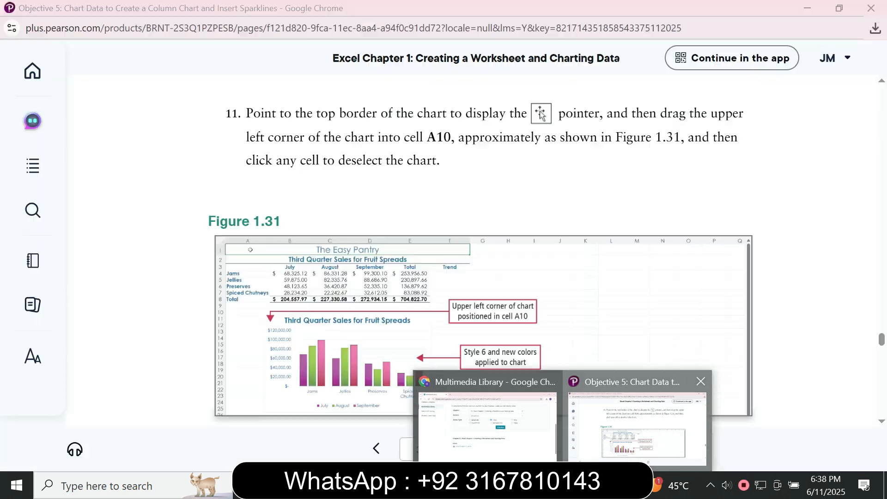
{"action": "left_click", "coordinate": [642, 428]}
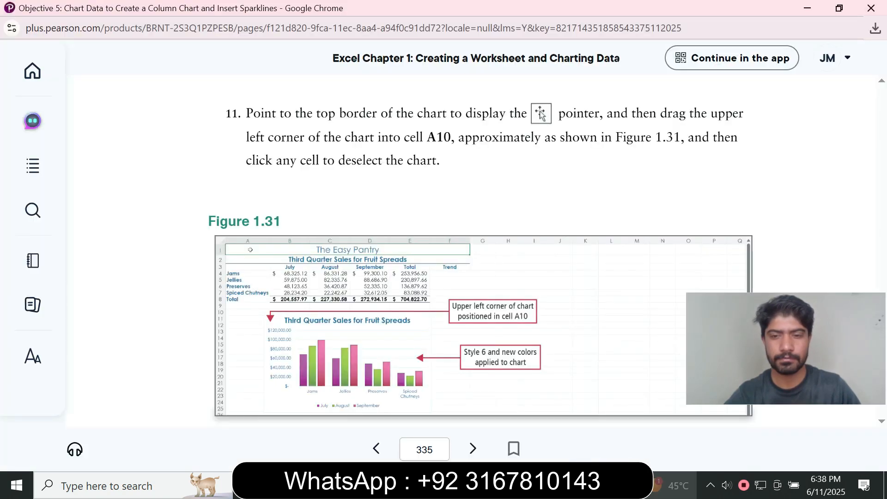
{"action": "key", "text": "alt+Tab"}
{"action": "left_click_drag", "start_coordinate": [437, 384], "coordinate": [397, 384]}
- Read step 12 and the first sparkline step in Chrome, then save the workbook in Excel
{"action": "left_click", "coordinate": [563, 485]}
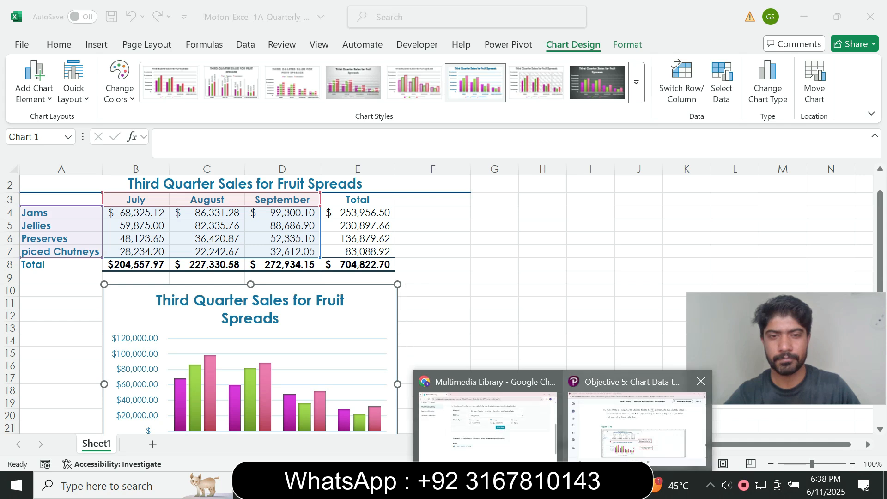
{"action": "left_click", "coordinate": [637, 418]}
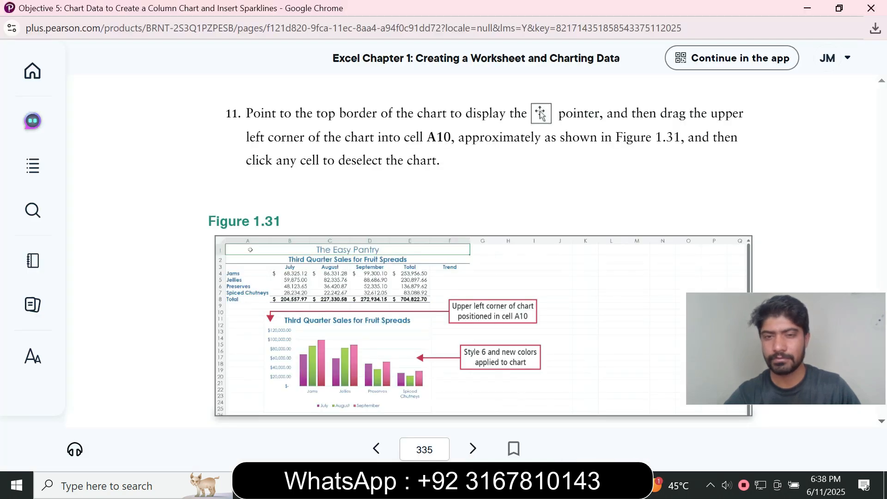
{"action": "scroll", "coordinate": [494, 254], "scroll_direction": "down", "scroll_amount": 1}
{"action": "scroll", "coordinate": [495, 249], "scroll_direction": "down", "scroll_amount": 3}
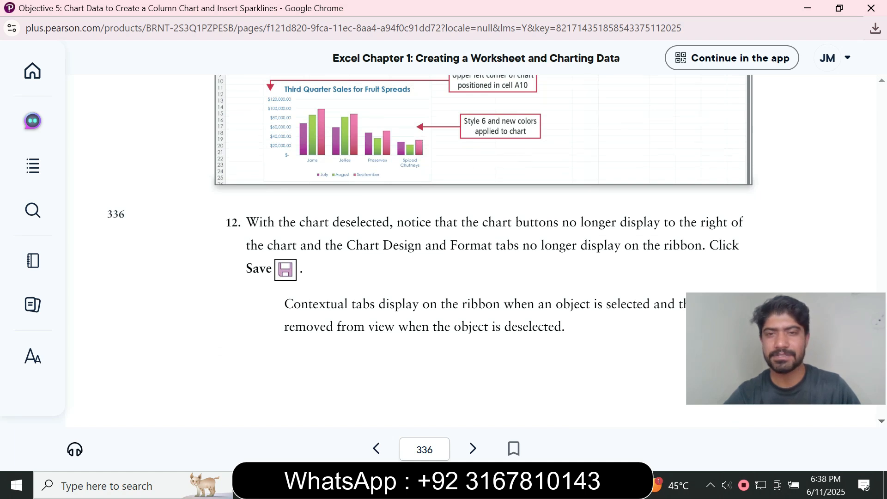
{"action": "scroll", "coordinate": [495, 250], "scroll_direction": "down", "scroll_amount": 10}
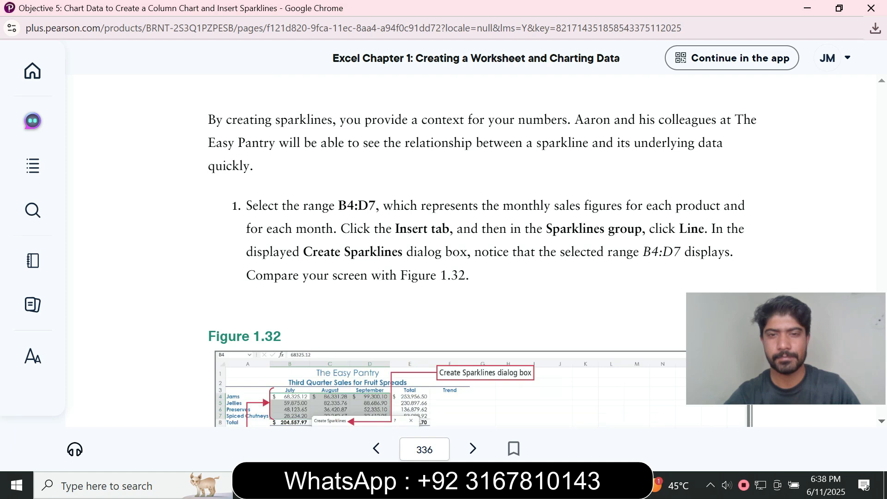
{"action": "key", "text": "alt+Tab"}
{"action": "key", "text": "ctrl+s"}
- Copy the range reference B4:D7 from sparkline step 1 in Chrome, and use it to select that range in Excel
{"action": "key", "text": "alt+Tab"}
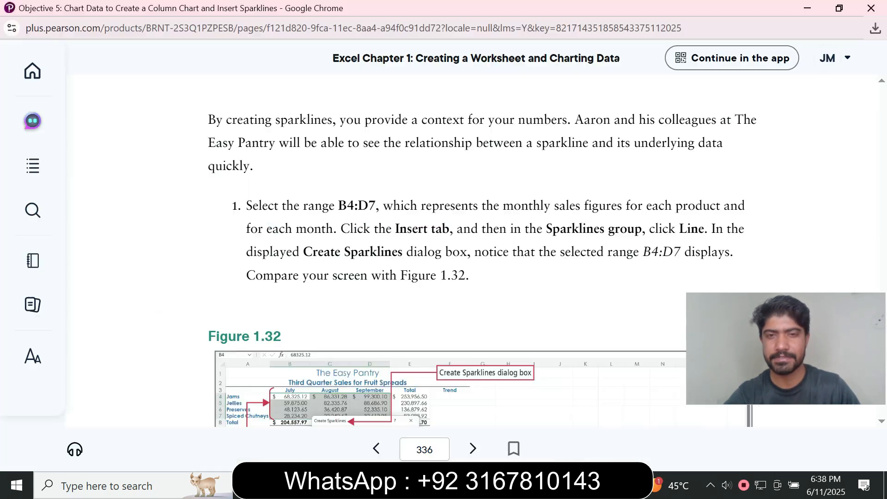
{"action": "left_click_drag", "start_coordinate": [339, 206], "coordinate": [376, 207]}
{"action": "key", "text": "ctrl+c"}
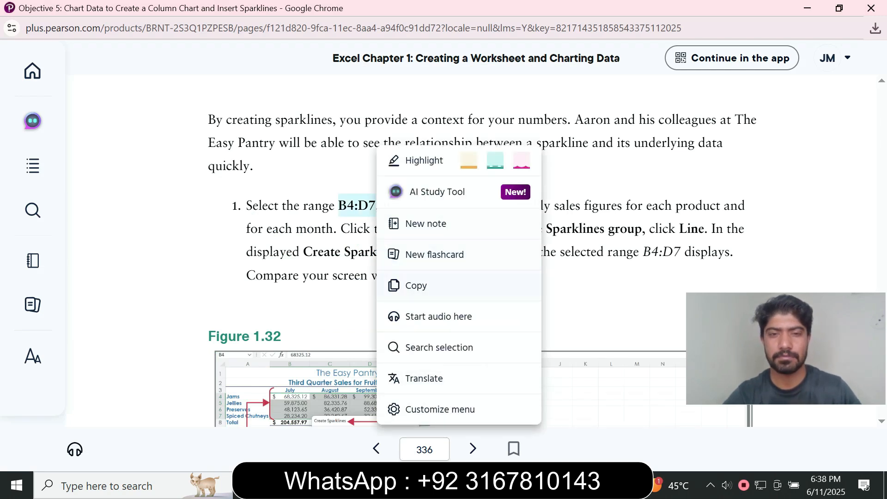
{"action": "left_click", "coordinate": [417, 286]}
{"action": "key", "text": "alt+Tab"}
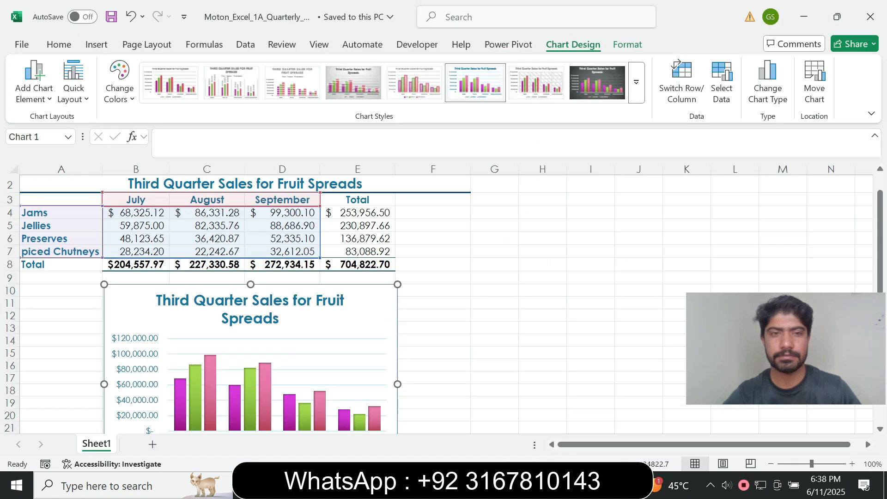
{"action": "left_click", "coordinate": [38, 137]}
{"action": "key", "text": "ctrl+v"}
{"action": "key", "text": "Return"}
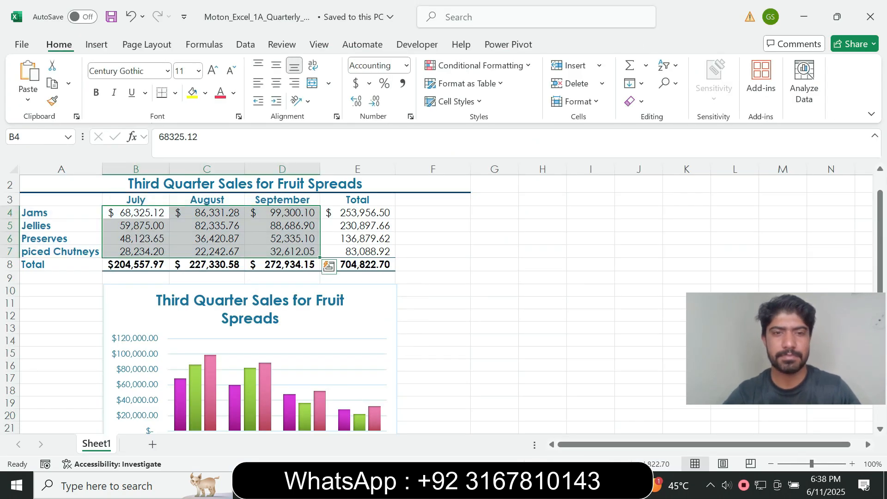
- Recheck sparkline step 1 in Chrome, then start creating Line sparklines in Excel from the data range B4:D7
{"action": "left_click", "coordinate": [565, 486]}
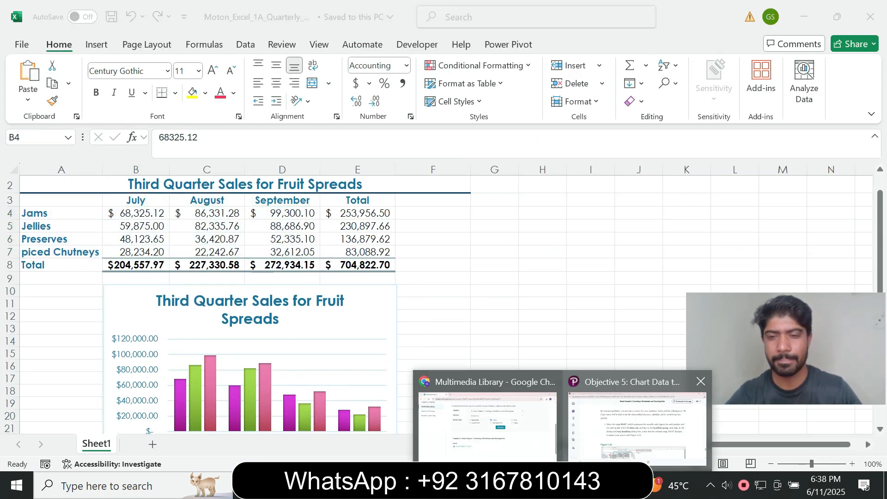
{"action": "left_click", "coordinate": [642, 423]}
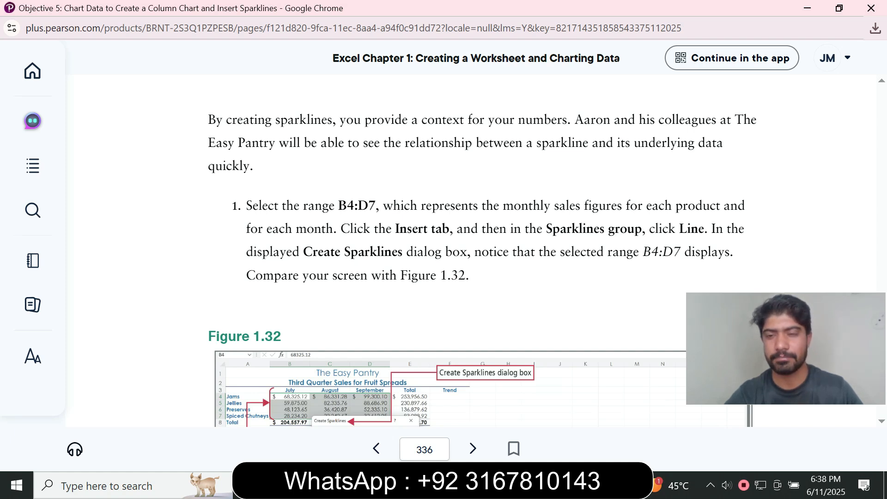
{"action": "key", "text": "alt+Tab"}
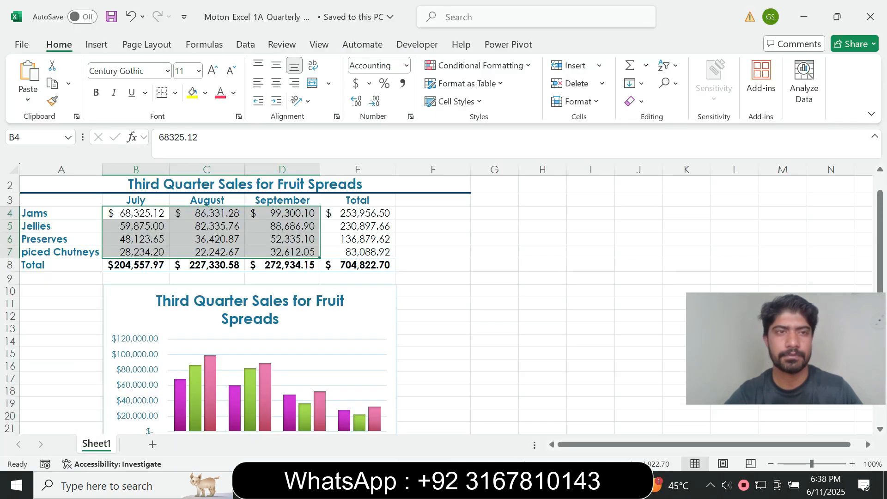
{"action": "left_click", "coordinate": [96, 44]}
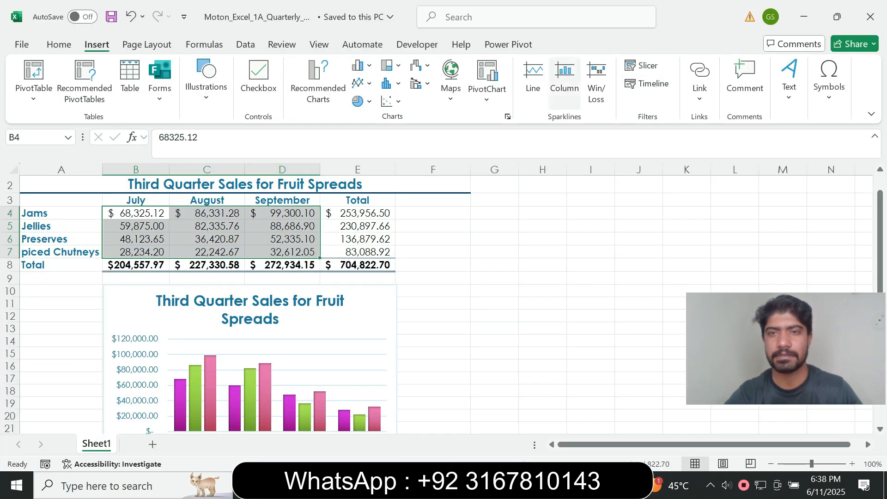
{"action": "left_click", "coordinate": [533, 79]}
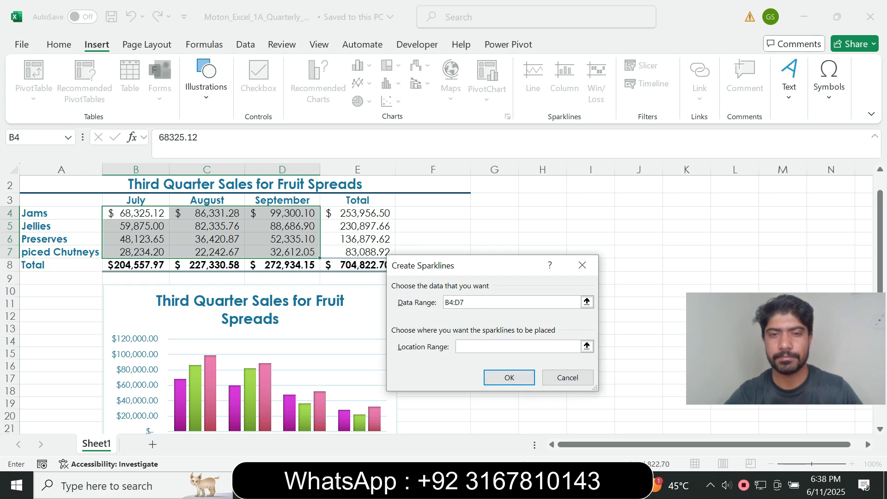
- Recheck sparkline step 1 in Chrome, then try B4:D7 as the sparklines' location range in Excel
{"action": "mouse_move", "coordinate": [562, 485]}
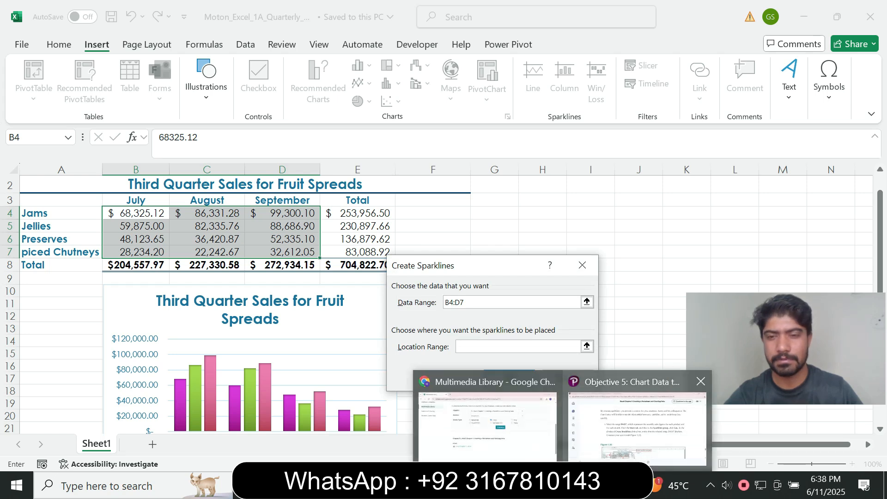
{"action": "mouse_move", "coordinate": [637, 428]}
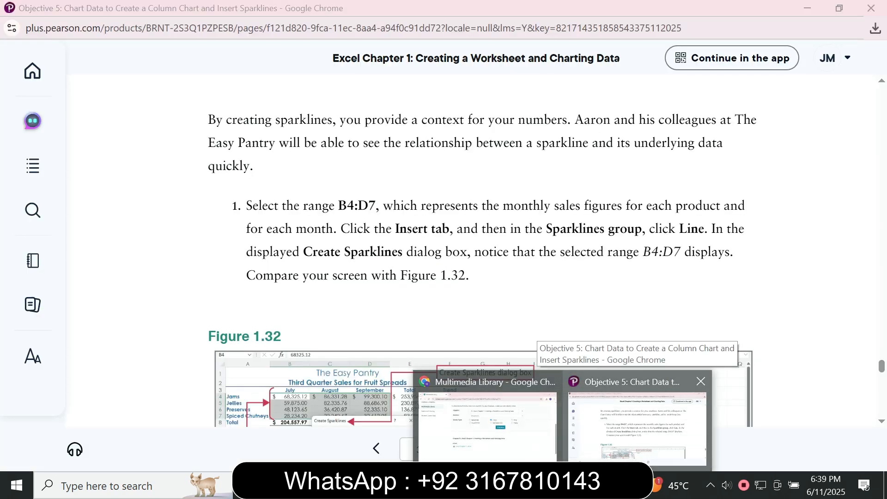
{"action": "left_click", "coordinate": [638, 427]}
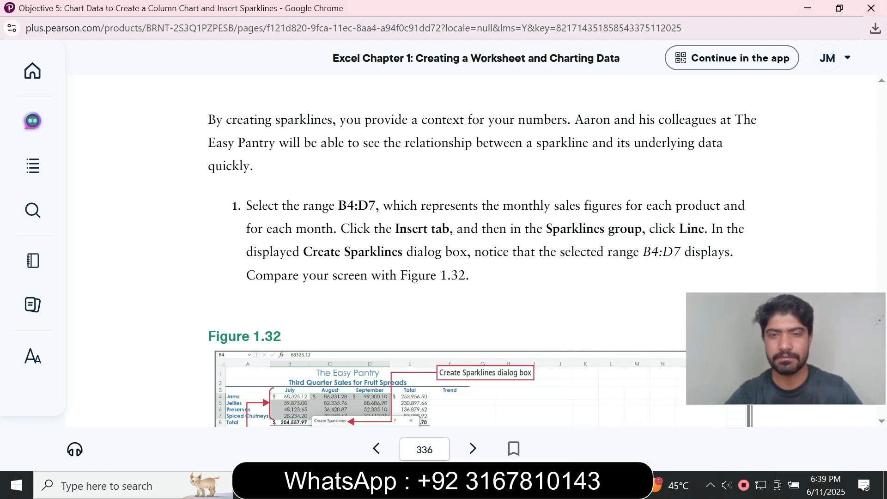
{"action": "key", "text": "alt+Tab"}
{"action": "type", "text": "B4:"}
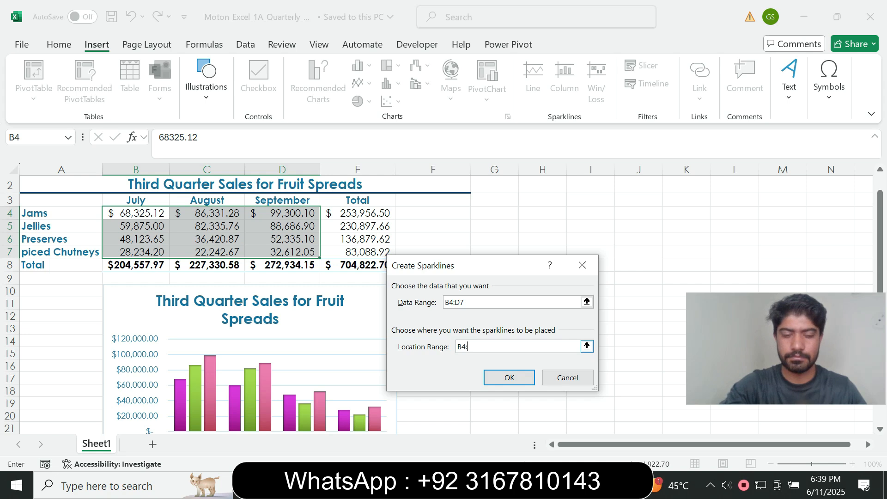
{"action": "type", "text": "D7"}
{"action": "key", "text": "Return"}
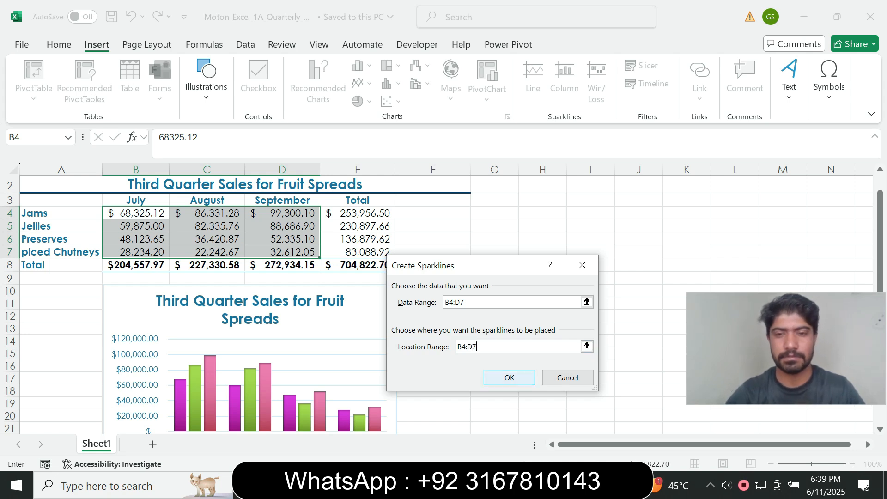
{"action": "key", "text": "Return"}
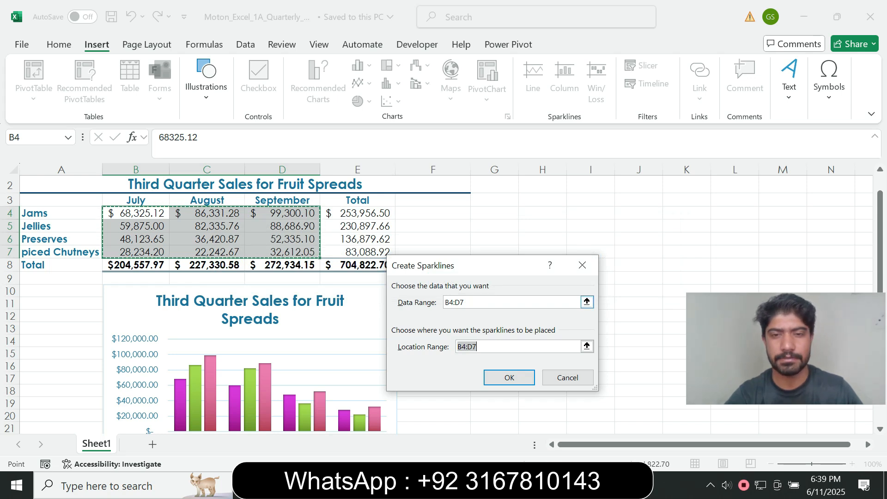
- Uncover column F behind the Create Sparklines dialog, and try F4:F7 as the data range
{"action": "left_click", "coordinate": [465, 302]}
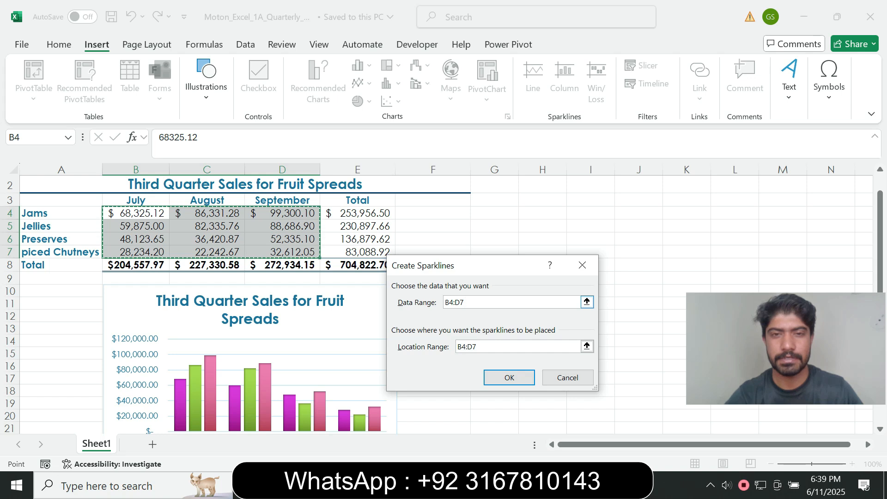
{"action": "left_click_drag", "start_coordinate": [468, 271], "coordinate": [471, 311]}
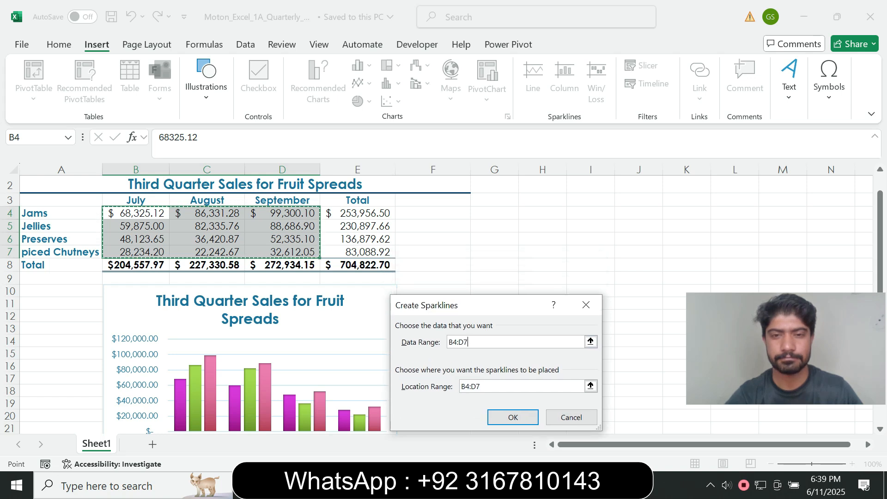
{"action": "left_click_drag", "start_coordinate": [473, 342], "coordinate": [447, 342]}
{"action": "left_click_drag", "start_coordinate": [433, 213], "coordinate": [434, 252]}
{"action": "key", "text": "Return"}
{"action": "key", "text": "Return"}
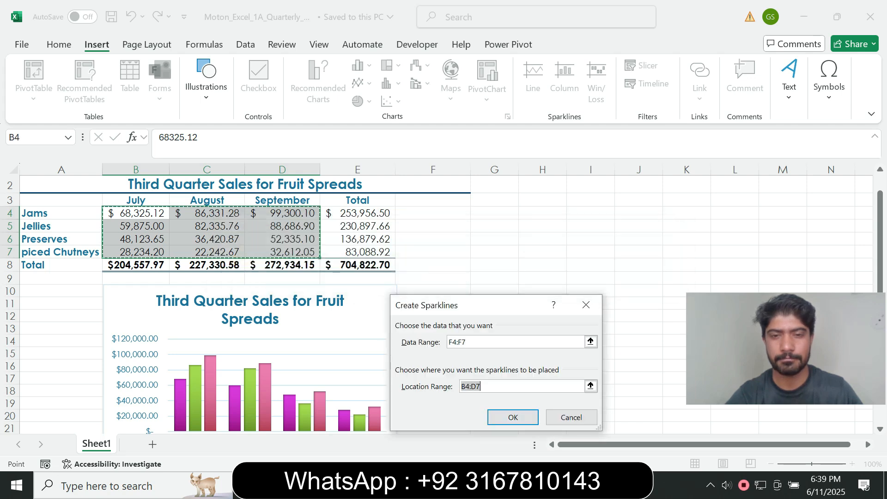
- Set the data range to B4:D7 and the location range to F4:F7, and insert the line sparklines
{"action": "left_click", "coordinate": [591, 342]}
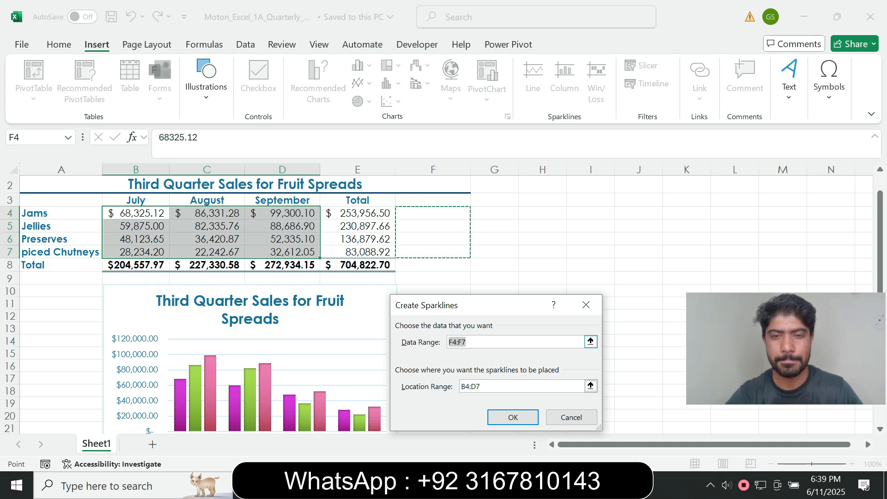
{"action": "type", "text": "B4"}
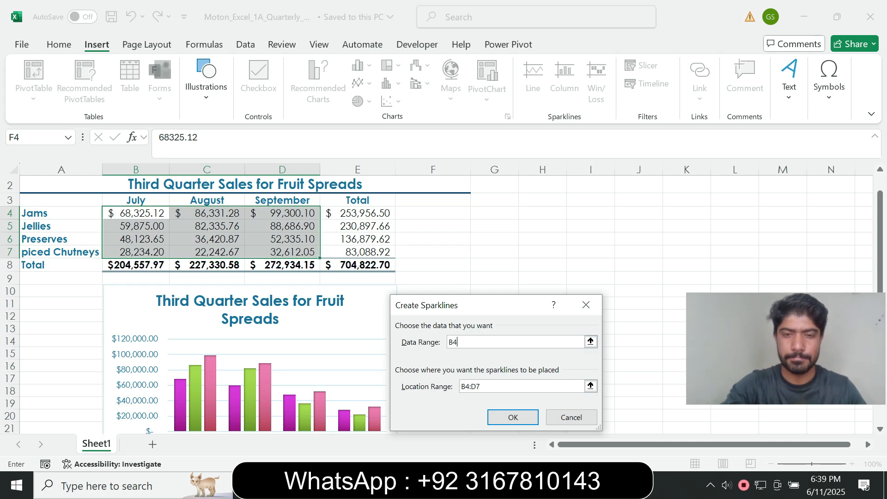
{"action": "type", "text": ":D7"}
{"action": "key", "text": "Tab"}
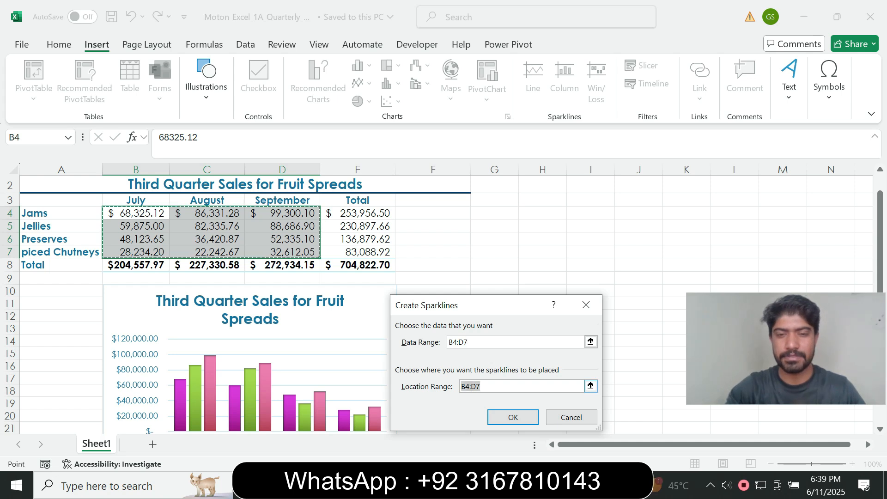
{"action": "left_click_drag", "start_coordinate": [433, 213], "coordinate": [433, 252]}
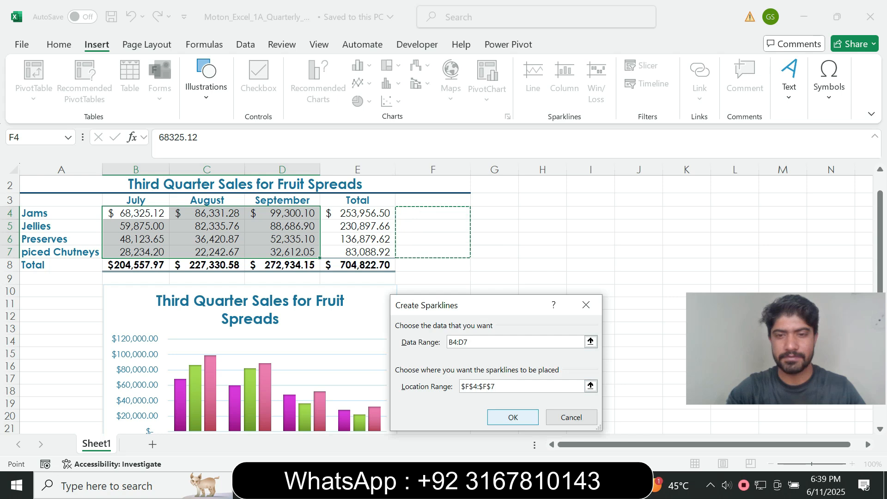
{"action": "key", "text": "Return"}
- Read sparkline steps 2 and 3 in Chrome, then show markers on the F4:F7 sparklines in Excel
{"action": "mouse_move", "coordinate": [562, 485]}
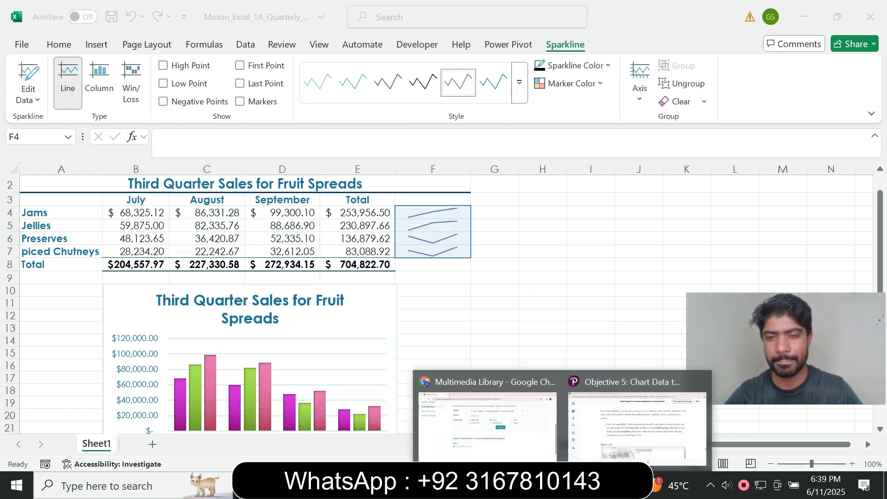
{"action": "left_click", "coordinate": [638, 418]}
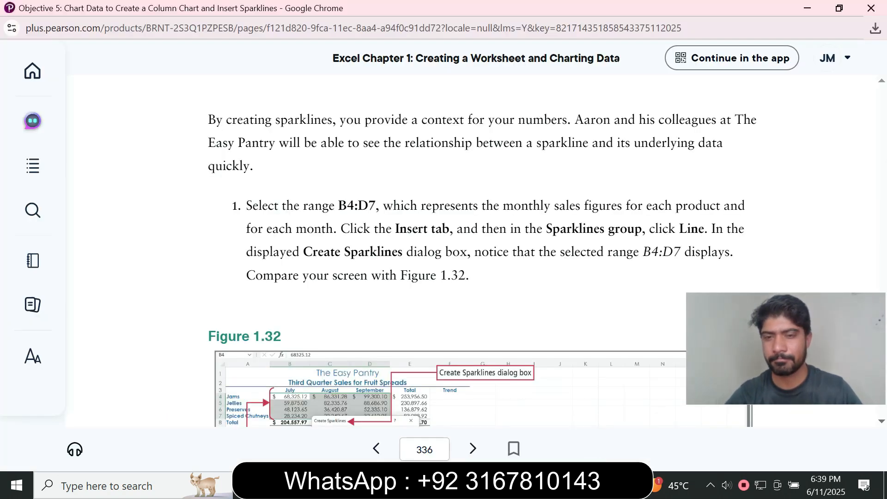
{"action": "scroll", "coordinate": [481, 250], "scroll_direction": "down", "scroll_amount": 10}
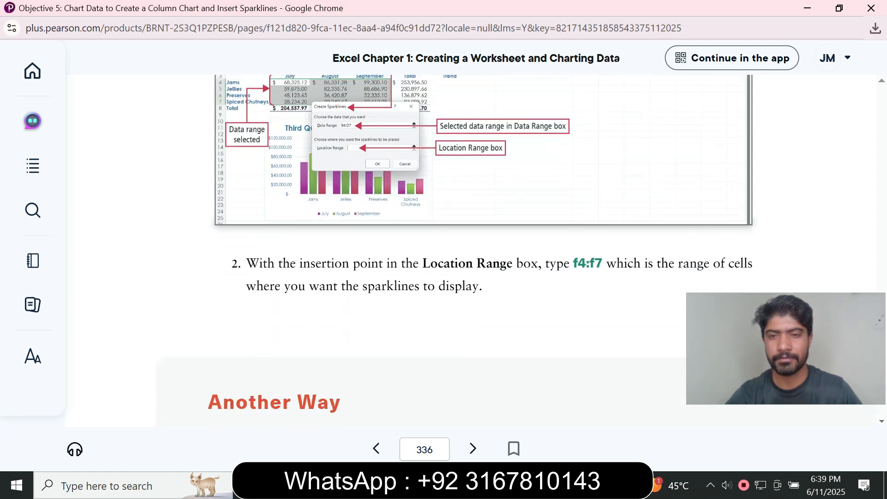
{"action": "scroll", "coordinate": [481, 250], "scroll_direction": "down", "scroll_amount": 5}
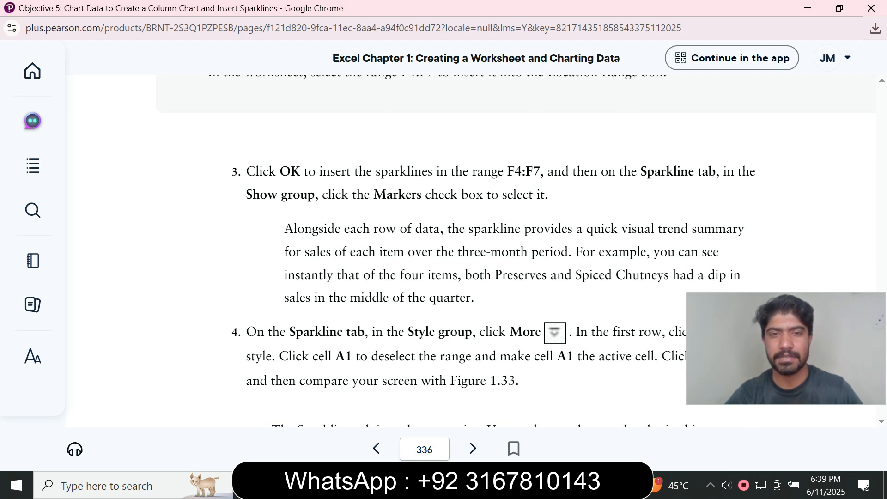
{"action": "key", "text": "alt+Tab"}
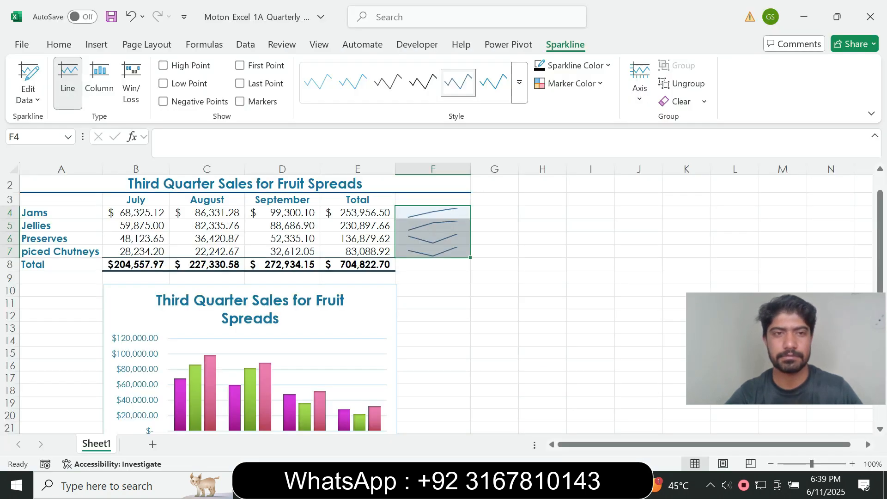
- Read sparkline step 4 in Chrome, then apply the third first-row style to the sparklines in Excel
{"action": "left_click", "coordinate": [563, 485]}
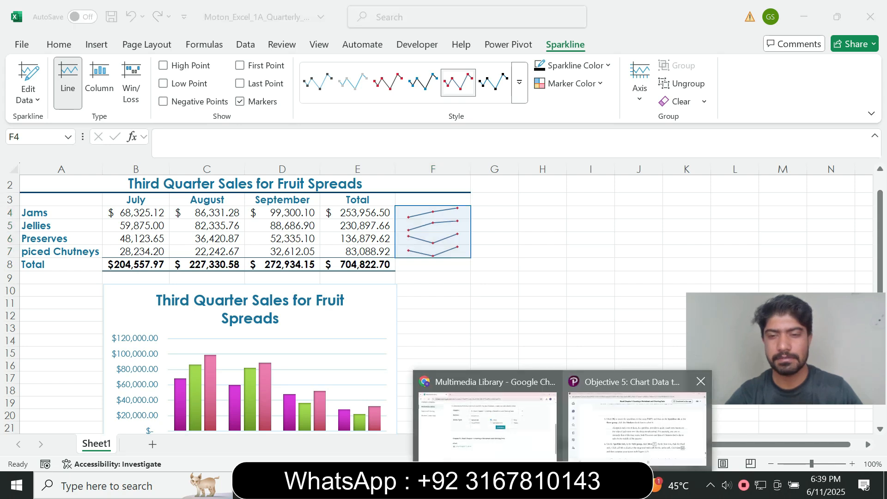
{"action": "left_click", "coordinate": [638, 423]}
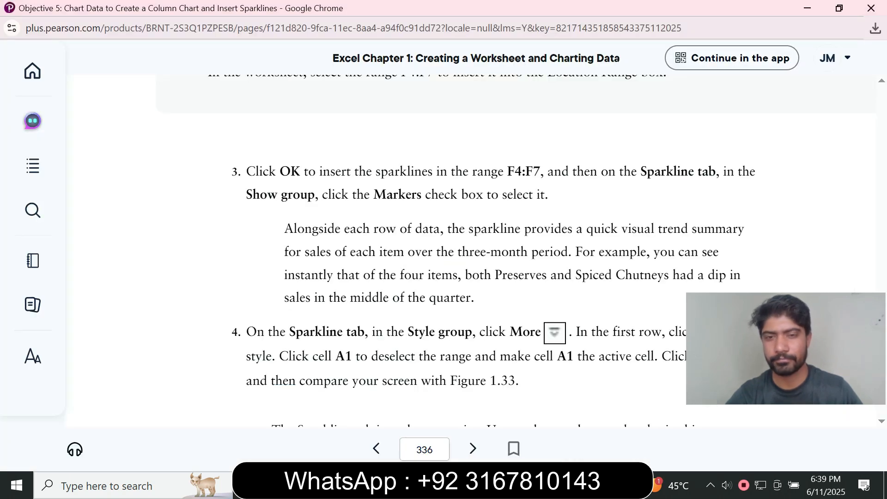
{"action": "scroll", "coordinate": [472, 250], "scroll_direction": "down", "scroll_amount": 3}
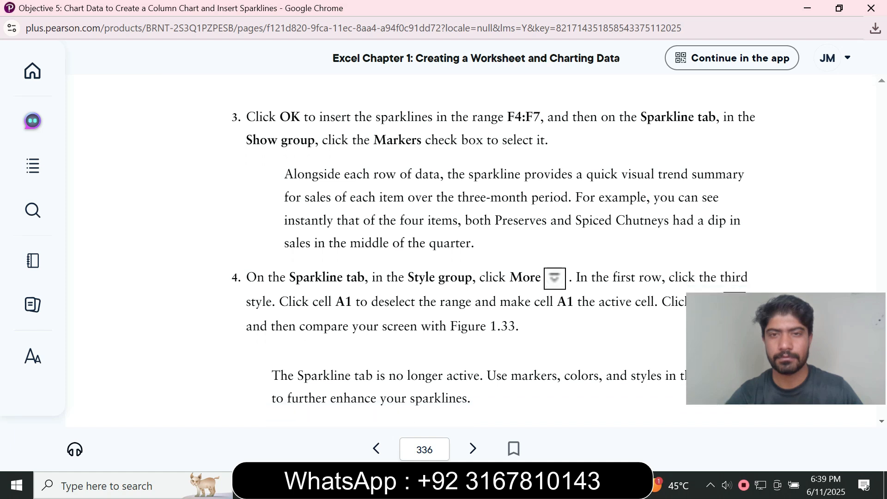
{"action": "scroll", "coordinate": [471, 250], "scroll_direction": "down", "scroll_amount": 1}
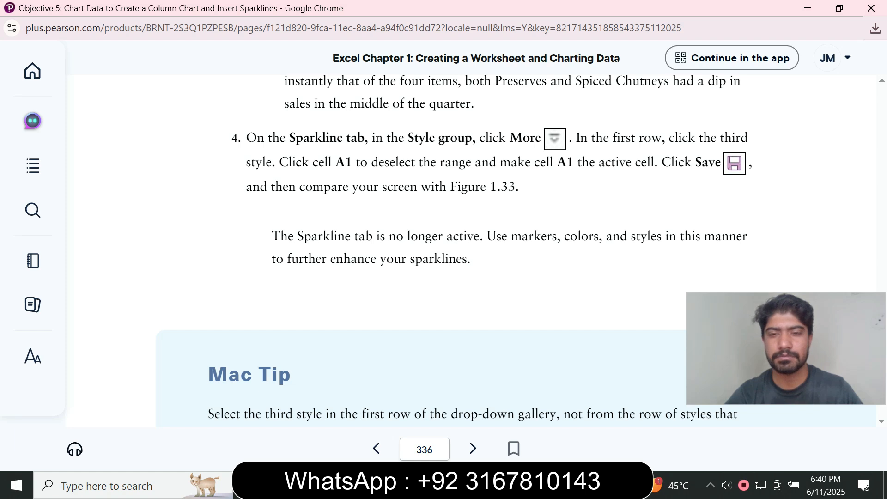
{"action": "key", "text": "alt+Tab"}
{"action": "left_click", "coordinate": [520, 94]}
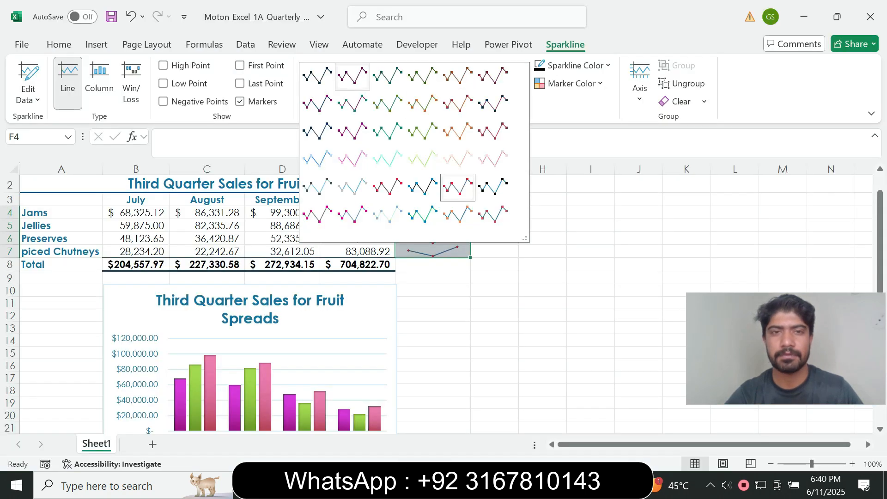
{"action": "left_click", "coordinate": [388, 76]}
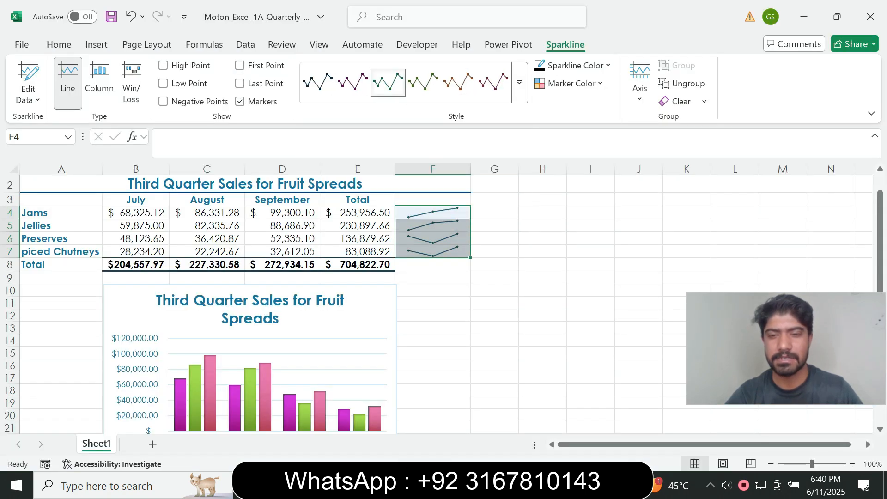
- Look at Figure 1.33 in Chrome, then deselect the sparklines by selecting cell D5 in Excel and save the workbook
{"action": "key", "text": "alt+Tab"}
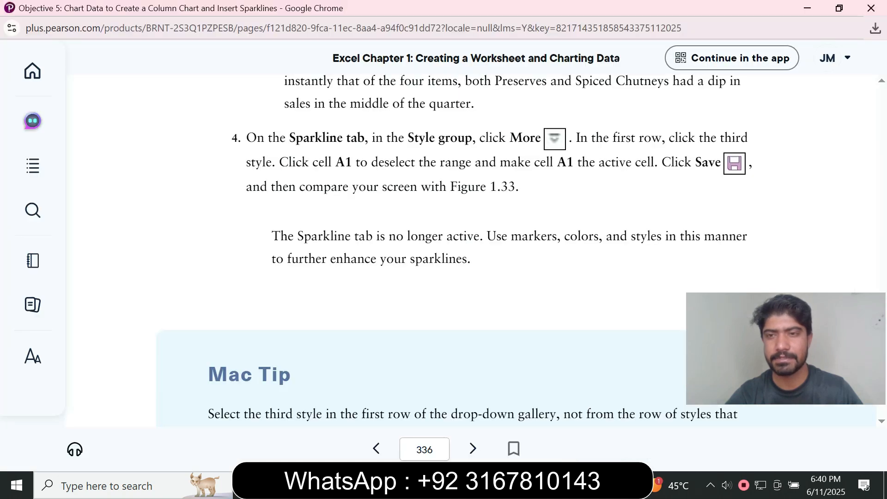
{"action": "scroll", "coordinate": [516, 250], "scroll_direction": "down", "scroll_amount": 7}
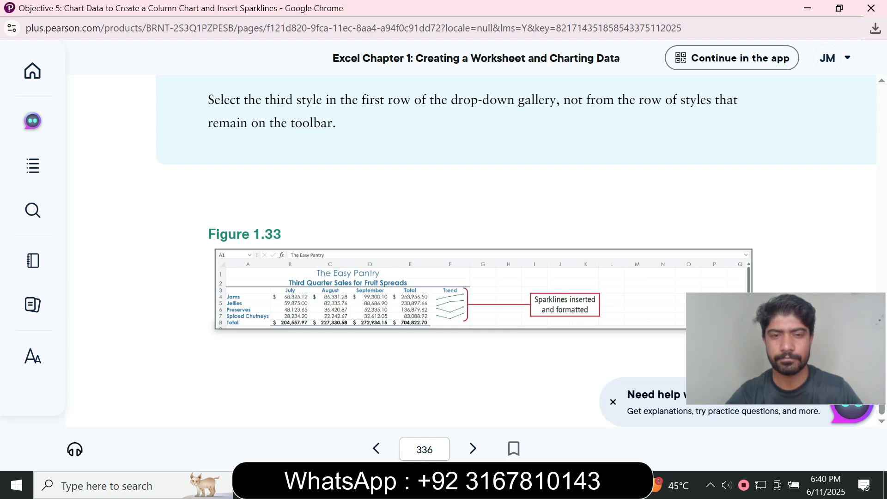
{"action": "key", "text": "alt+Tab"}
{"action": "left_click", "coordinate": [282, 226]}
{"action": "left_click", "coordinate": [111, 17]}
- In Chrome, advance the textbook to Objective 6 and read its first steps about margins, horizontal centering and the footer
{"action": "left_click", "coordinate": [559, 485]}
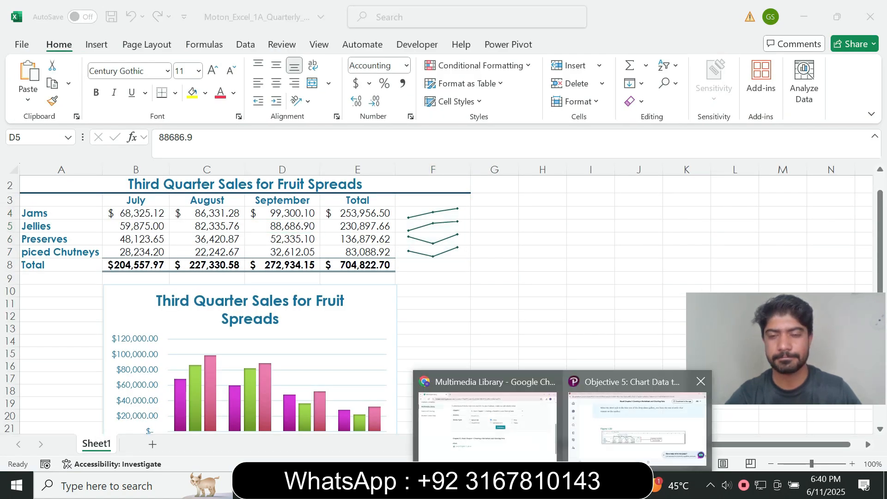
{"action": "left_click", "coordinate": [635, 419]}
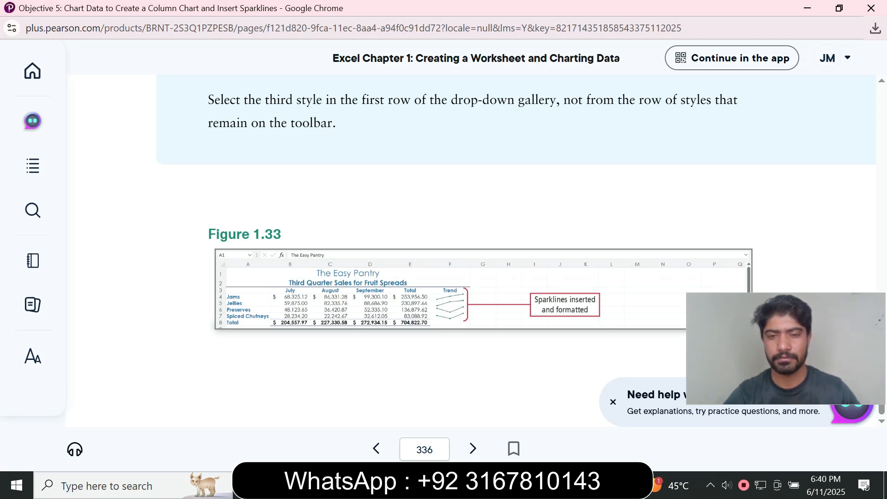
{"action": "left_click", "coordinate": [472, 448]}
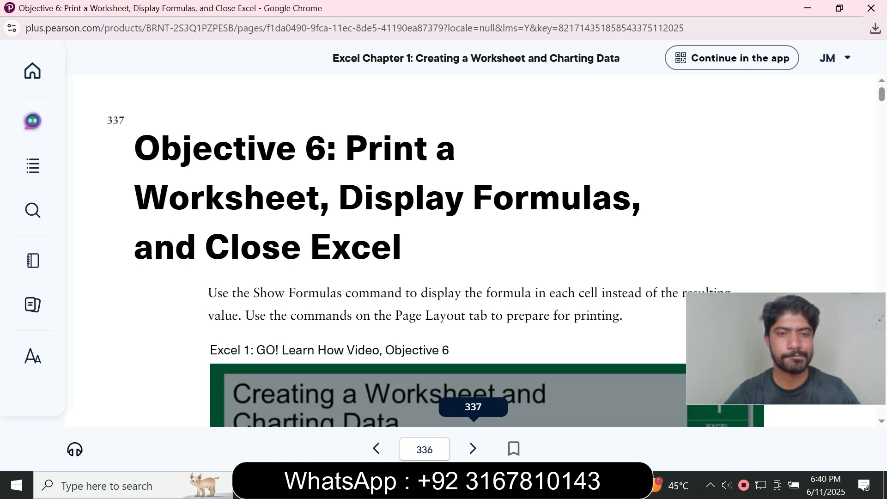
{"action": "scroll", "coordinate": [444, 249], "scroll_direction": "down", "scroll_amount": 10}
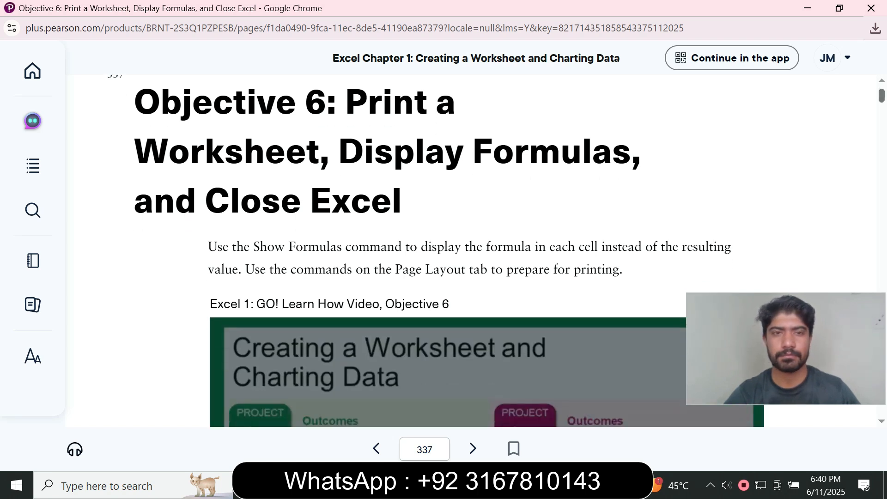
{"action": "scroll", "coordinate": [444, 249], "scroll_direction": "down", "scroll_amount": 6}
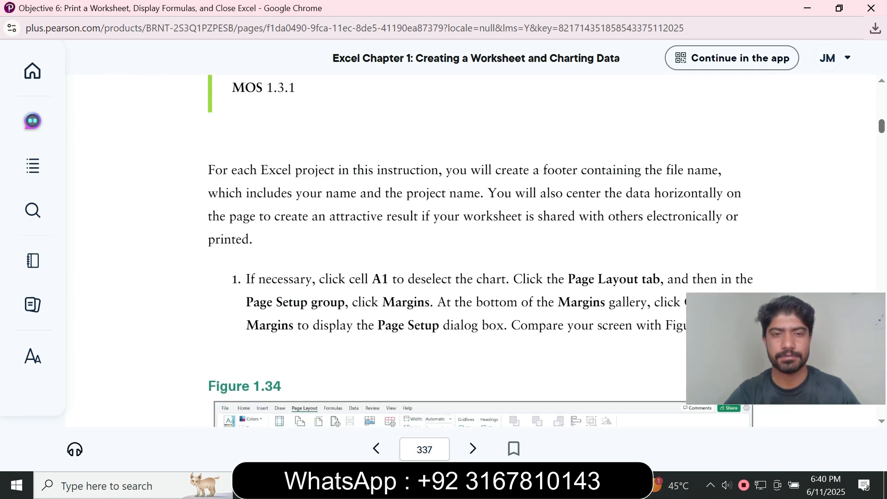
{"action": "scroll", "coordinate": [444, 250], "scroll_direction": "down", "scroll_amount": 2}
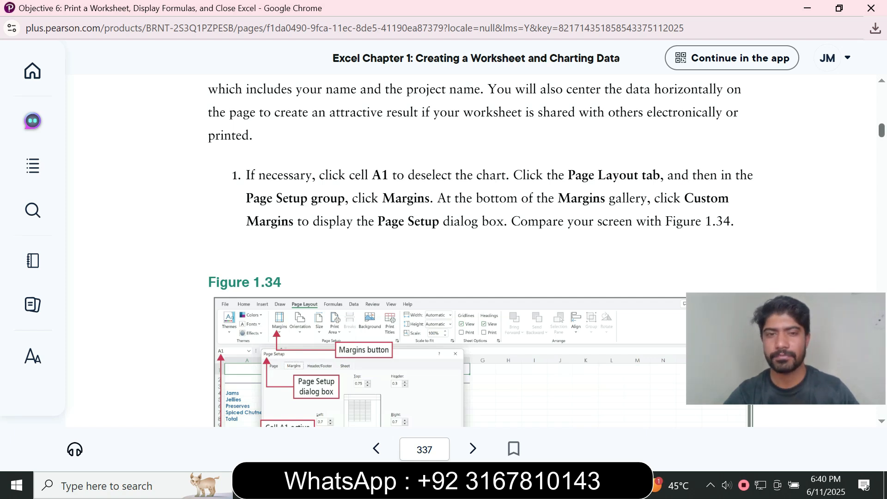
{"action": "scroll", "coordinate": [431, 251], "scroll_direction": "down", "scroll_amount": 6}
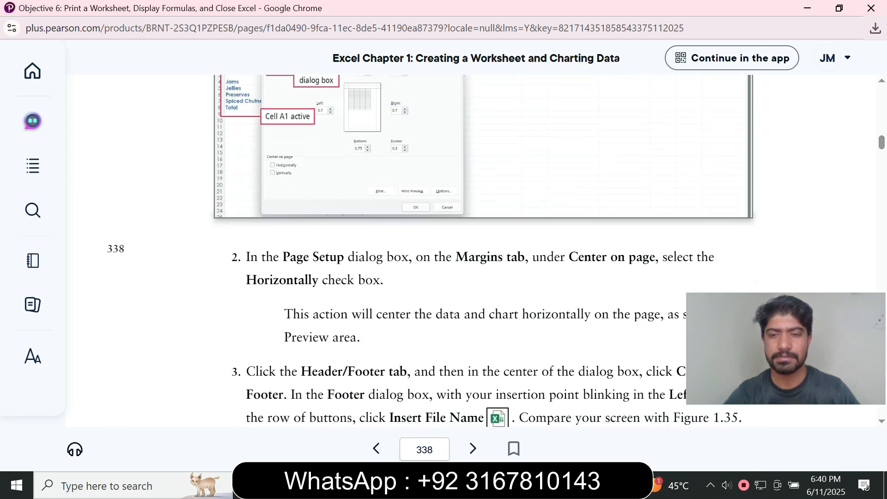
- In Excel, open the custom margins settings, check textbook step 2 in Chrome, and center the worksheet horizontally on the page
{"action": "key", "text": "alt+Tab"}
{"action": "left_click", "coordinate": [147, 45]}
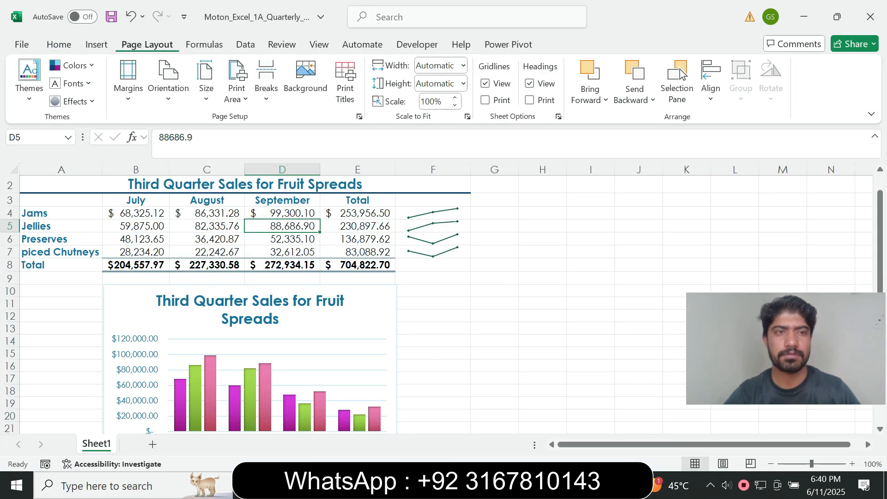
{"action": "left_click", "coordinate": [128, 88]}
{"action": "left_click", "coordinate": [171, 379]}
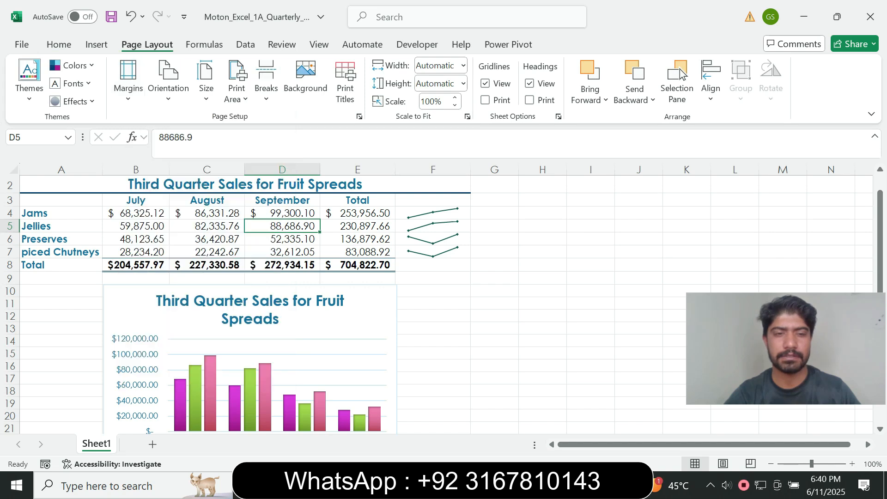
{"action": "left_click", "coordinate": [563, 485]}
{"action": "left_click", "coordinate": [633, 418]}
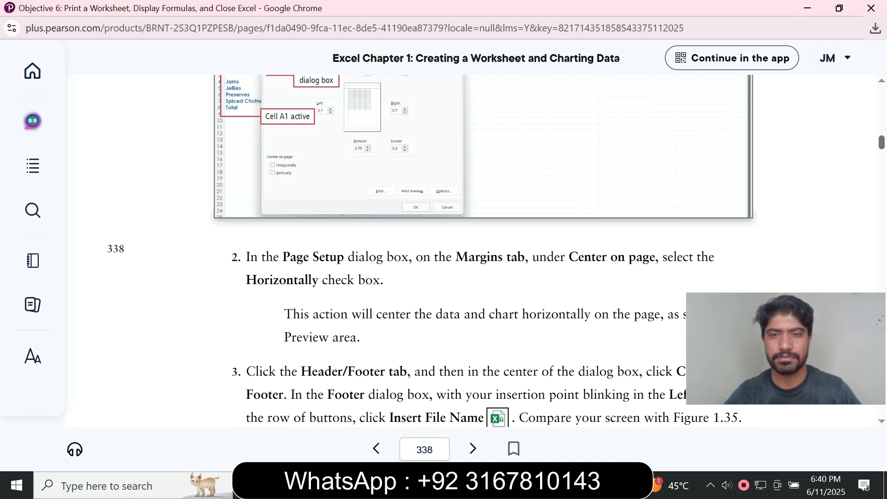
{"action": "scroll", "coordinate": [462, 249], "scroll_direction": "down", "scroll_amount": 3}
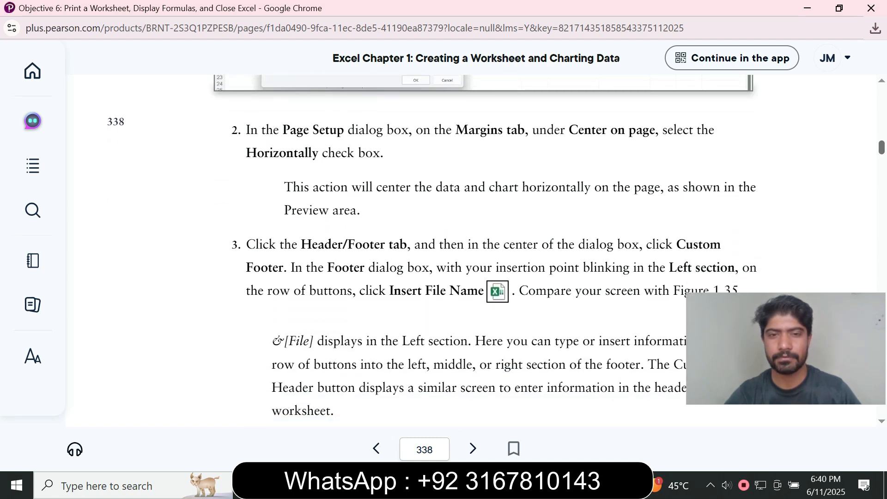
{"action": "key", "text": "alt+Tab"}
{"action": "left_click", "coordinate": [347, 375]}
- Read step 3 in Chrome, then create a custom footer in Excel with the file name in its left section
{"action": "key", "text": "alt+Tab"}
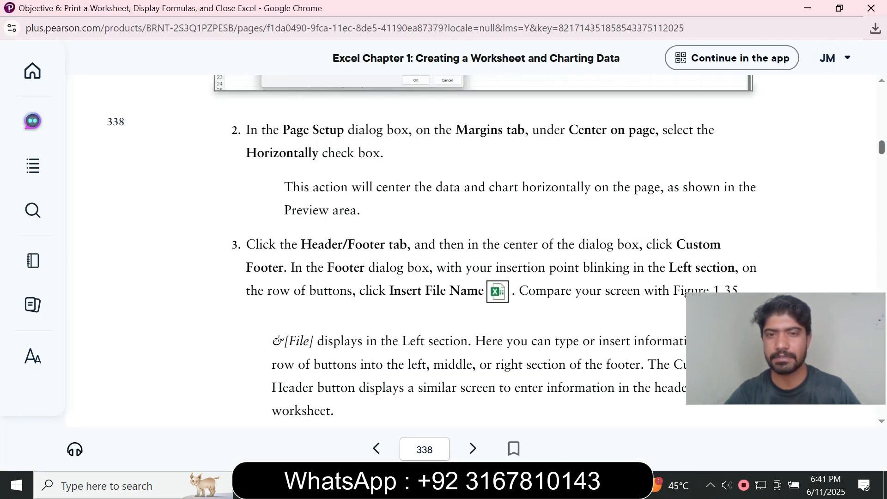
{"action": "scroll", "coordinate": [496, 251], "scroll_direction": "down", "scroll_amount": 2}
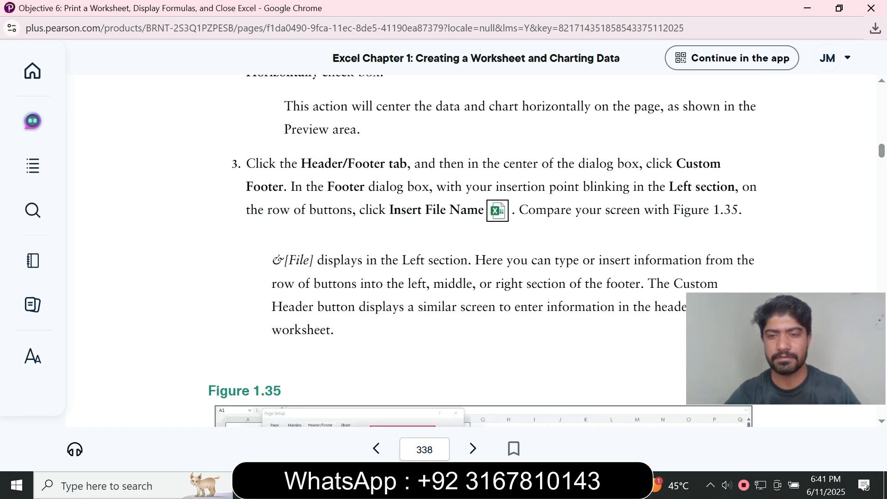
{"action": "key", "text": "alt+Tab"}
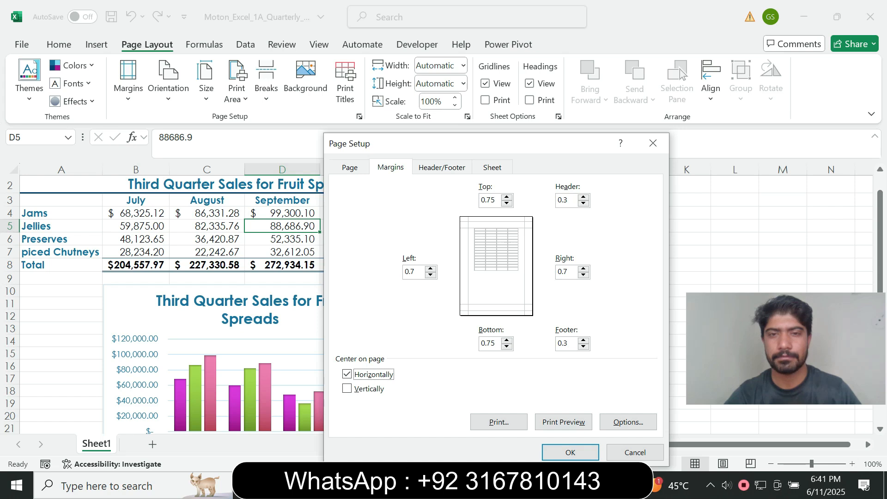
{"action": "left_click", "coordinate": [442, 167]}
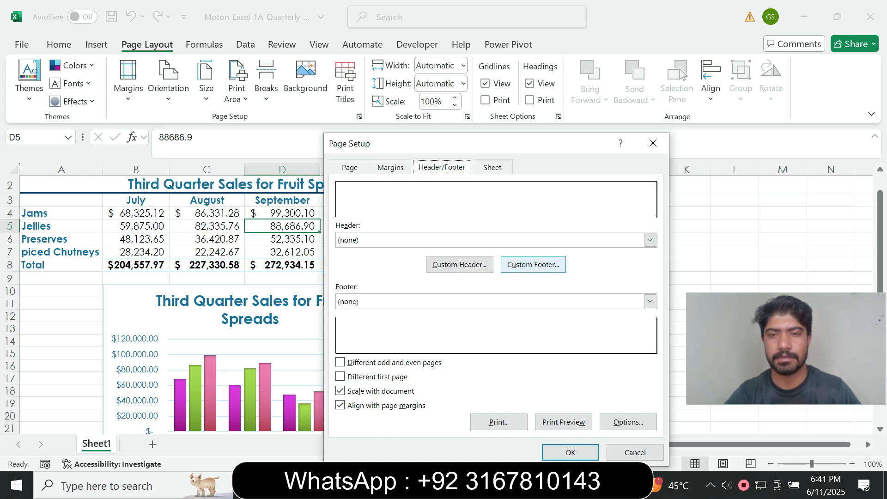
{"action": "left_click", "coordinate": [533, 264]}
{"action": "left_click", "coordinate": [538, 337]}
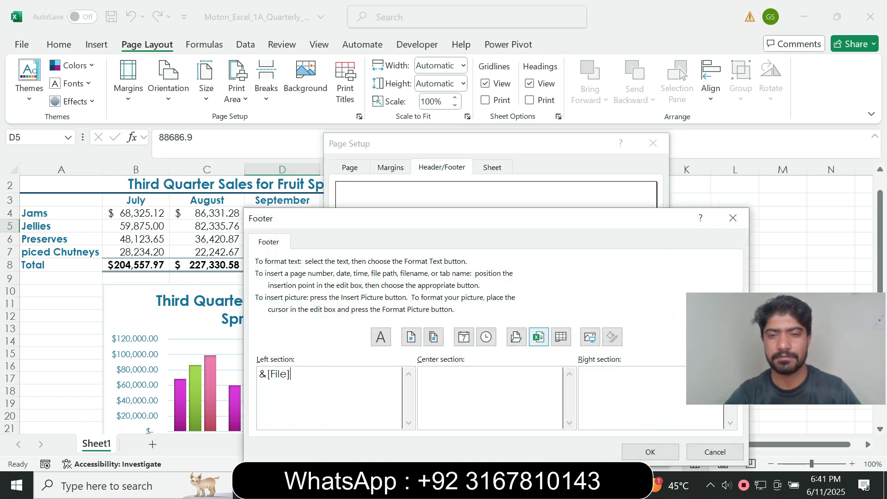
{"action": "left_click", "coordinate": [650, 452]}
- Read steps 4 and 5 in Chrome, then accept the page setup in Excel and set the page orientation to Landscape
{"action": "key", "text": "alt+Tab"}
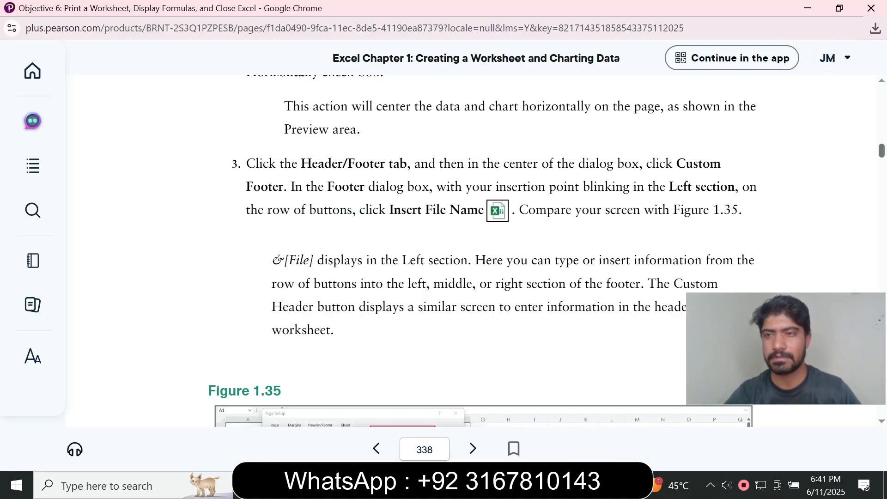
{"action": "scroll", "coordinate": [481, 251], "scroll_direction": "down", "scroll_amount": 8}
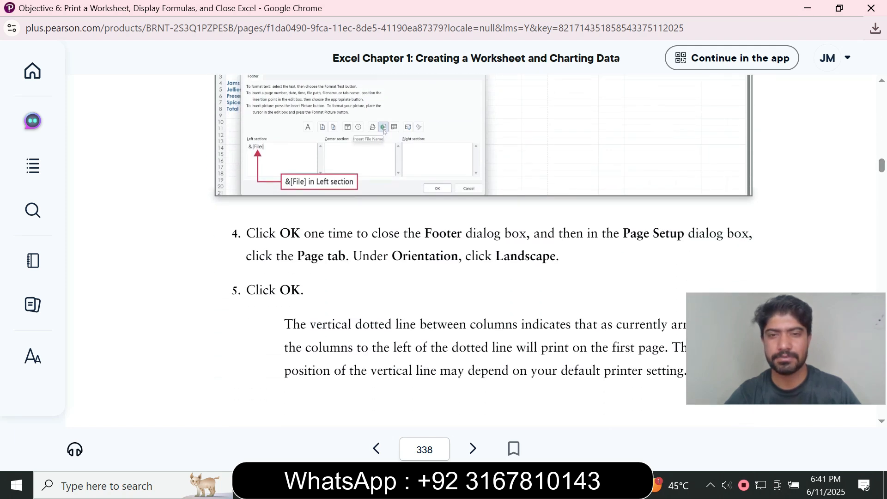
{"action": "key", "text": "alt+Tab"}
{"action": "left_click", "coordinate": [570, 453]}
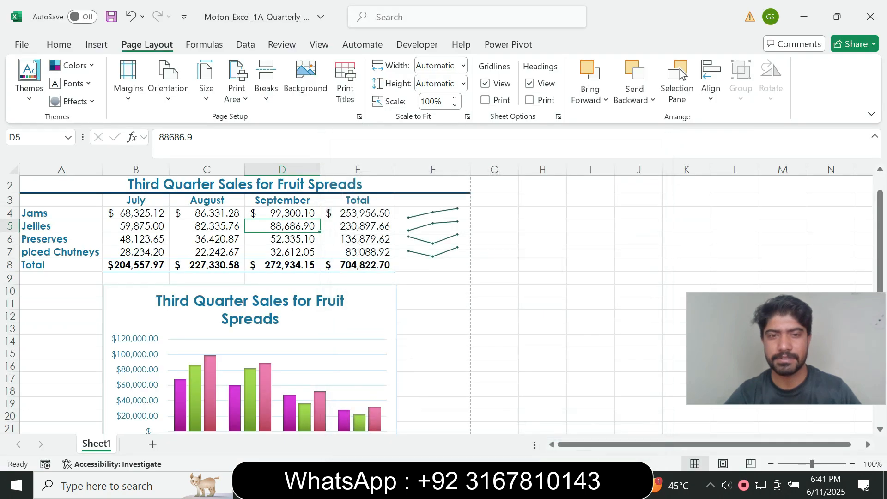
{"action": "left_click", "coordinate": [168, 82]}
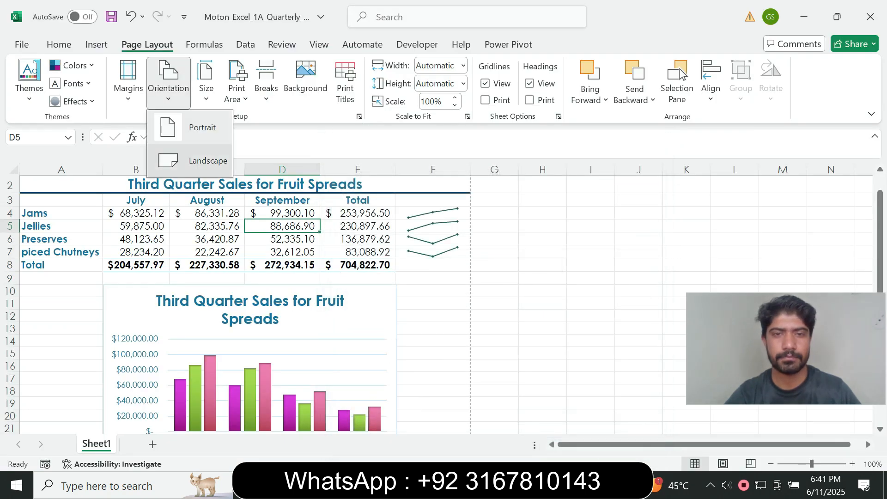
{"action": "left_click", "coordinate": [204, 161]}
- In Chrome, read on to the document properties activity and copy the tag text "fruit spread sales" from step 2
{"action": "left_click", "coordinate": [638, 425]}
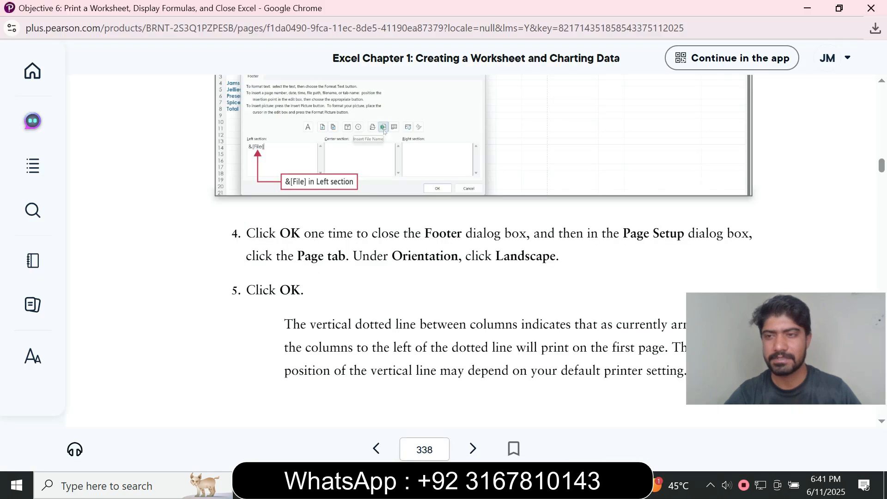
{"action": "scroll", "coordinate": [462, 245], "scroll_direction": "down", "scroll_amount": 12}
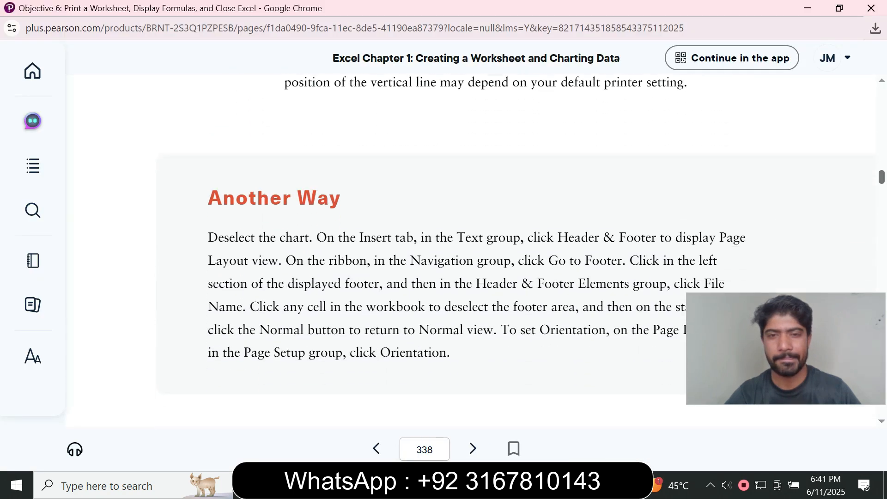
{"action": "scroll", "coordinate": [462, 245], "scroll_direction": "down", "scroll_amount": 5}
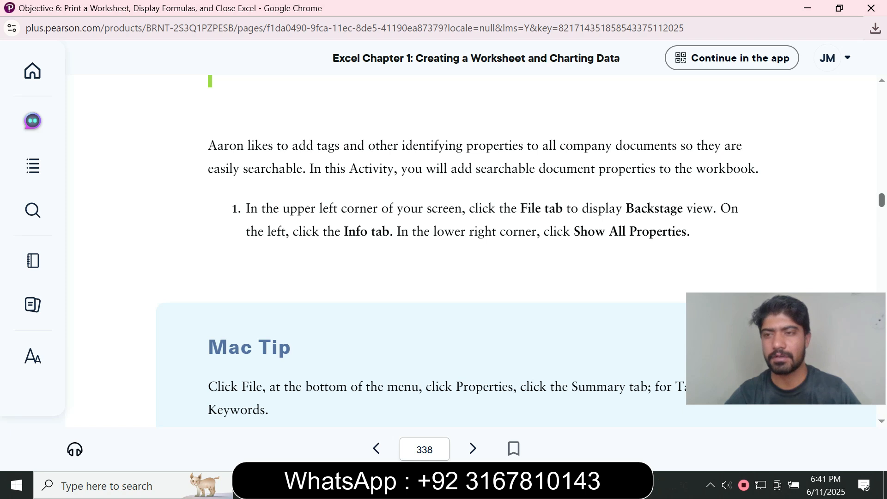
{"action": "scroll", "coordinate": [471, 249], "scroll_direction": "down", "scroll_amount": 9}
{"action": "scroll", "coordinate": [471, 250], "scroll_direction": "up", "scroll_amount": 3}
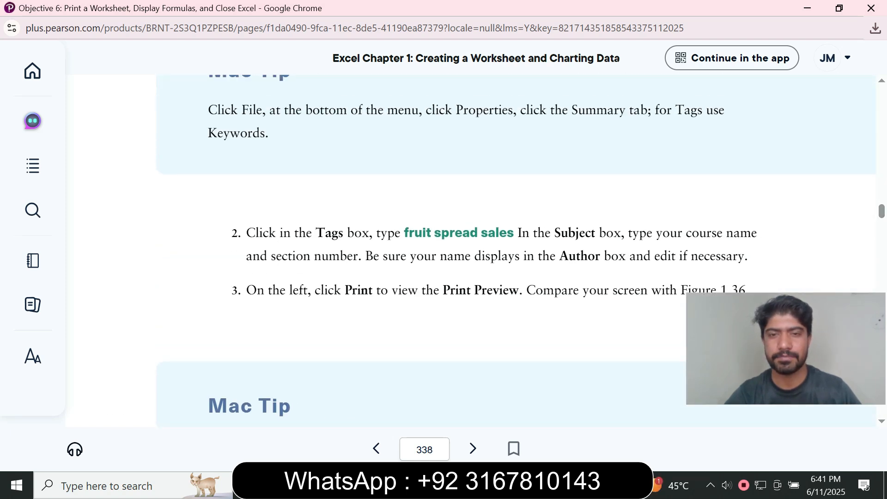
{"action": "left_click_drag", "start_coordinate": [405, 233], "coordinate": [514, 233]}
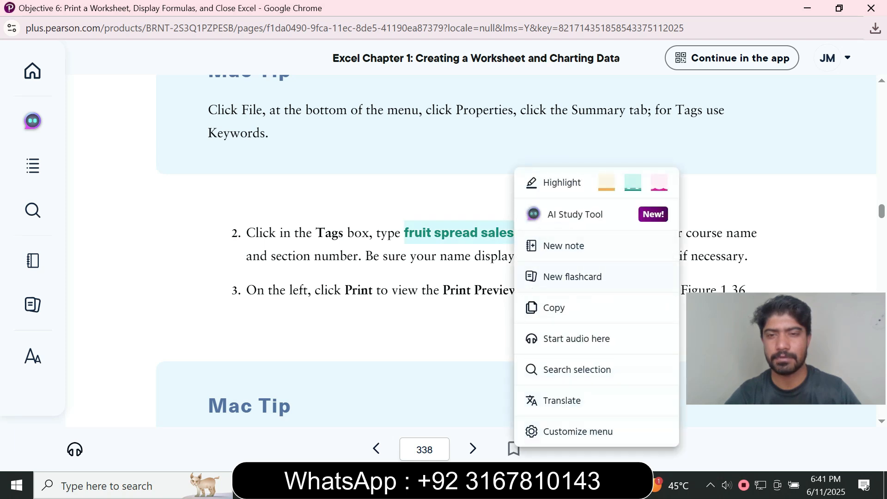
{"action": "left_click", "coordinate": [554, 308]}
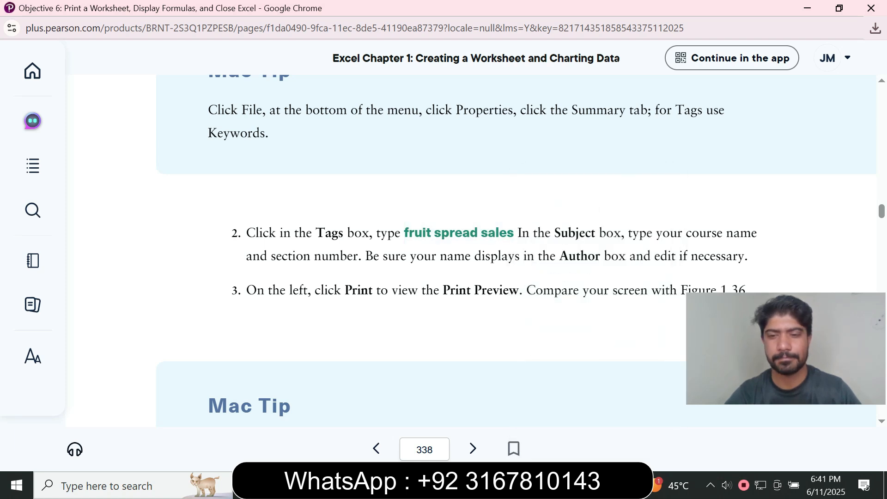
- In Excel, open the workbook's info with all properties shown and paste "fruit spread sales" as the Tags property
{"action": "left_click", "coordinate": [596, 485]}
{"action": "left_click", "coordinate": [20, 44]}
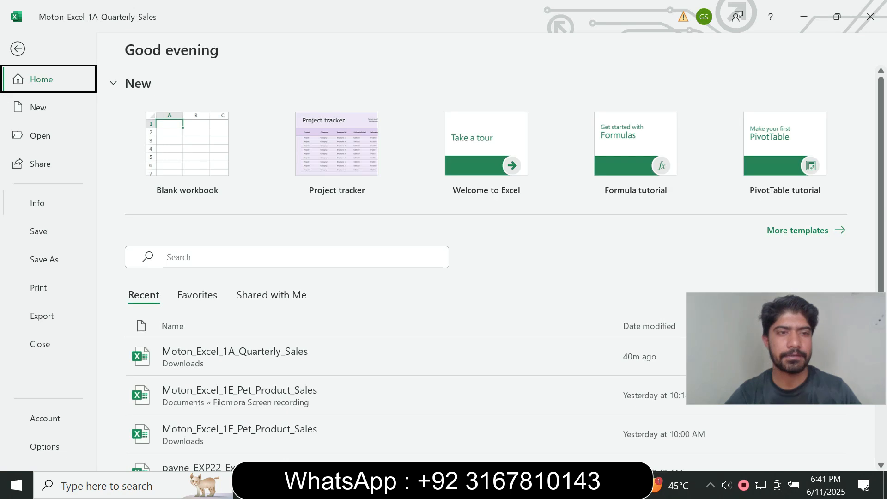
{"action": "left_click", "coordinate": [42, 203]}
{"action": "left_click_drag", "start_coordinate": [881, 161], "coordinate": [881, 244]}
{"action": "left_click", "coordinate": [603, 361]}
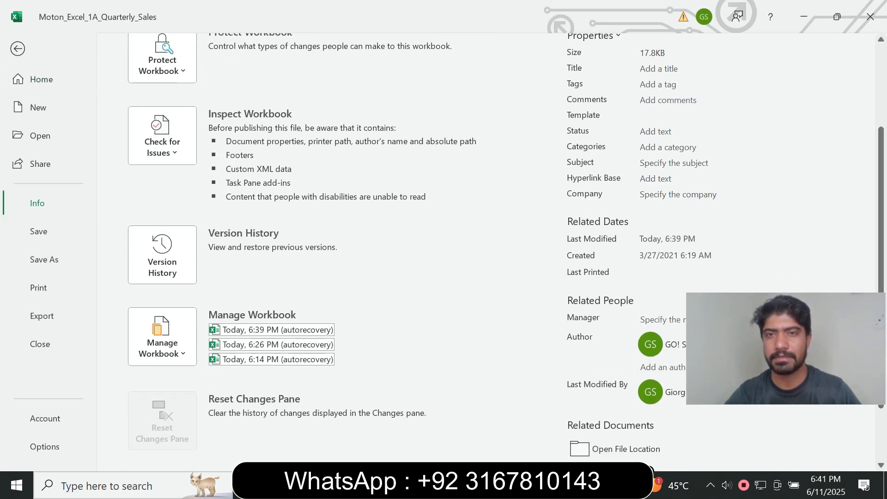
{"action": "left_click", "coordinate": [696, 85]}
{"action": "key", "text": "ctrl+v"}
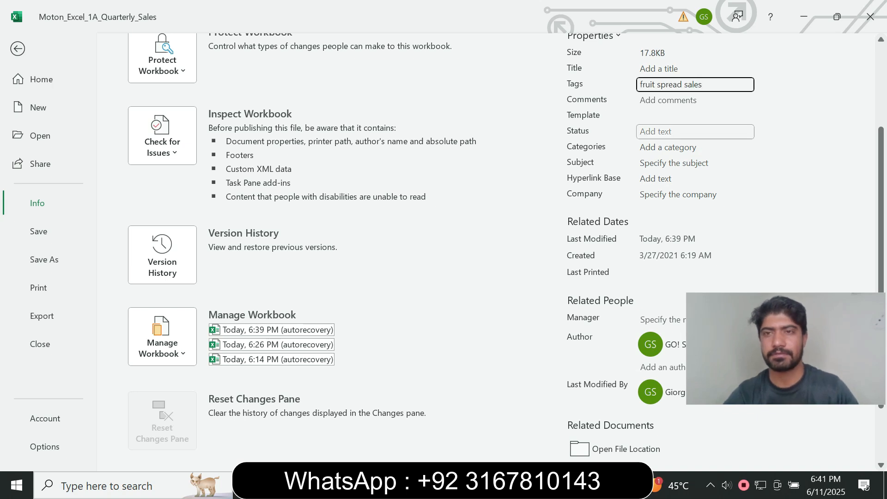
- In Chrome, read the textbook's steps on print preview, printing the selection A2:F5 and returning to Print Active Sheets
{"action": "left_click", "coordinate": [561, 485]}
{"action": "left_click", "coordinate": [640, 421]}
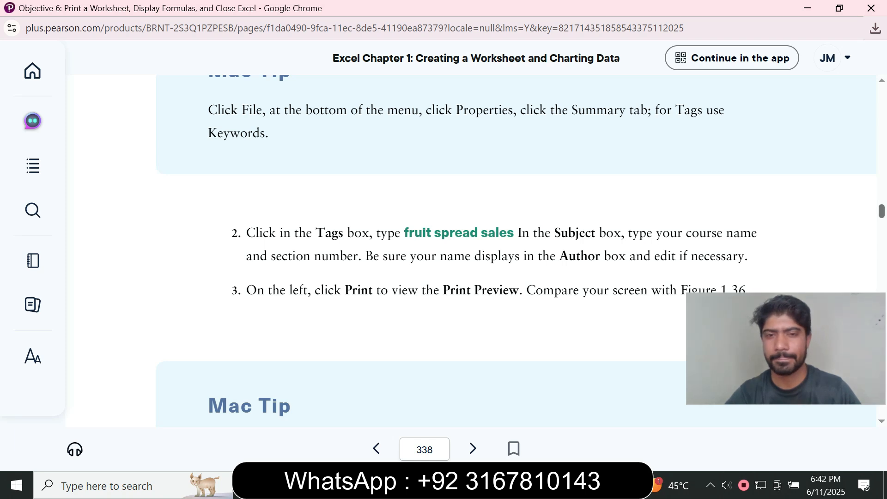
{"action": "scroll", "coordinate": [470, 251], "scroll_direction": "down", "scroll_amount": 10}
{"action": "scroll", "coordinate": [470, 251], "scroll_direction": "down", "scroll_amount": 18}
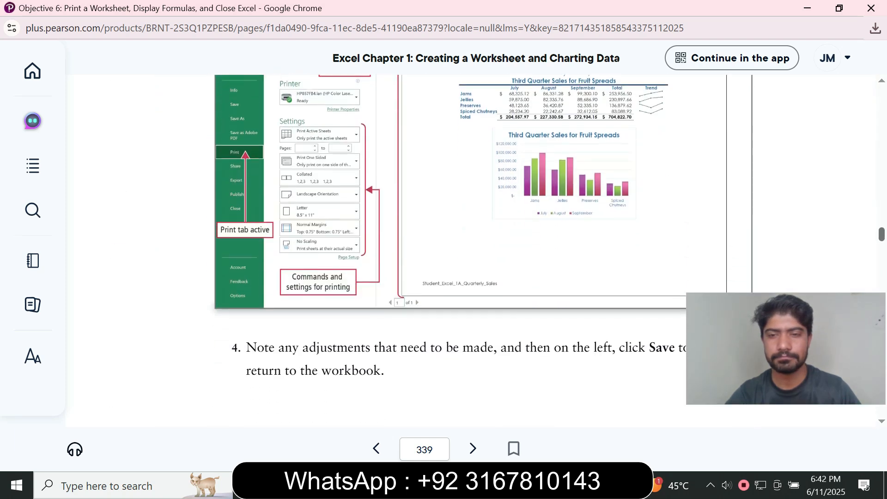
{"action": "scroll", "coordinate": [470, 251], "scroll_direction": "down", "scroll_amount": 1}
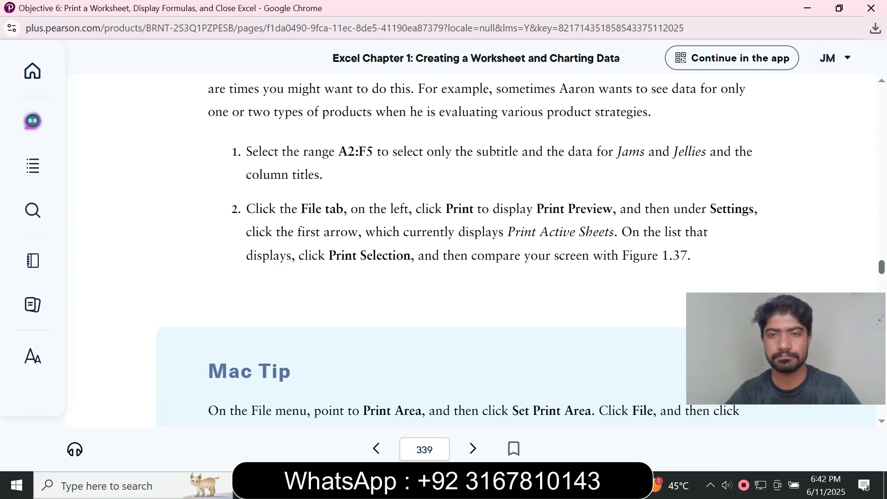
{"action": "scroll", "coordinate": [458, 251], "scroll_direction": "up", "scroll_amount": 1}
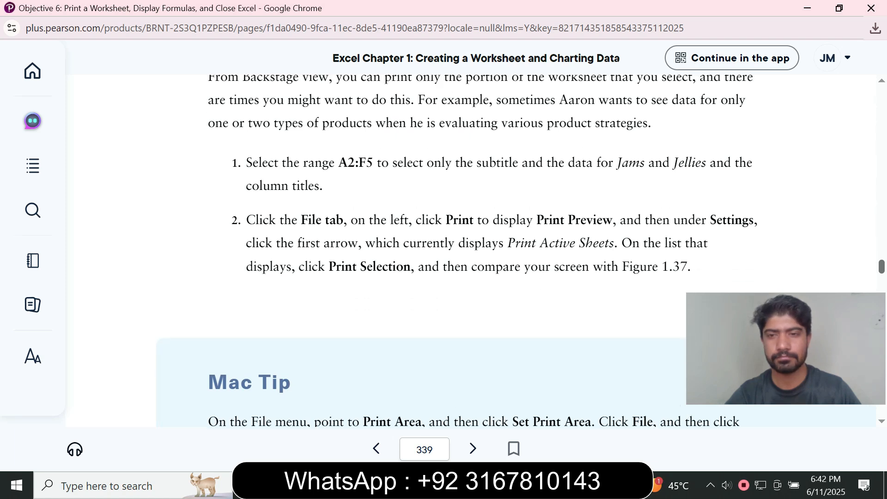
{"action": "scroll", "coordinate": [457, 251], "scroll_direction": "up", "scroll_amount": 1}
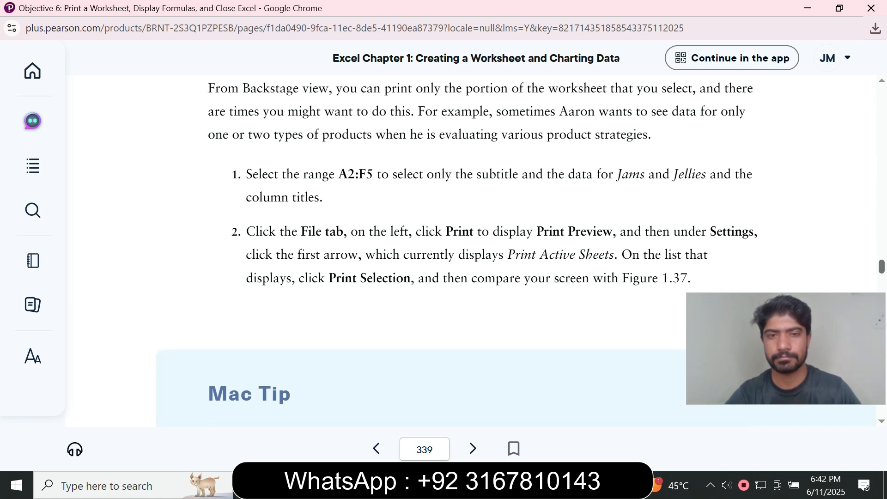
{"action": "scroll", "coordinate": [458, 251], "scroll_direction": "down", "scroll_amount": 10}
{"action": "scroll", "coordinate": [458, 251], "scroll_direction": "down", "scroll_amount": 7}
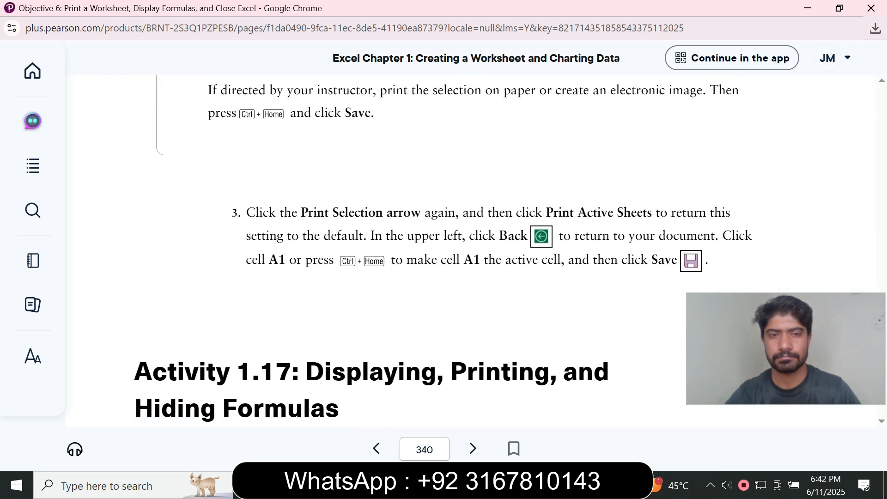
- Read Activity 1.17's steps on displaying formulas, autofitting columns, scaling to one page and closing Excel without saving
{"action": "scroll", "coordinate": [458, 250], "scroll_direction": "down", "scroll_amount": 10}
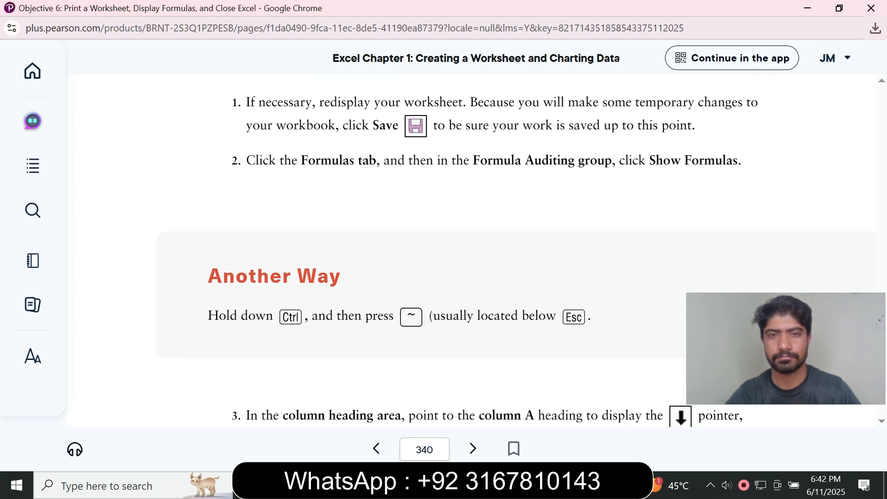
{"action": "scroll", "coordinate": [457, 251], "scroll_direction": "down", "scroll_amount": 1}
{"action": "scroll", "coordinate": [458, 251], "scroll_direction": "up", "scroll_amount": 6}
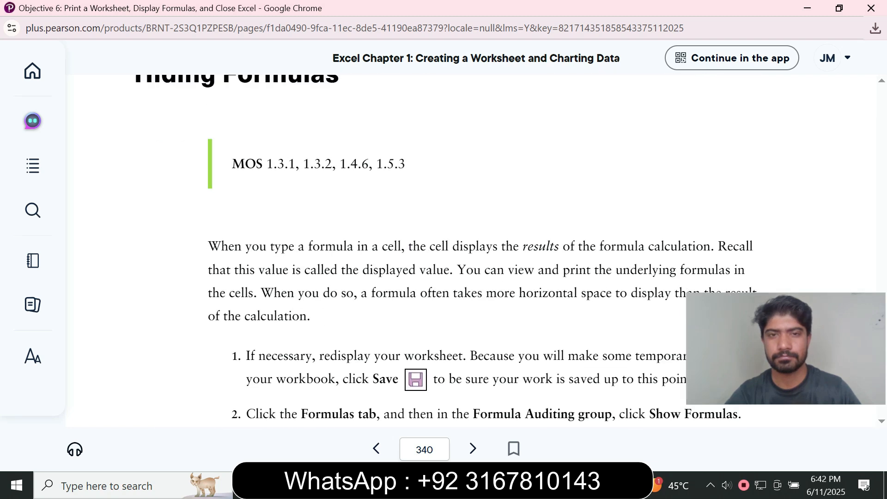
{"action": "scroll", "coordinate": [458, 251], "scroll_direction": "down", "scroll_amount": 10}
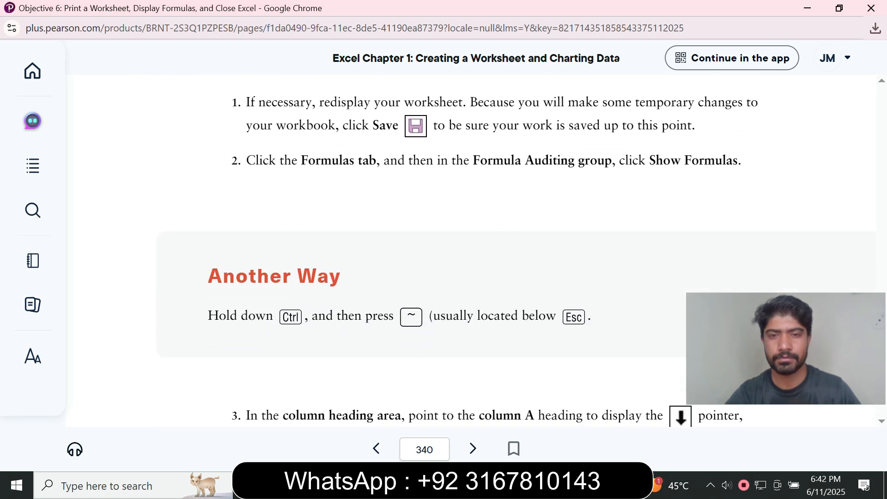
{"action": "scroll", "coordinate": [457, 251], "scroll_direction": "down", "scroll_amount": 3}
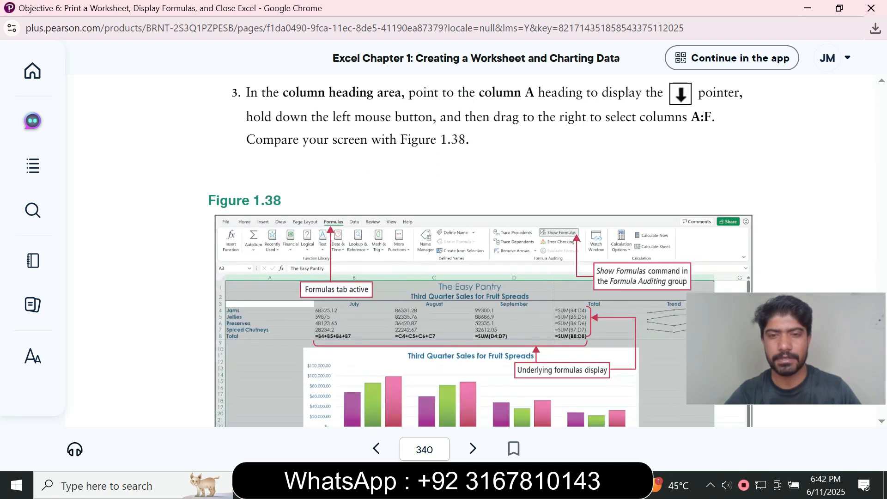
{"action": "scroll", "coordinate": [458, 250], "scroll_direction": "down", "scroll_amount": 11}
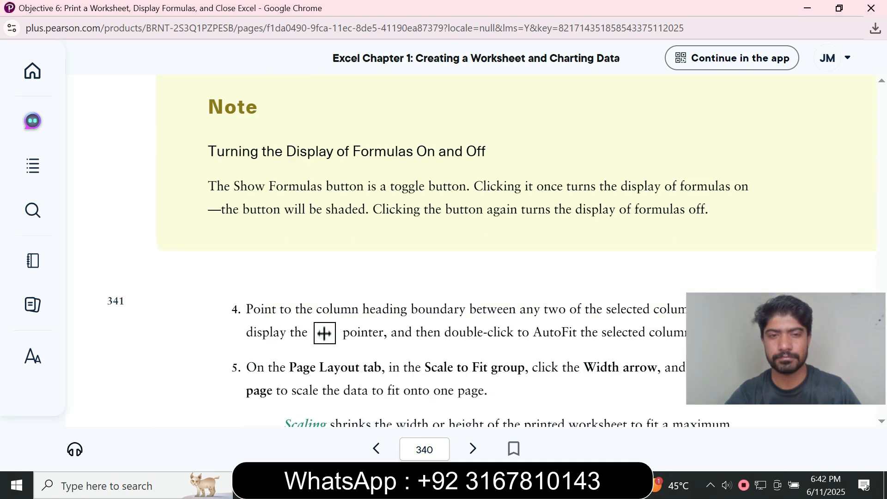
{"action": "scroll", "coordinate": [457, 251], "scroll_direction": "down", "scroll_amount": 1}
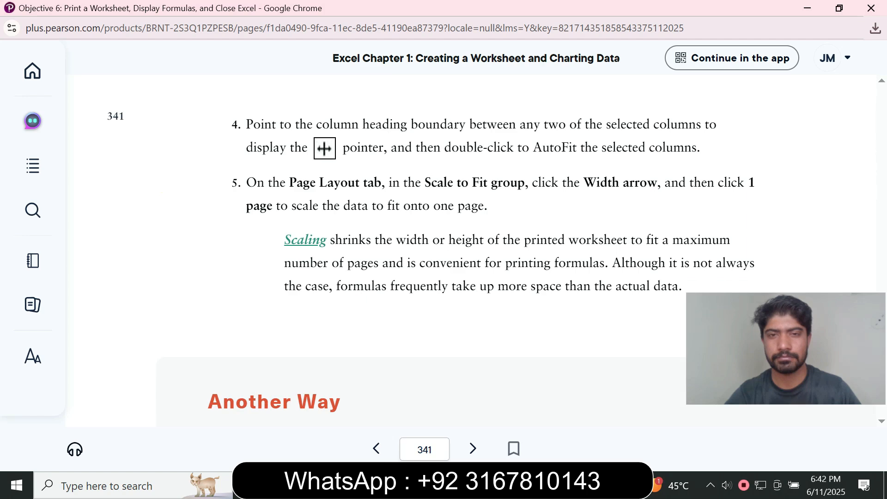
{"action": "scroll", "coordinate": [458, 251], "scroll_direction": "down", "scroll_amount": 11}
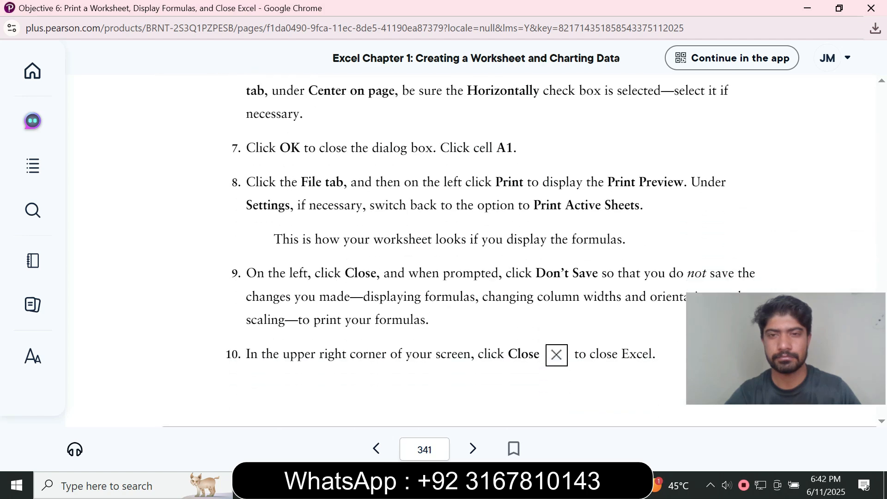
- In the textbook, return to Activity 1.16 on printing a section and copy the range reference A2:F5 from step 1
{"action": "scroll", "coordinate": [458, 251], "scroll_direction": "up", "scroll_amount": 20}
{"action": "scroll", "coordinate": [457, 251], "scroll_direction": "up", "scroll_amount": 20}
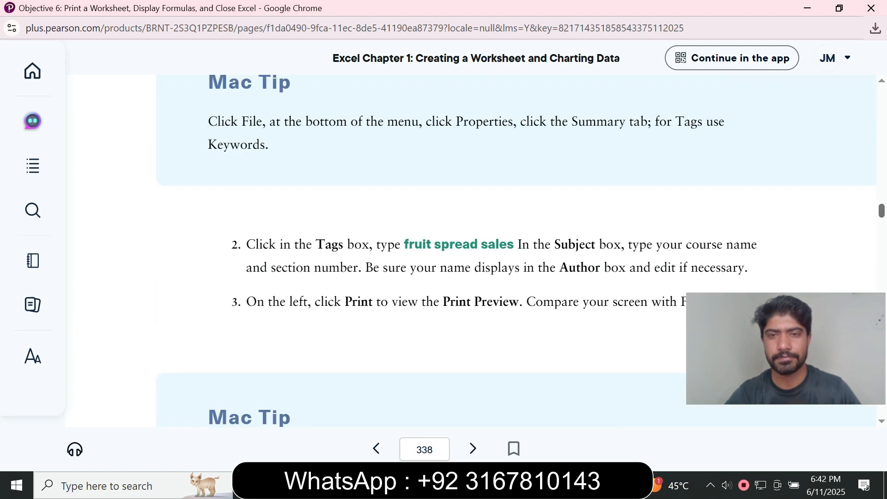
{"action": "scroll", "coordinate": [458, 251], "scroll_direction": "down", "scroll_amount": 2}
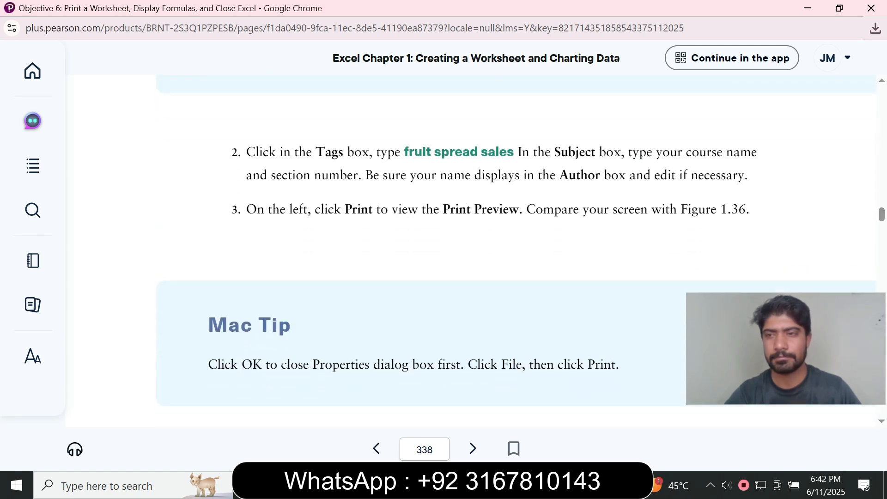
{"action": "scroll", "coordinate": [457, 251], "scroll_direction": "down", "scroll_amount": 9}
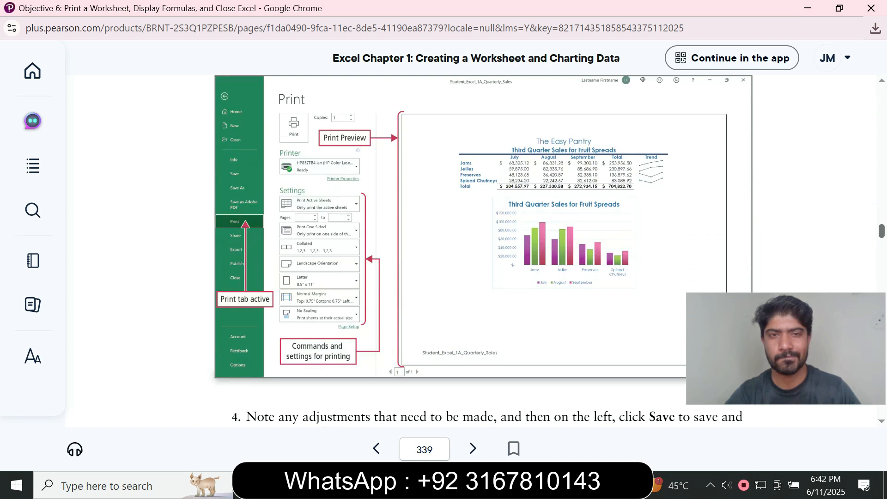
{"action": "scroll", "coordinate": [458, 251], "scroll_direction": "down", "scroll_amount": 11}
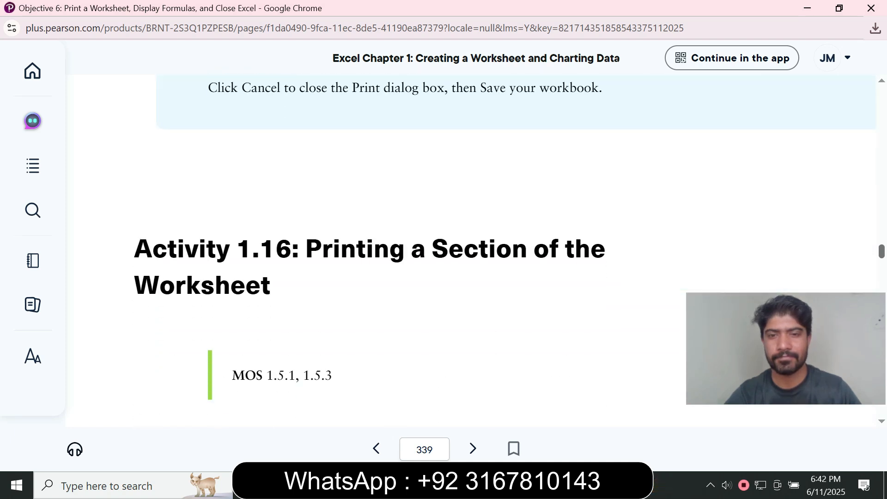
{"action": "scroll", "coordinate": [458, 251], "scroll_direction": "down", "scroll_amount": 6}
{"action": "scroll", "coordinate": [457, 251], "scroll_direction": "down", "scroll_amount": 3}
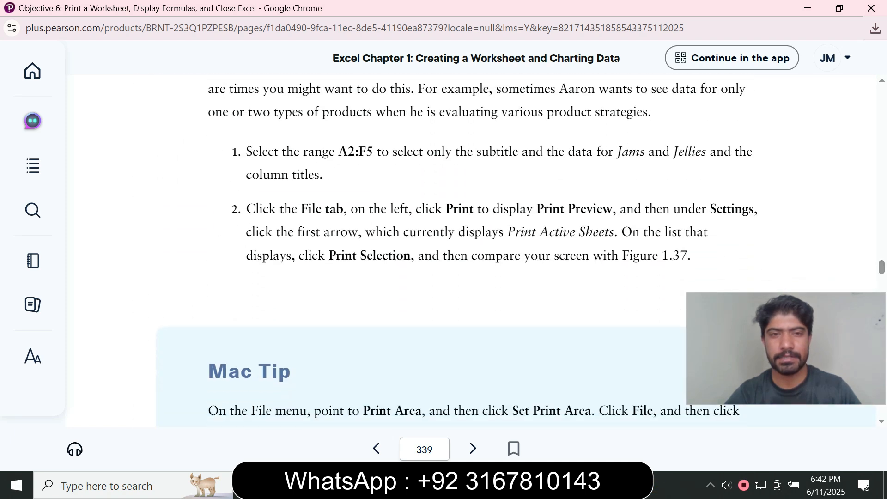
{"action": "left_click_drag", "start_coordinate": [339, 152], "coordinate": [372, 151]}
{"action": "left_click", "coordinate": [356, 175]}
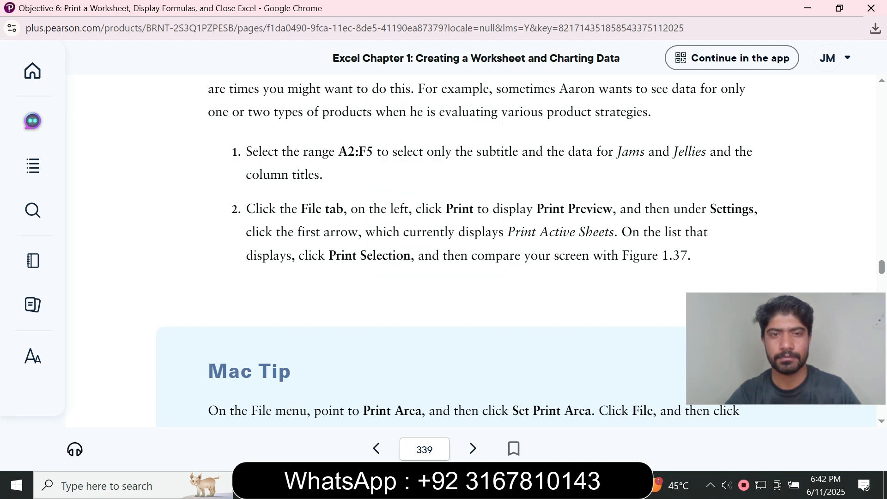
{"action": "left_click_drag", "start_coordinate": [339, 152], "coordinate": [372, 151]}
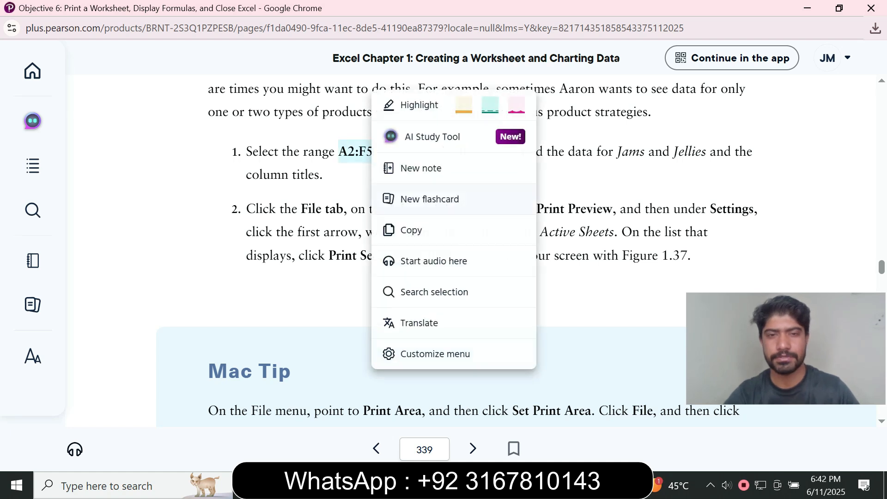
{"action": "left_click", "coordinate": [411, 230]}
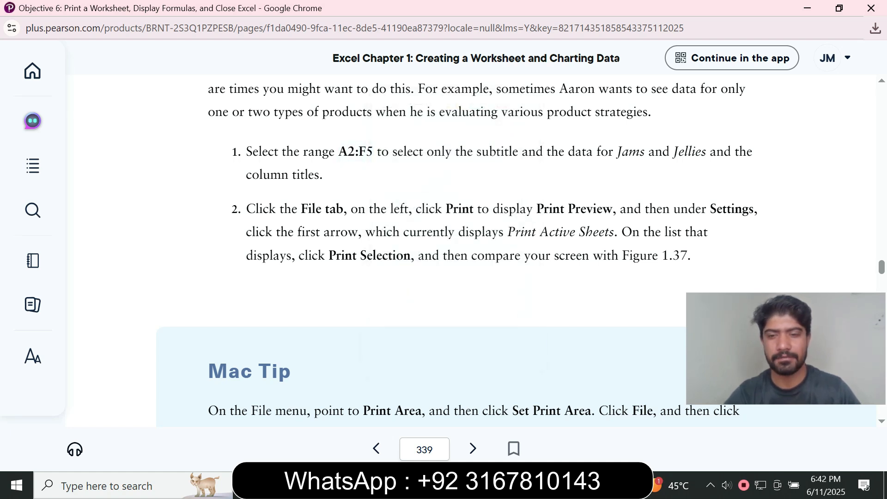
- Switch to Excel, return to the worksheet and select the range A2:F5 using the copied reference
{"action": "left_click", "coordinate": [596, 485]}
{"action": "key", "text": "Escape"}
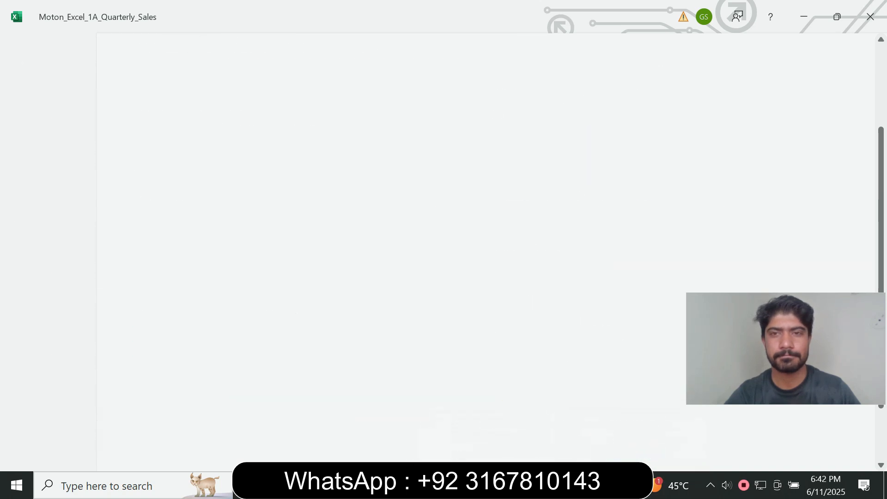
{"action": "key", "text": "alt+F3"}
{"action": "key", "text": "ctrl+v"}
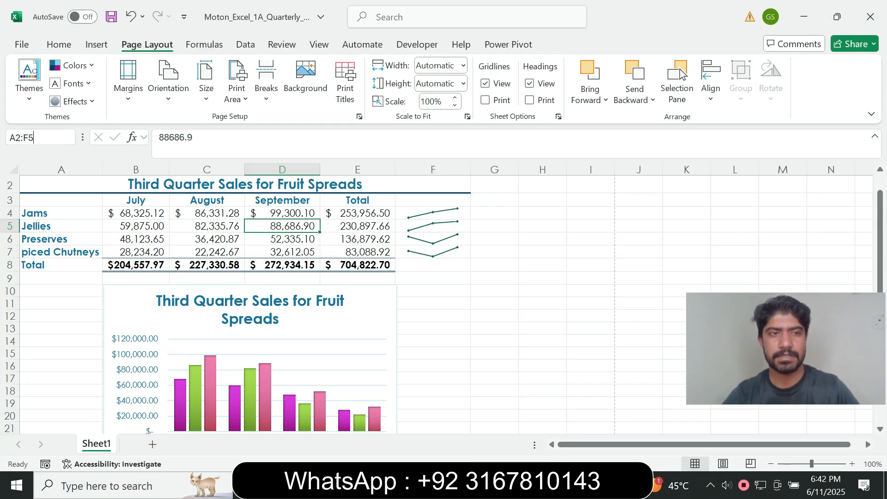
{"action": "key", "text": "Return"}
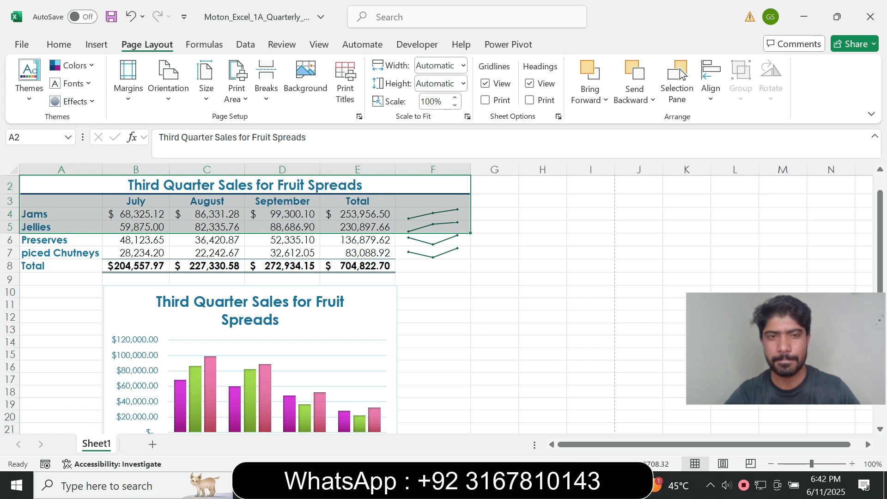
- Check the textbook's print area tip in Chrome and set the selected range A2:F5 as the print area in Excel
{"action": "mouse_move", "coordinate": [596, 485]}
{"action": "left_click", "coordinate": [625, 406]}
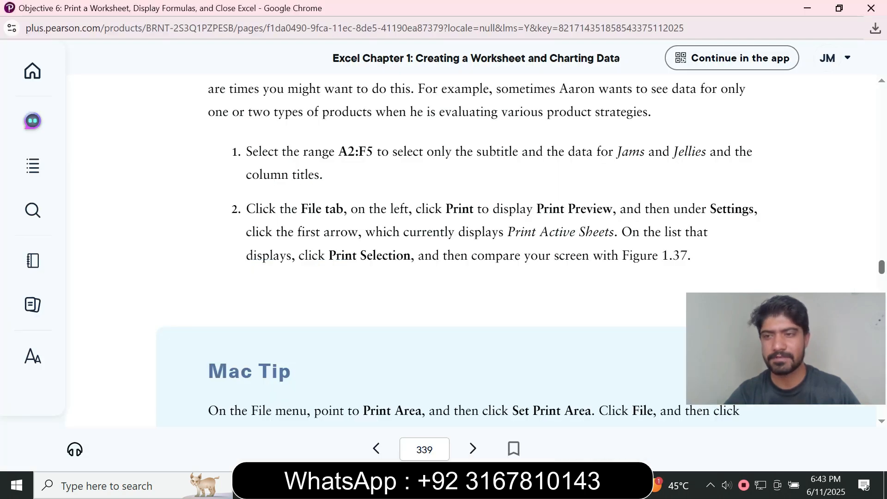
{"action": "scroll", "coordinate": [516, 251], "scroll_direction": "down", "scroll_amount": 5}
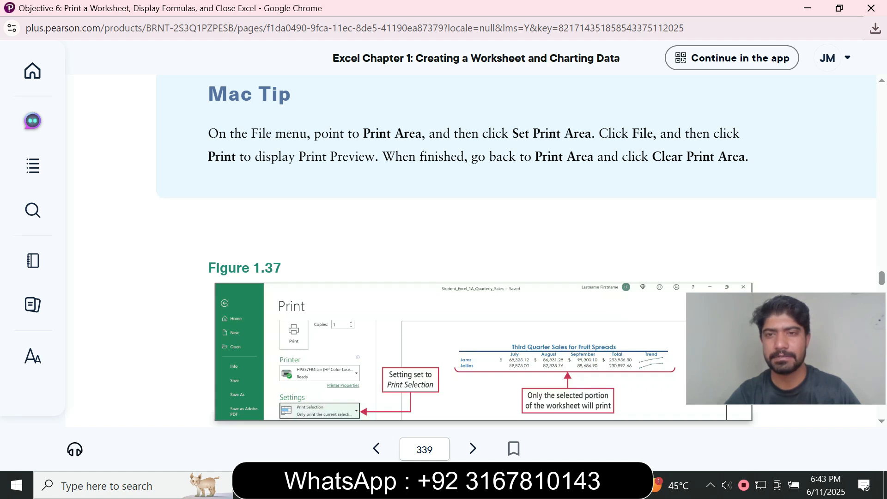
{"action": "key", "text": "alt+Tab"}
{"action": "left_click", "coordinate": [237, 89]}
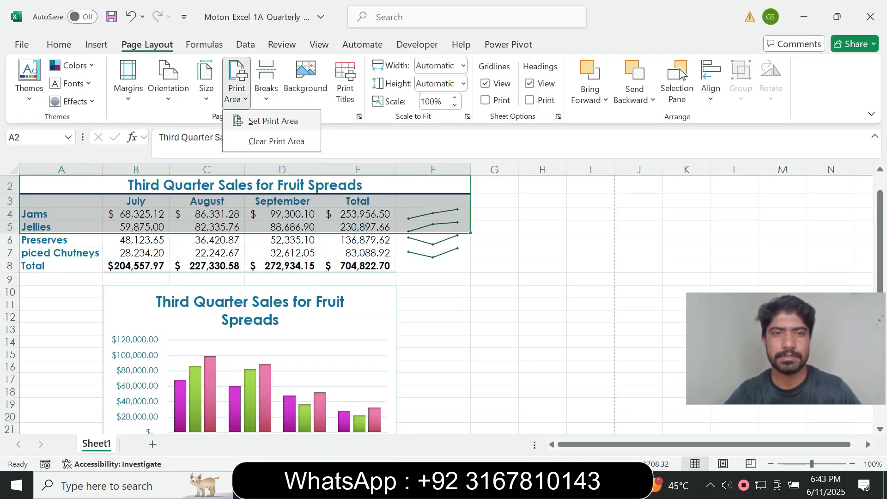
{"action": "left_click", "coordinate": [273, 121]}
- Recheck the textbook's print area tip and clear the worksheet's print area in Excel
{"action": "left_click", "coordinate": [564, 486]}
{"action": "left_click", "coordinate": [641, 416]}
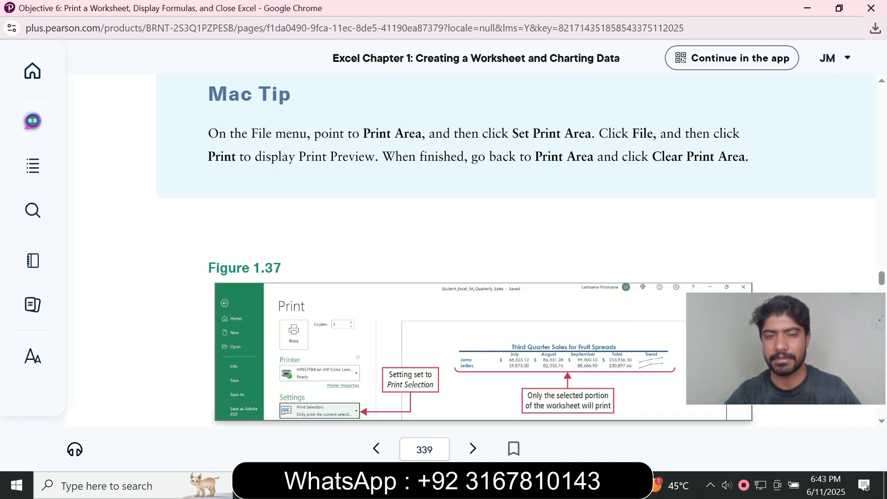
{"action": "key", "text": "alt+Tab"}
{"action": "left_click", "coordinate": [237, 88]}
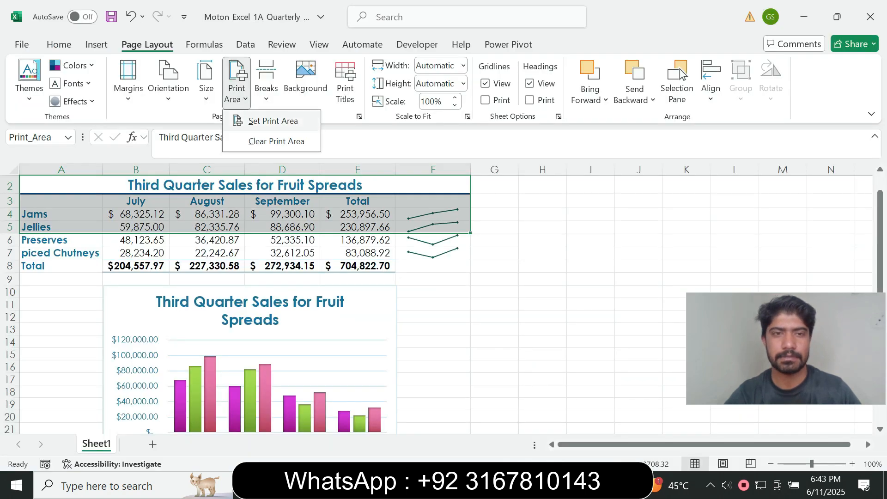
{"action": "left_click", "coordinate": [277, 140]}
- Read on to step 2 of Activity 1.17 in Chrome and turn on Show Formulas for the Excel worksheet
{"action": "left_click", "coordinate": [564, 486]}
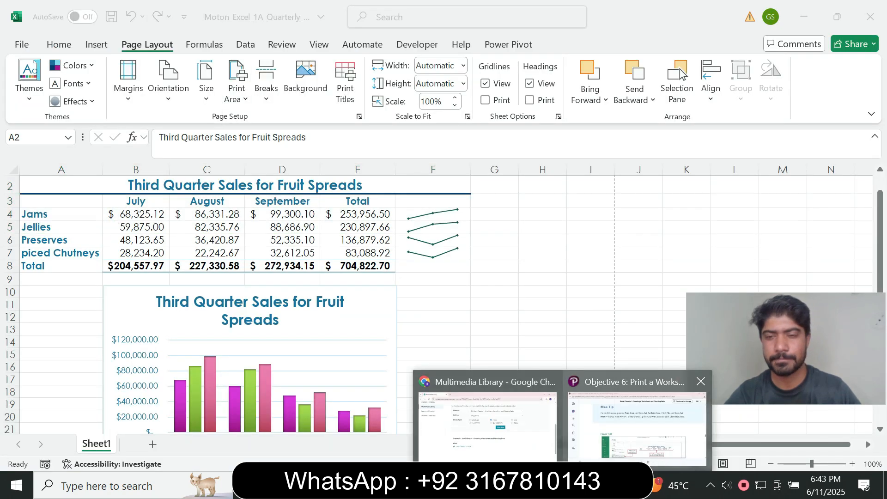
{"action": "left_click", "coordinate": [640, 416]}
{"action": "scroll", "coordinate": [470, 251], "scroll_direction": "down", "scroll_amount": 10}
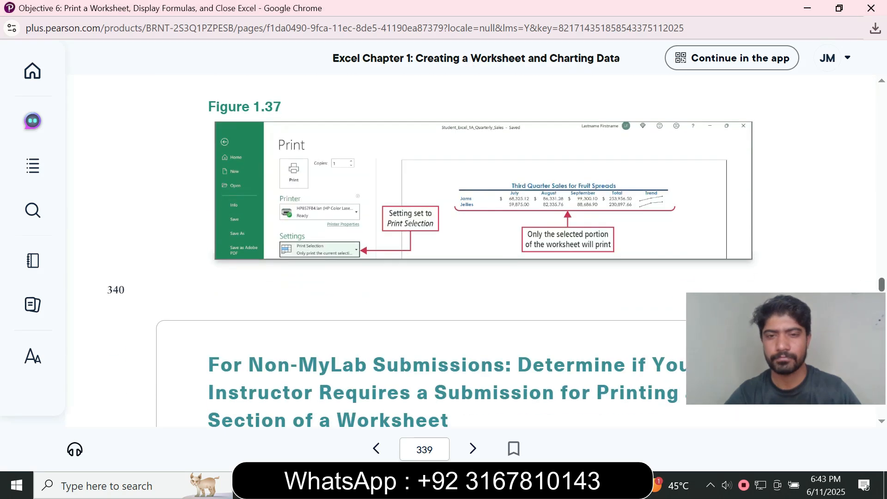
{"action": "scroll", "coordinate": [470, 251], "scroll_direction": "down", "scroll_amount": 1}
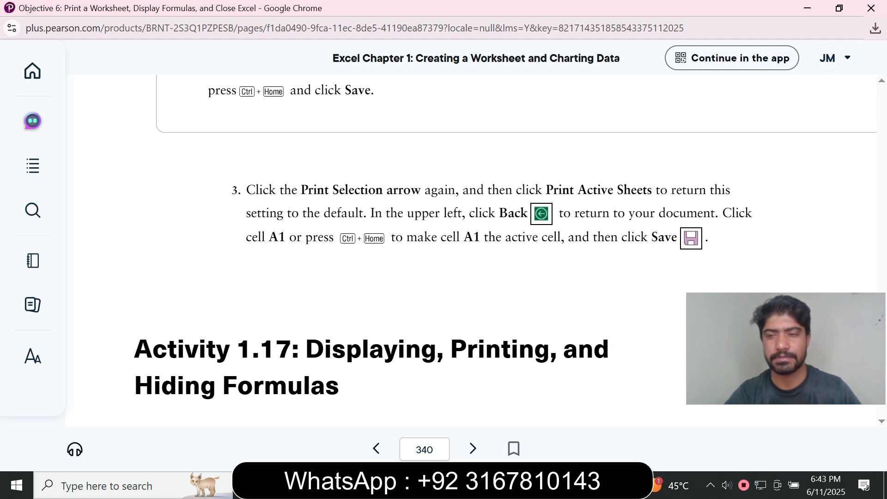
{"action": "scroll", "coordinate": [509, 249], "scroll_direction": "down", "scroll_amount": 10}
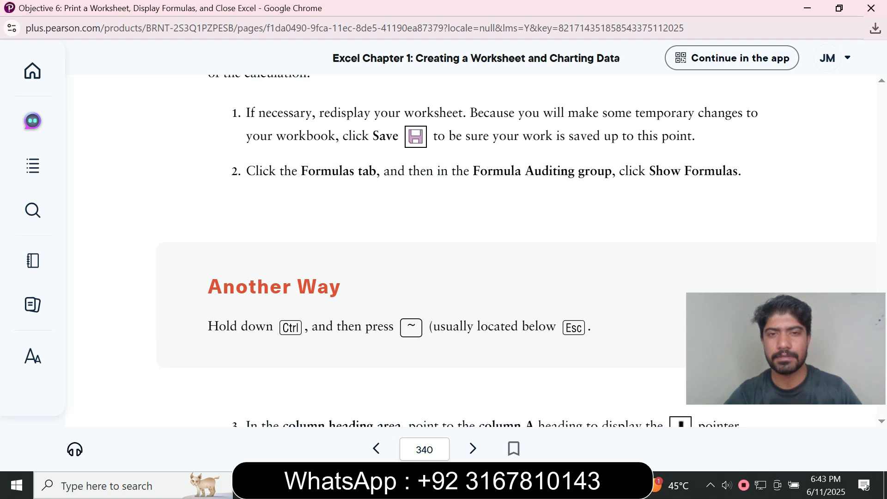
{"action": "key", "text": "alt+Tab"}
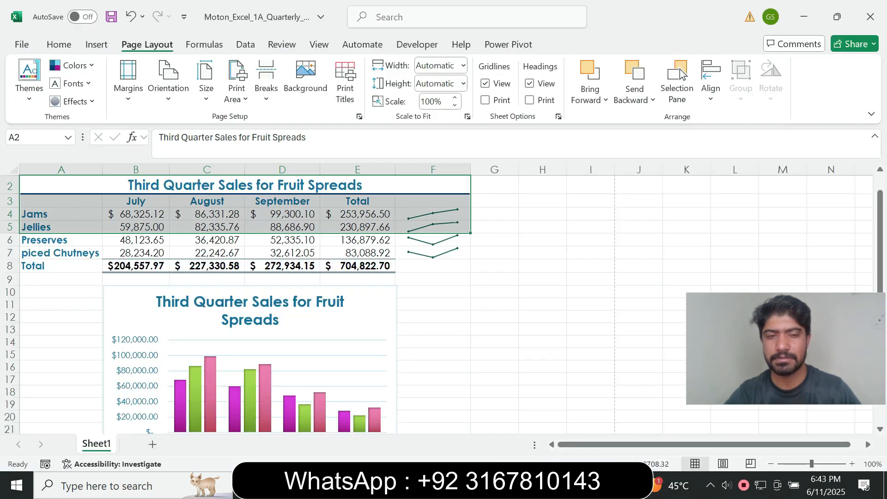
{"action": "left_click", "coordinate": [204, 44]}
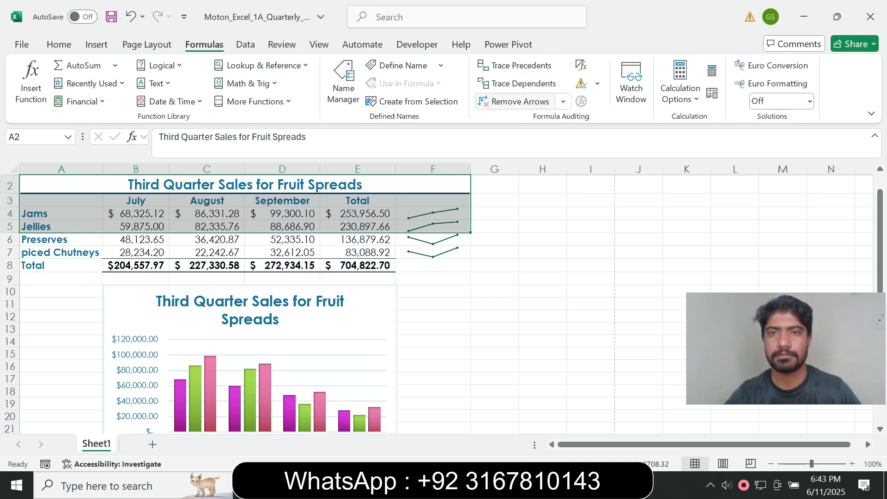
{"action": "left_click", "coordinate": [433, 265]}
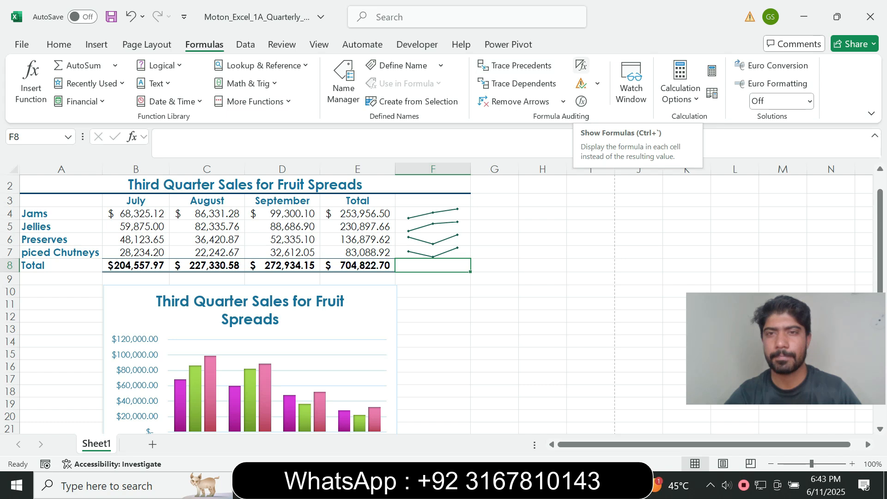
{"action": "left_click", "coordinate": [582, 65]}
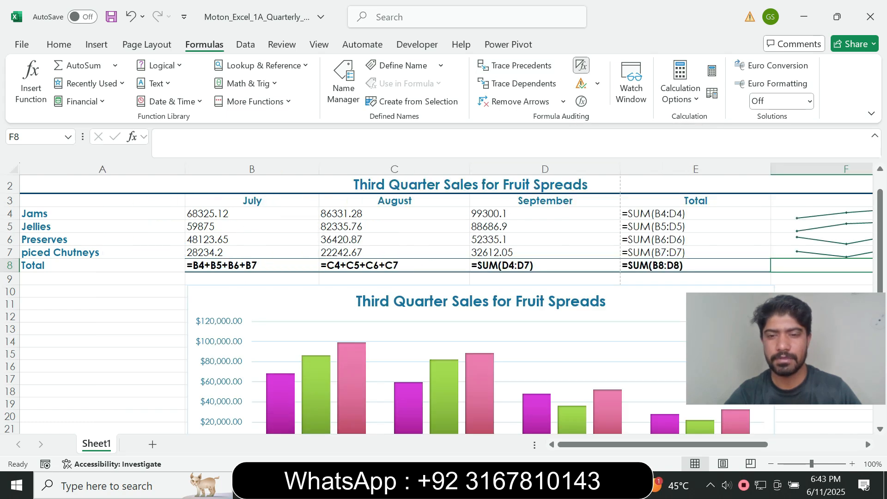
- In Chrome, read the remaining Activity 1.17 steps on AutoFitting columns A:F, scaling, closing without saving and submitting the workbook
{"action": "left_click", "coordinate": [624, 407]}
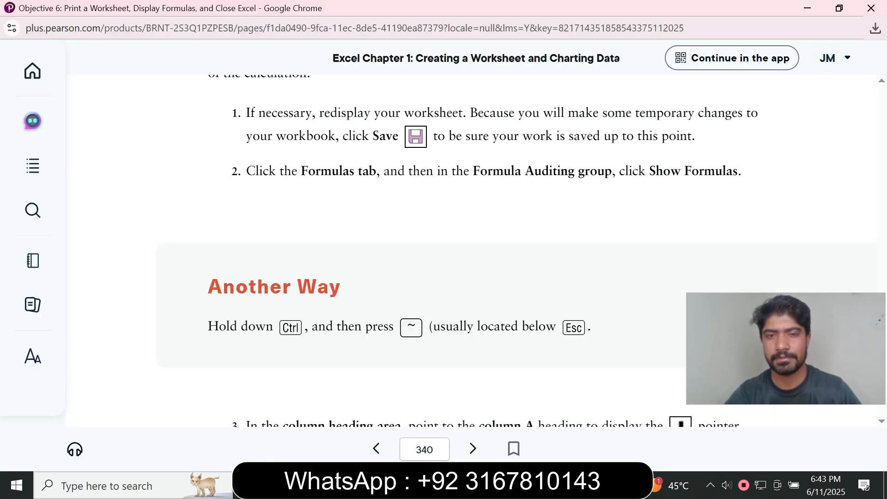
{"action": "scroll", "coordinate": [472, 249], "scroll_direction": "down", "scroll_amount": 6}
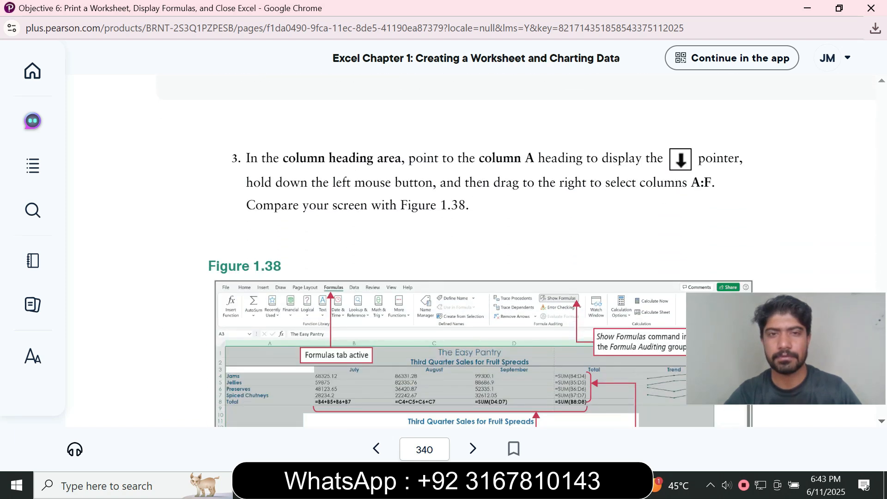
{"action": "scroll", "coordinate": [472, 249], "scroll_direction": "down", "scroll_amount": 1}
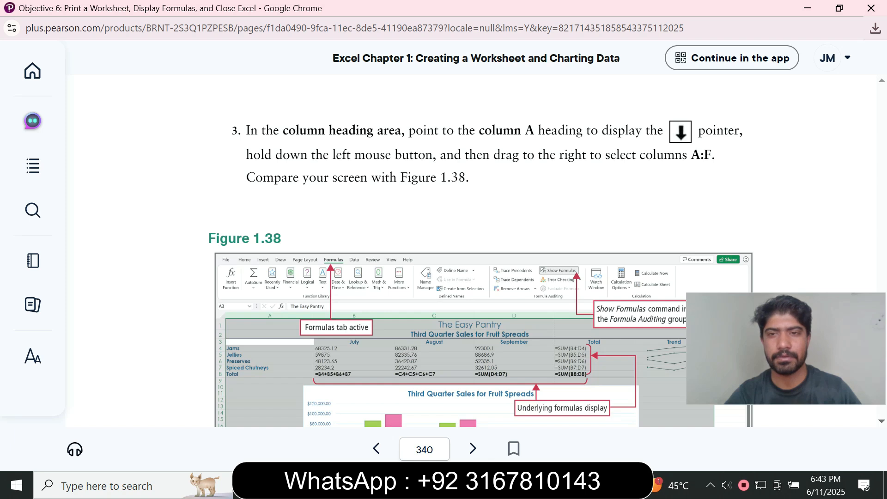
{"action": "scroll", "coordinate": [471, 250], "scroll_direction": "down", "scroll_amount": 8}
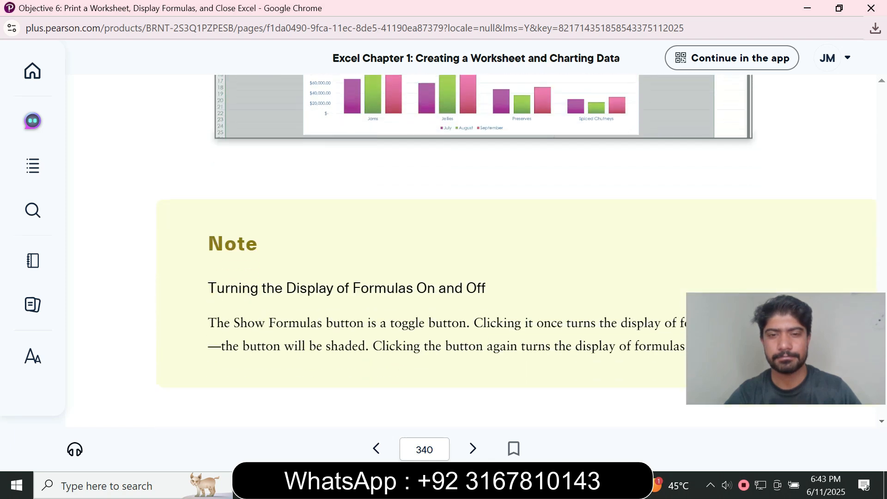
{"action": "scroll", "coordinate": [471, 249], "scroll_direction": "down", "scroll_amount": 4}
{"action": "scroll", "coordinate": [471, 249], "scroll_direction": "down", "scroll_amount": 3}
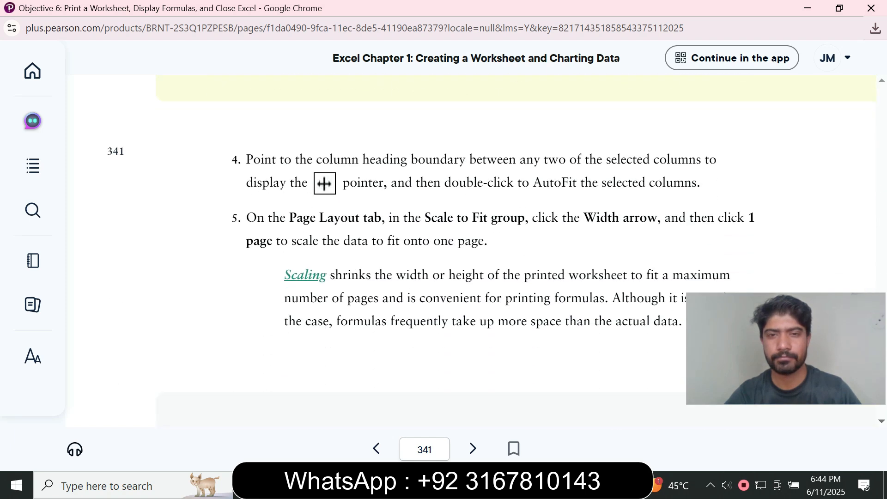
{"action": "scroll", "coordinate": [471, 250], "scroll_direction": "down", "scroll_amount": 10}
{"action": "scroll", "coordinate": [472, 250], "scroll_direction": "down", "scroll_amount": 15}
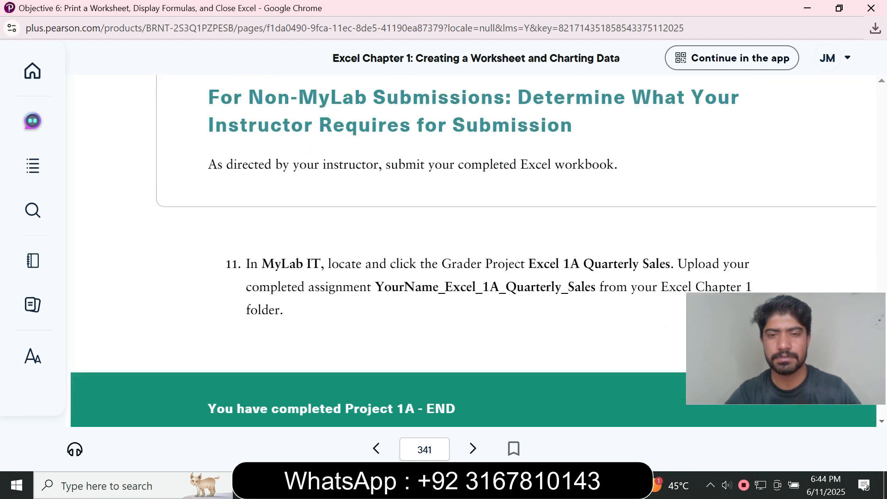
{"action": "scroll", "coordinate": [471, 249], "scroll_direction": "down", "scroll_amount": 7}
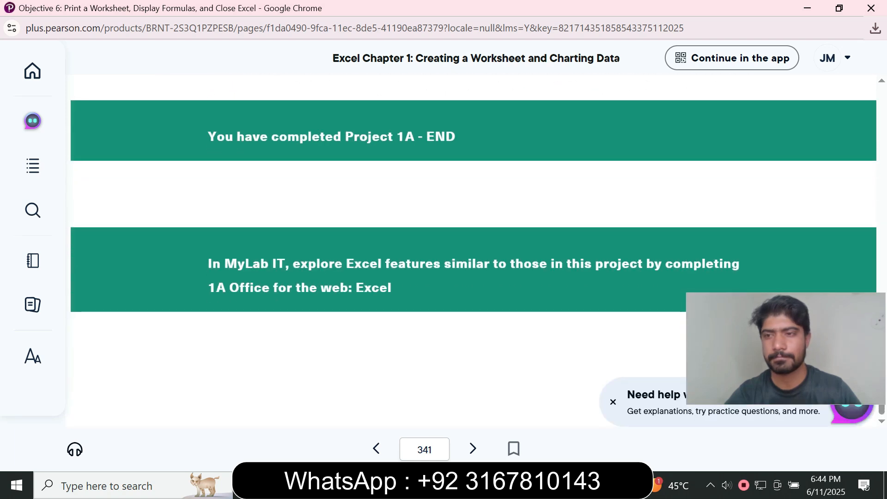
{"action": "scroll", "coordinate": [471, 250], "scroll_direction": "up", "scroll_amount": 15}
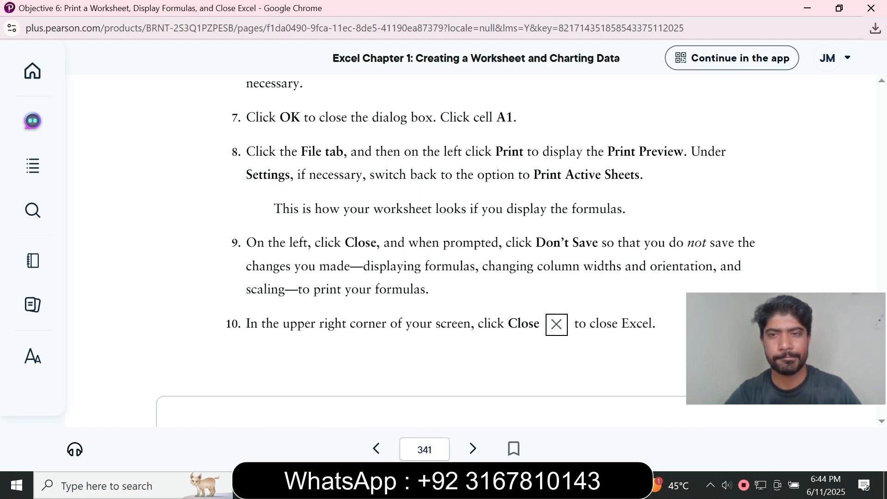
- Switch to Excel, select columns A:F and AutoFit their widths to the displayed formulas
{"action": "left_click", "coordinate": [596, 486]}
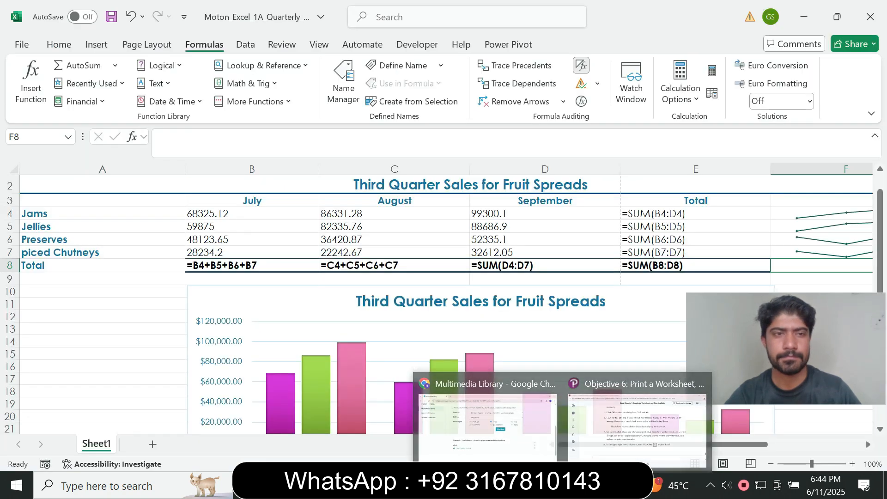
{"action": "left_click", "coordinate": [102, 169]}
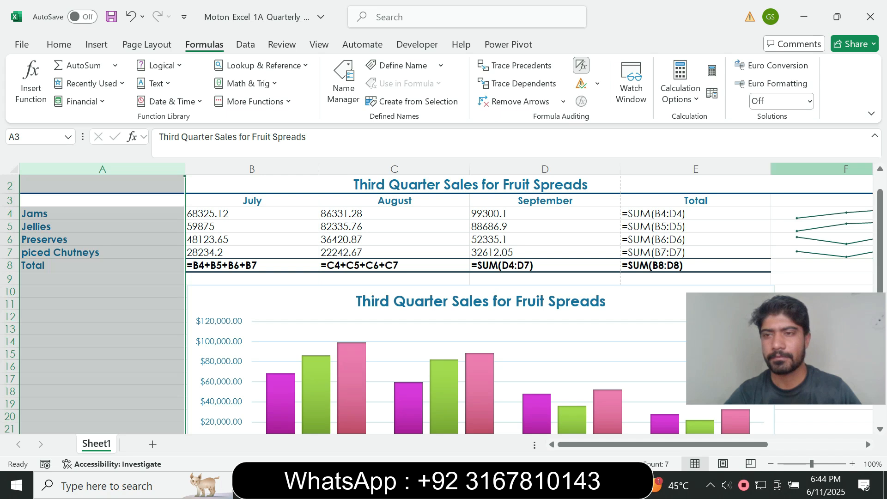
{"action": "left_click", "coordinate": [832, 170], "text": "shift"}
{"action": "left_click_drag", "start_coordinate": [664, 445], "coordinate": [746, 445]}
{"action": "double_click", "coordinate": [624, 169]}
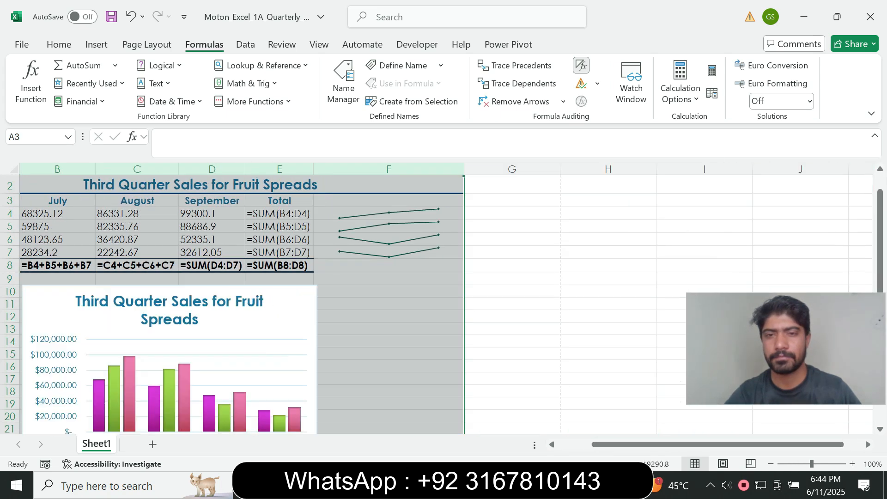
{"action": "left_click_drag", "start_coordinate": [663, 445], "coordinate": [634, 445]}
{"action": "left_click", "coordinate": [597, 253]}
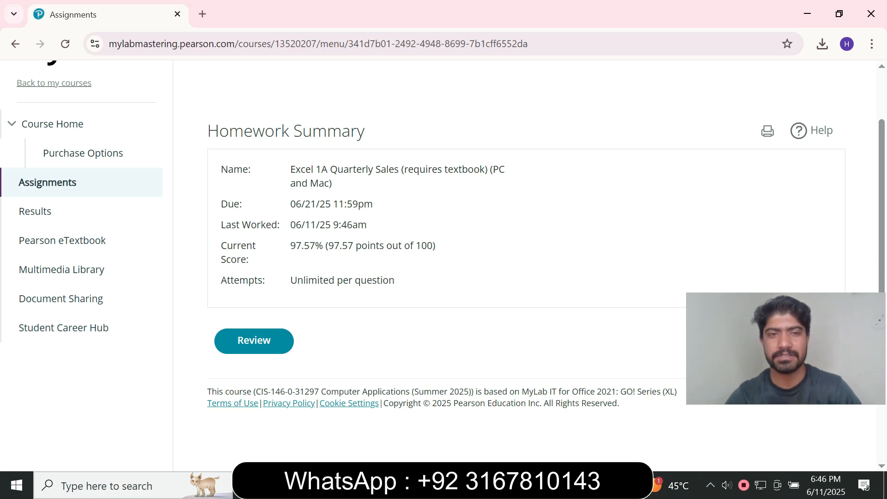
- Review the current score and assignment name in the MyLab IT Homework Summary for Excel 1A Quarterly Sales
{"action": "left_click_drag", "start_coordinate": [290, 246], "coordinate": [404, 246]}
{"action": "left_click", "coordinate": [404, 246]}
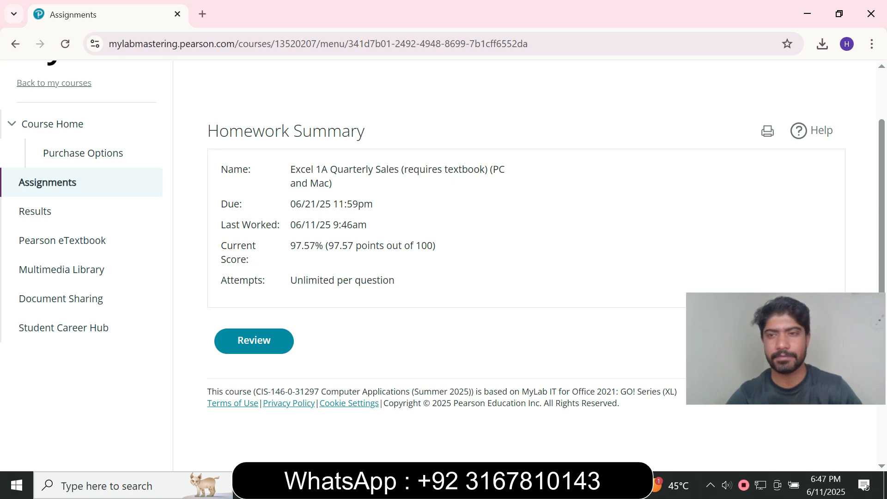
{"action": "scroll", "coordinate": [443, 245], "scroll_direction": "up", "scroll_amount": 2}
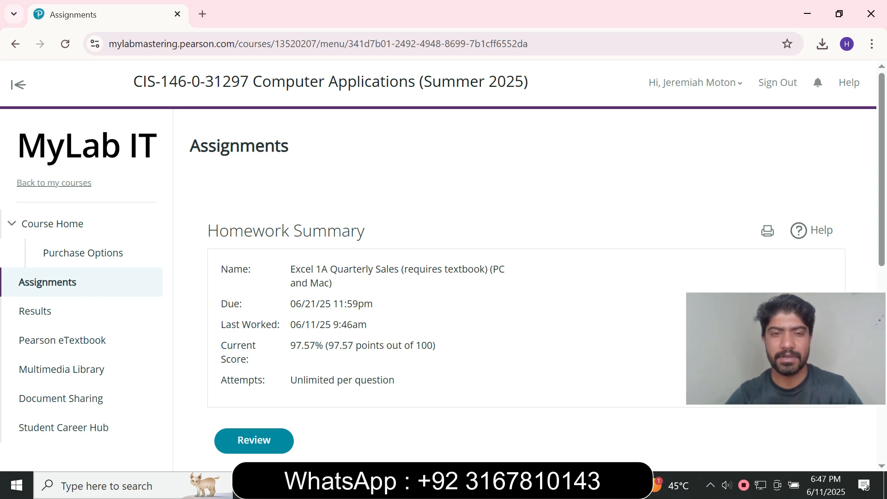
{"action": "left_click_drag", "start_coordinate": [290, 269], "coordinate": [332, 283]}
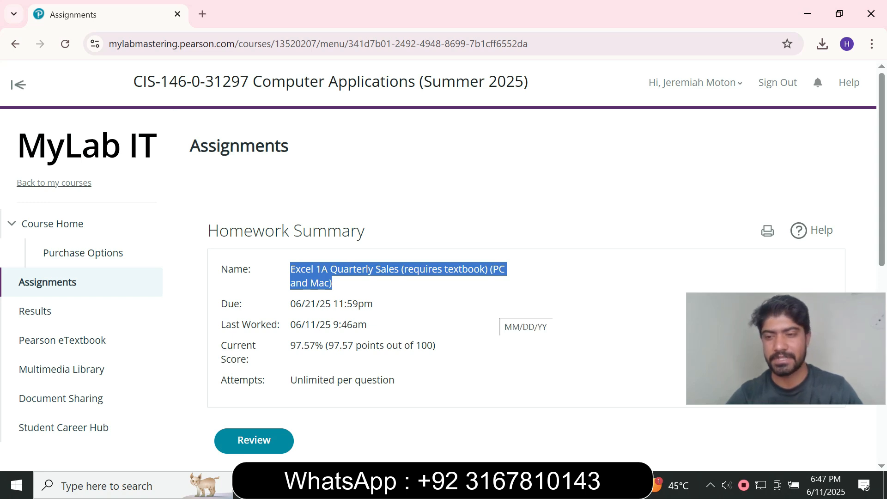
{"action": "left_click", "coordinate": [499, 305]}
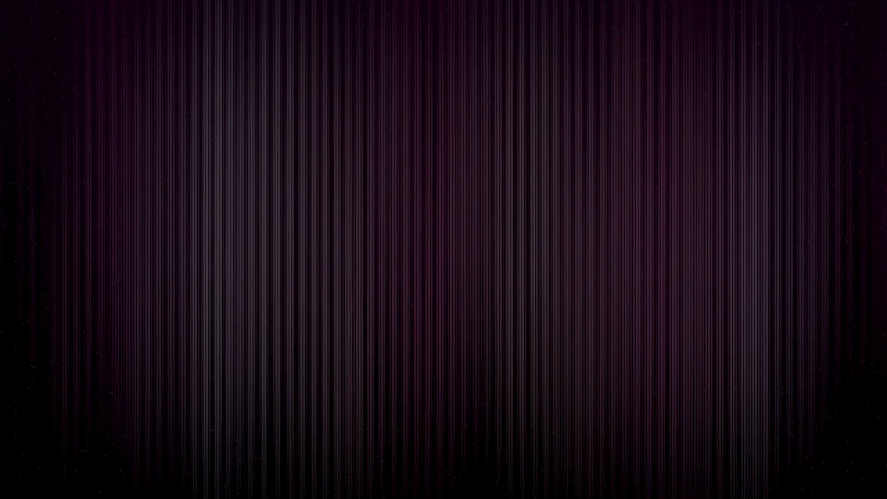